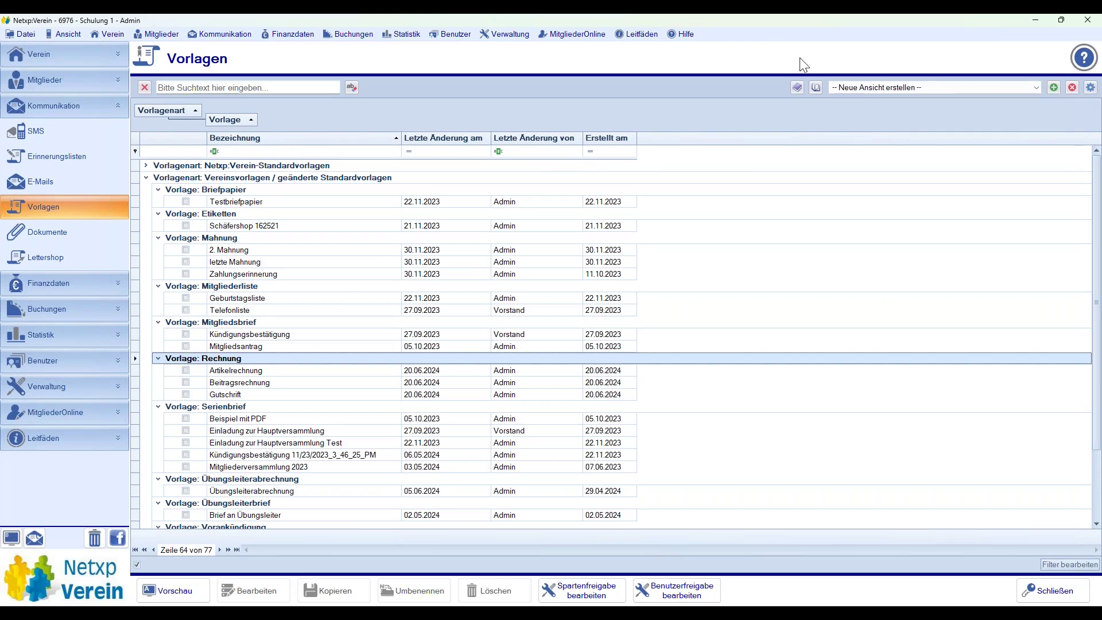
- Look through the help topics on templates, including the second page of results, and close the help
click(1084, 60)
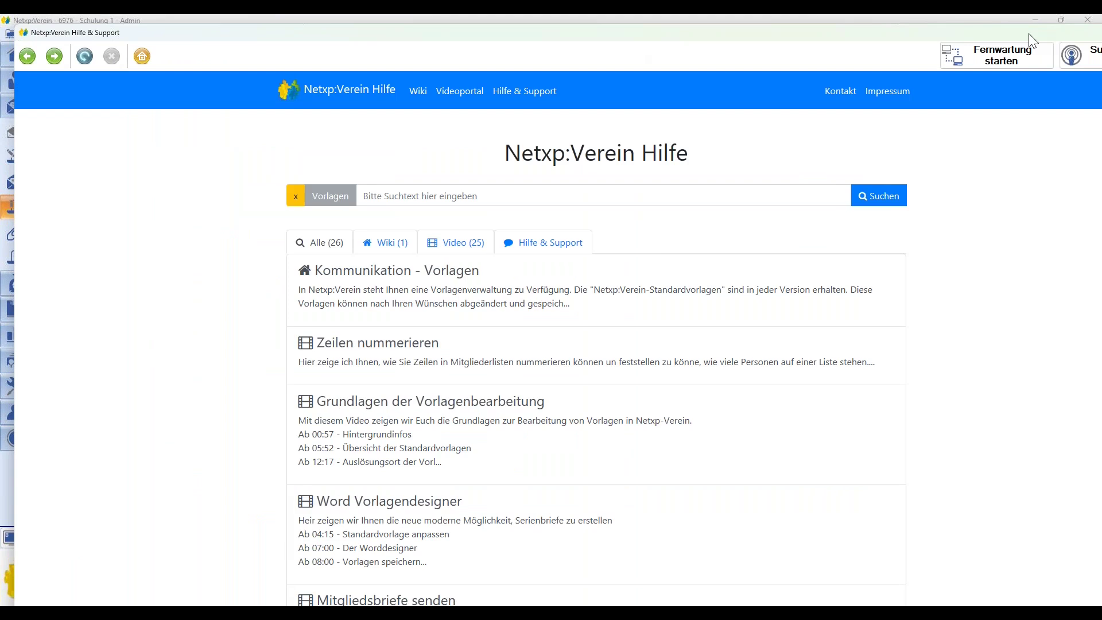
click(1006, 23)
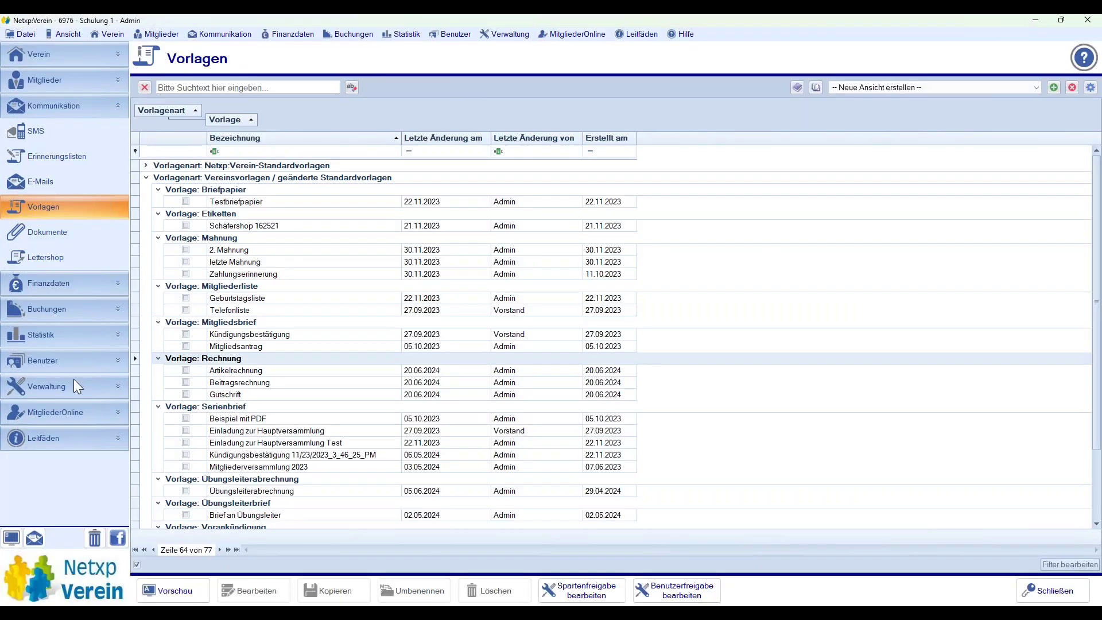
click(1080, 60)
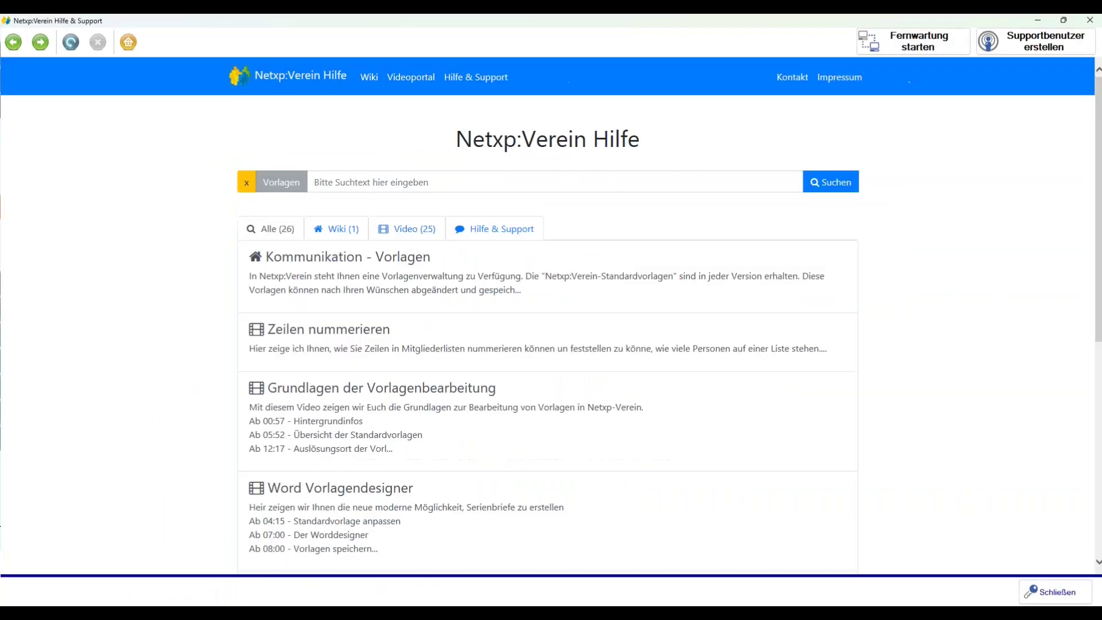
scroll(491, 331, down, 3)
scroll(490, 332, down, 4)
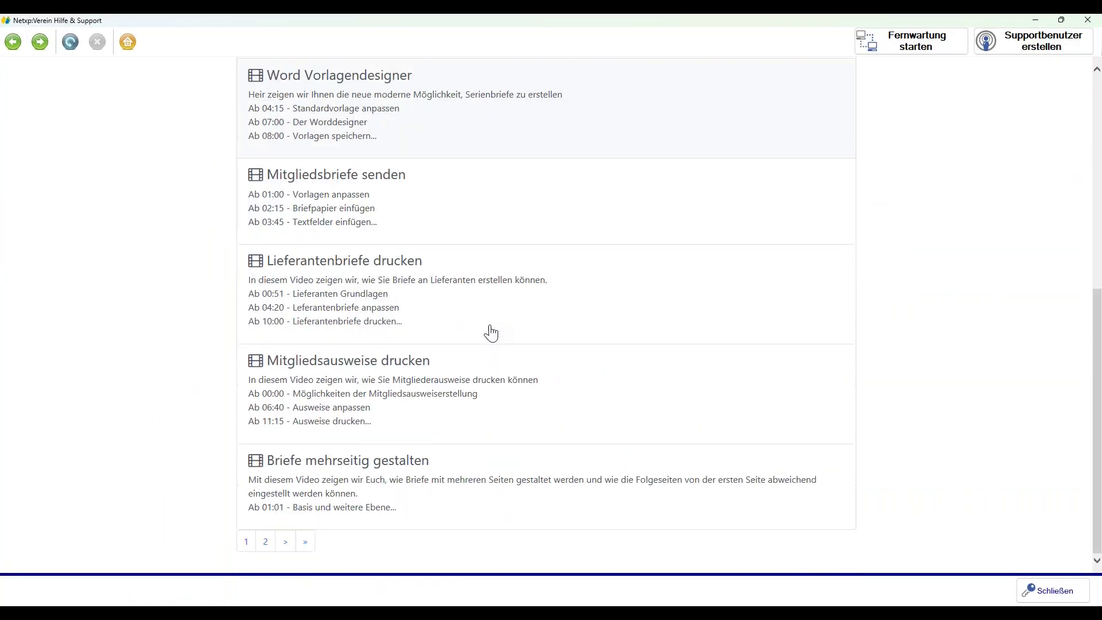
click(265, 542)
scroll(610, 383, down, 5)
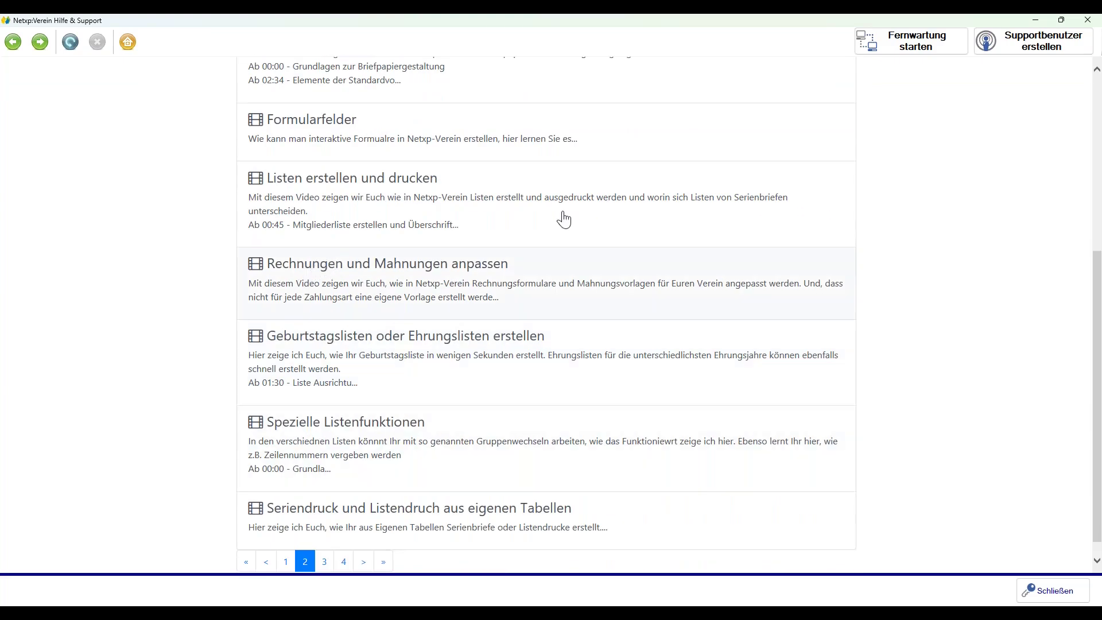
click(1087, 21)
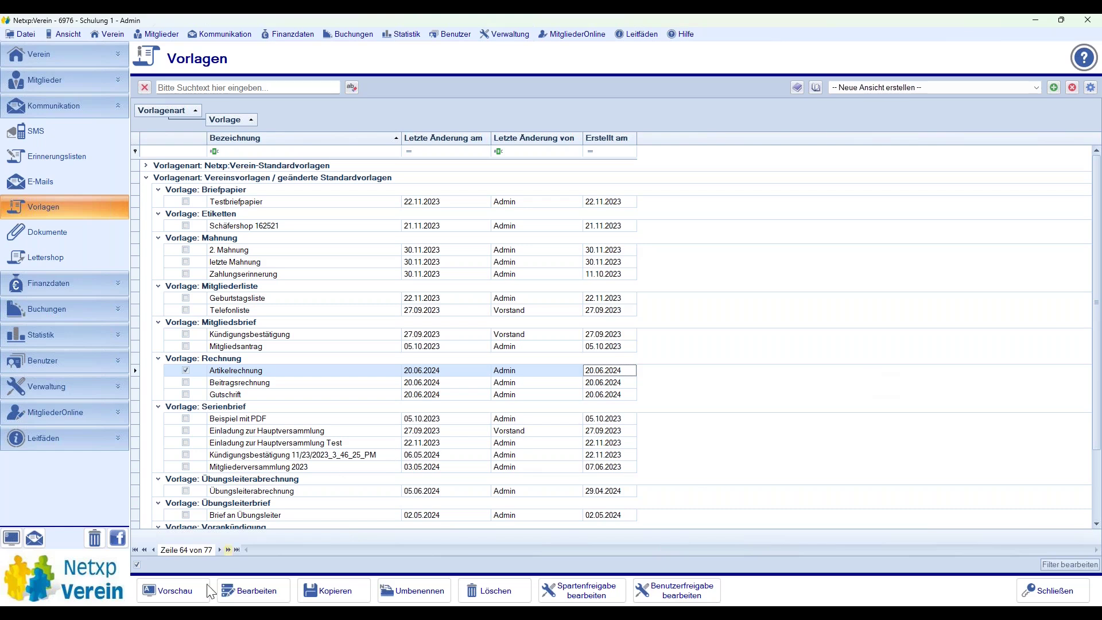
- Preview the Artikelrechnung template, inspect the Beitragsrechnung template in the template editor, and discard the naming prompt
click(184, 596)
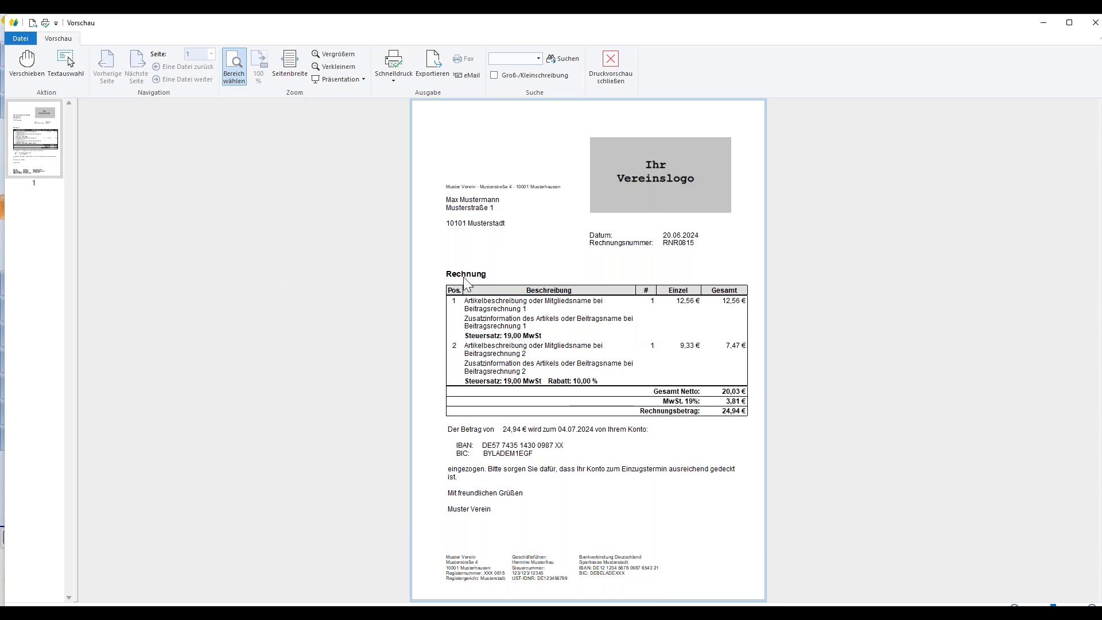
click(625, 69)
click(232, 386)
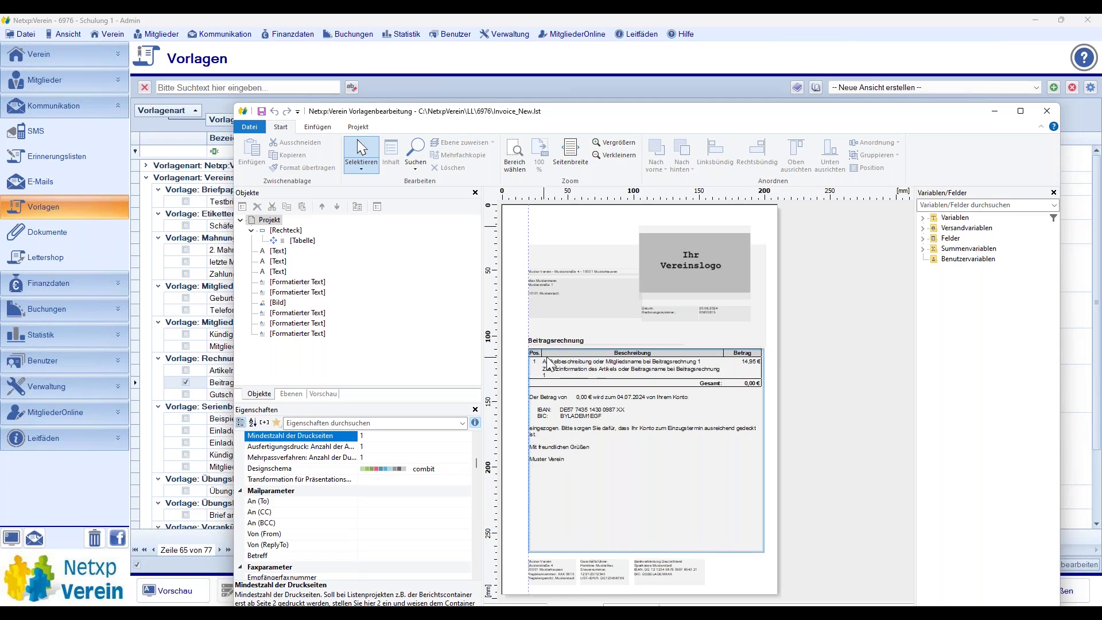
click(1044, 112)
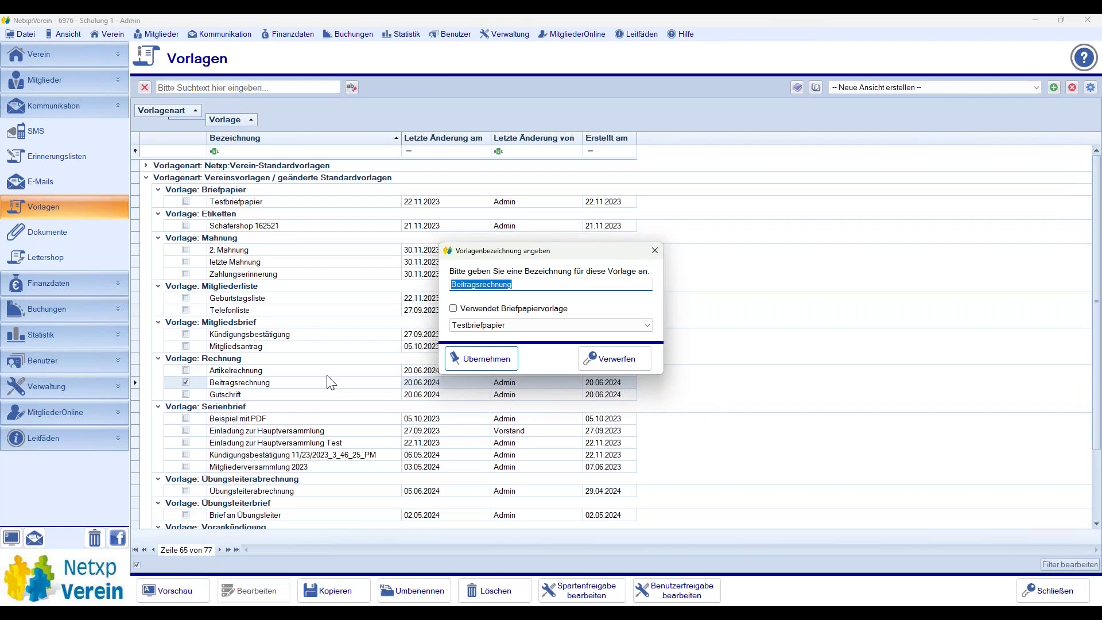
click(618, 363)
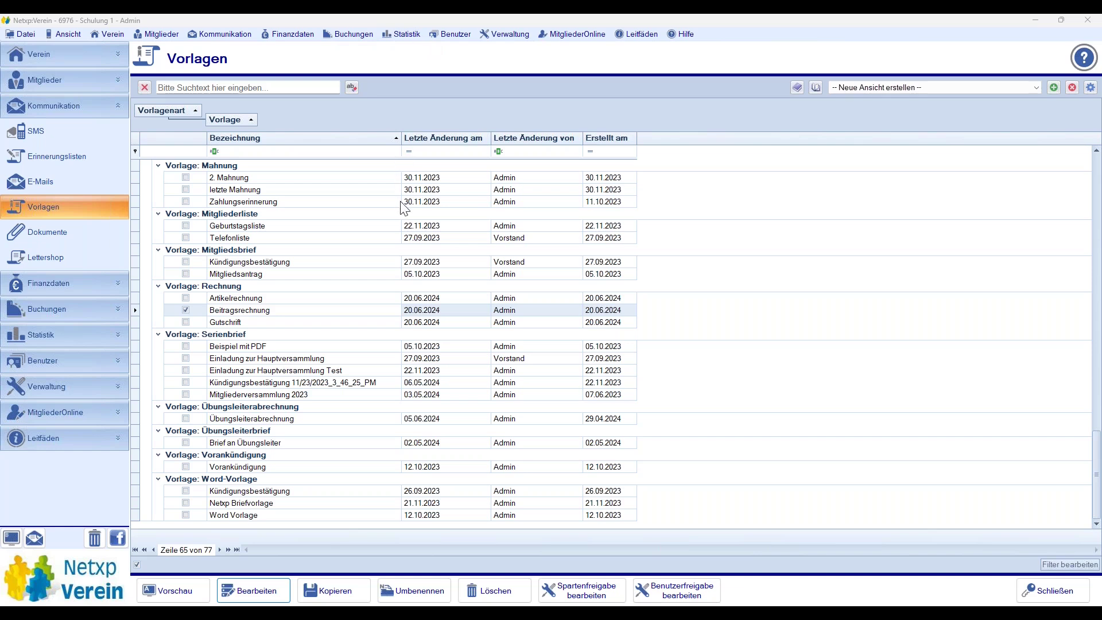
- Delete the Standard invoice number range from the number ranges in the program options
click(502, 36)
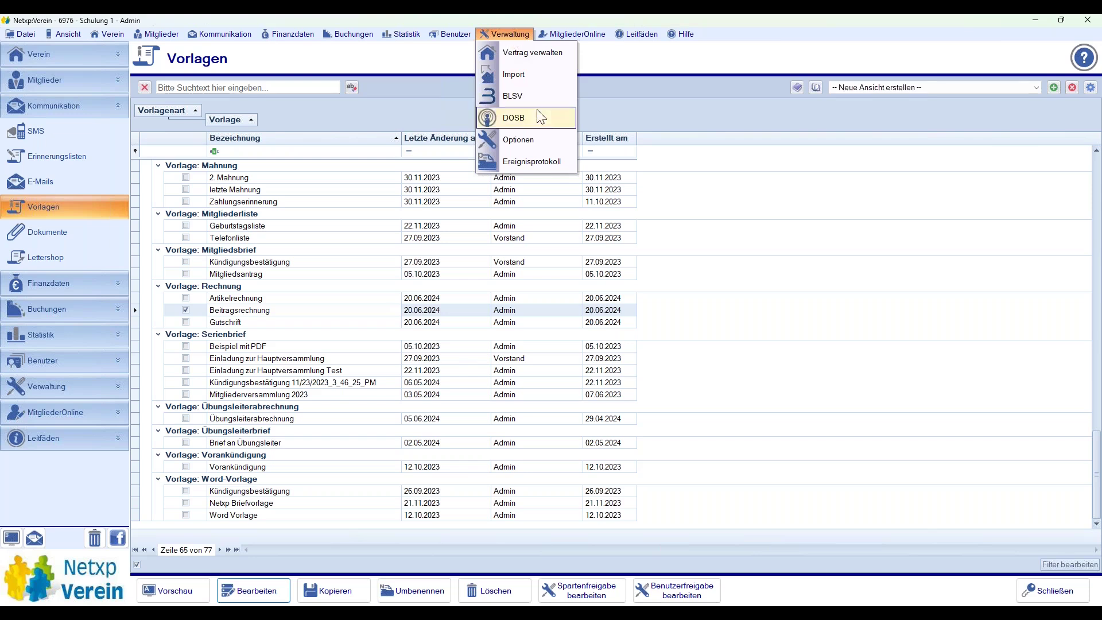
click(539, 140)
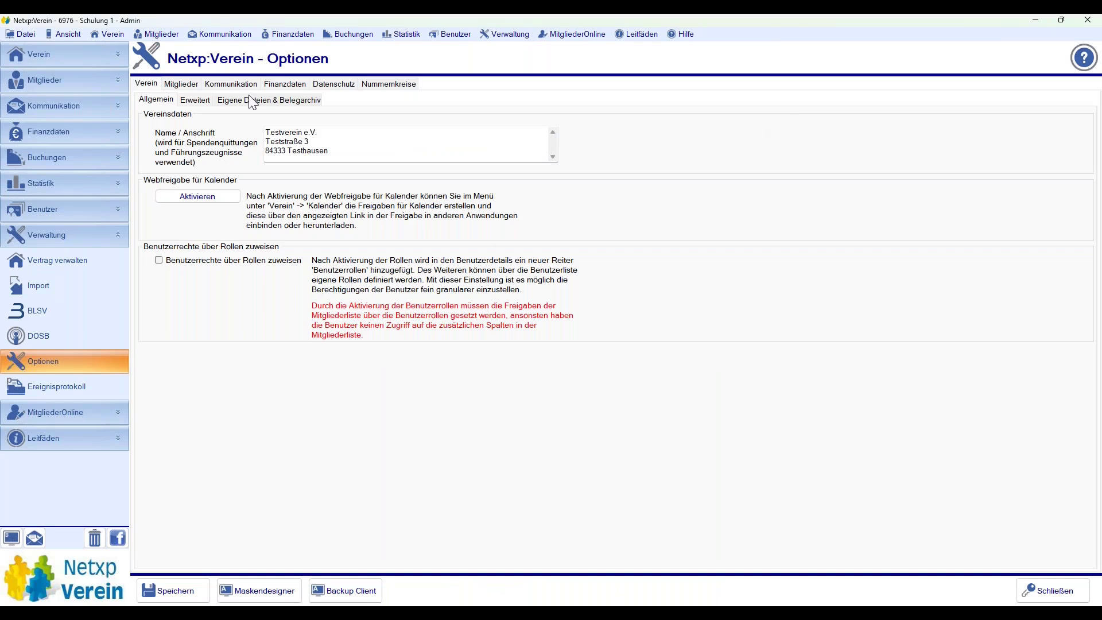
click(388, 86)
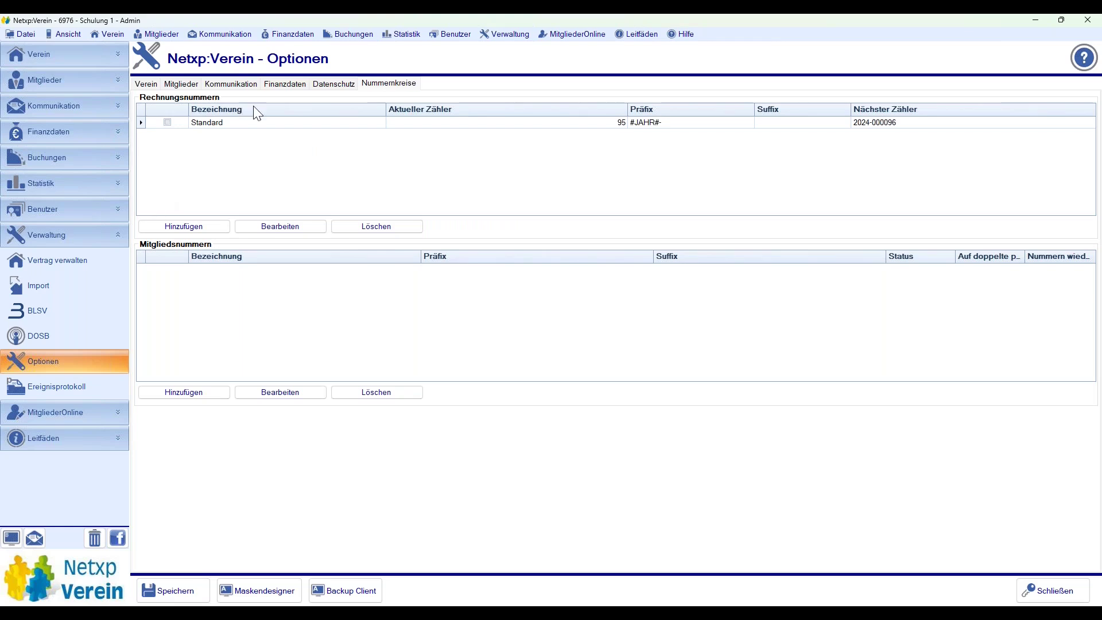
click(167, 122)
click(367, 226)
click(582, 361)
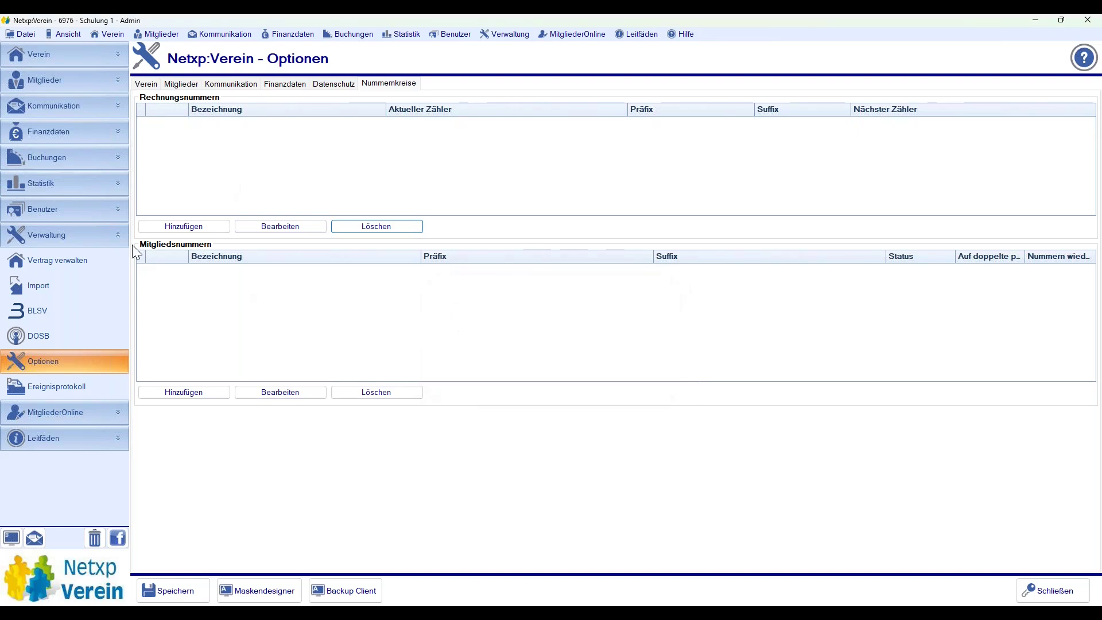
- Add an invoice number range named Seminarkreis Hauptverein with prefix HV, suffix #JAHR# and next counter 1
click(183, 227)
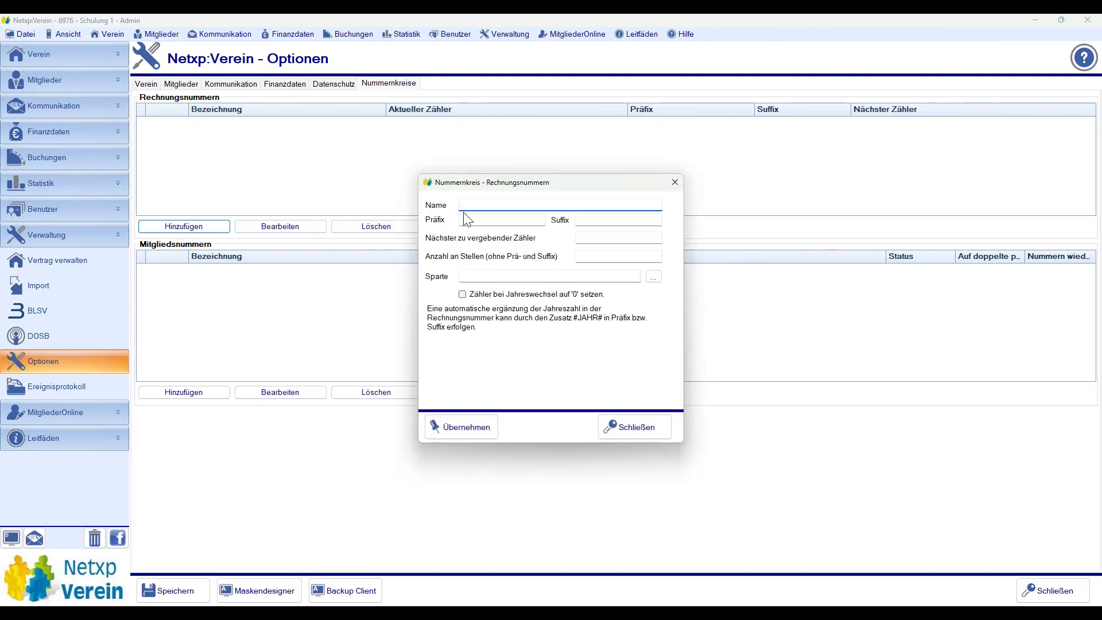
text(Seminarkreis Hauptverein)
click(466, 220)
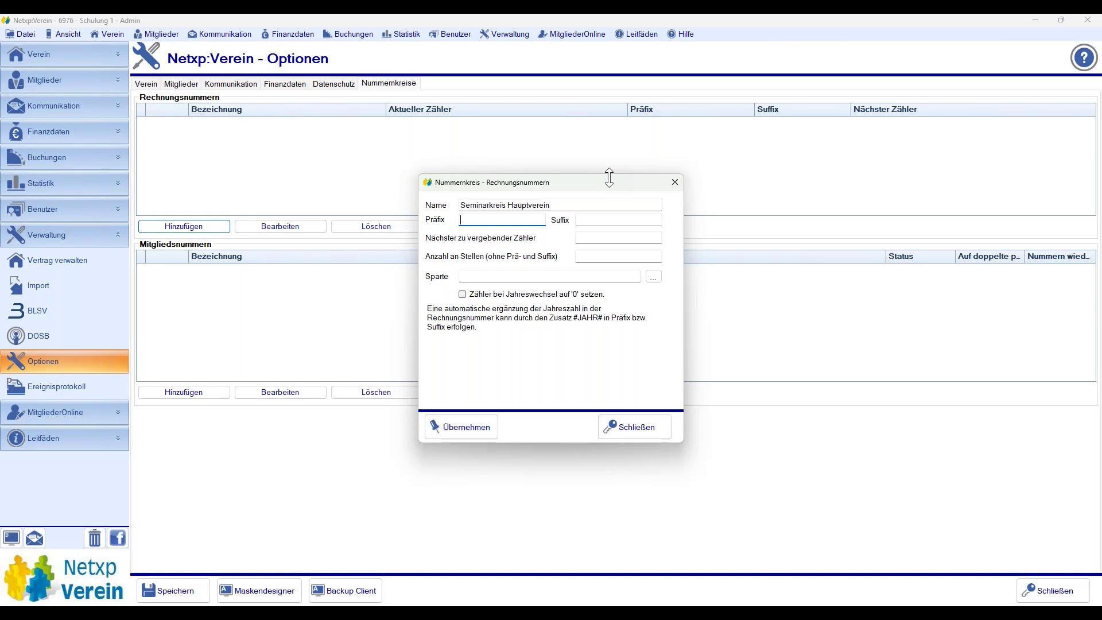
text(HV)
click(585, 220)
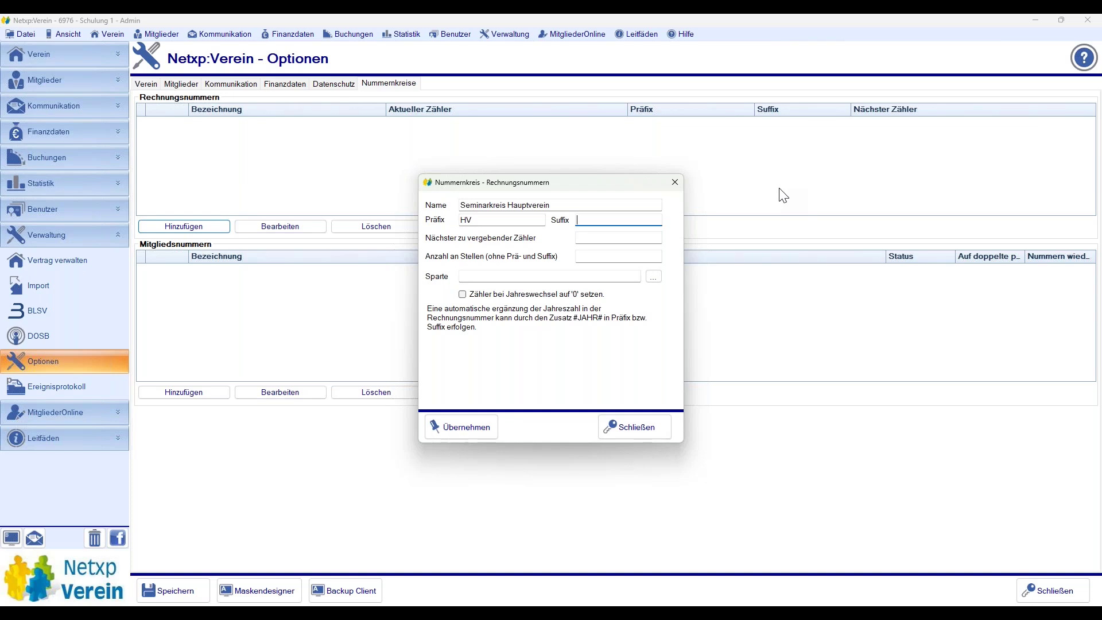
text(#JAHR#)
click(594, 238)
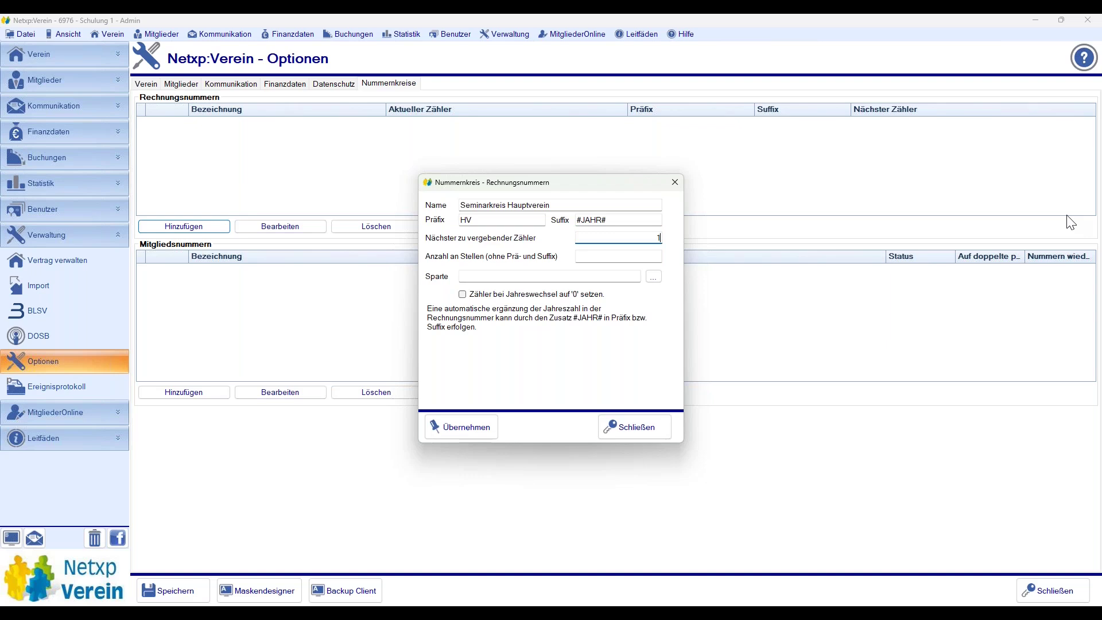
- Set the number range's digit count to 3 and assign it to the Gesamt Mitglieder division
click(656, 256)
text(3)
click(556, 277)
click(653, 277)
click(429, 207)
click(448, 431)
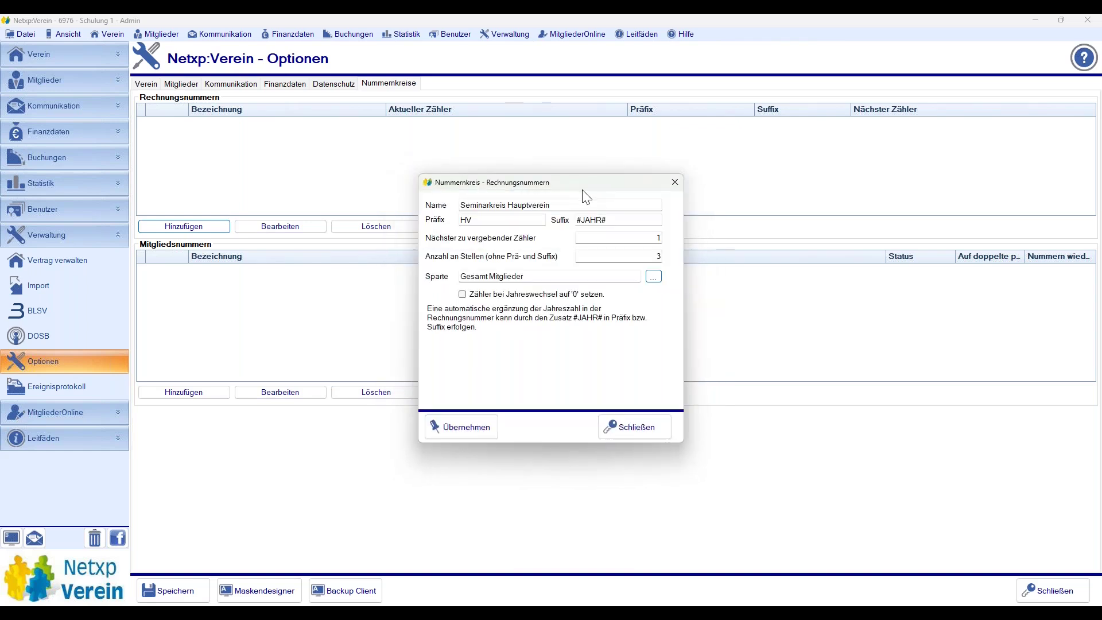
- Enable resetting the counter to 0 at the change of year and apply the new number range
drag(583, 189, 687, 122)
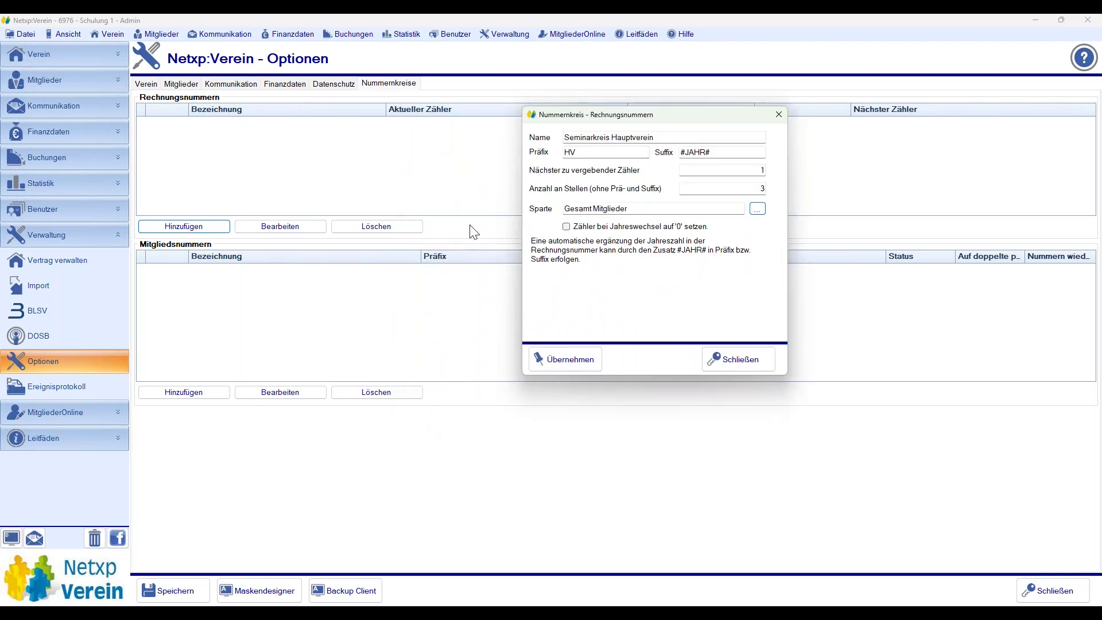
drag(672, 117, 590, 127)
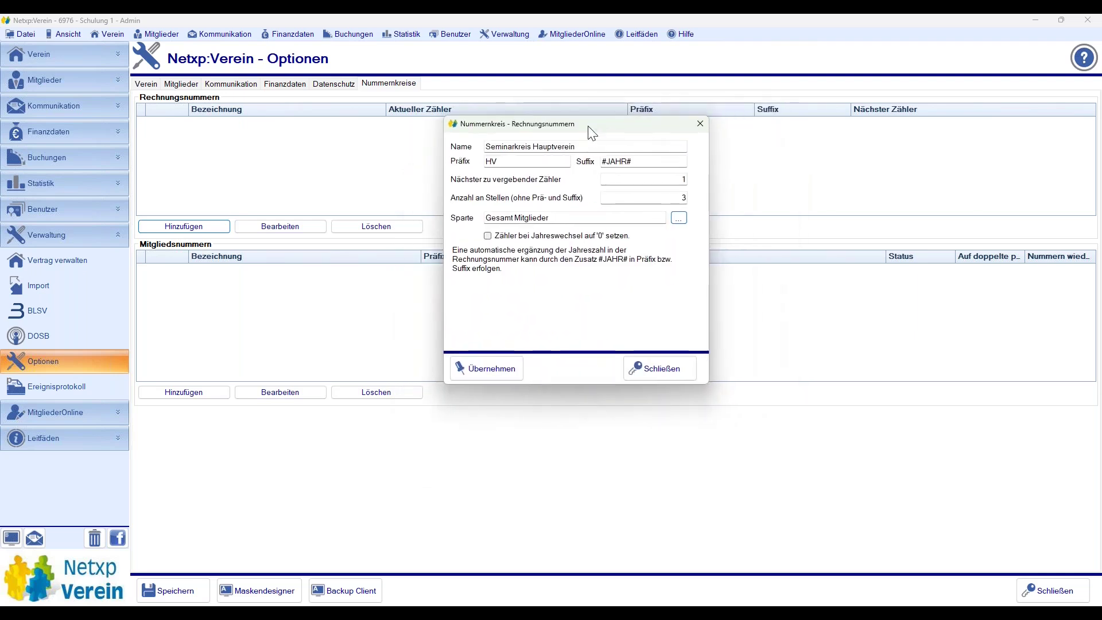
click(484, 236)
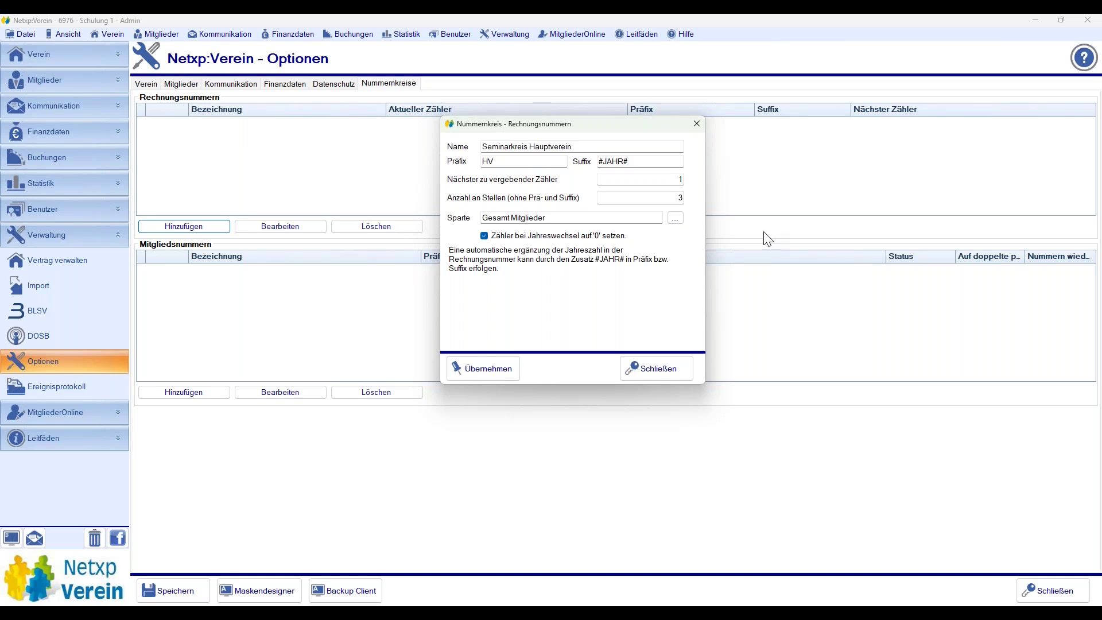
double_click(647, 162)
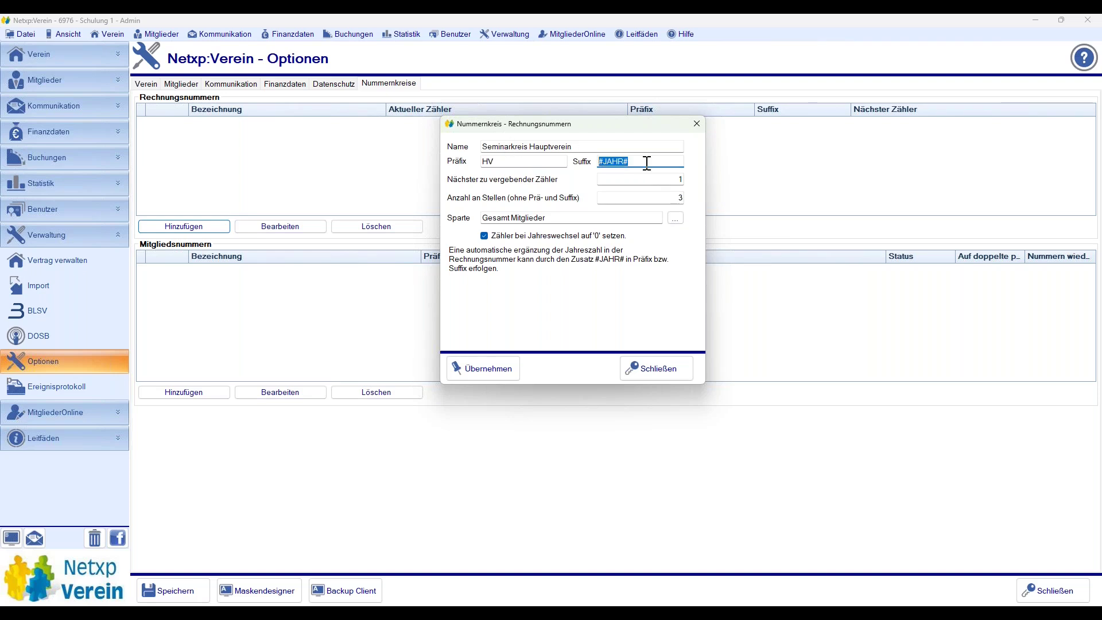
click(509, 162)
double_click(509, 161)
key(Tab)
drag(521, 135, 557, 128)
click(521, 361)
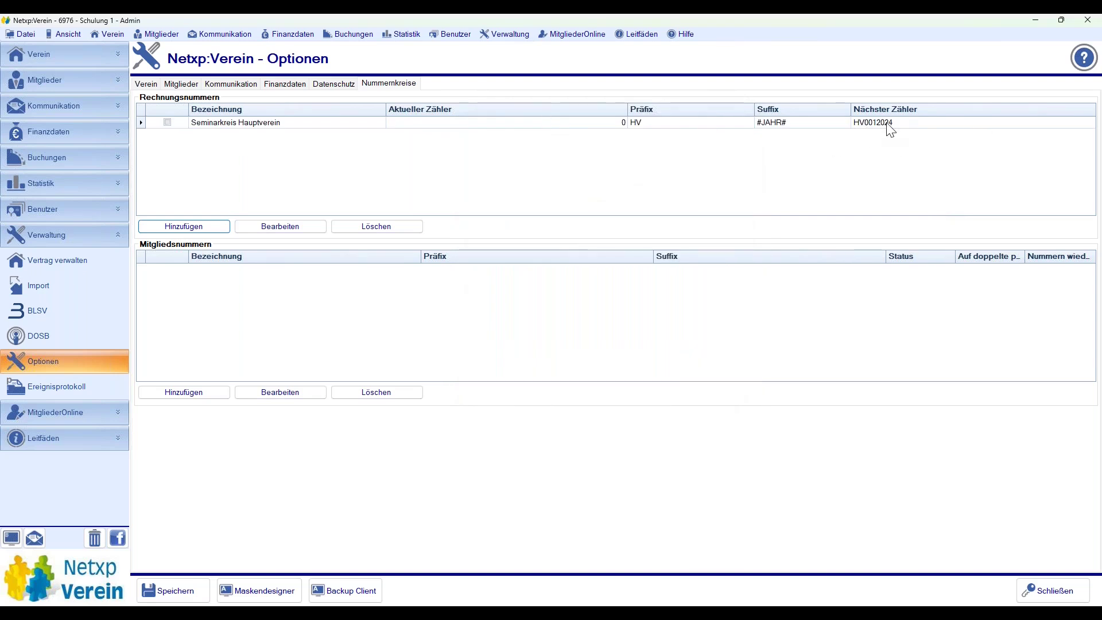
- Change the Seminarkreis Hauptverein range to prefix HV- and suffix -#JAHR#, and save the options
click(269, 226)
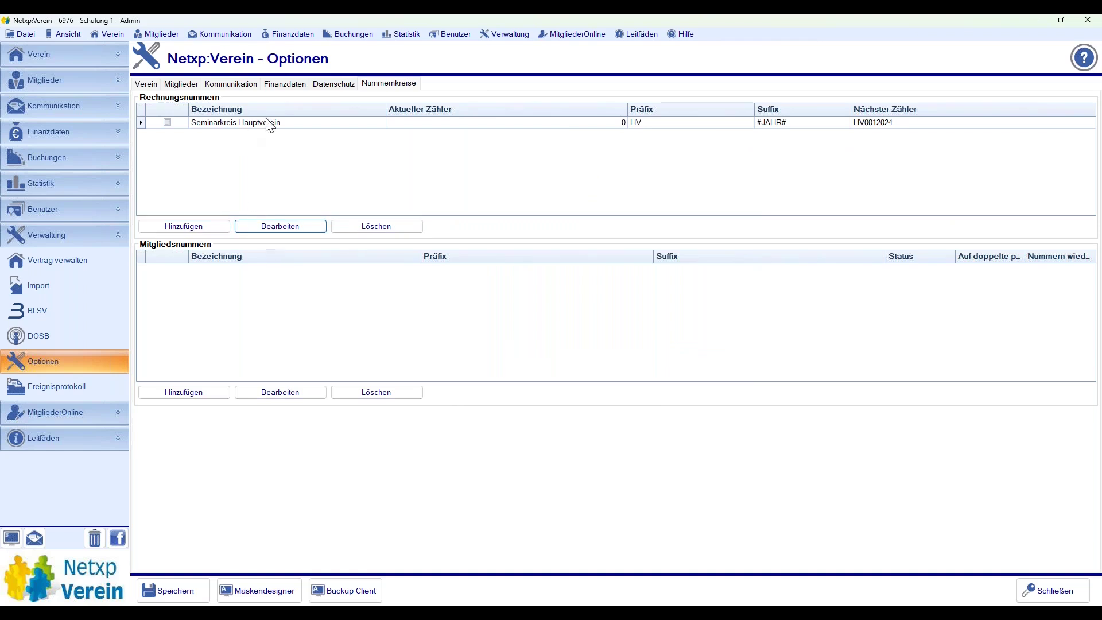
click(167, 123)
click(300, 227)
click(467, 218)
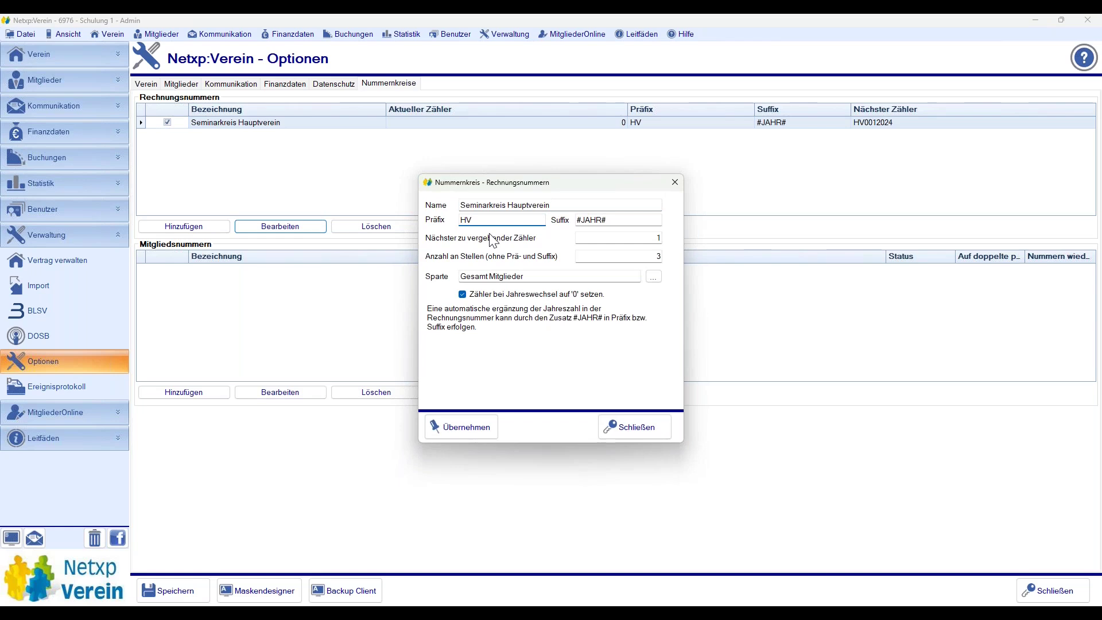
text(-)
key(Tab)
key(Home)
text(-)
click(480, 420)
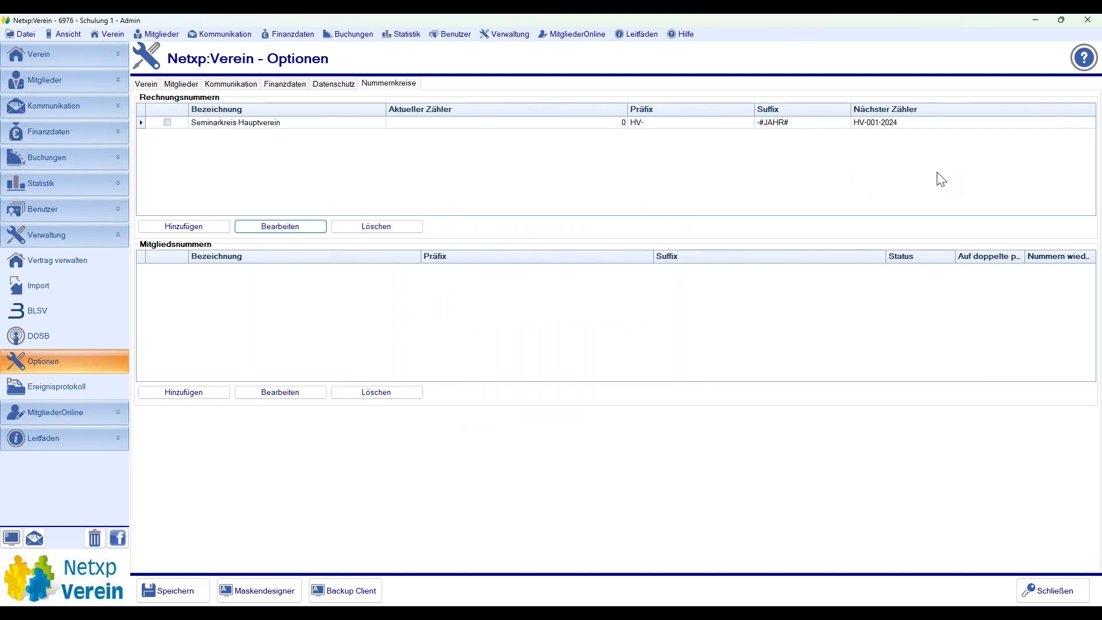
click(176, 594)
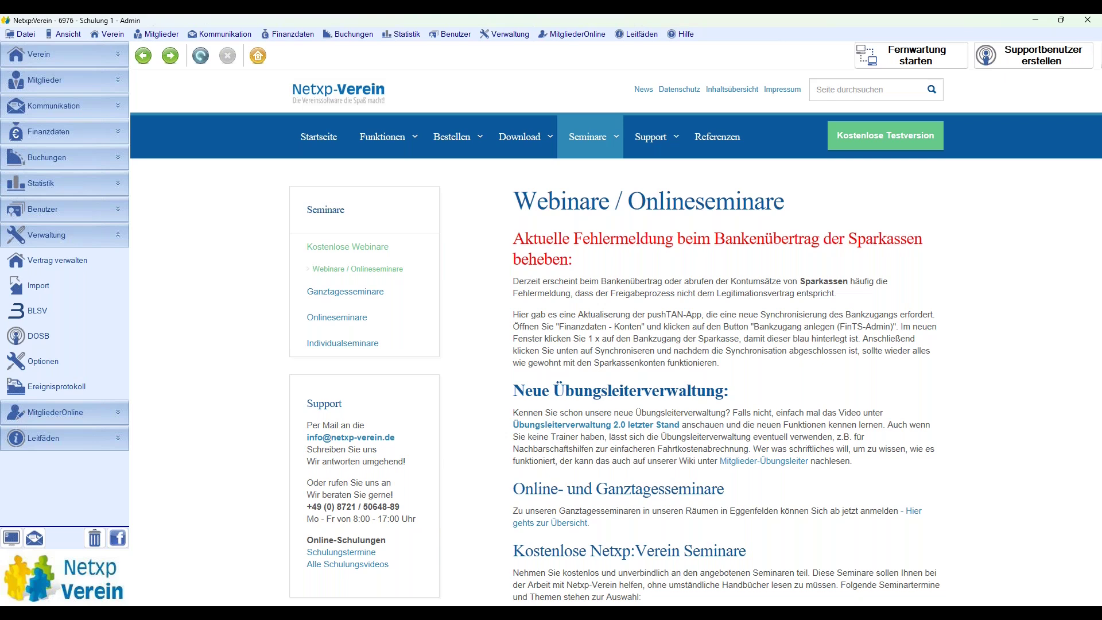
- Open the overview of invoices and credit notes in the bookings area
click(119, 236)
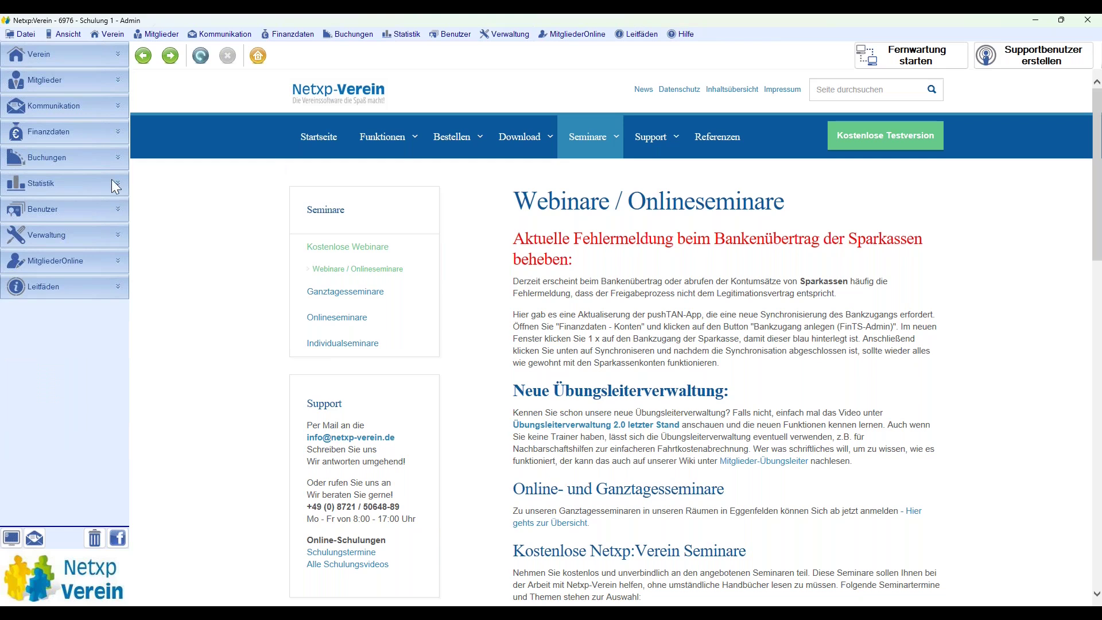
click(82, 156)
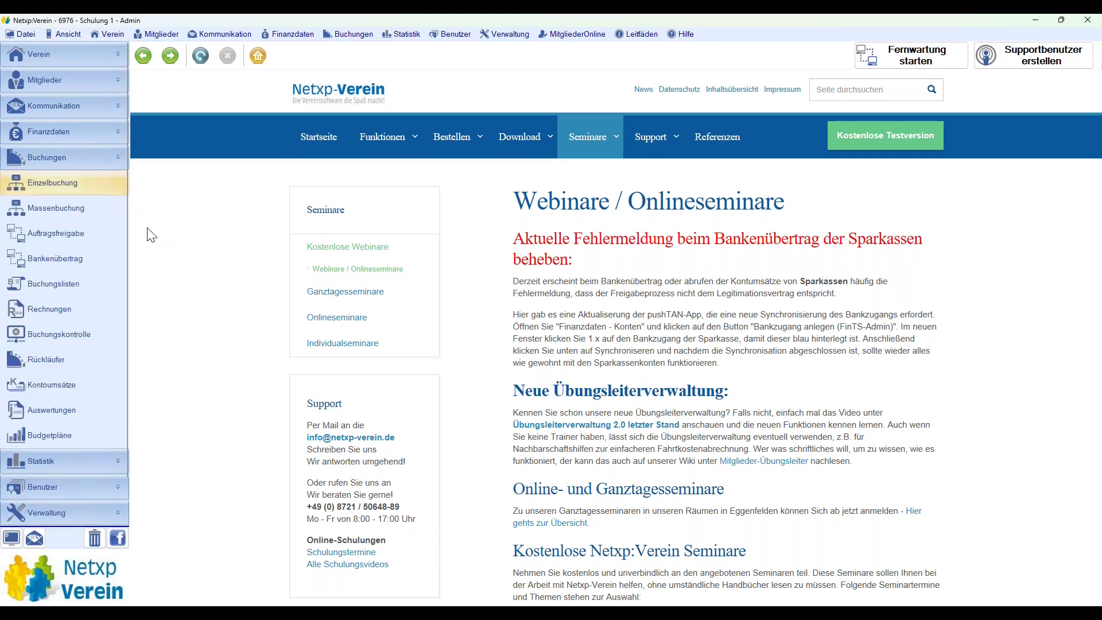
click(54, 308)
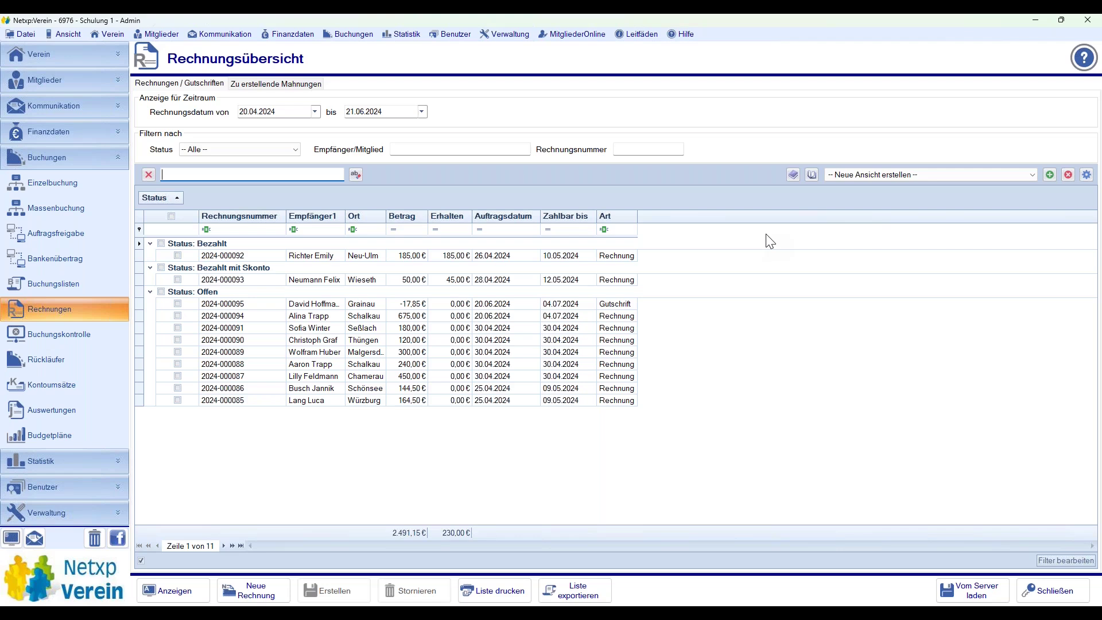
- Mark the open 180,00 € invoice and show it in the document management
click(178, 327)
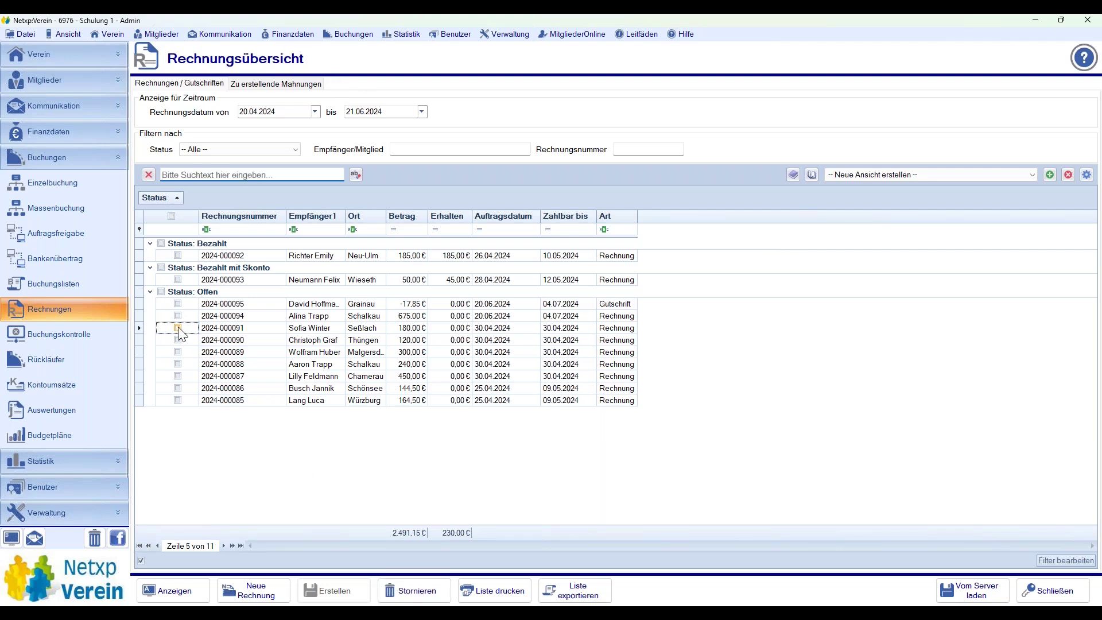
right_click(217, 328)
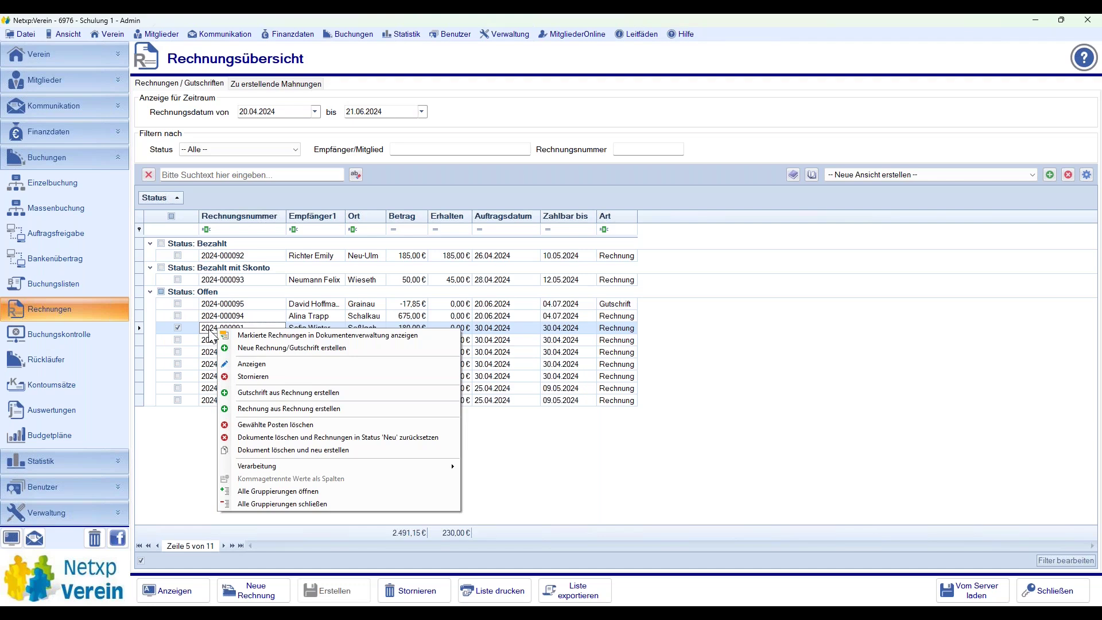
click(348, 336)
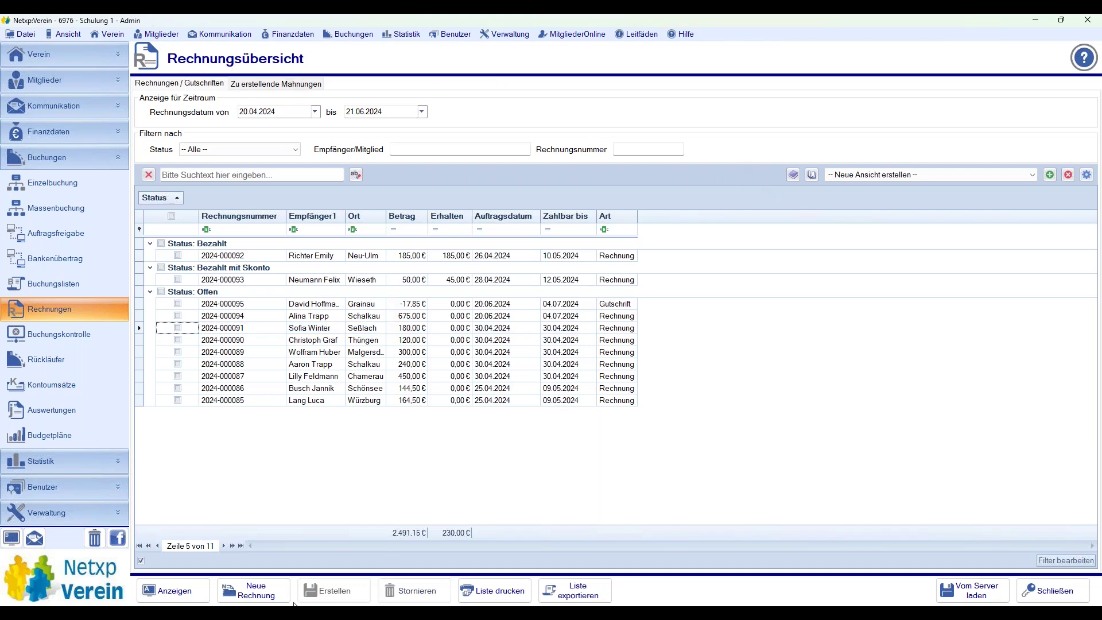
- Create a new invoice and fill in its recipient by searching booking partners for "All" and adopting the Allianz Generalvertretung supplier
click(255, 593)
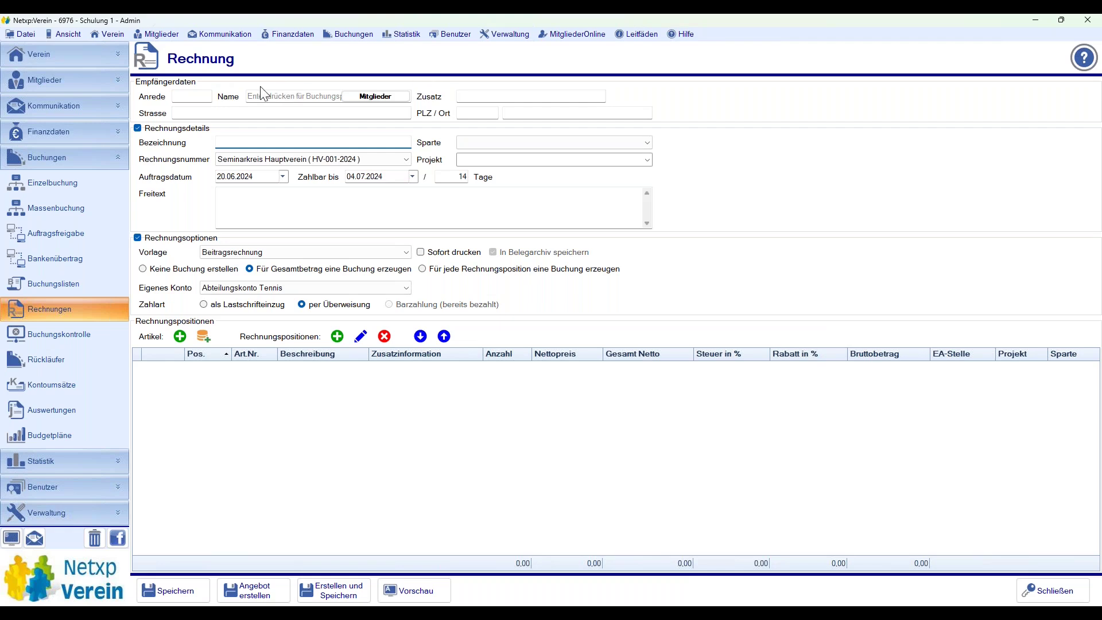
click(282, 95)
text(All)
key(Return)
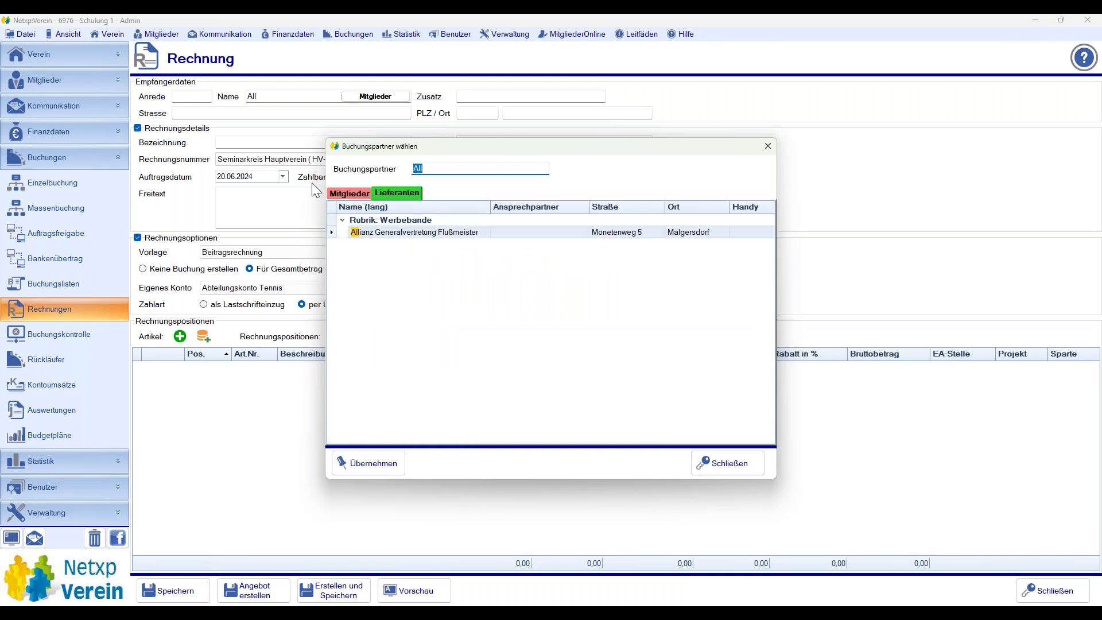
key(Return)
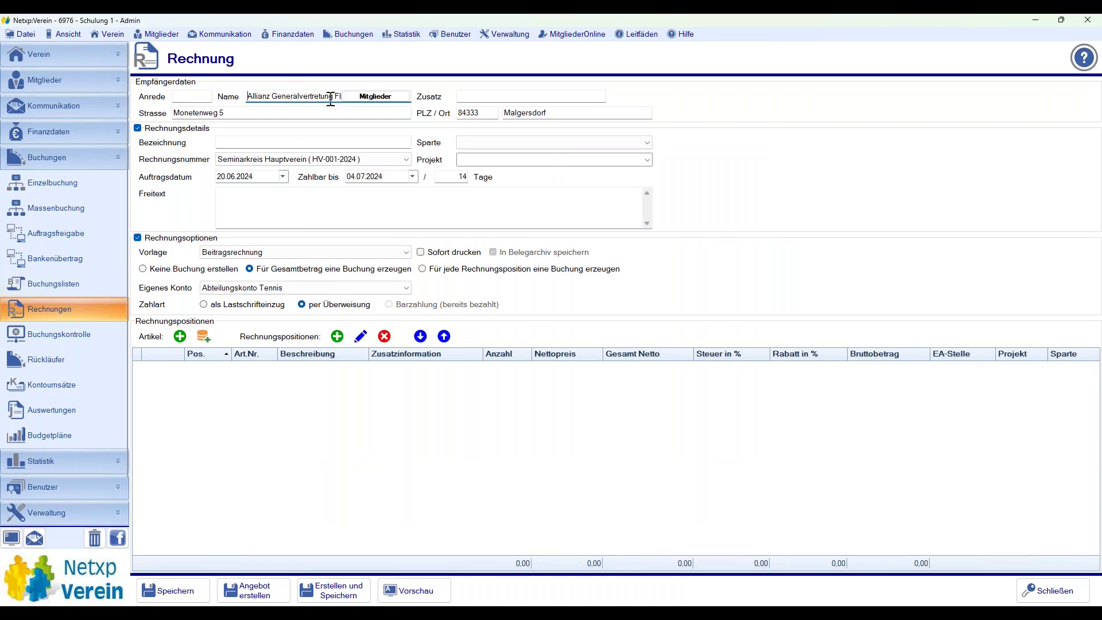
- Replace the invoice recipient with a member chosen from the unfiltered member list, using the member's own address data
click(373, 96)
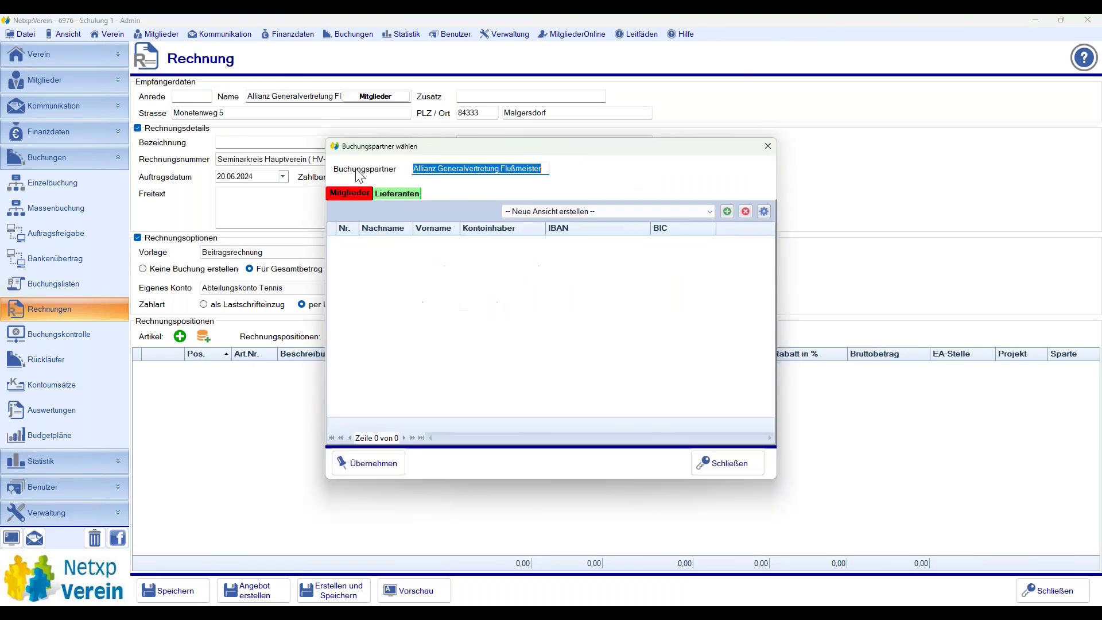
key(BackSpace)
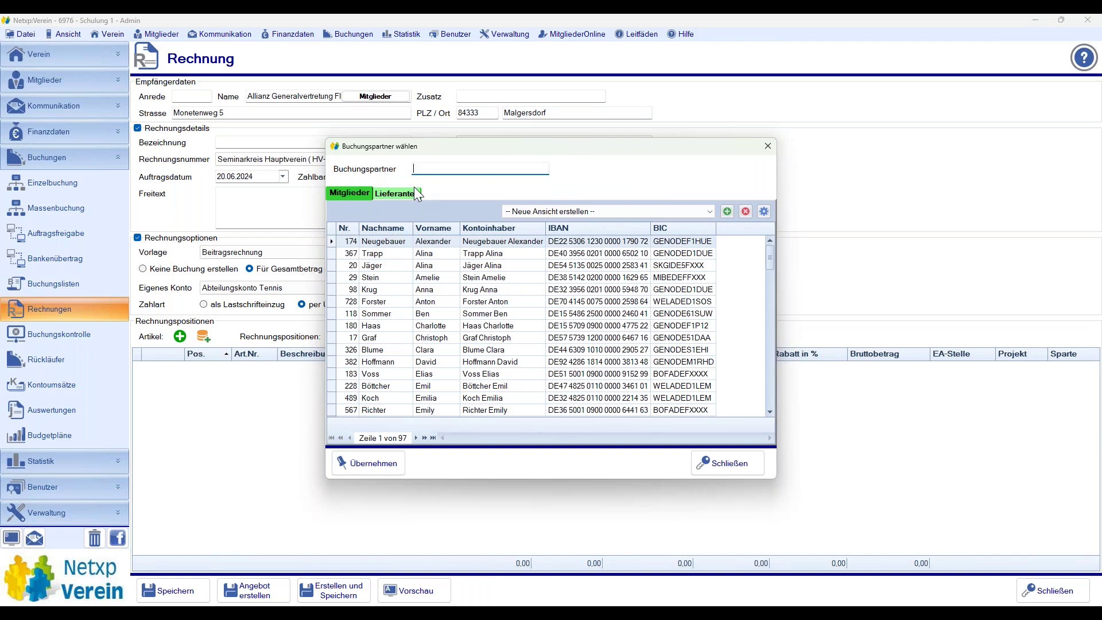
double_click(385, 313)
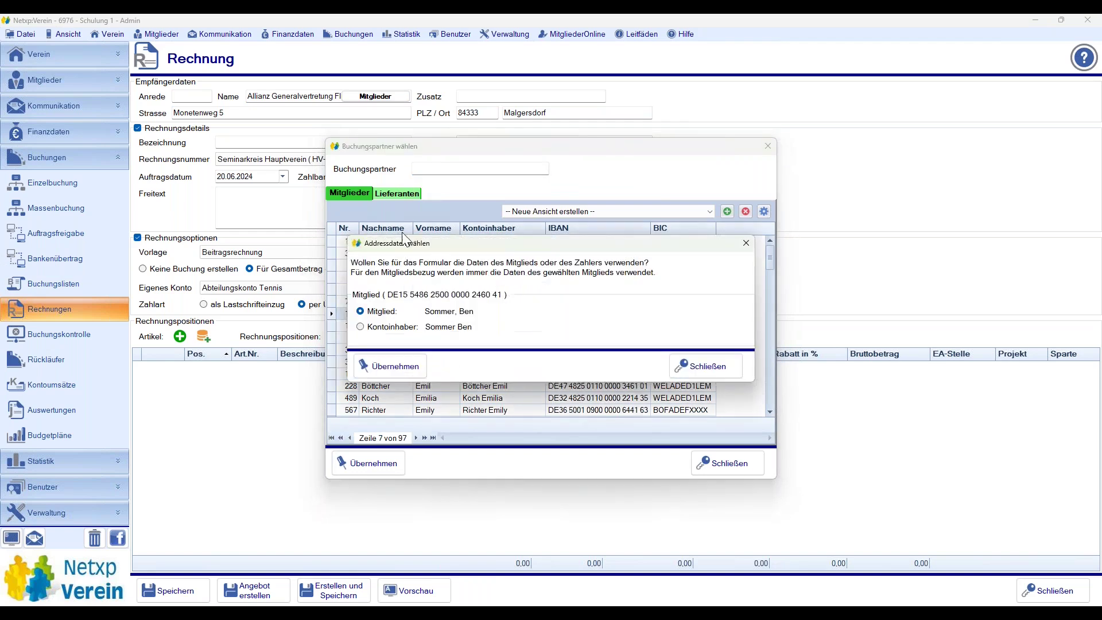
click(386, 366)
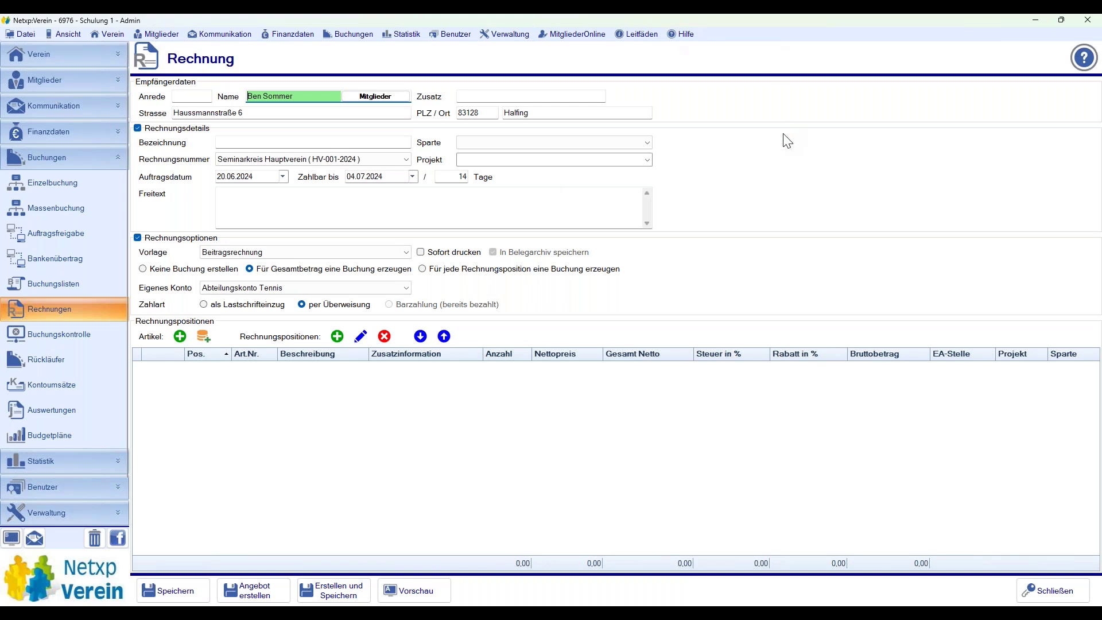
click(507, 143)
click(507, 143)
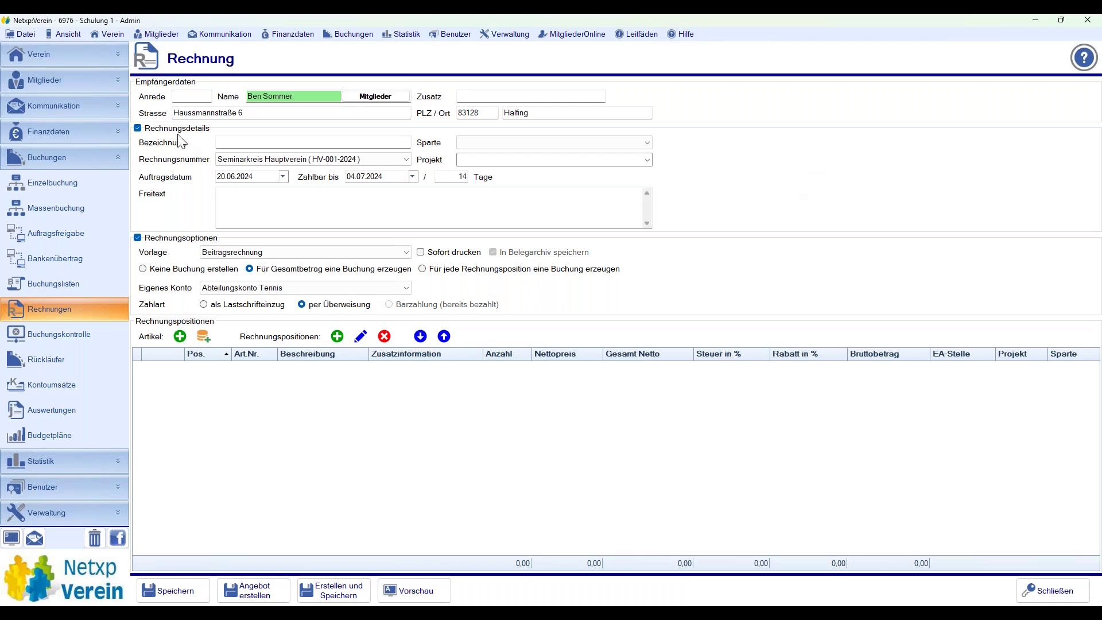
click(409, 160)
click(409, 160)
- Try 05.07.2024 and 19.07.2024 as the invoice's payment due date
click(413, 178)
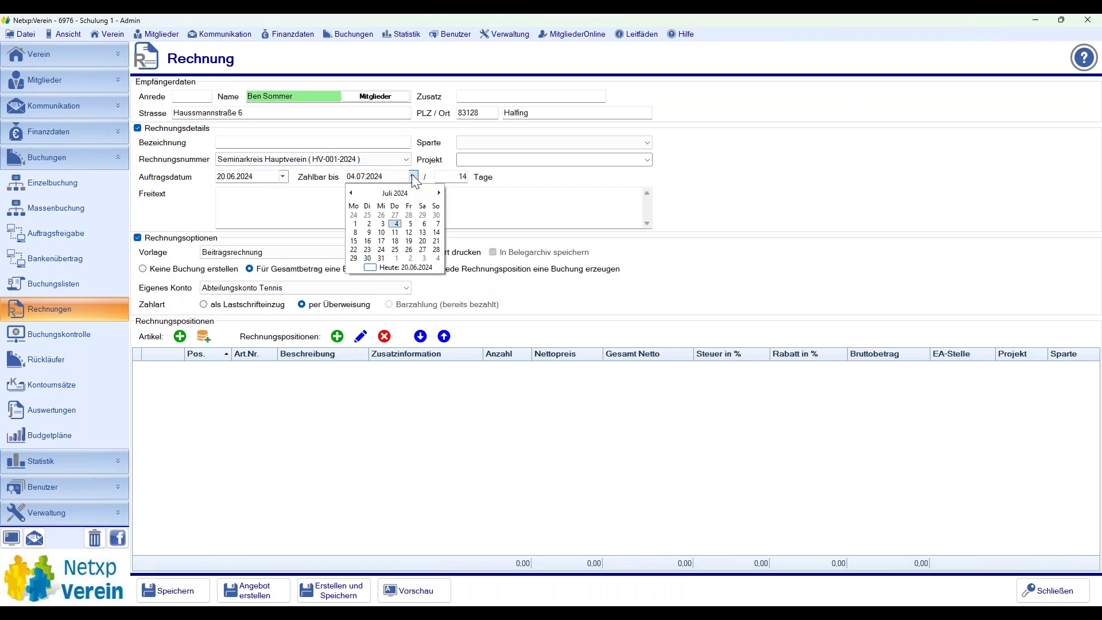
click(411, 213)
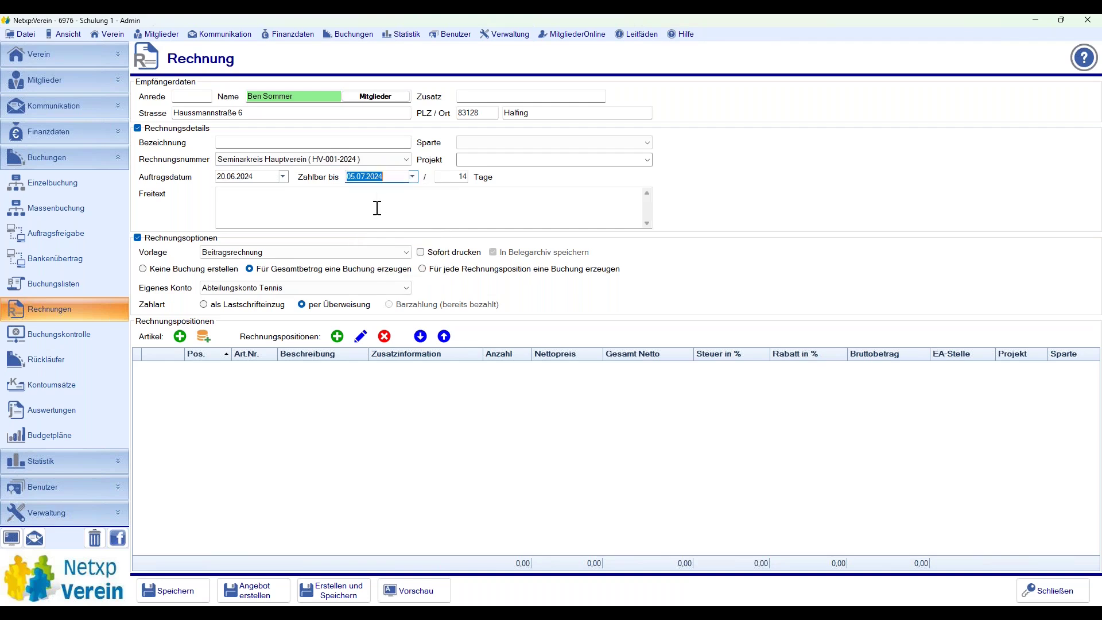
click(412, 176)
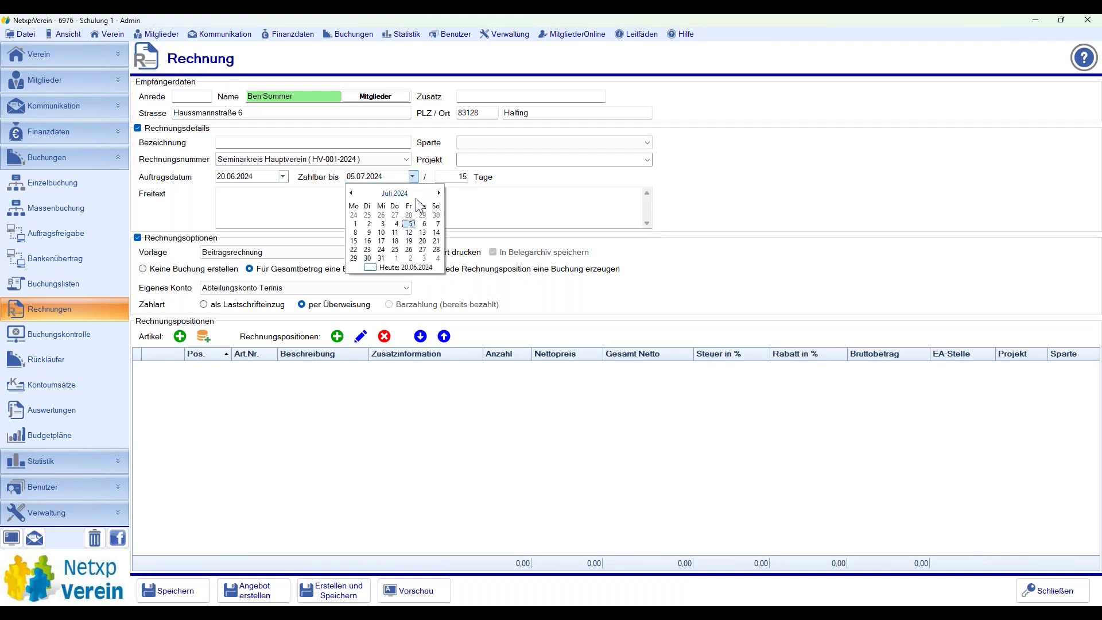
click(408, 240)
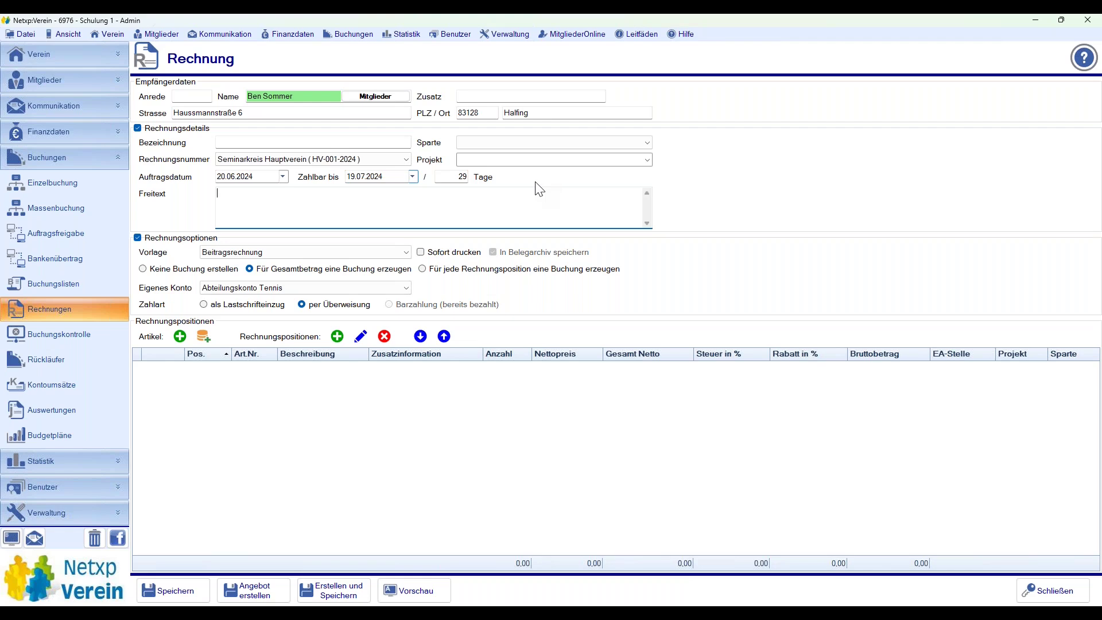
- Set the invoice's payment term to 10 days
click(450, 178)
text(10)
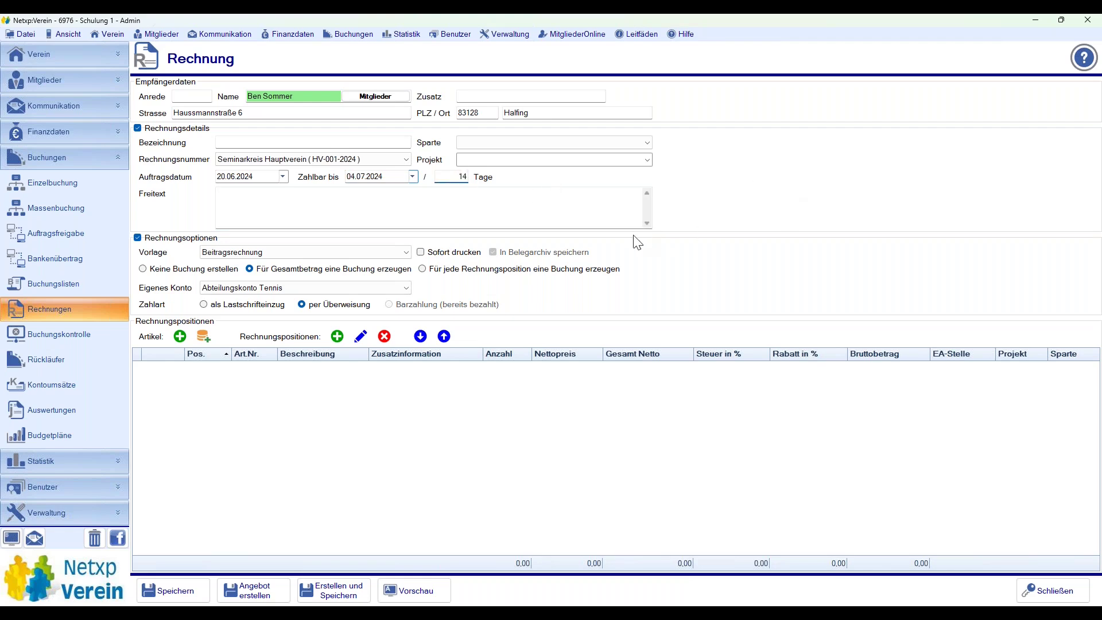
click(485, 211)
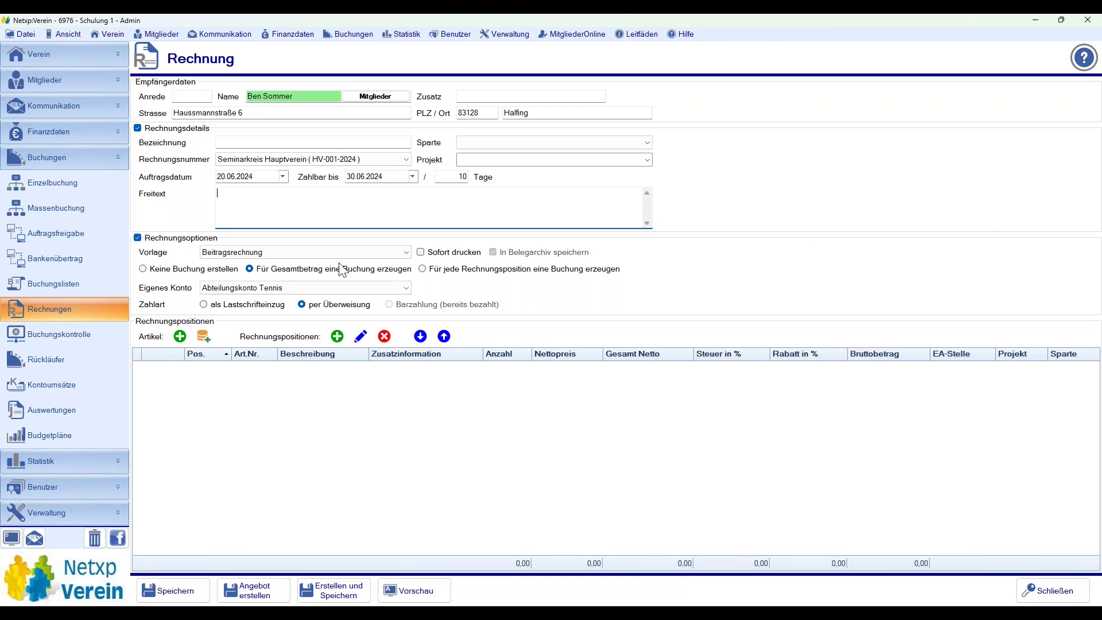
- Select the Artikelrechnung template for the invoice and leave immediate printing switched off
scroll(276, 253, up, 1)
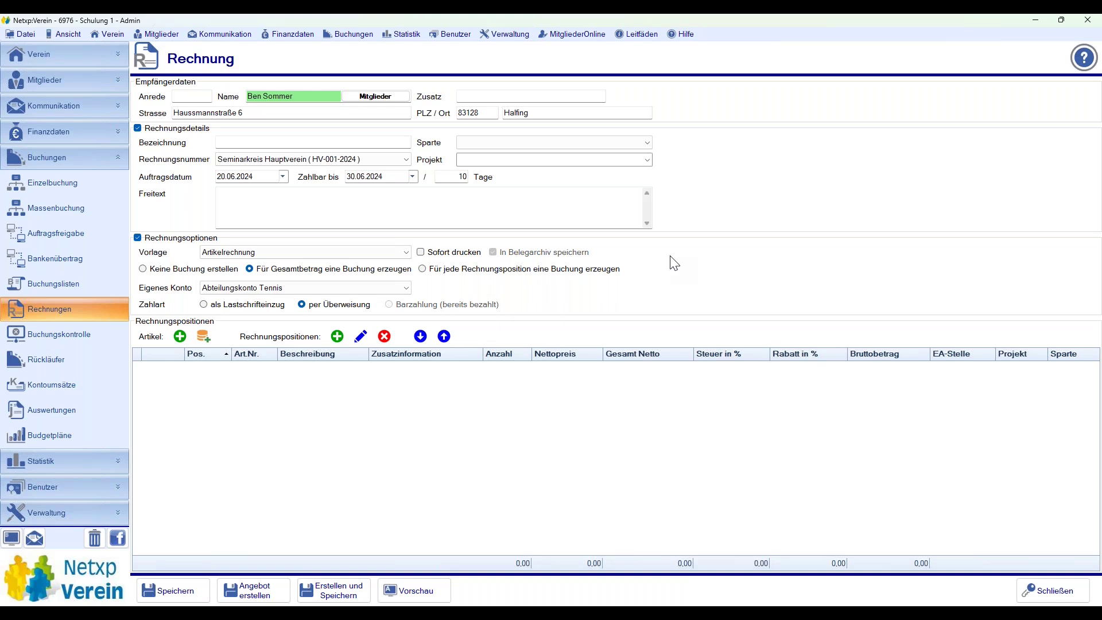
click(420, 252)
click(423, 253)
- Go through the booking options and choose to create a separate booking for each invoice item
click(197, 270)
click(268, 269)
click(143, 268)
click(248, 269)
click(475, 270)
click(325, 270)
click(202, 270)
click(492, 268)
- Try Kioskkasse as the own account, use Girokonto instead, and choose direct debit as the payment method
click(316, 288)
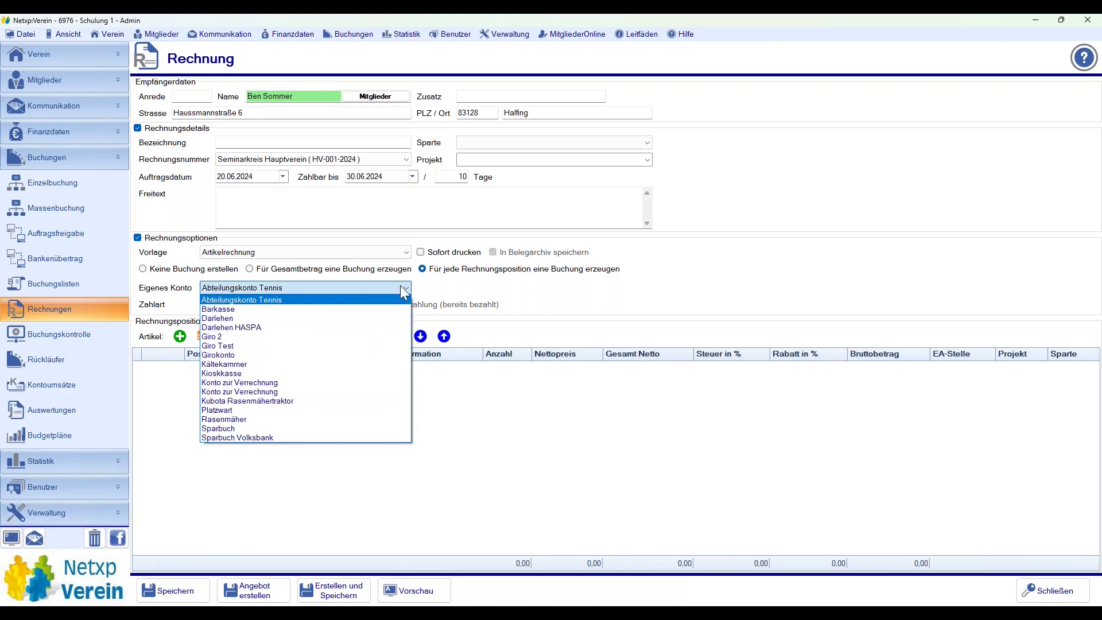
click(224, 373)
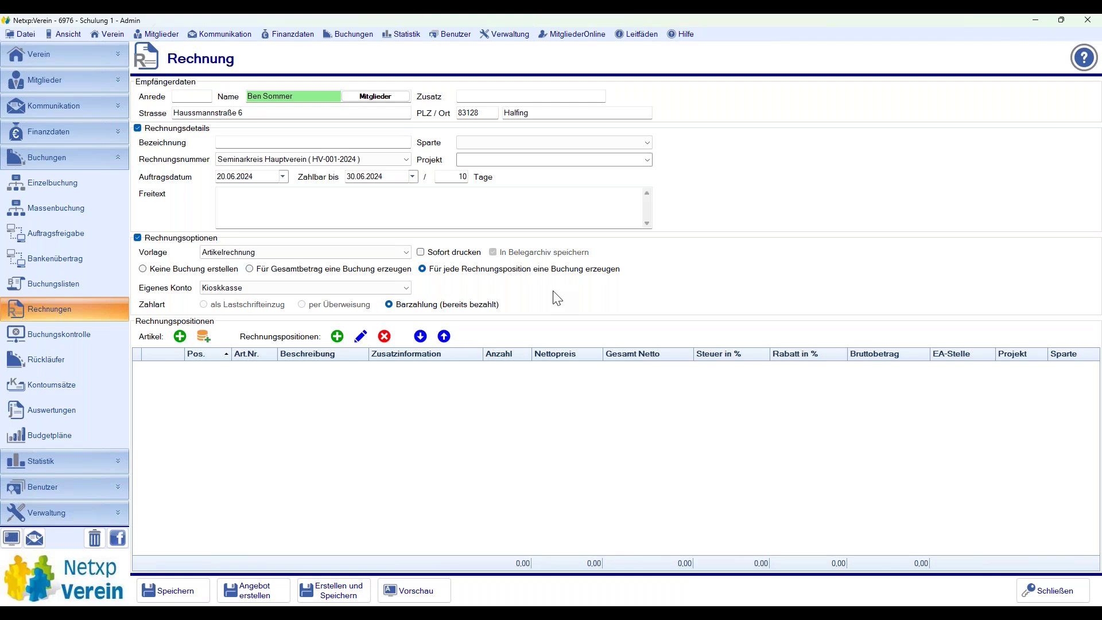
click(291, 286)
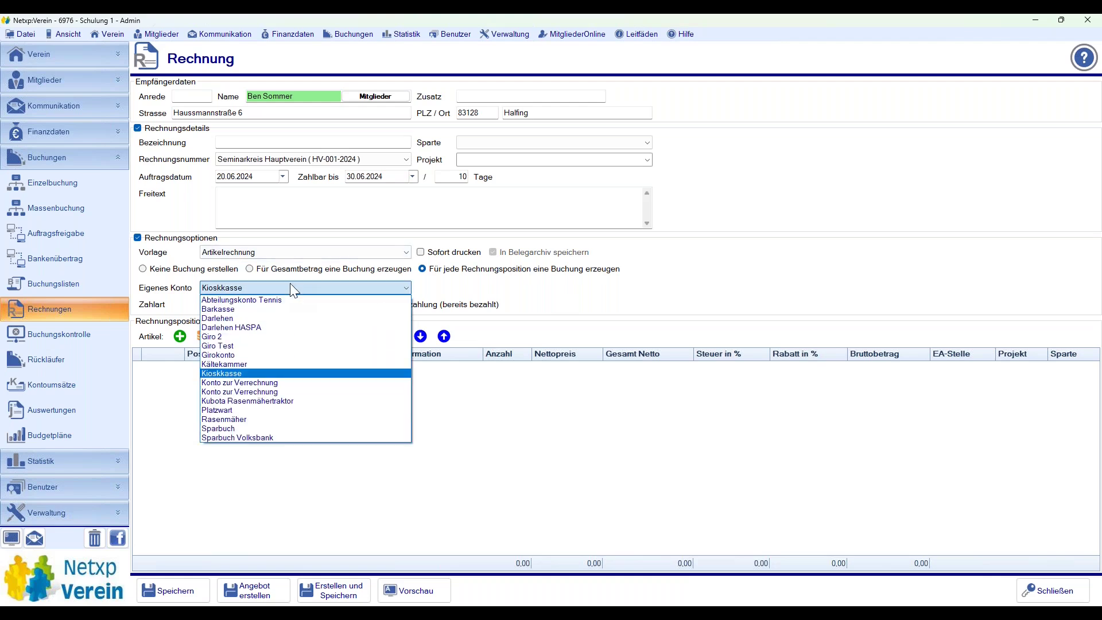
click(296, 355)
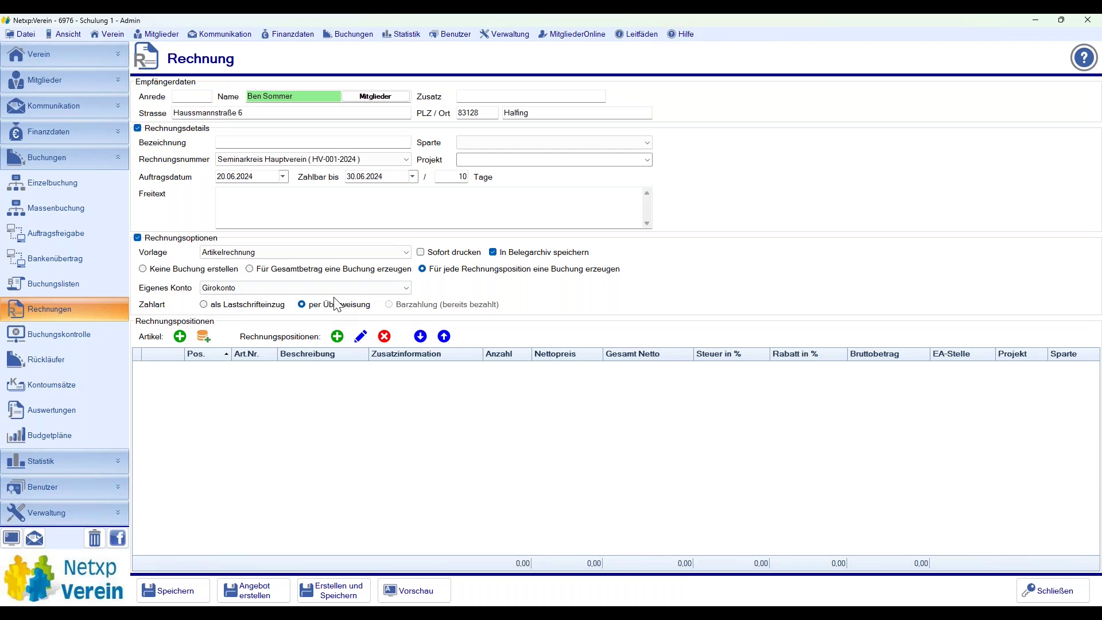
click(256, 305)
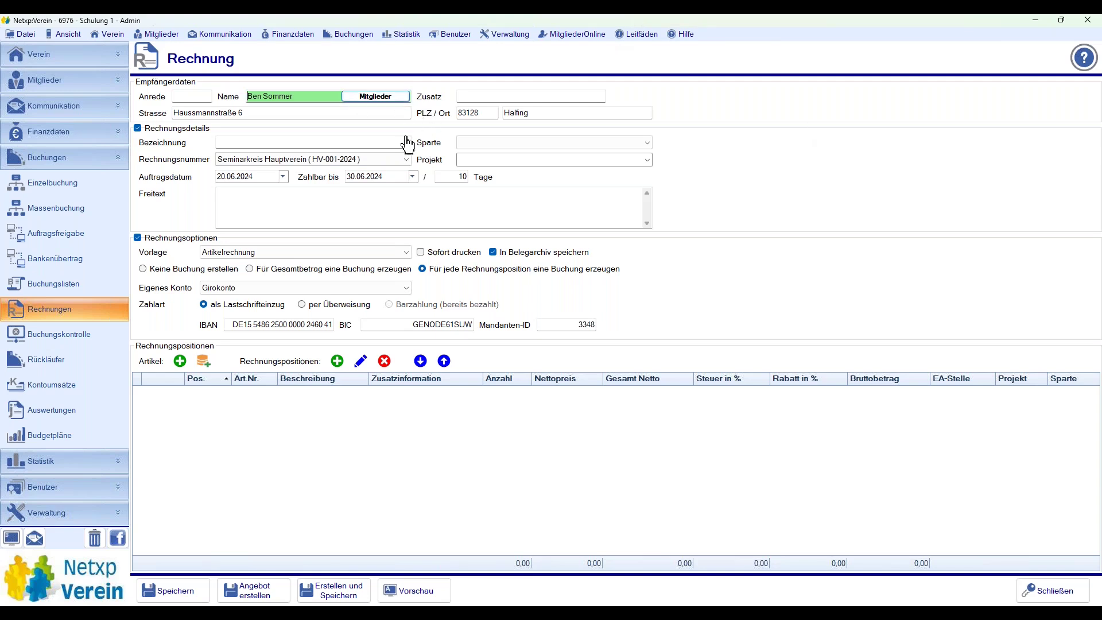
- Replace the recipient with a member who has no IBAN on file, taken from the full member list
click(375, 96)
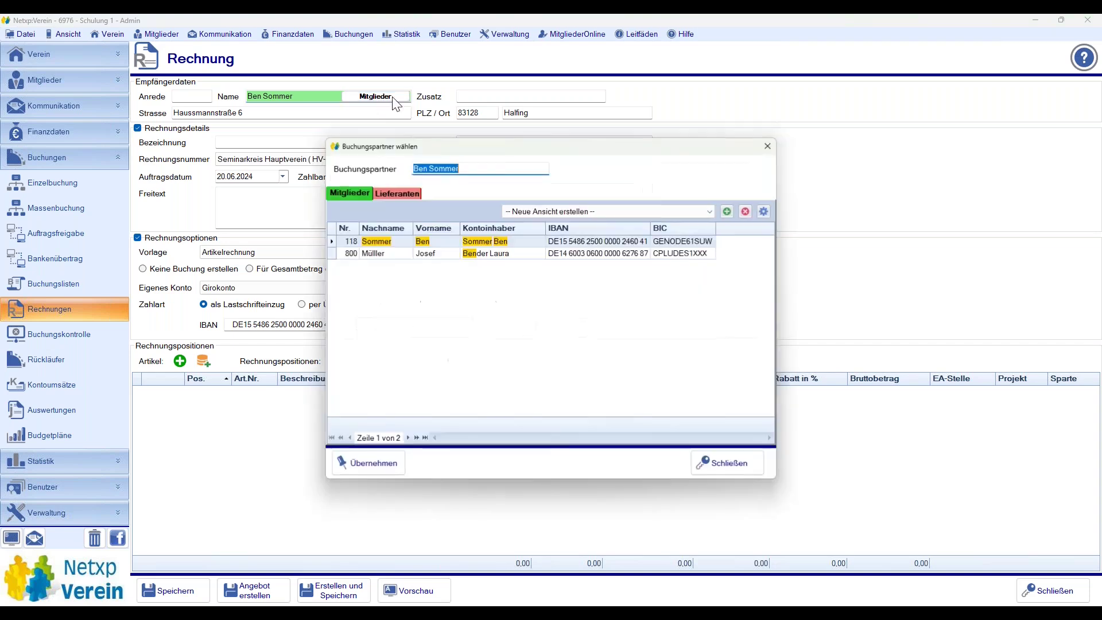
key(BackSpace)
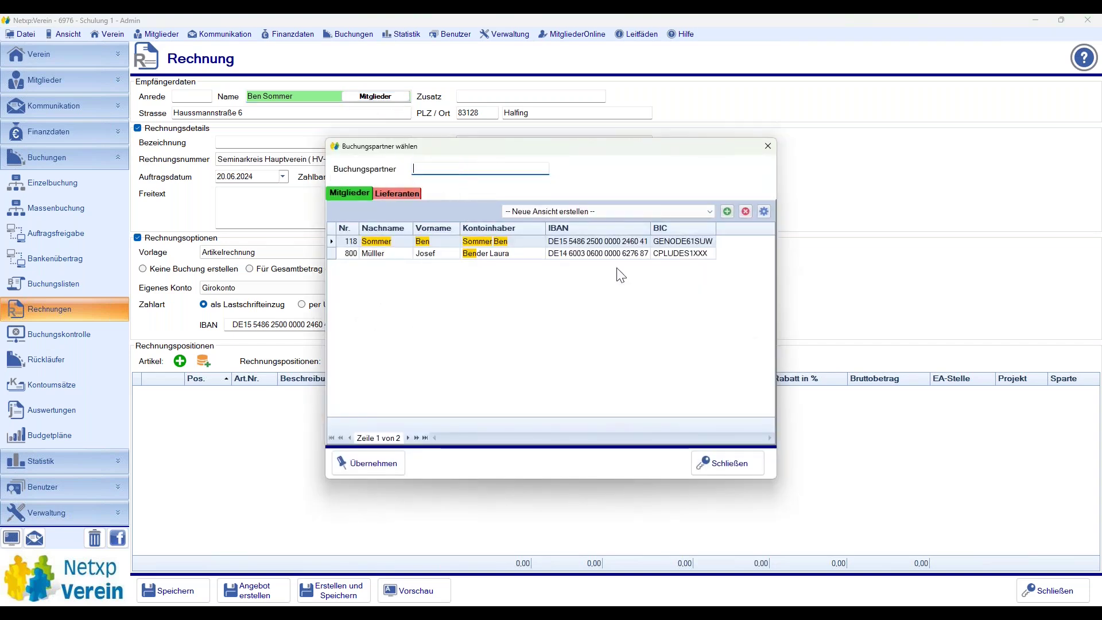
drag(765, 253, 766, 360)
click(376, 374)
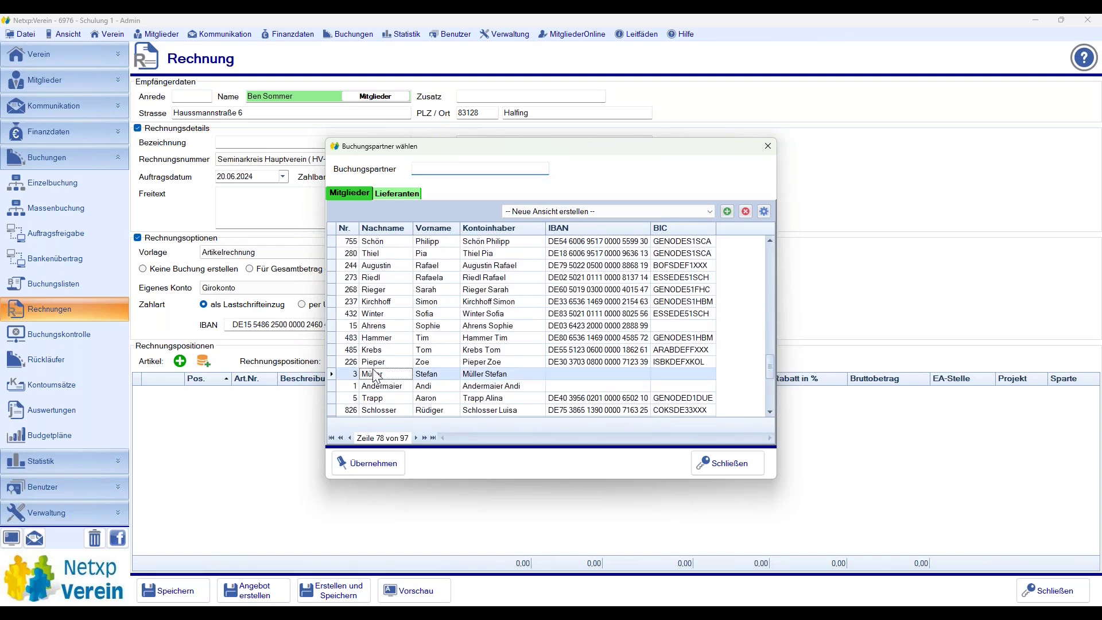
double_click(376, 373)
click(397, 370)
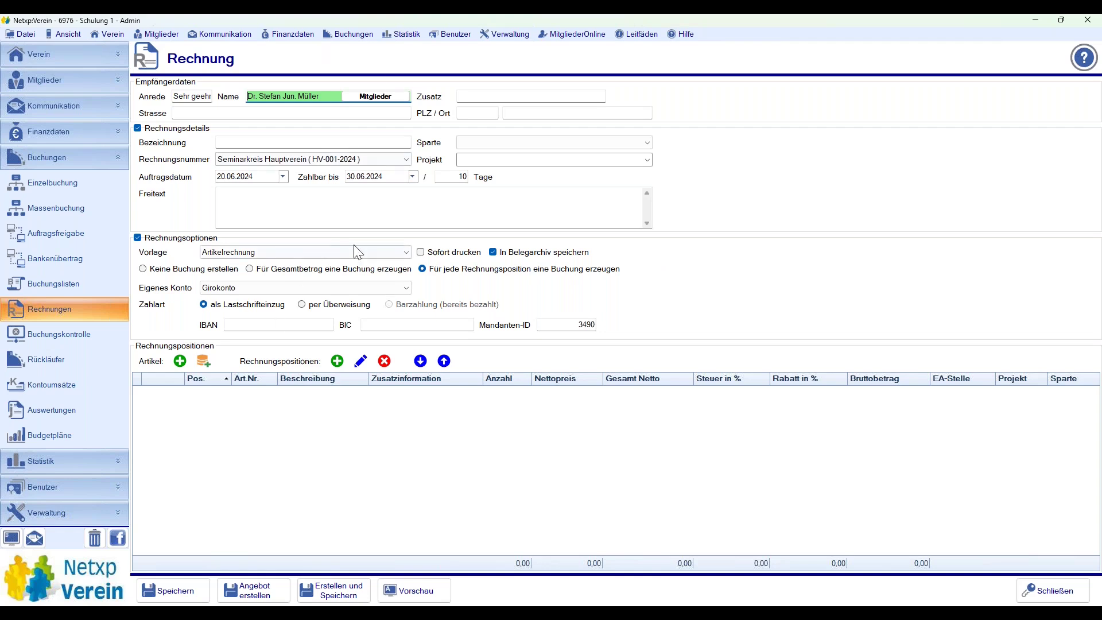
- Switch the invoice's payment method to bank transfer (per Überweisung)
click(302, 305)
click(252, 304)
click(325, 96)
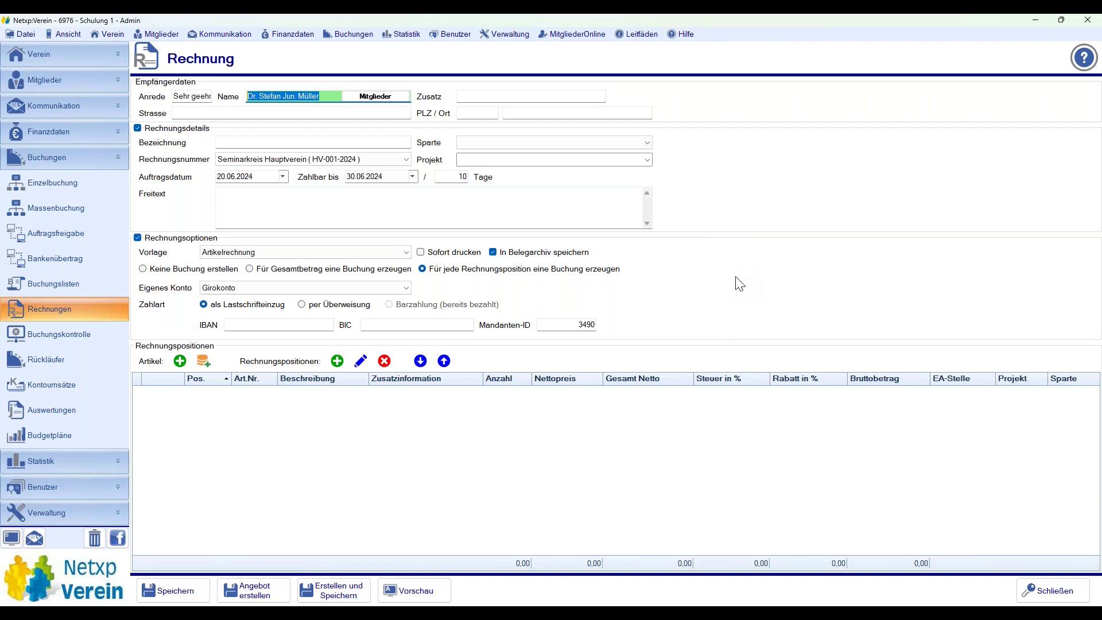
click(331, 305)
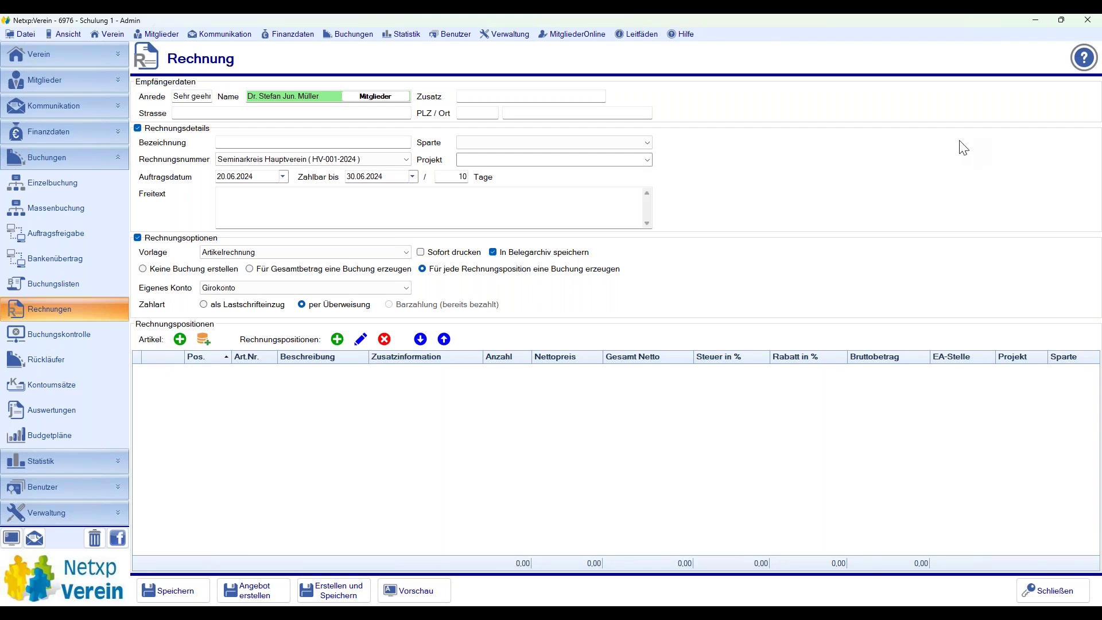
click(179, 339)
click(684, 199)
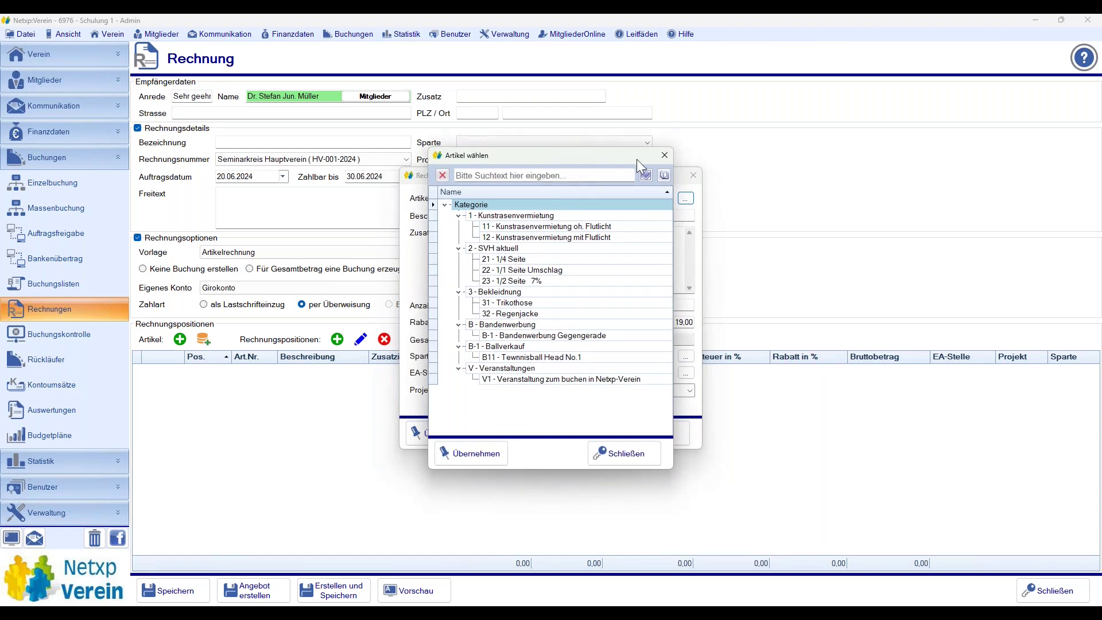
click(662, 154)
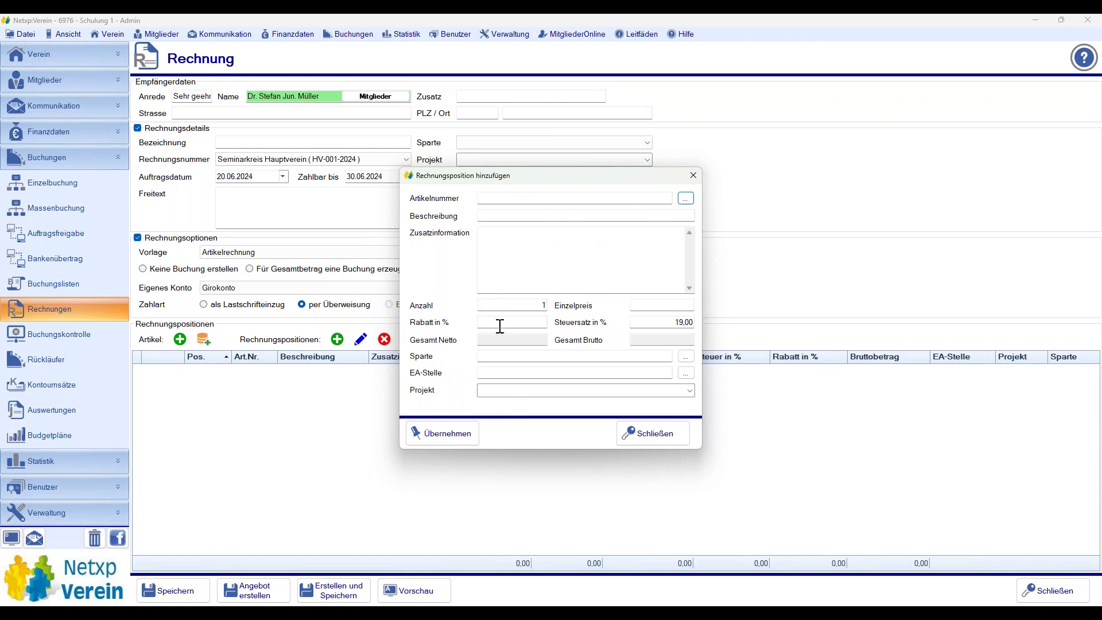
drag(544, 179, 519, 106)
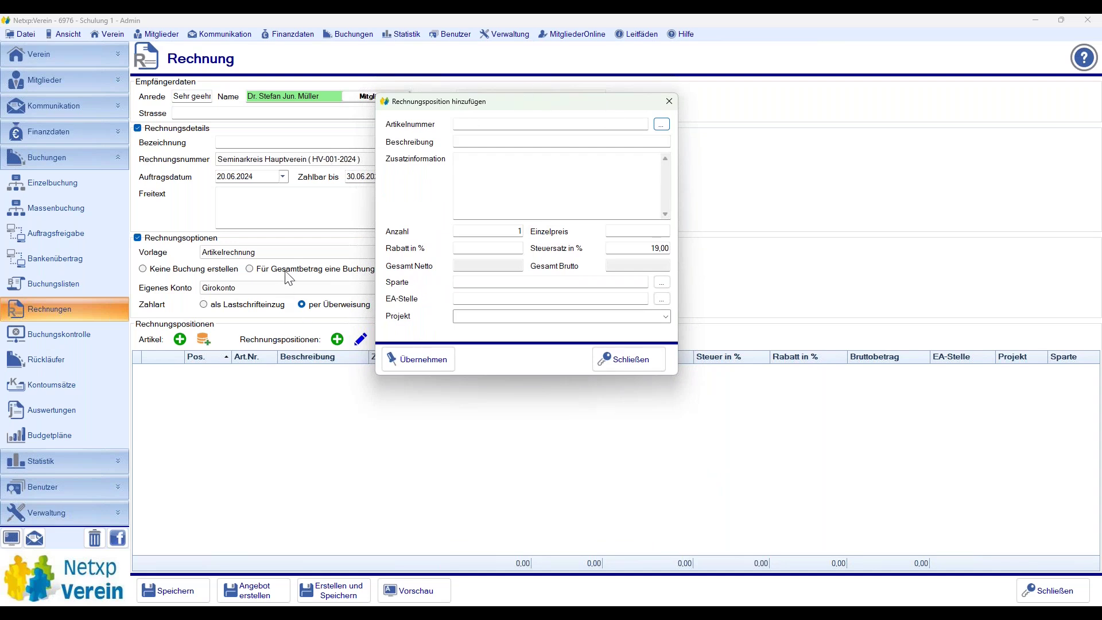
click(667, 103)
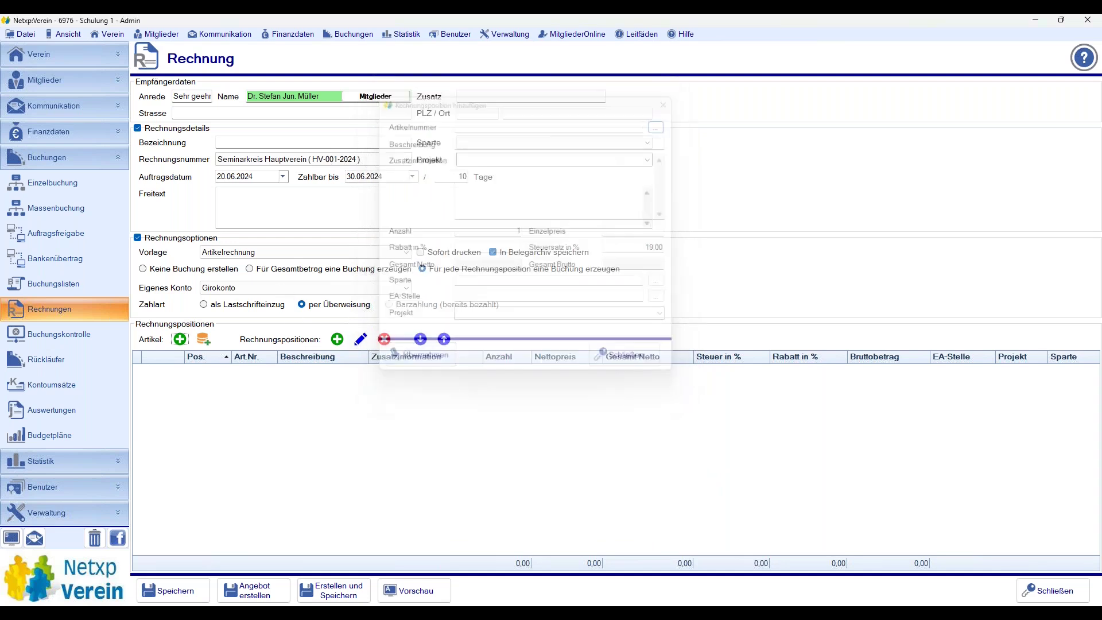
- Start a new article-based invoice item and pick article 11 - Kunstrasenvermietung oh. Flutlicht
click(180, 338)
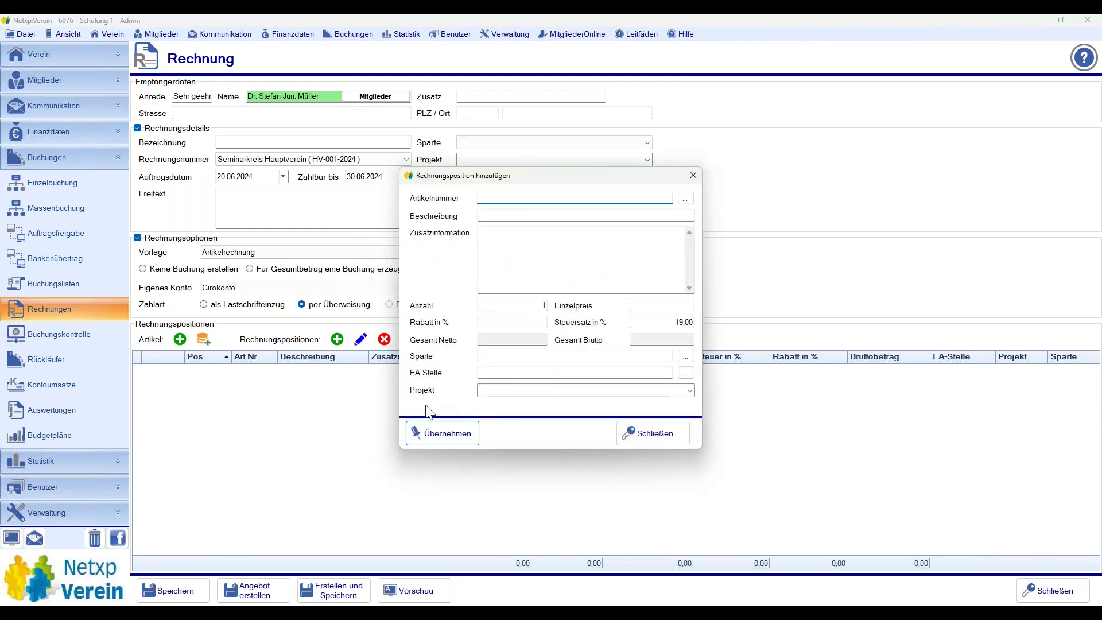
click(685, 200)
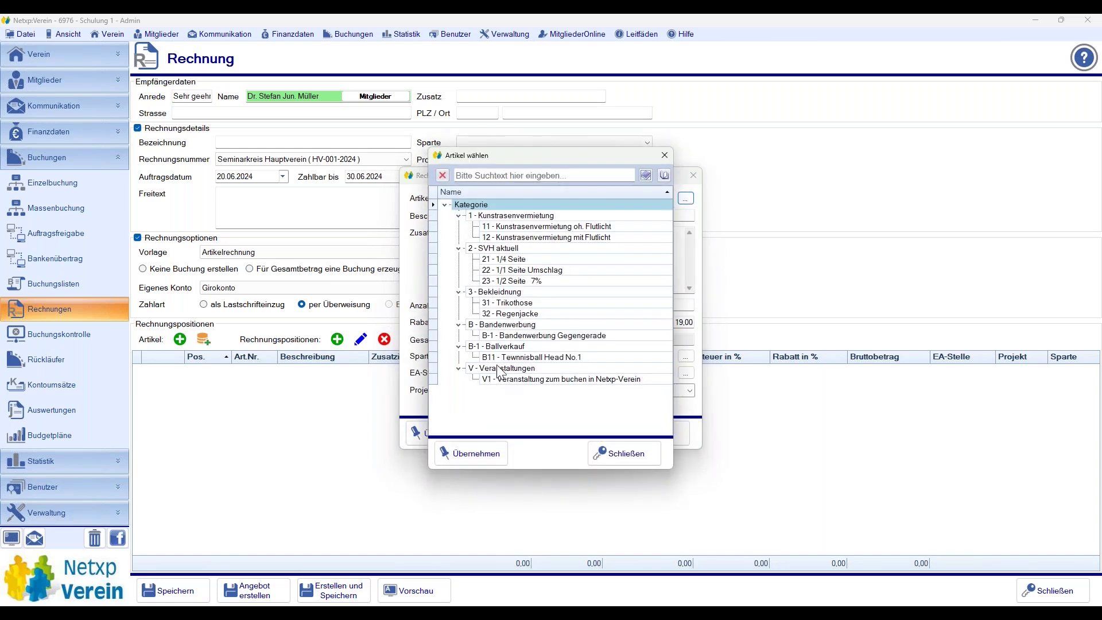
double_click(522, 227)
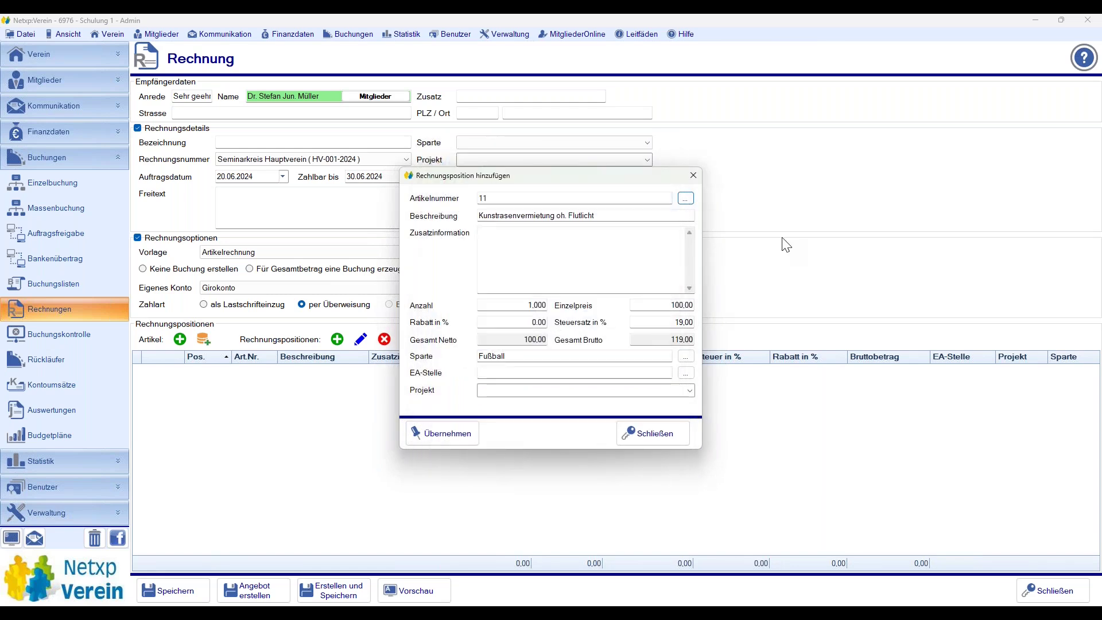
- Change the item's article to B-1 - Bandenwerbung Gegengerade
click(685, 198)
click(518, 380)
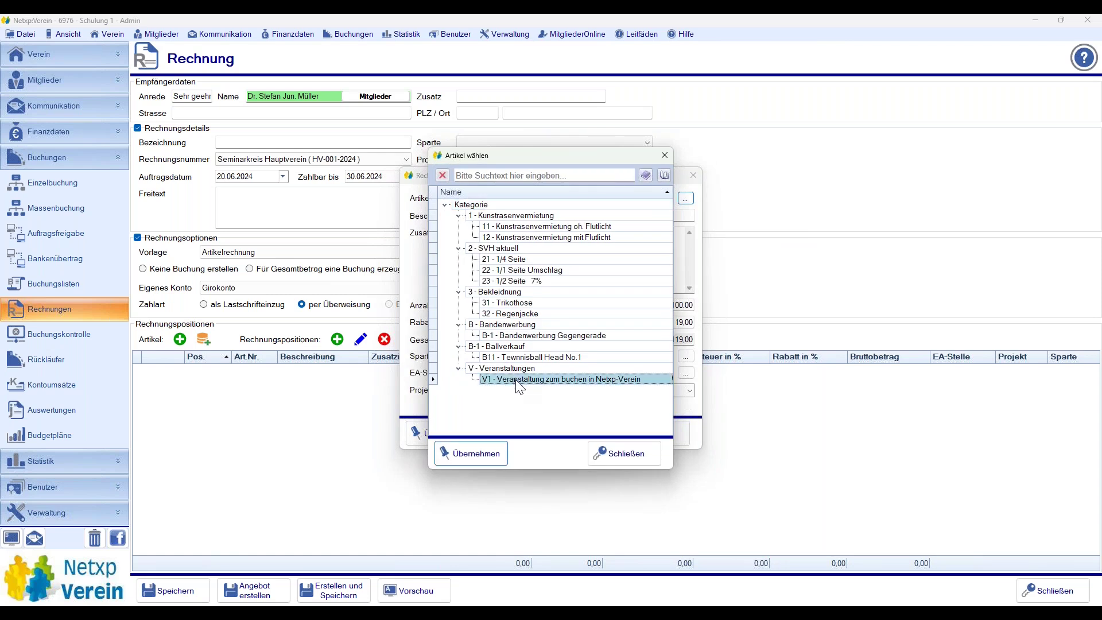
double_click(515, 335)
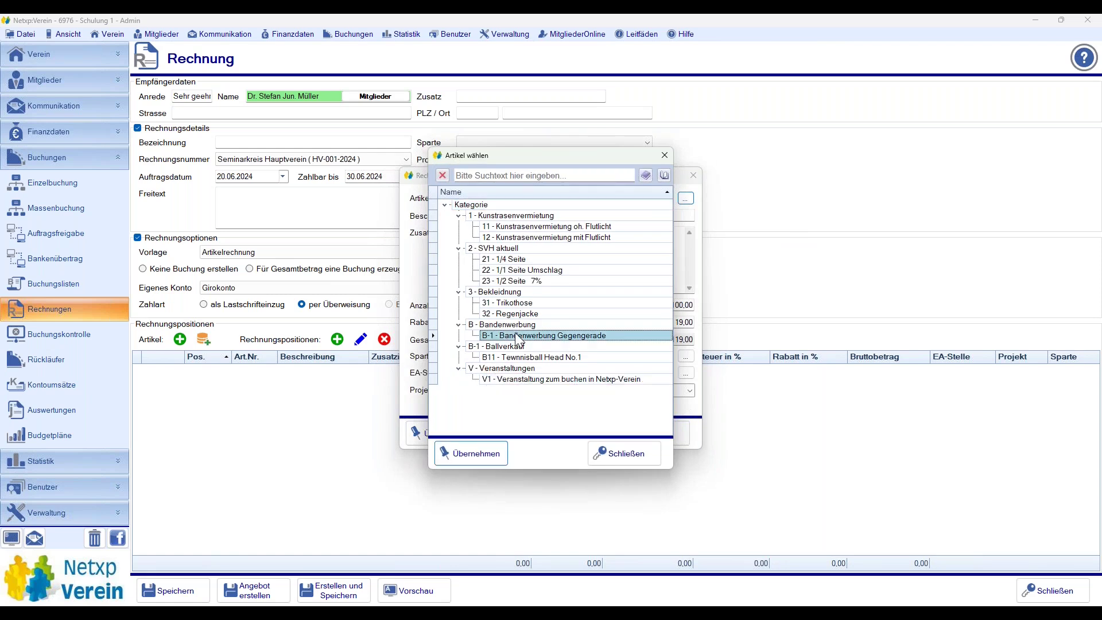
- Change the item's article to 21 - 1/4 Seite and enter 4400 - Bandenwerbung as its EA-Stelle
text(21)
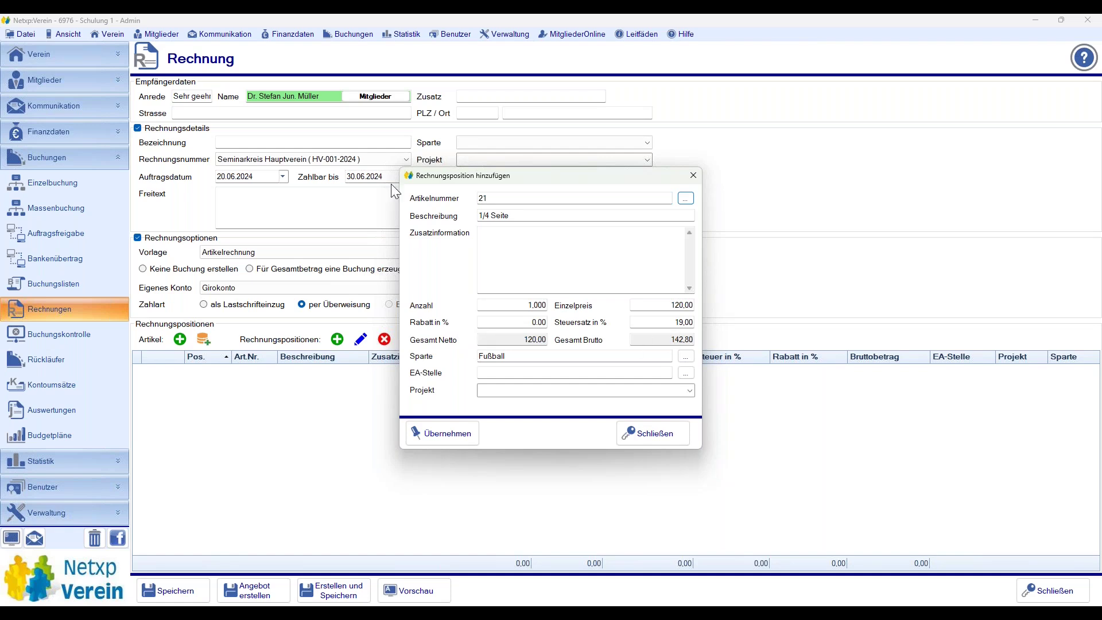
click(503, 373)
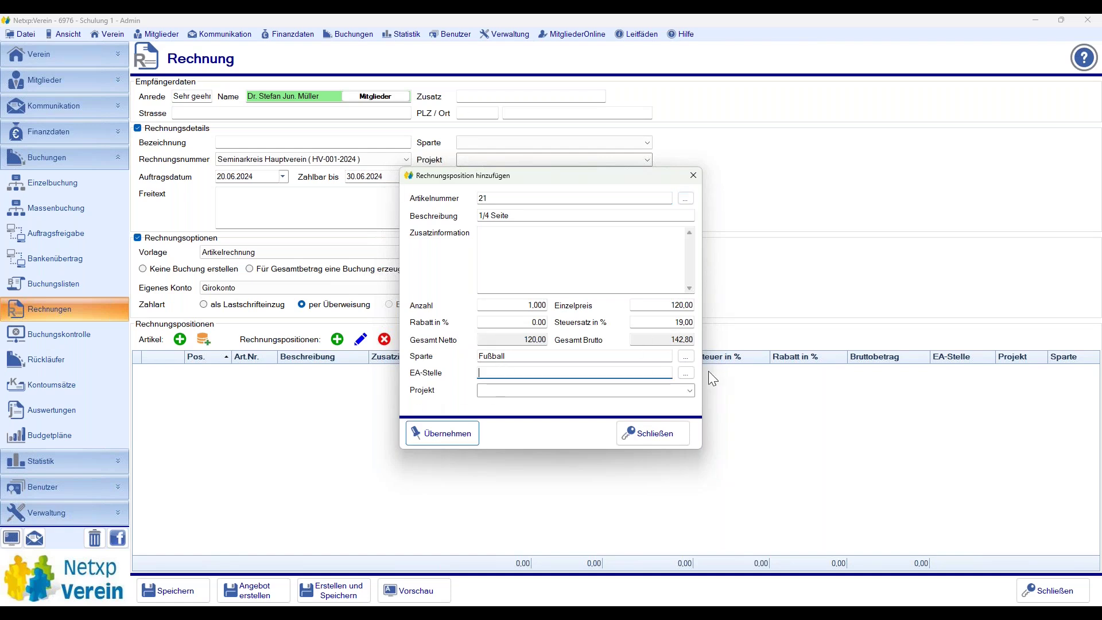
text(4400 - Bandenwerbung)
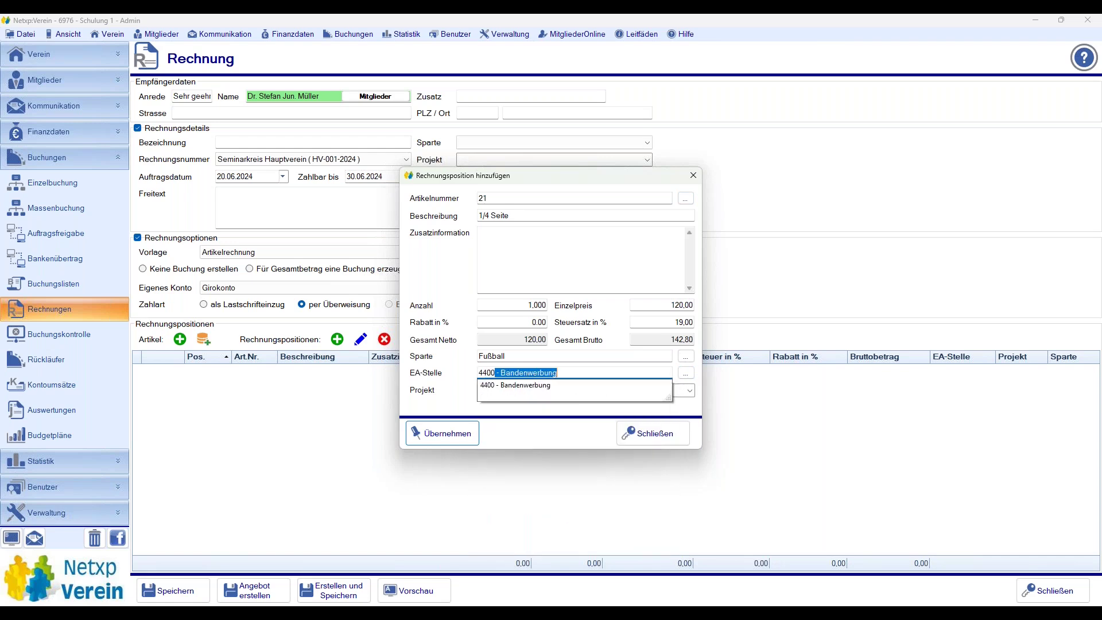
click(561, 390)
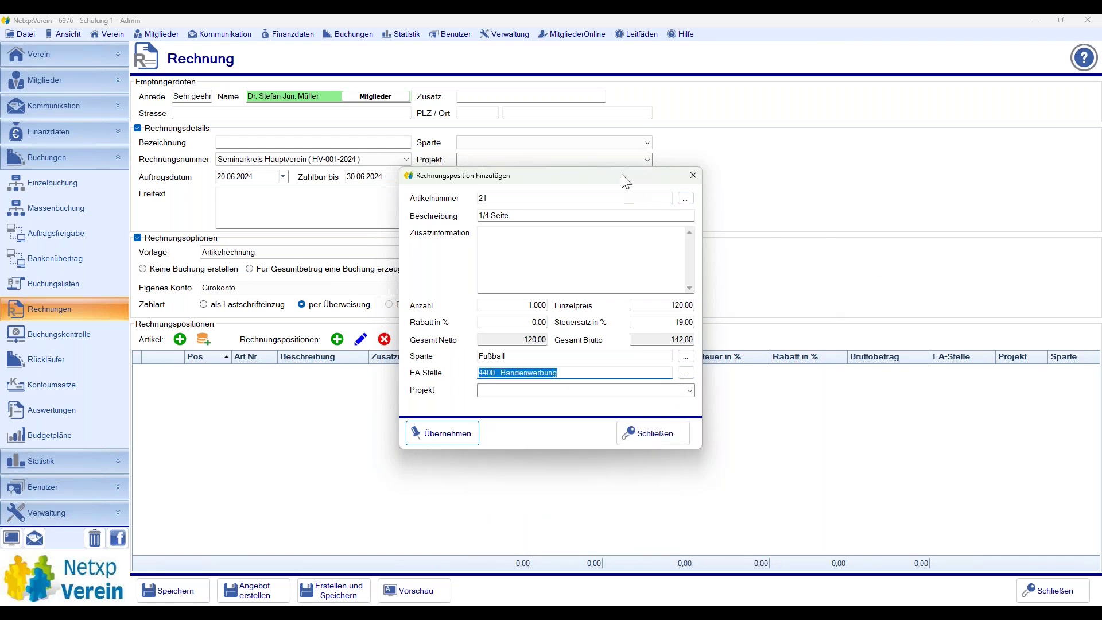
- Replace the item's EA-Stelle with 4411 - Vereinzeitungsinserate, chosen from the 440 - Einnahmen group under Werbeeinnahmen
drag(621, 180, 651, 137)
click(721, 317)
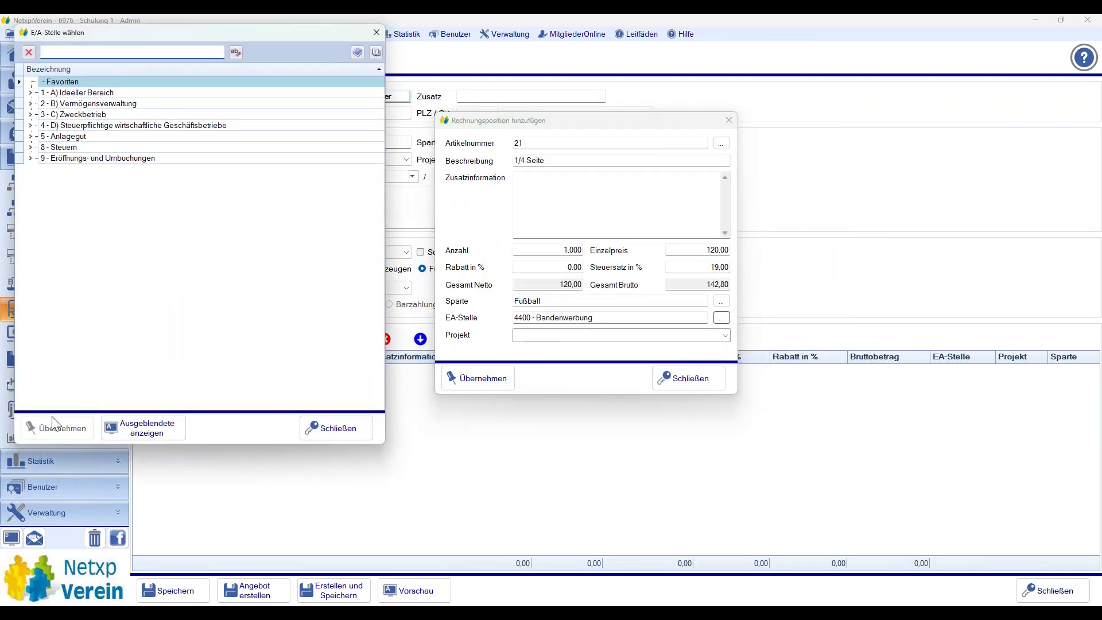
click(31, 125)
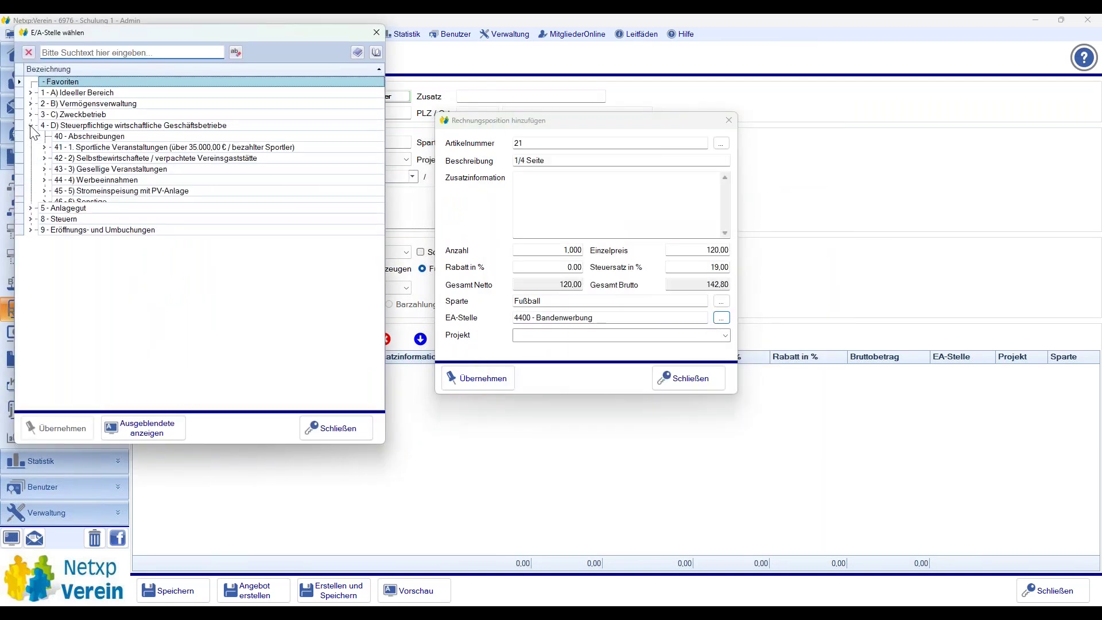
click(44, 180)
click(58, 190)
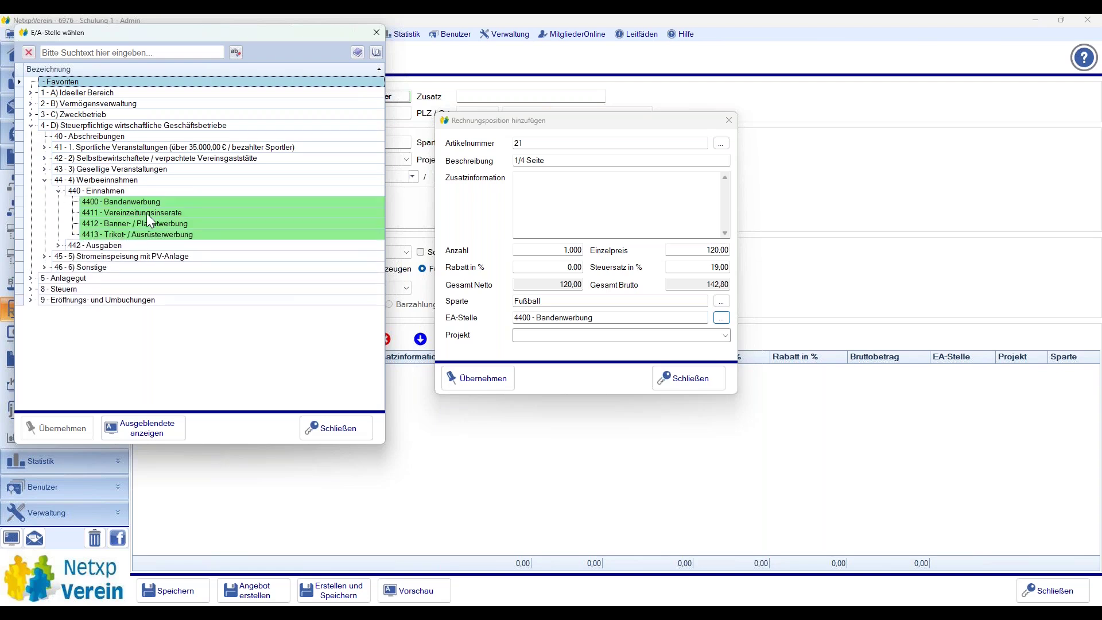
click(145, 213)
click(58, 428)
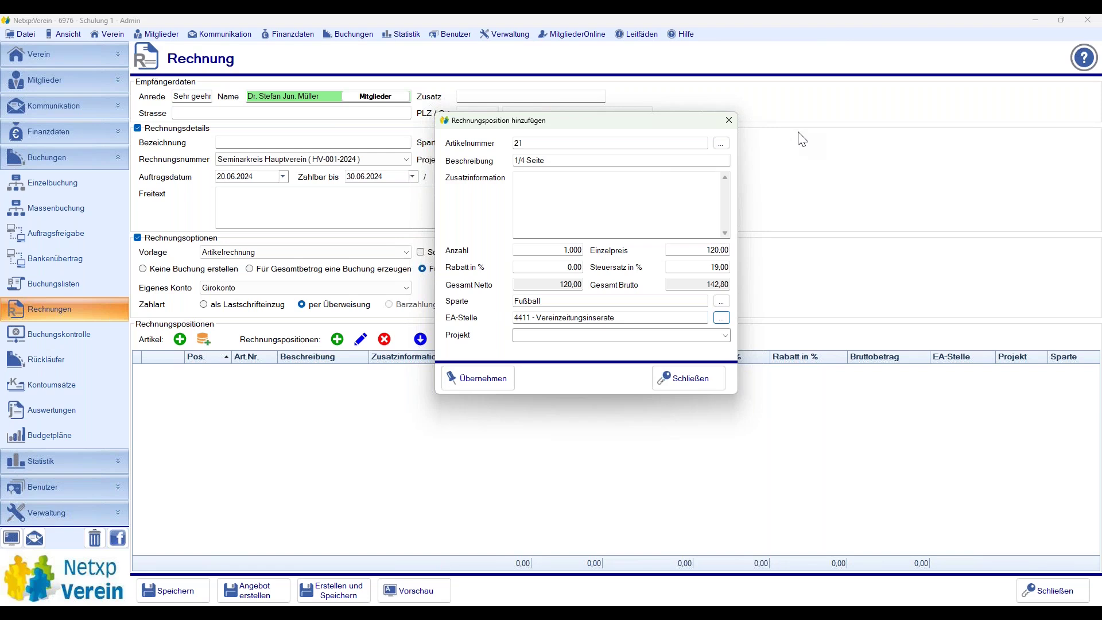
- Add the 1/4 Seite item to the invoice and widen the EA-Stelle column of the items table
click(470, 378)
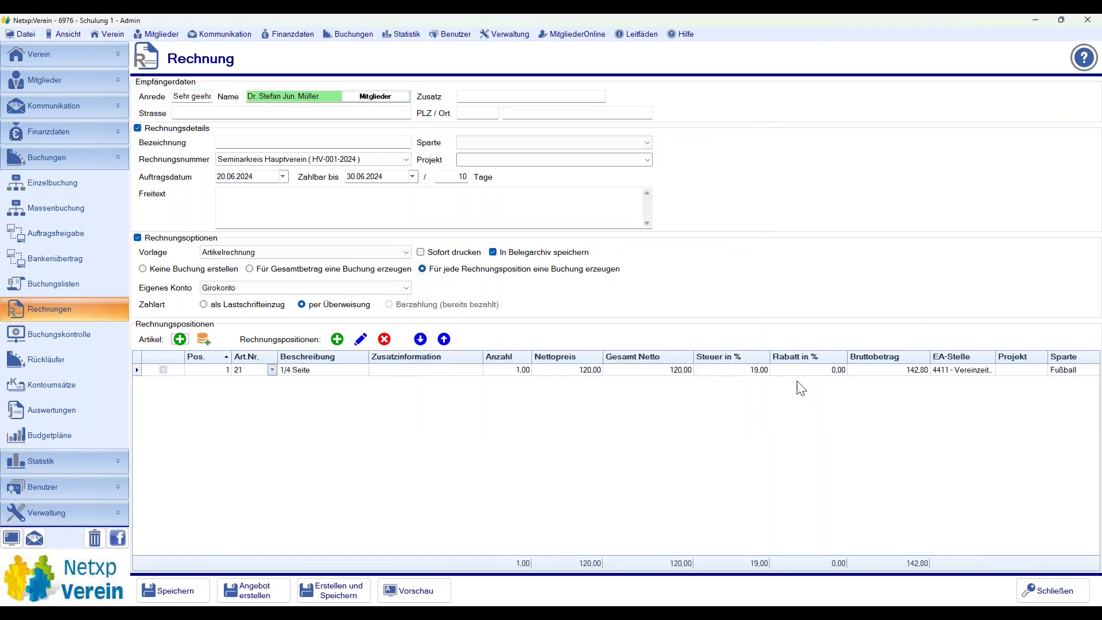
drag(996, 356, 1020, 356)
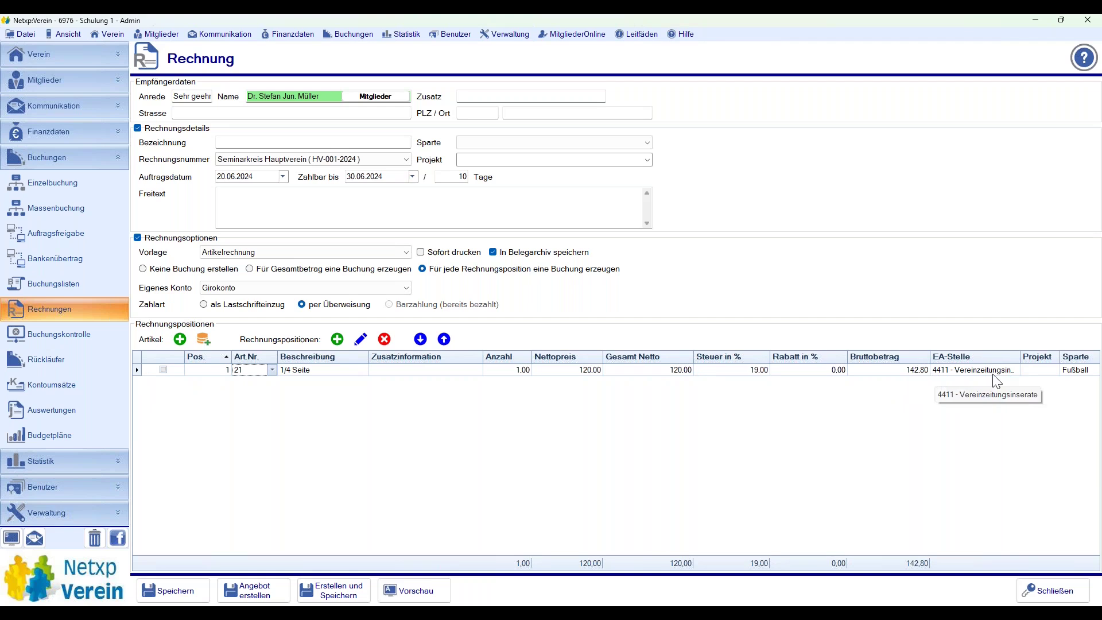
click(179, 339)
click(685, 198)
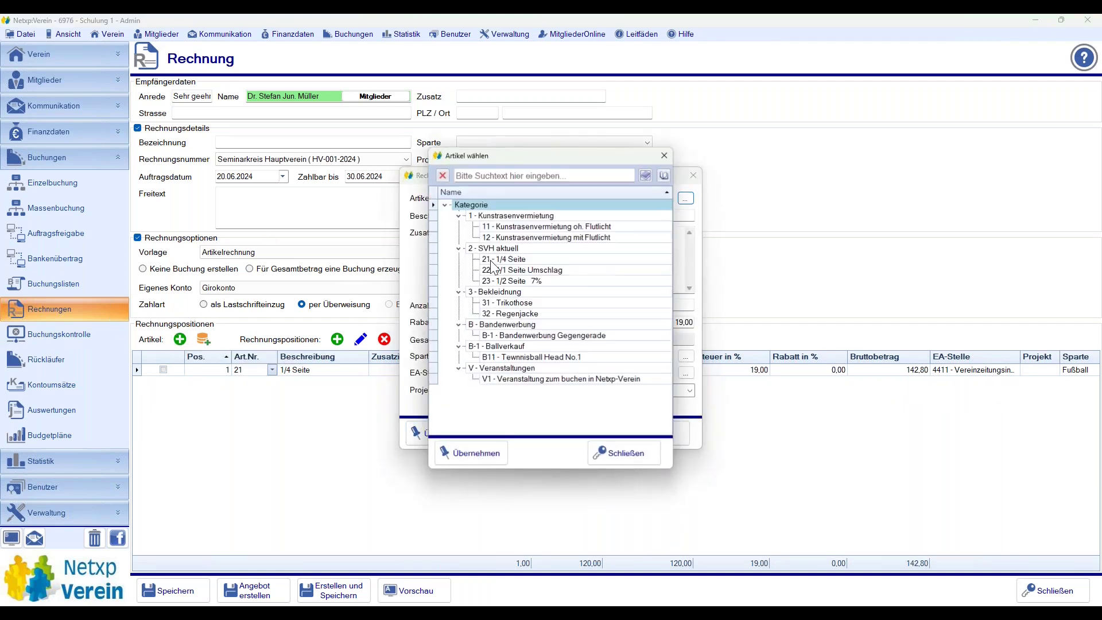
click(507, 313)
click(452, 448)
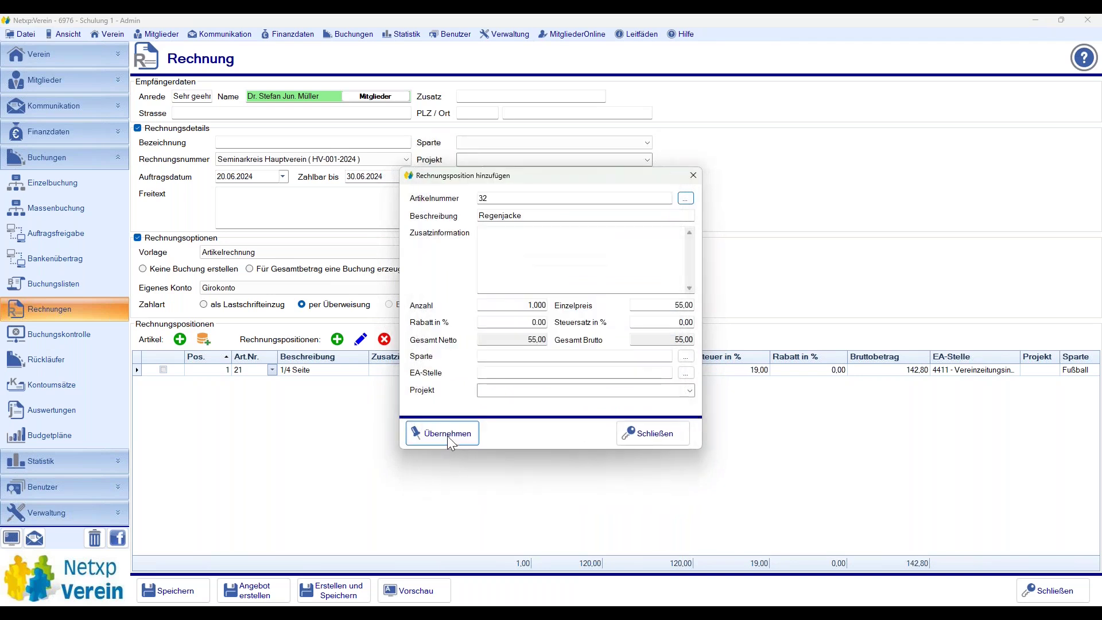
click(446, 433)
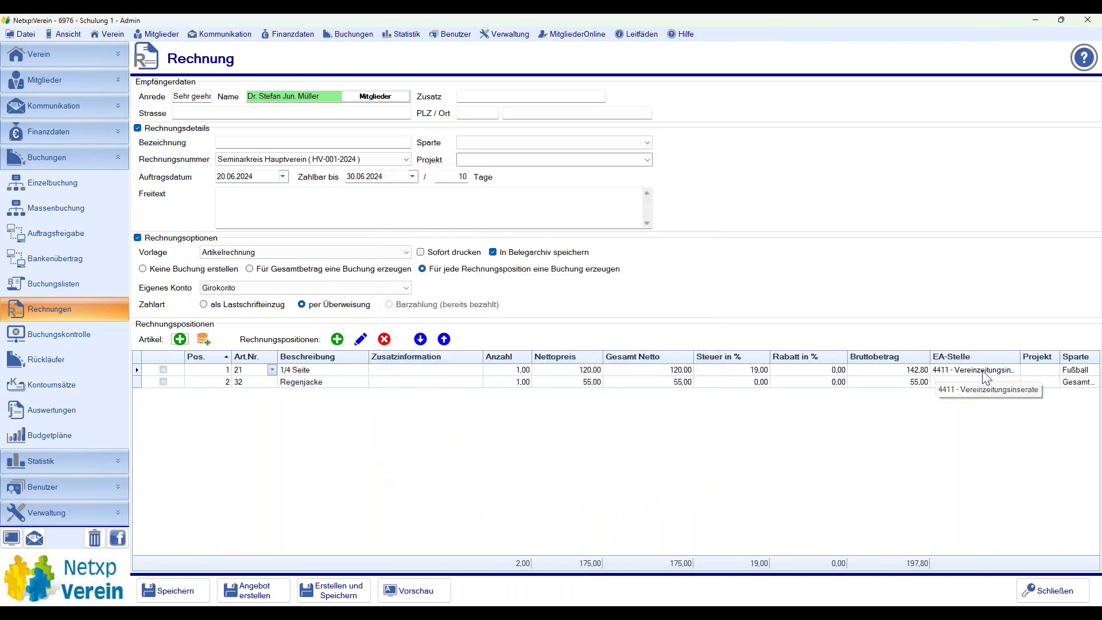
click(446, 382)
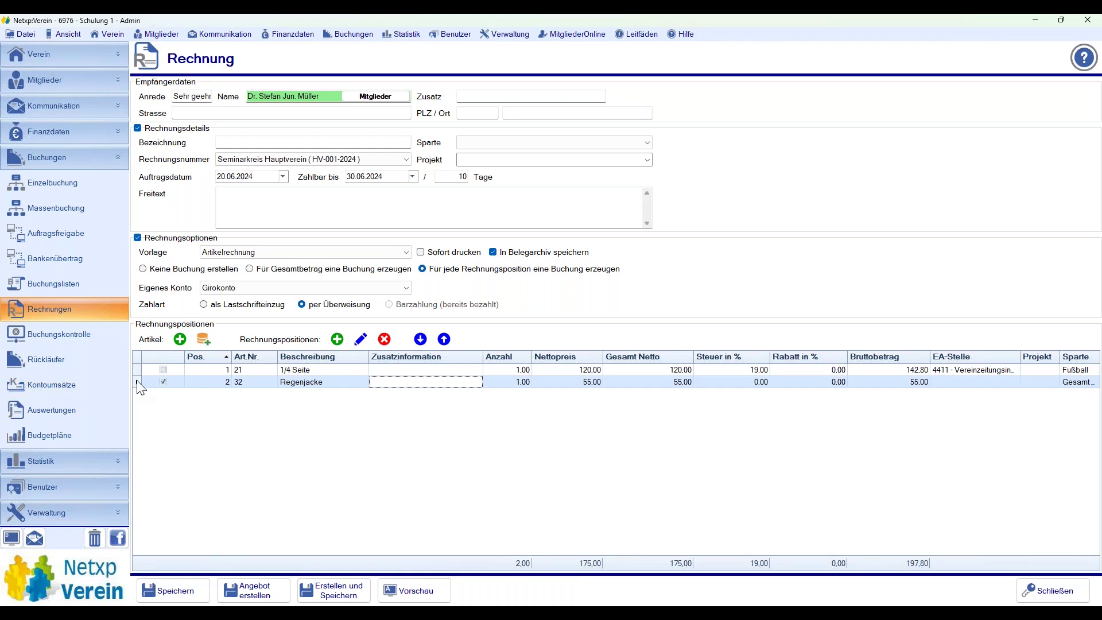
click(384, 339)
- Start another article-based invoice item and pick article 32 - Regenjacke
click(174, 340)
click(685, 198)
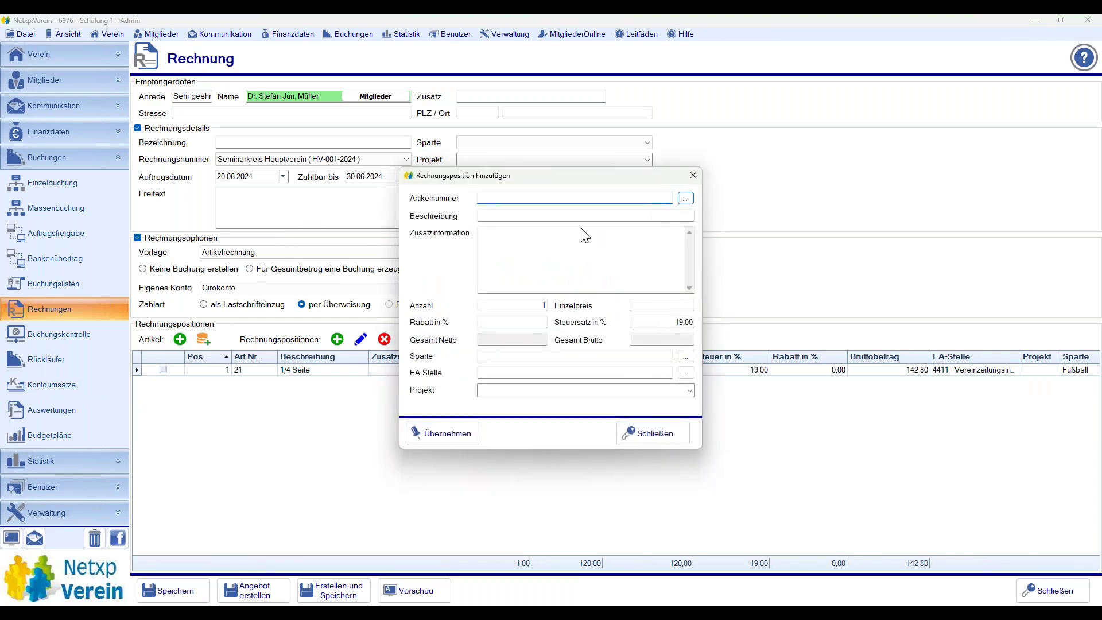
click(512, 313)
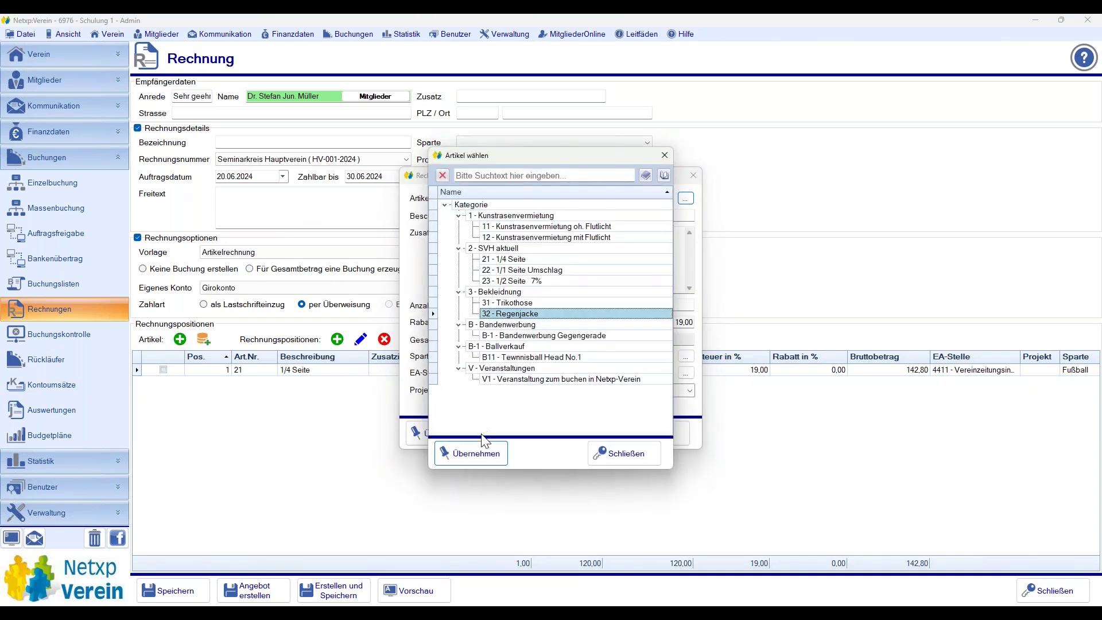
click(485, 454)
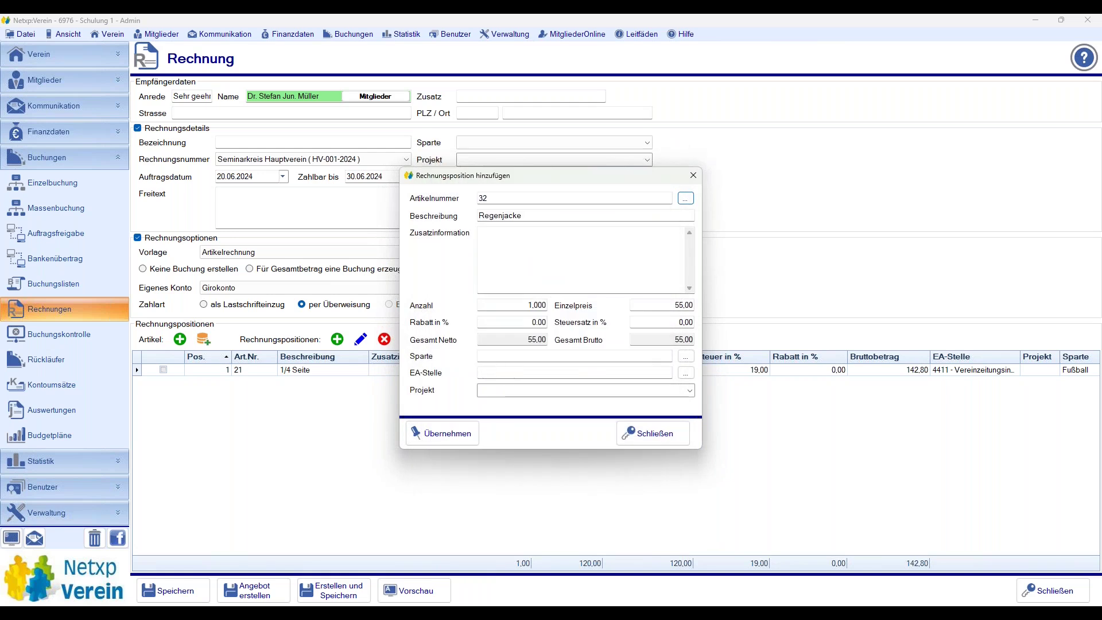
- Assign EA-Stelle 4413 - Trikot- / Ausrüsterwerbung to the Regenjacke item and add it to the invoice
click(686, 372)
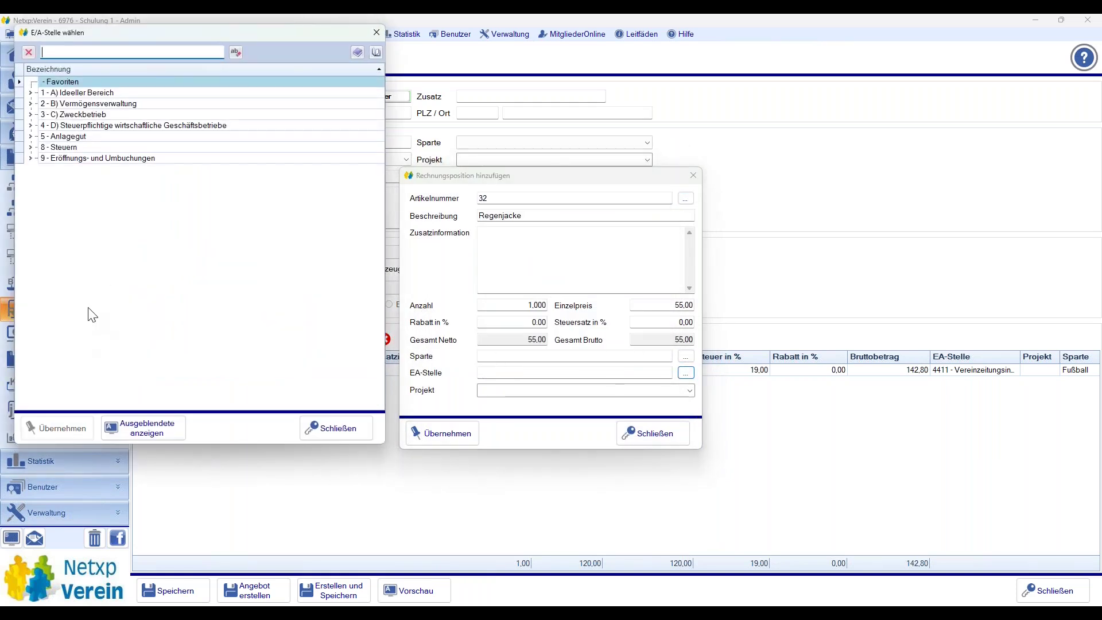
click(31, 125)
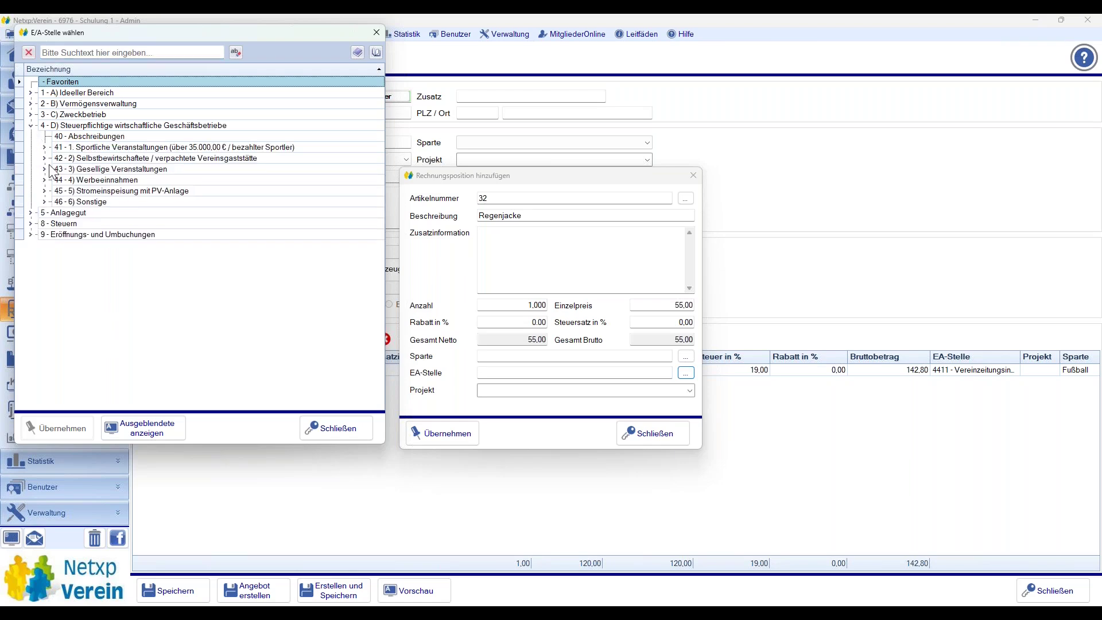
click(45, 179)
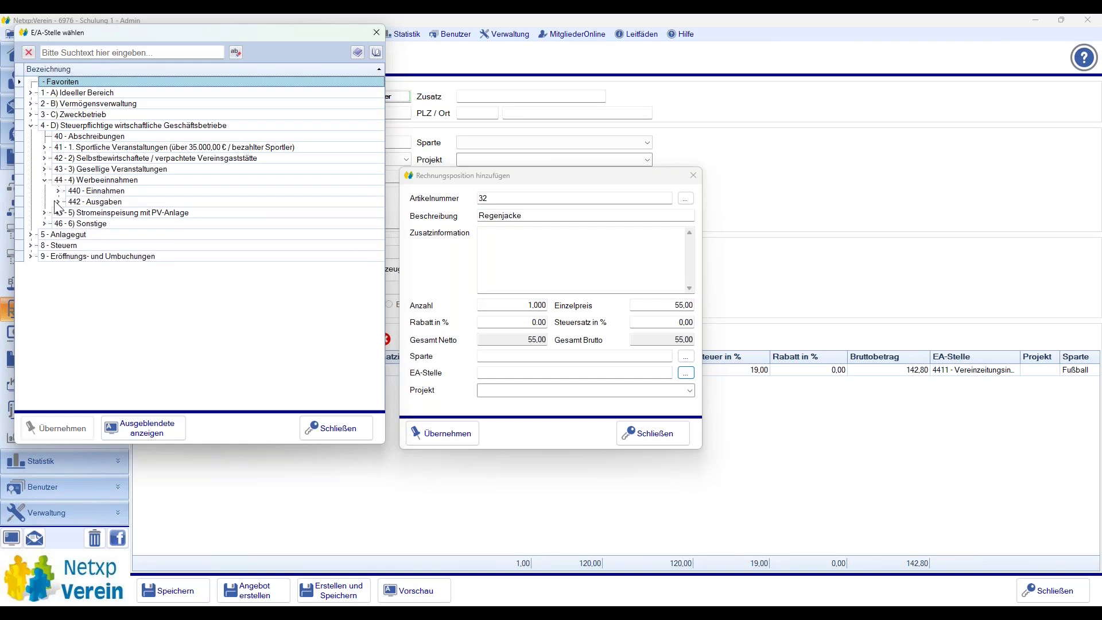
click(58, 190)
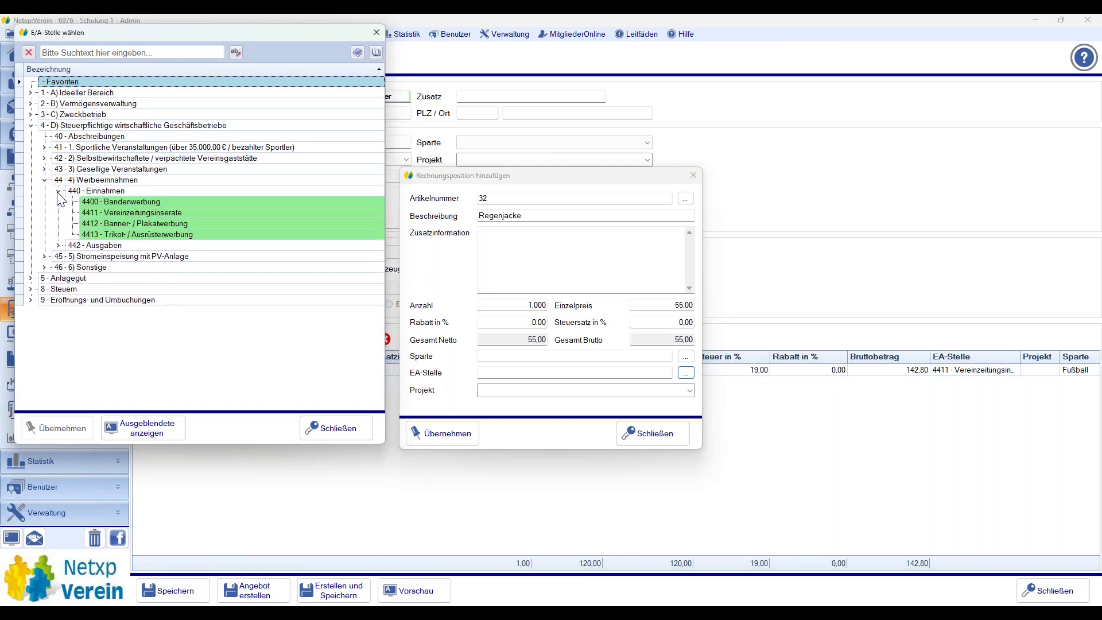
click(136, 235)
click(60, 429)
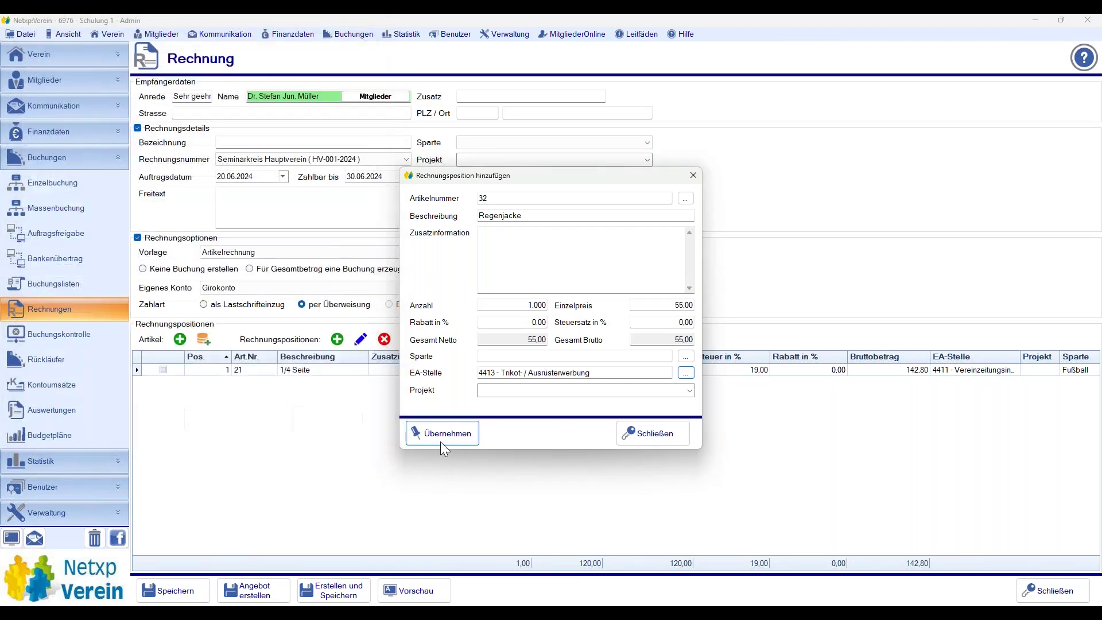
click(440, 432)
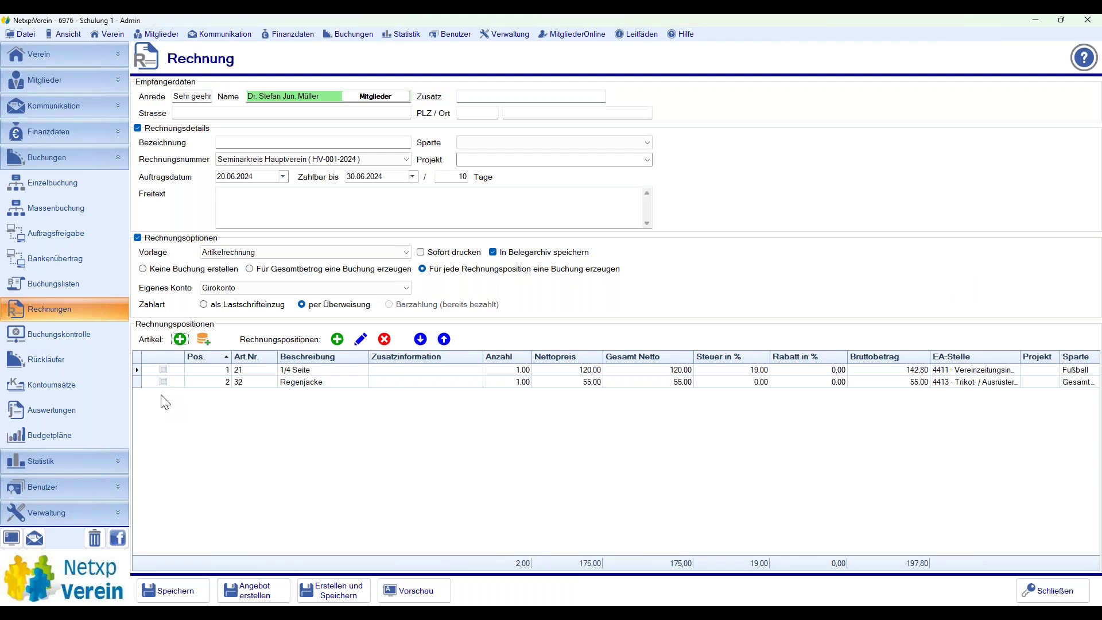
click(201, 339)
click(1023, 600)
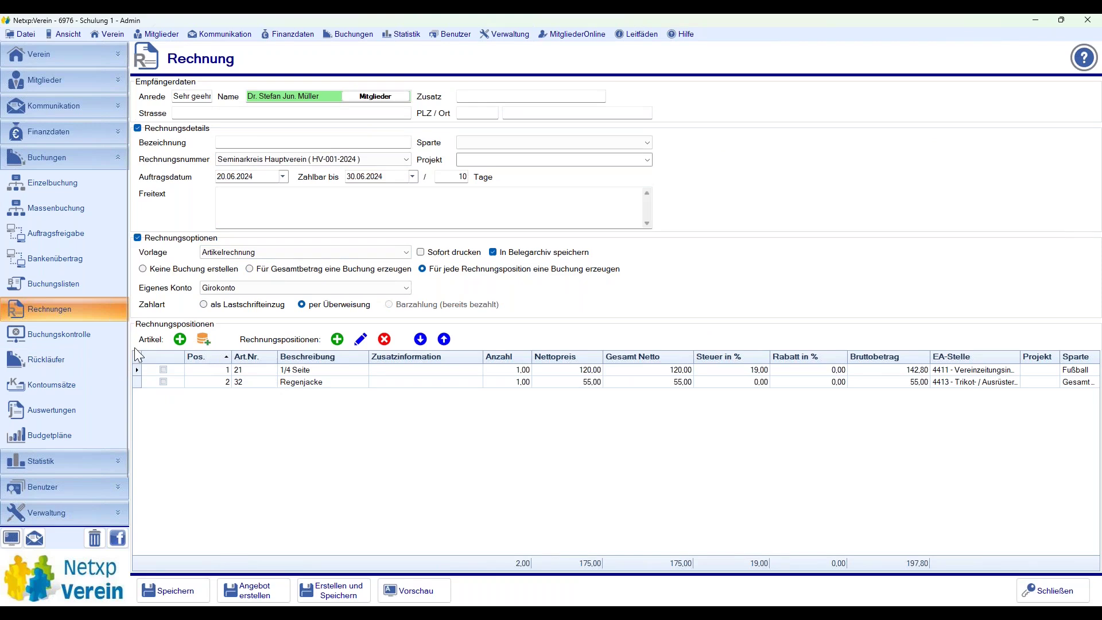
- Add a manual invoice item with article number 99, description Sonstiges and a net price of 15
click(337, 339)
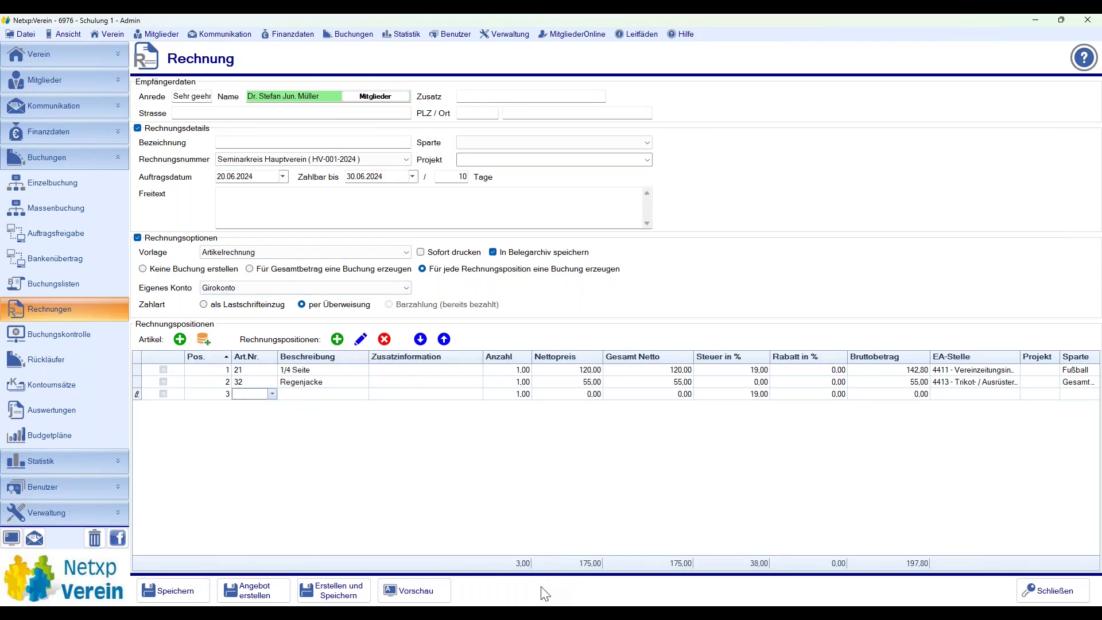
key(Tab)
text(S)
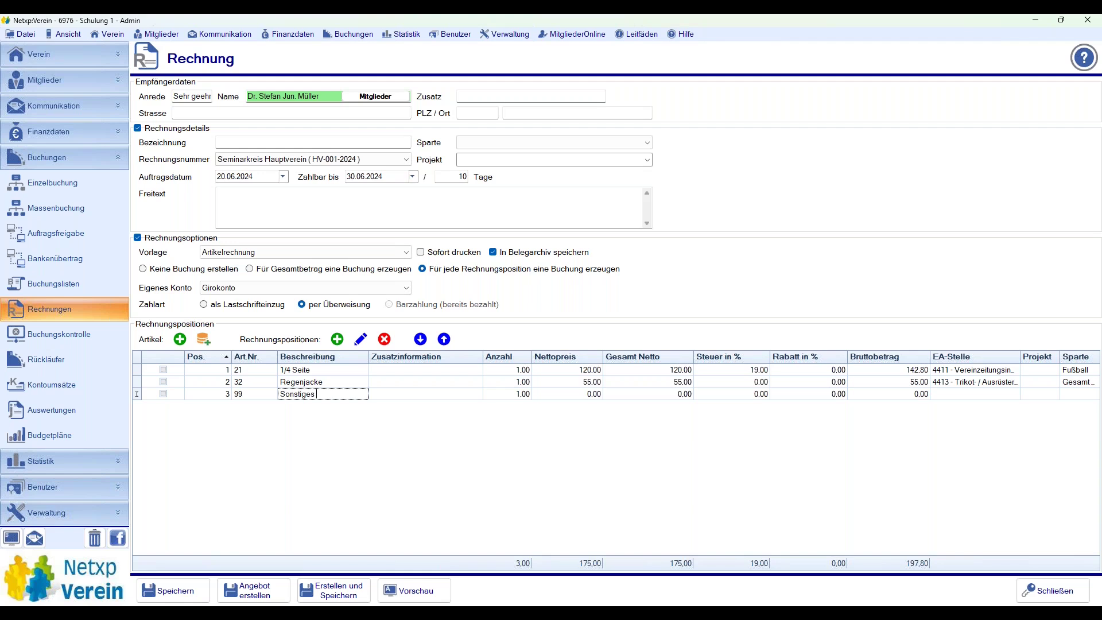
key(Tab)
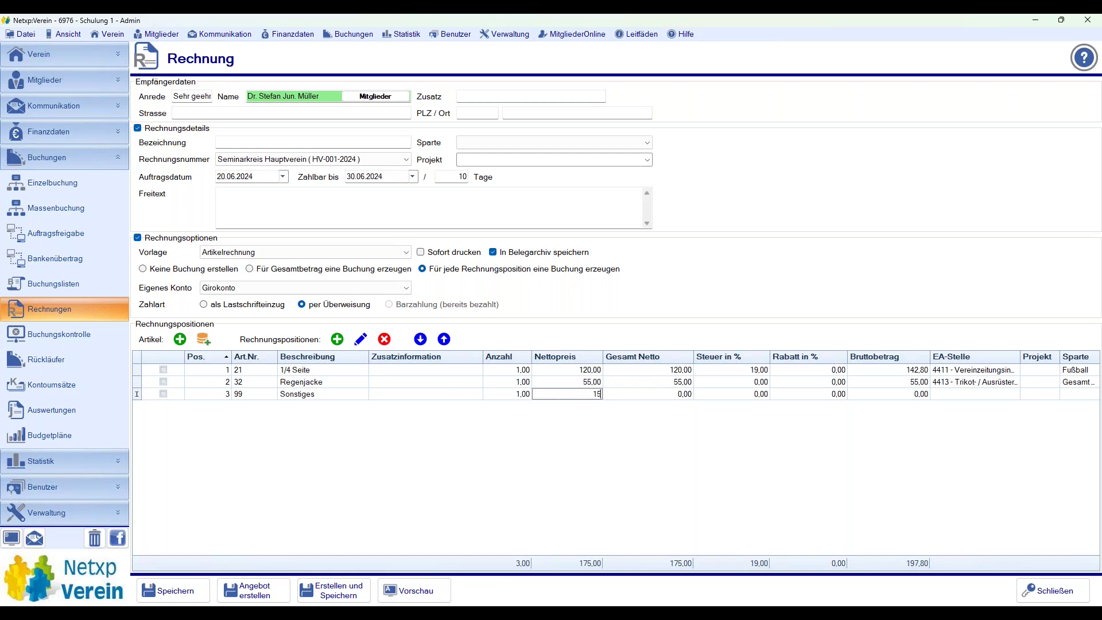
key(Tab)
key(Tab)
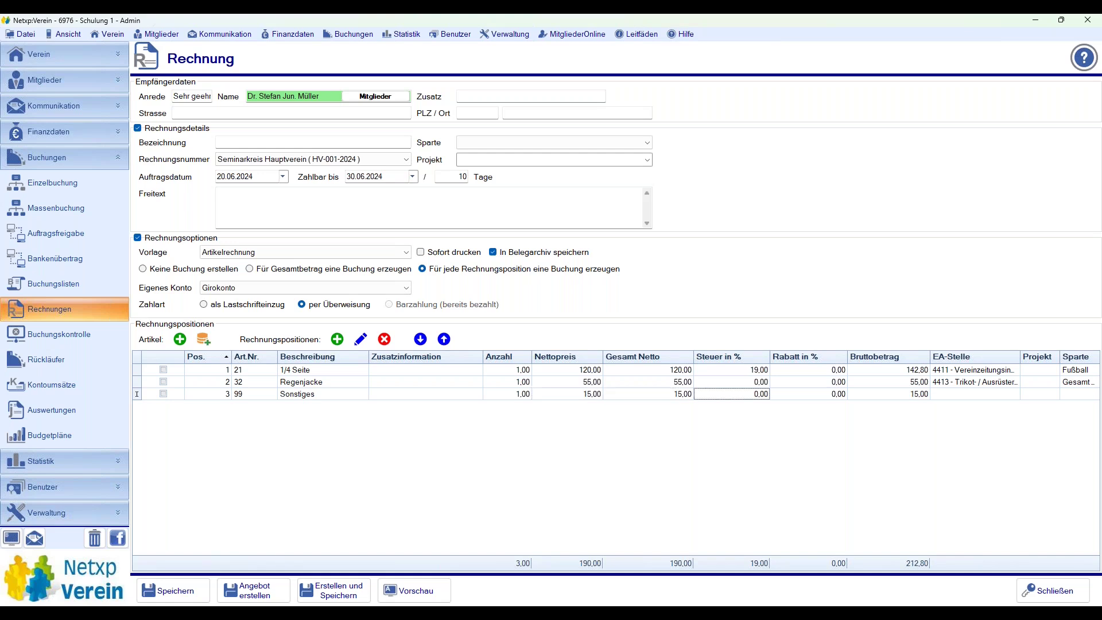
- Give the Sonstiges item a 10 % discount and EA-Stelle 4400 - Bandenwerbung
key(Tab)
text(1)
key(Tab)
key(Tab)
text(1400)
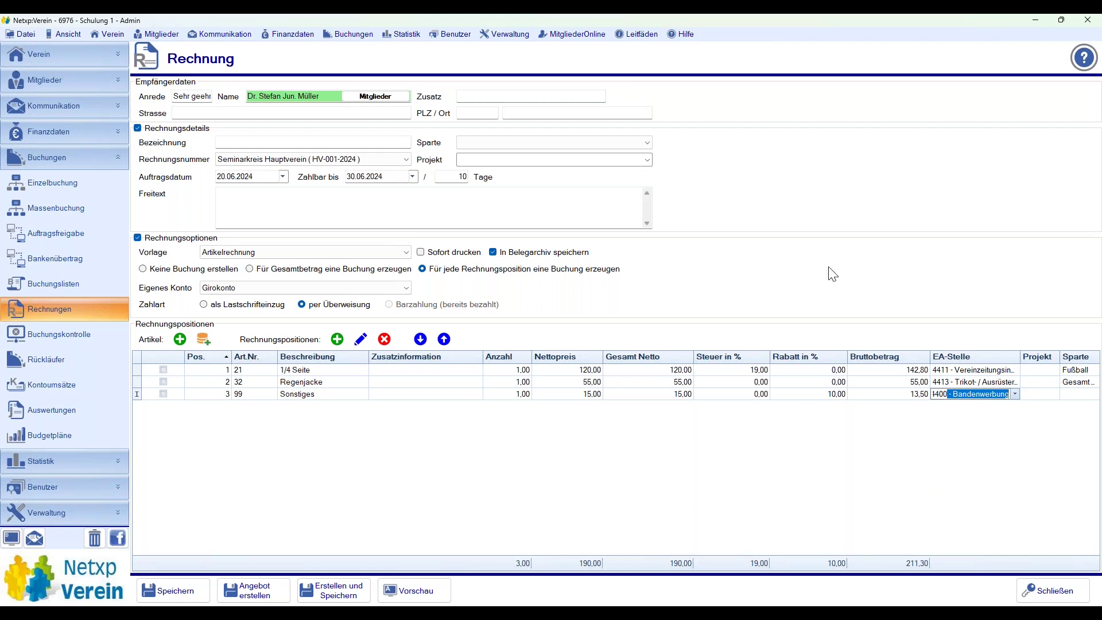
click(800, 396)
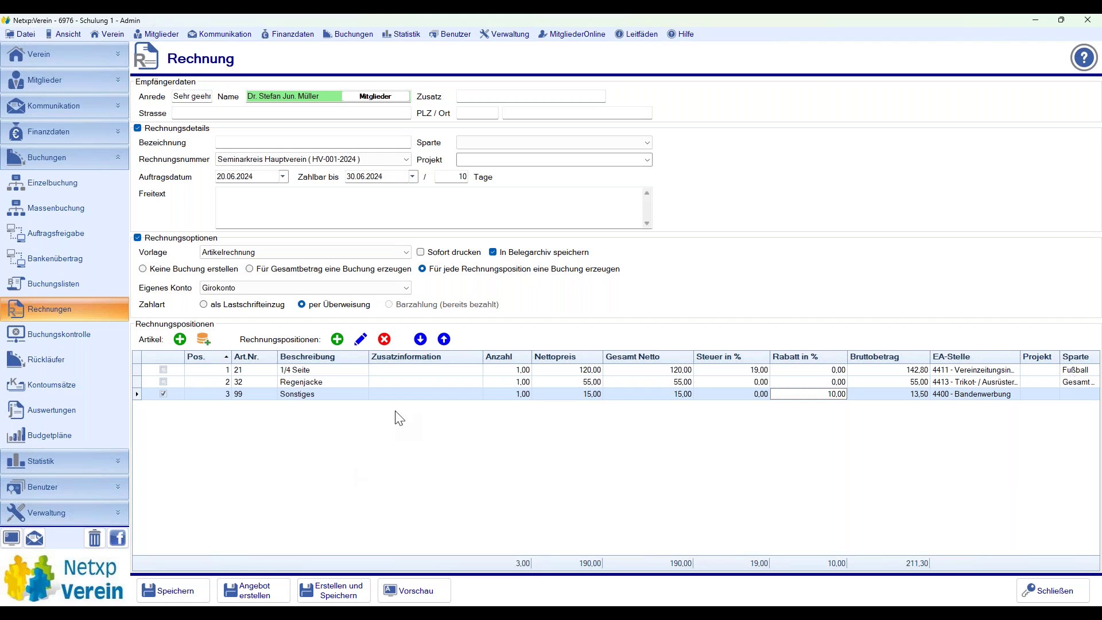
- Save the invoice and reopen it from the Neu status group of the invoice overview
click(173, 588)
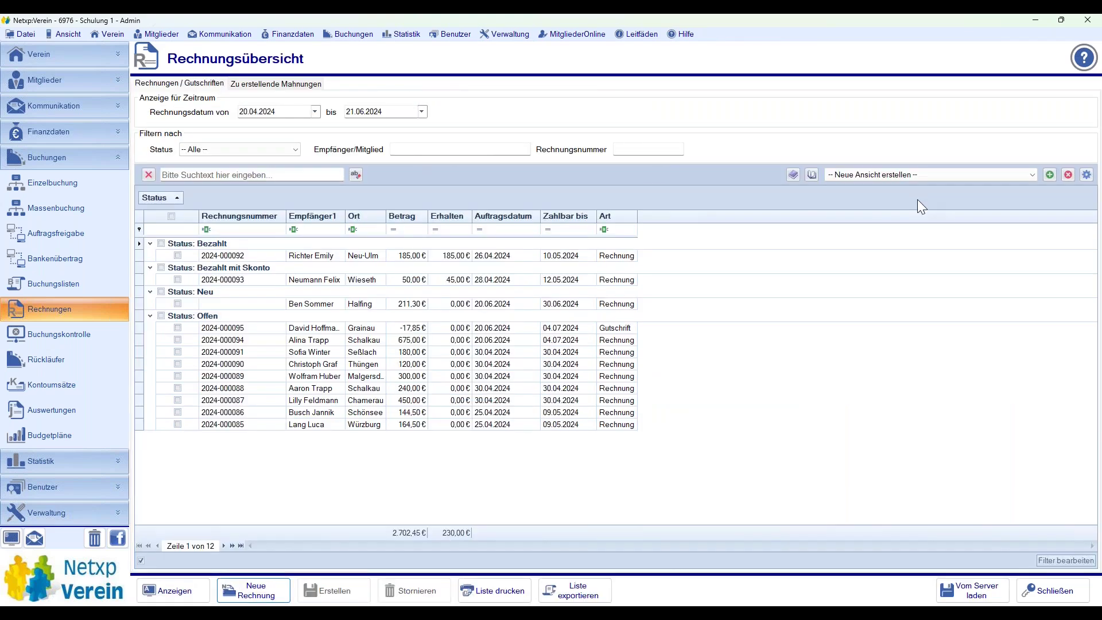
click(189, 294)
click(235, 305)
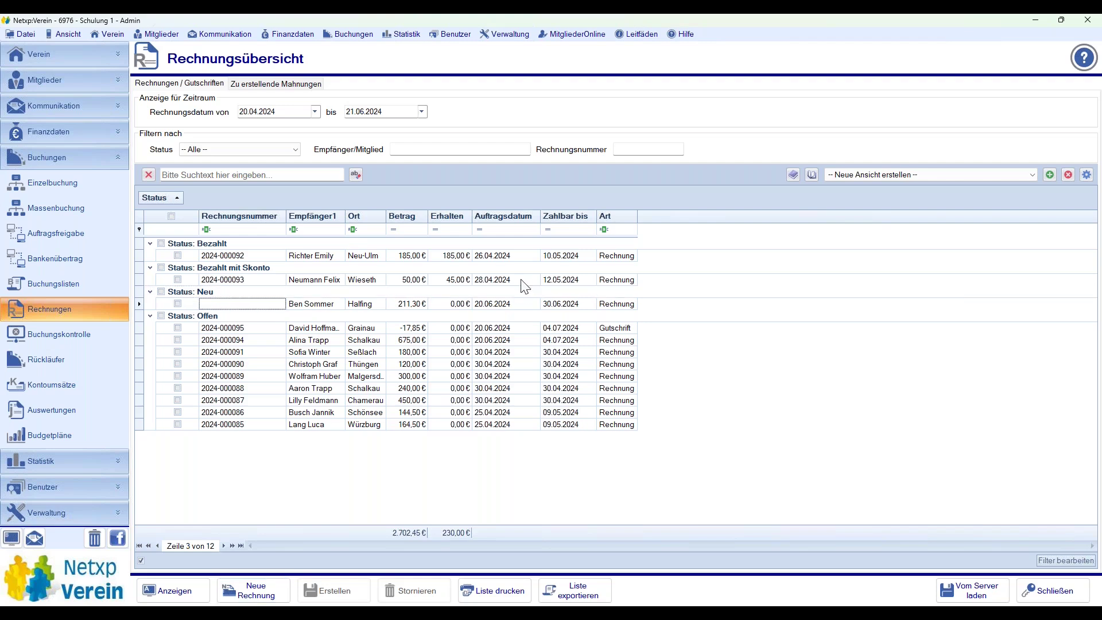
click(178, 305)
click(168, 590)
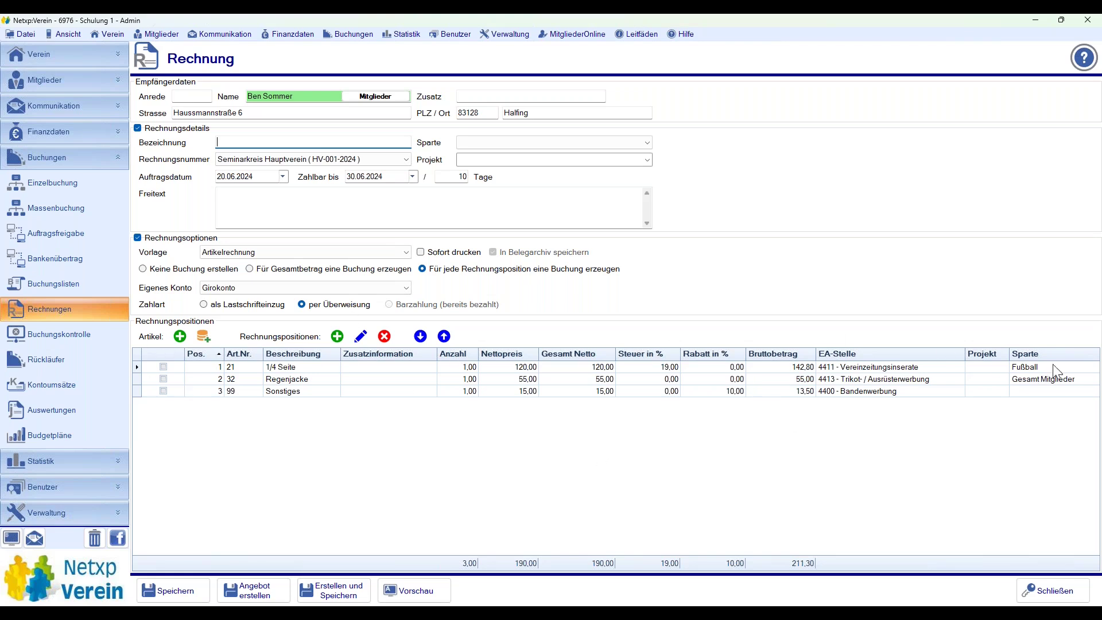
- Switch the payment method to direct debit (als Lastschrifteinzug) and open the invoice preview
click(227, 306)
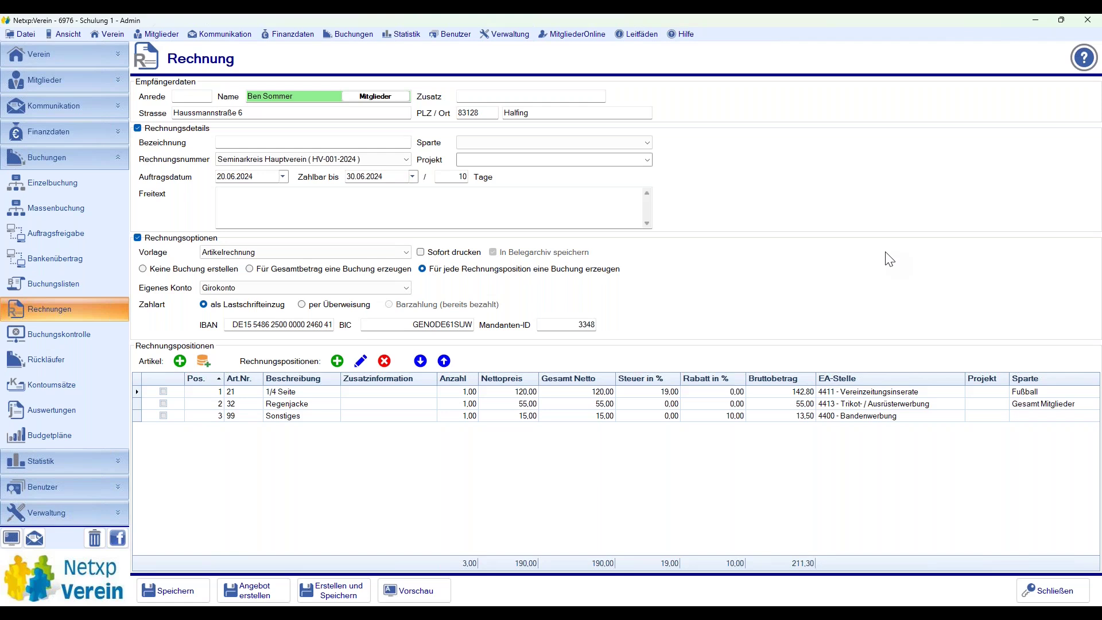
click(425, 588)
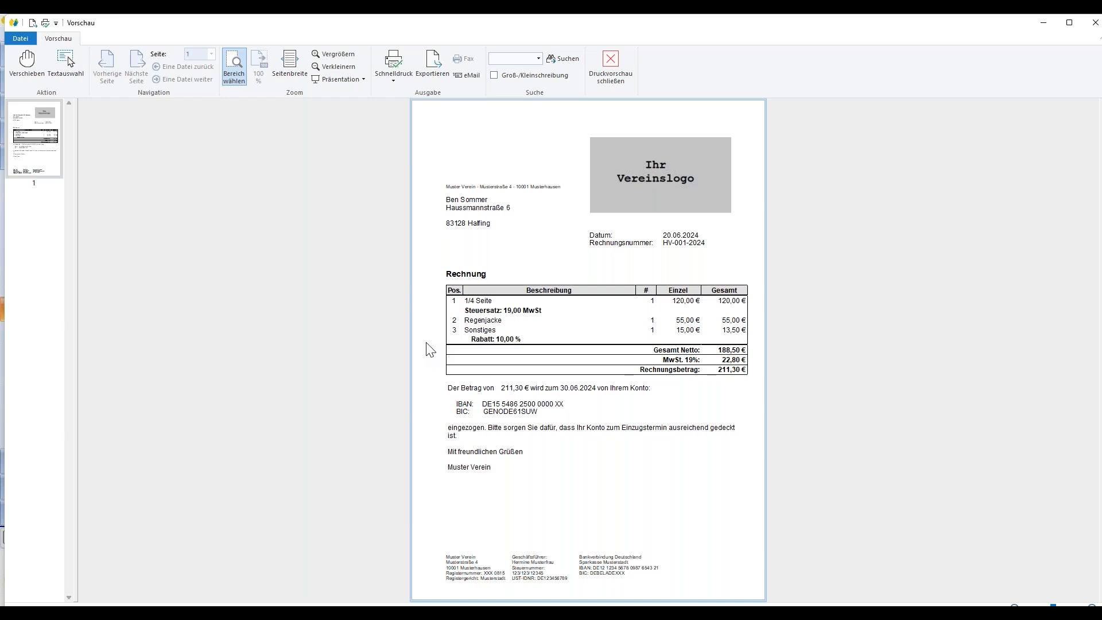
- Close the print preview, and create and save the invoice
click(605, 60)
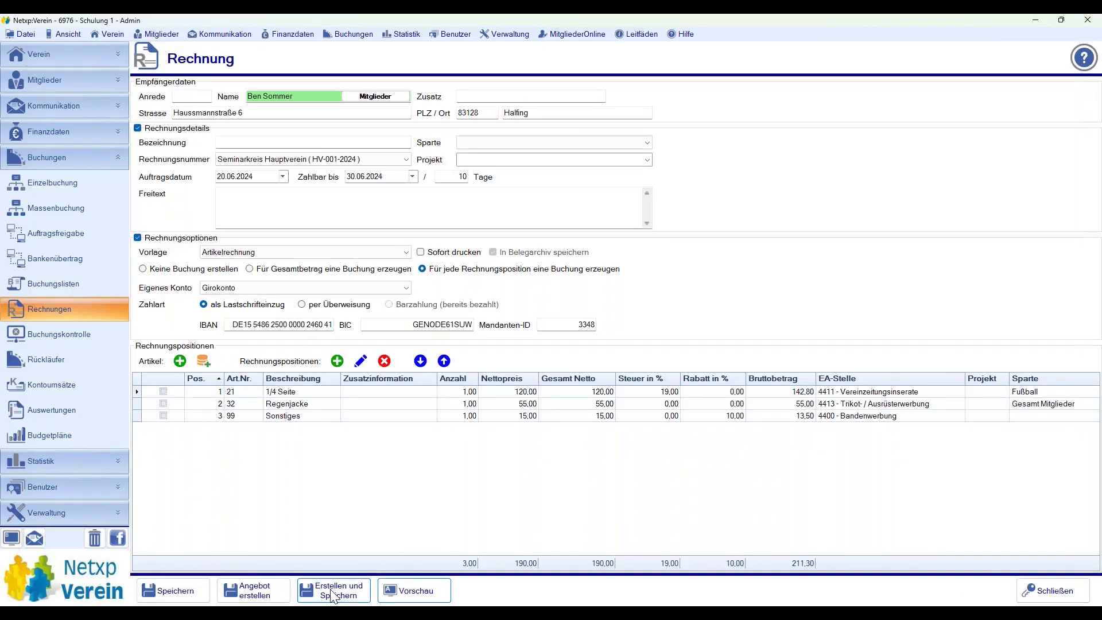
click(333, 596)
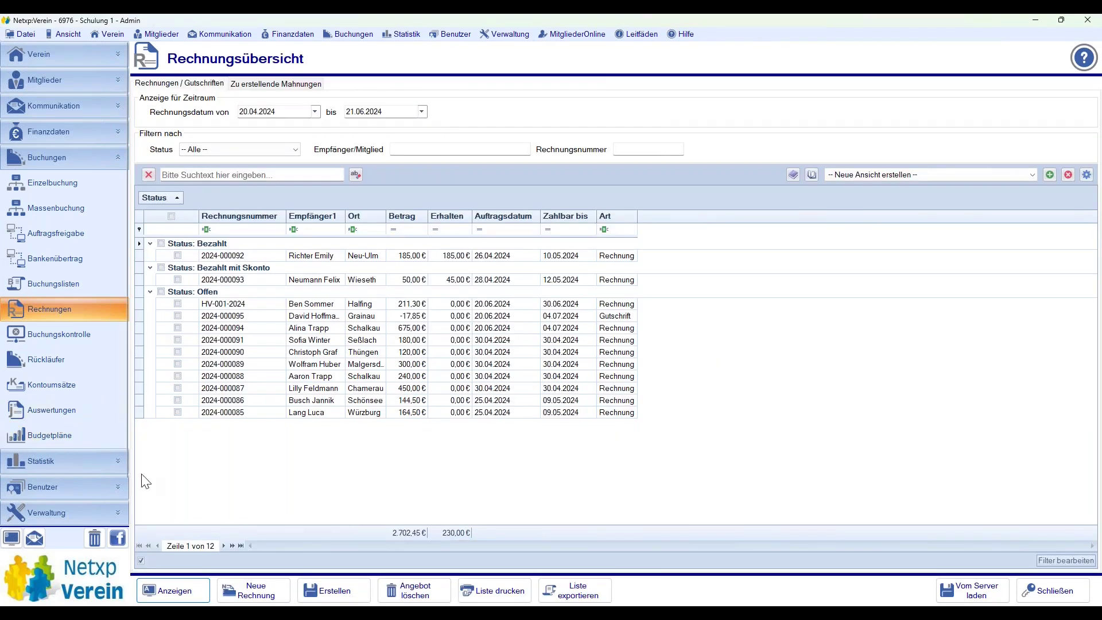
- Open the newly created invoice's PDF from the invoice overview and check its invoice number, items and direct debit text
click(240, 306)
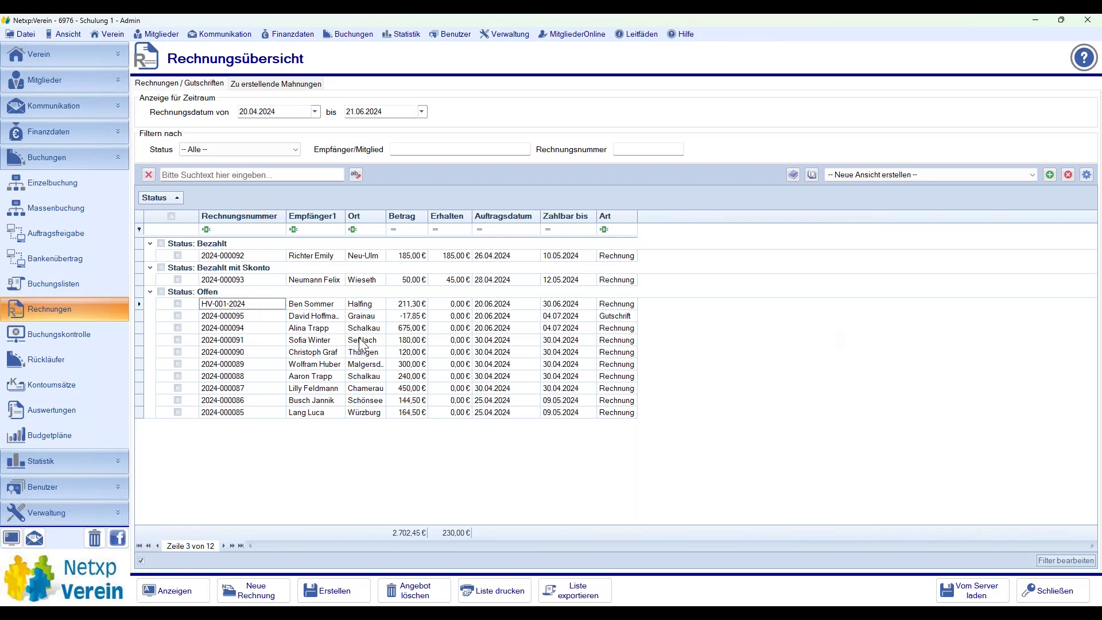
click(178, 304)
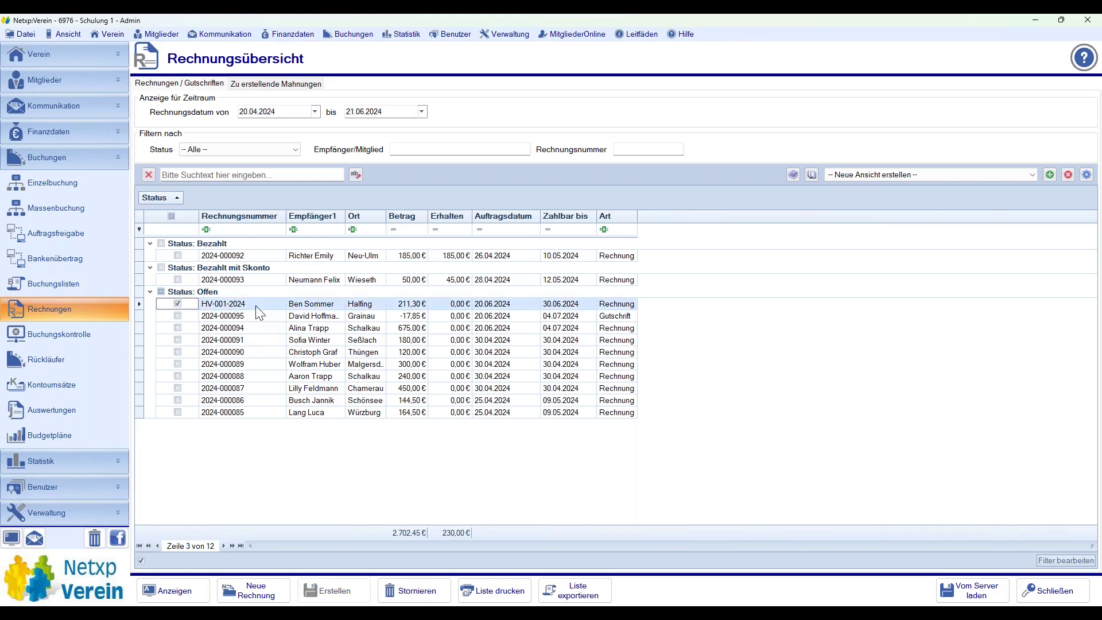
click(256, 306)
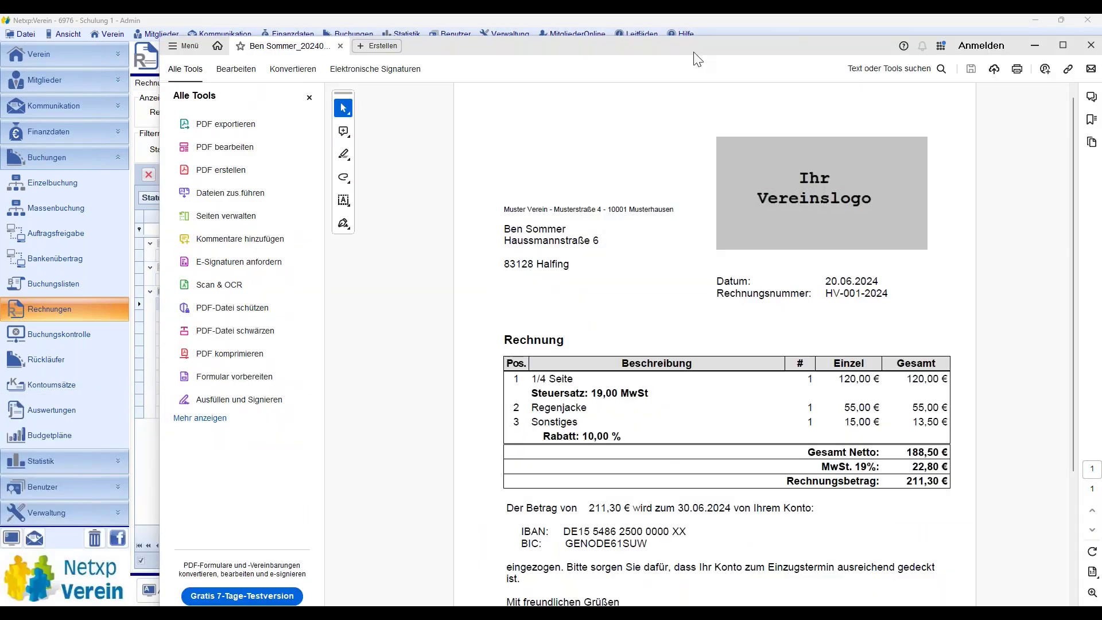
drag(691, 54, 624, 40)
drag(768, 279, 832, 280)
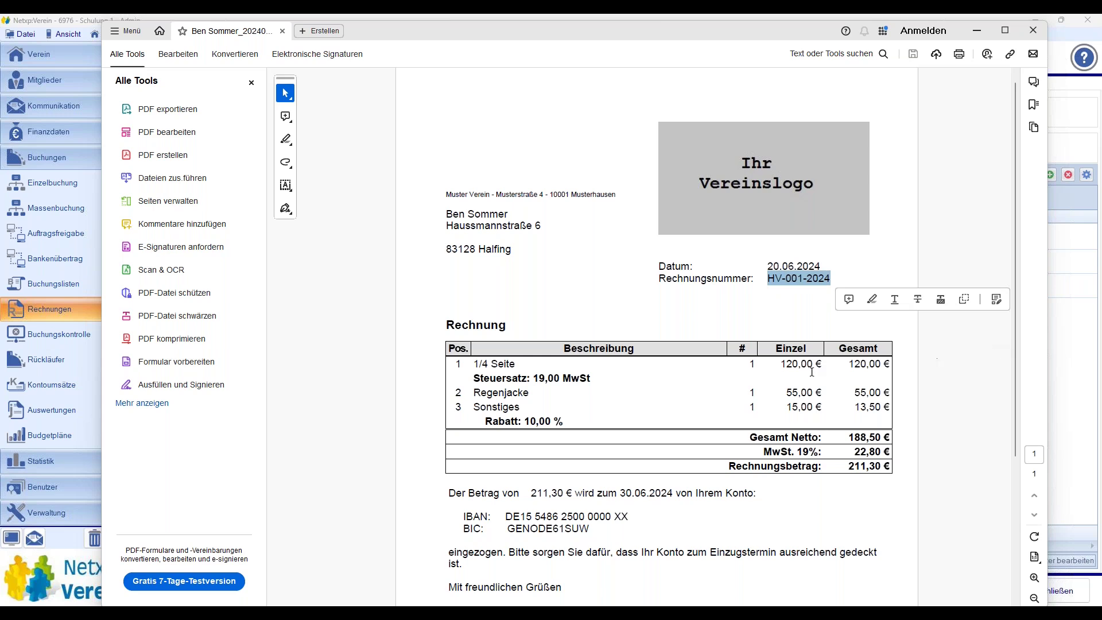
scroll(638, 440, down, 3)
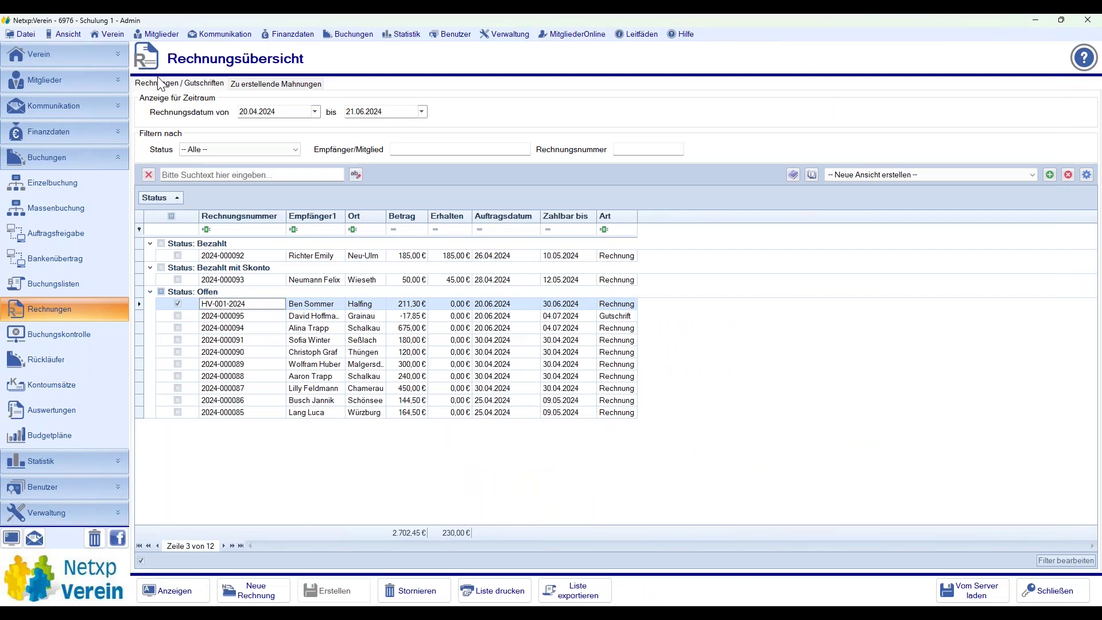
- Show the open items (Offene Posten) in the Buchungskontrolle, including those already transmitted to the bank
click(353, 35)
click(373, 167)
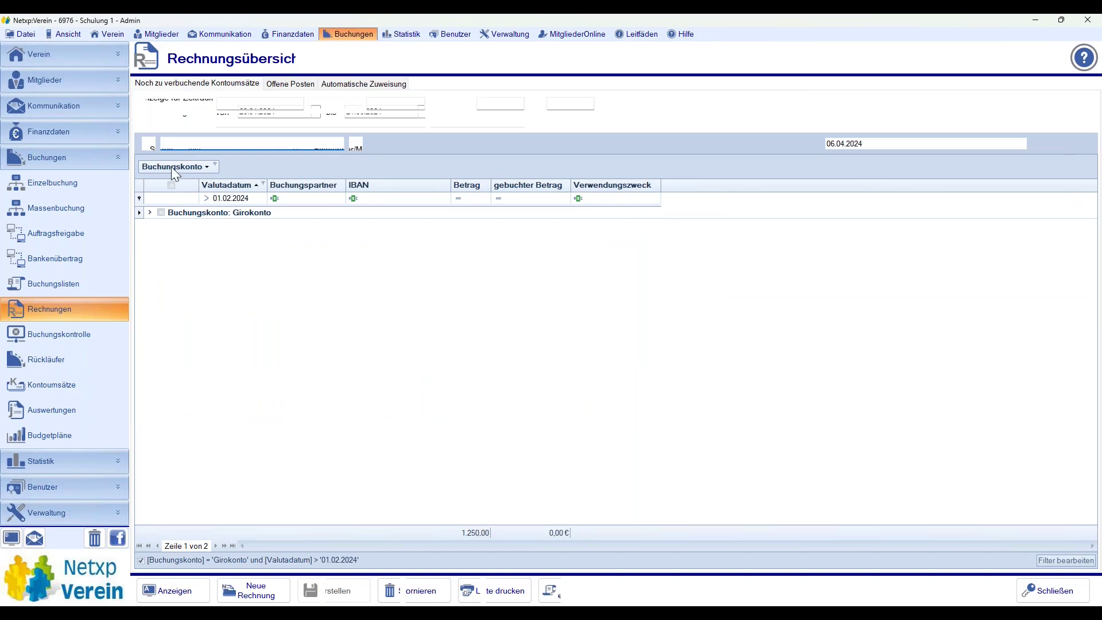
click(298, 86)
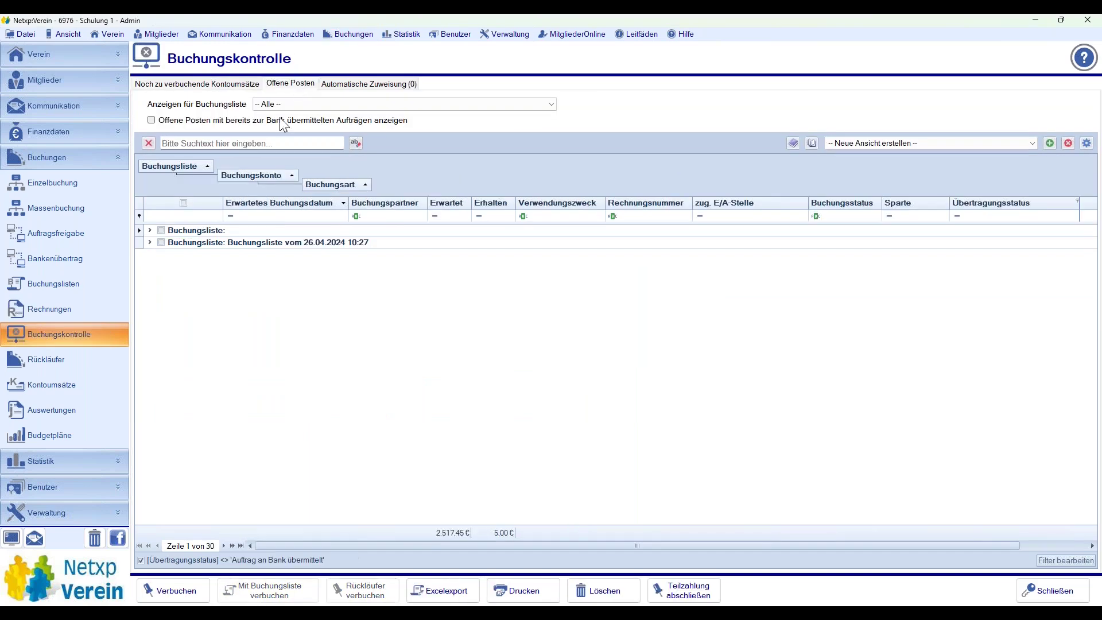
click(151, 120)
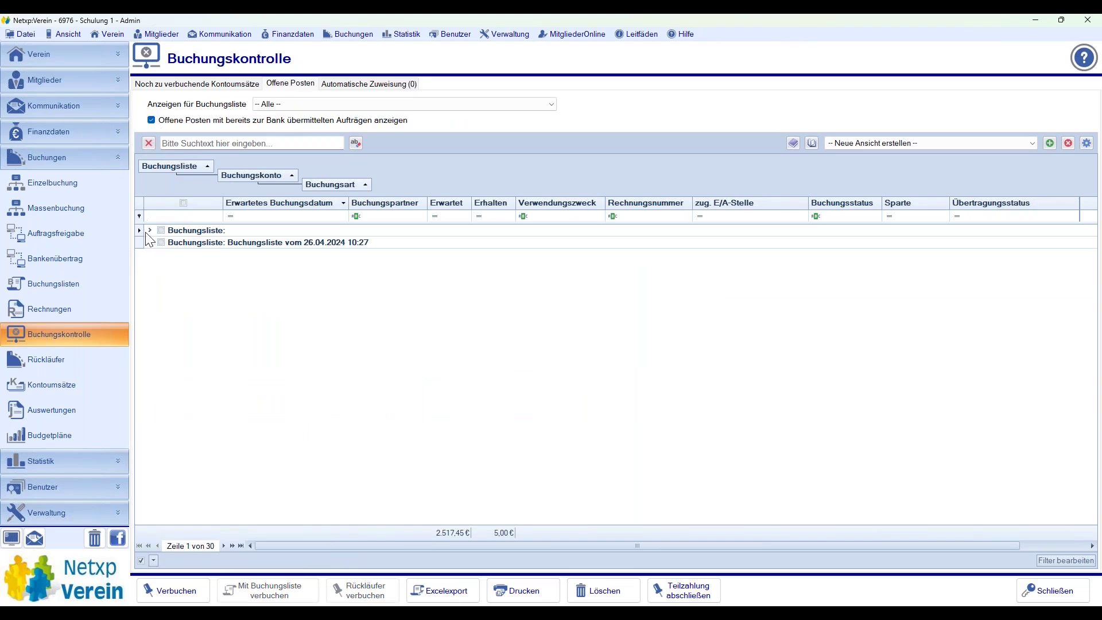
- Tick the three Lastschrifteinzug items under Girokonto and view the invoice document attached to the Bandenwerbung item
click(150, 230)
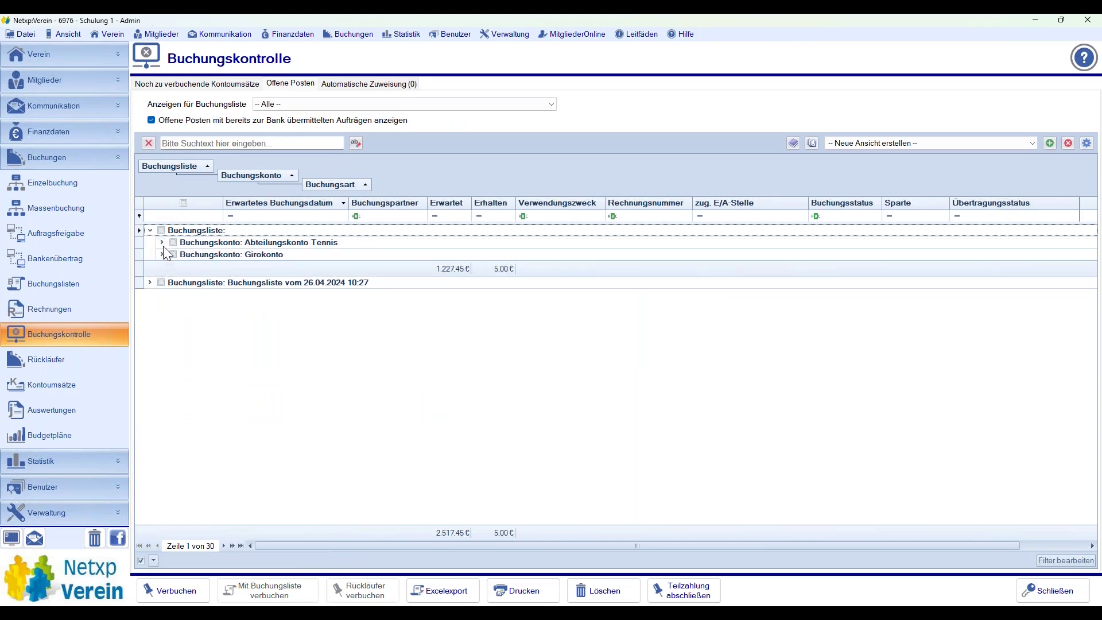
click(162, 254)
click(174, 267)
click(199, 279)
click(201, 290)
click(201, 302)
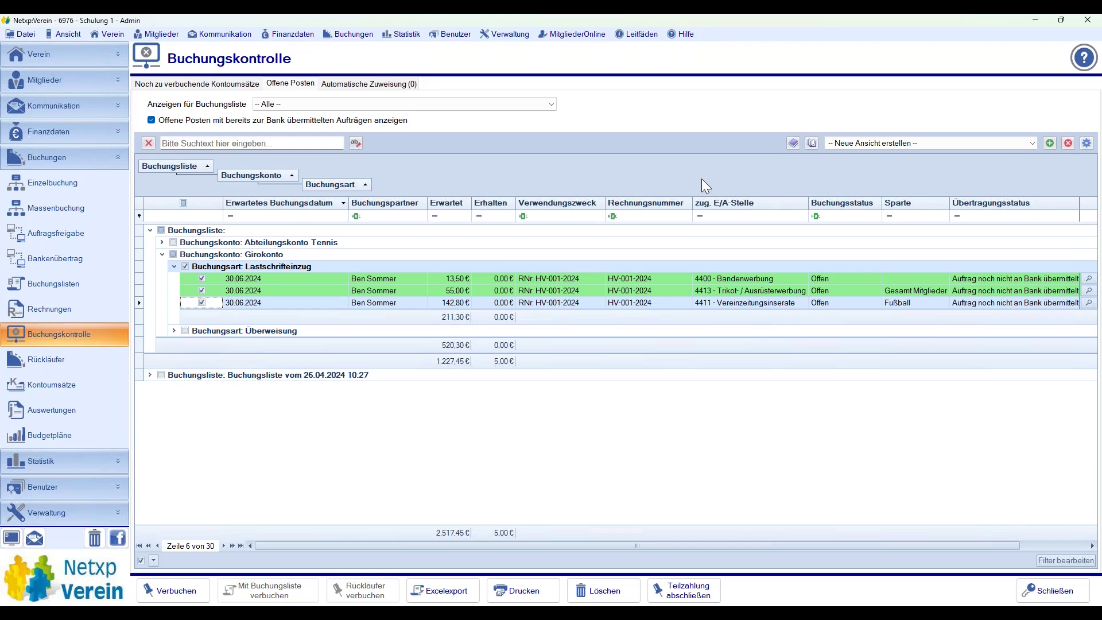
click(1089, 279)
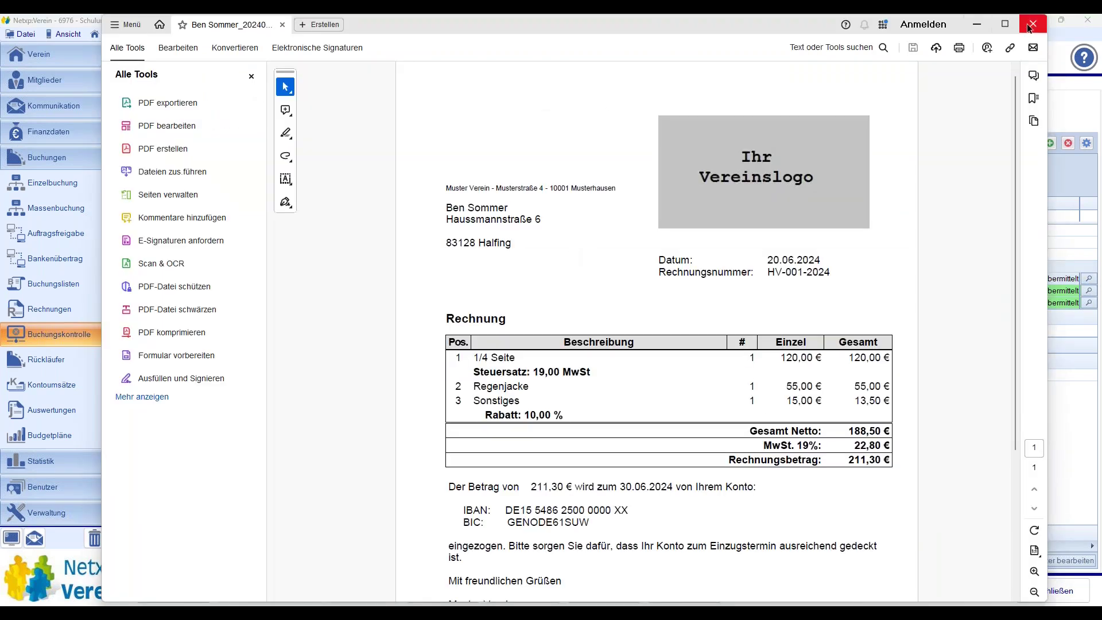
click(1031, 25)
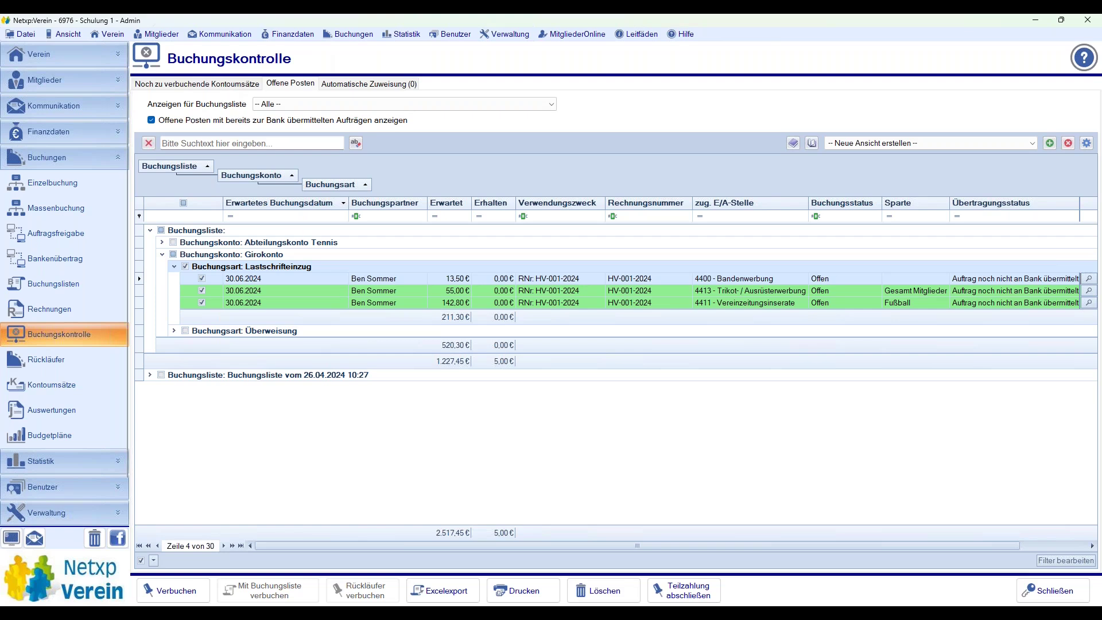
- Review the invoice's pending direct debit order in the Bankenübertrag and return to the invoice overview
click(60, 263)
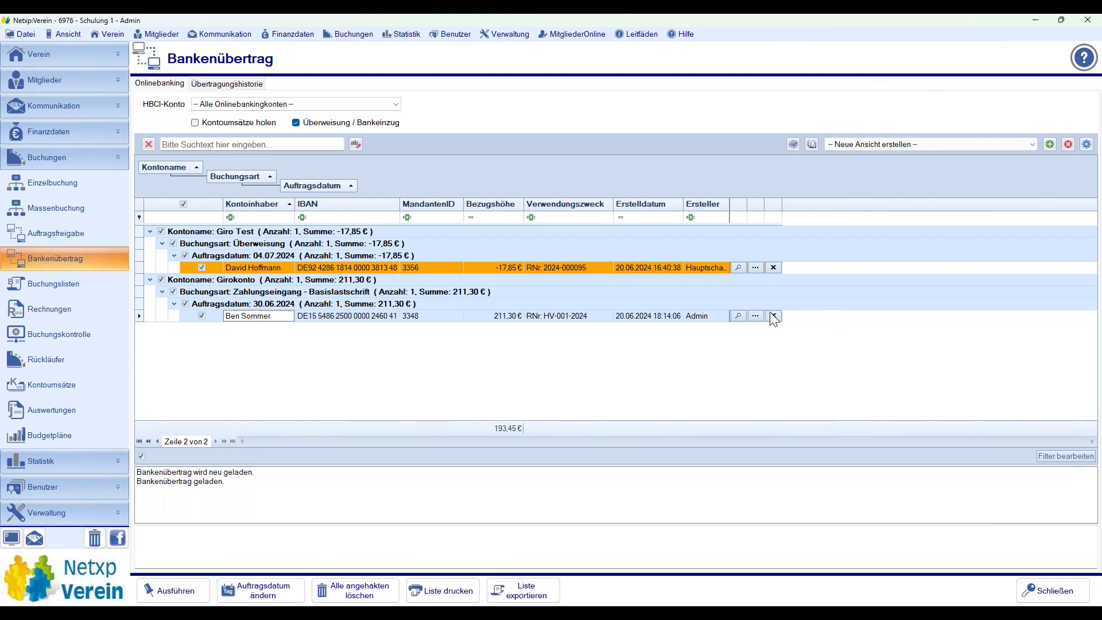
click(57, 304)
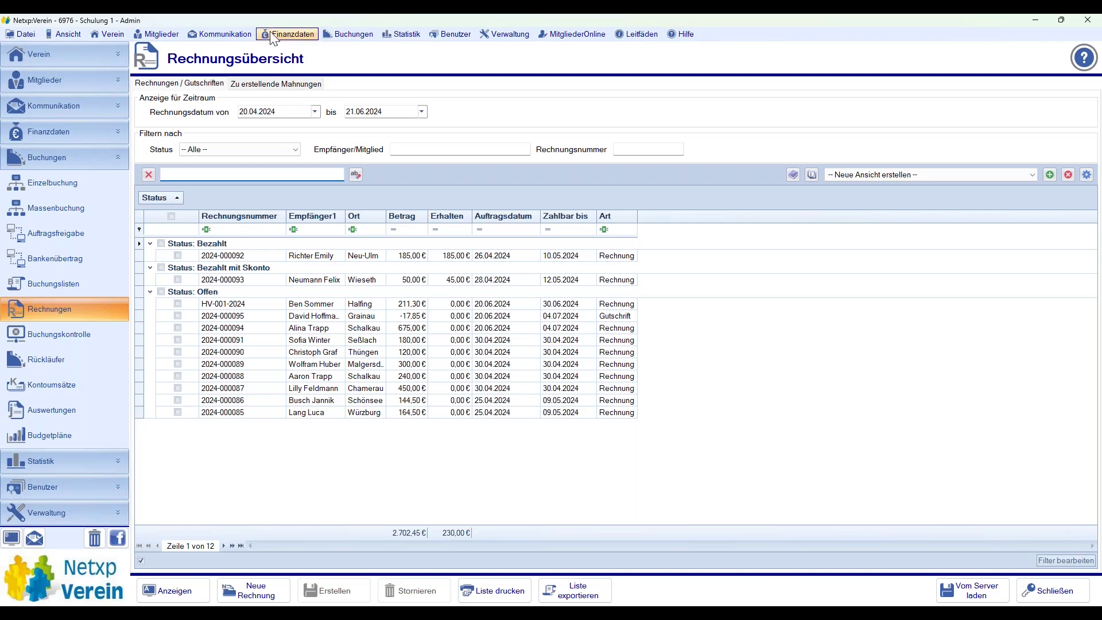
- Copy the Artikelrechnung template in the Vorlagen and name the copy Angebot
click(243, 35)
click(254, 112)
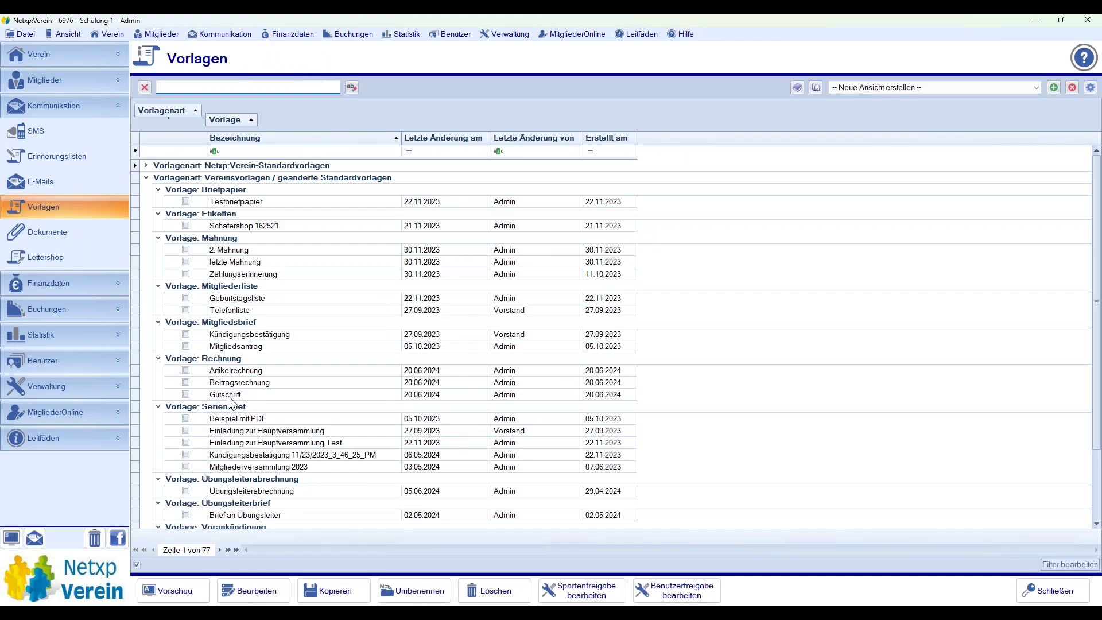
click(186, 370)
click(328, 590)
text(Angebot)
click(453, 339)
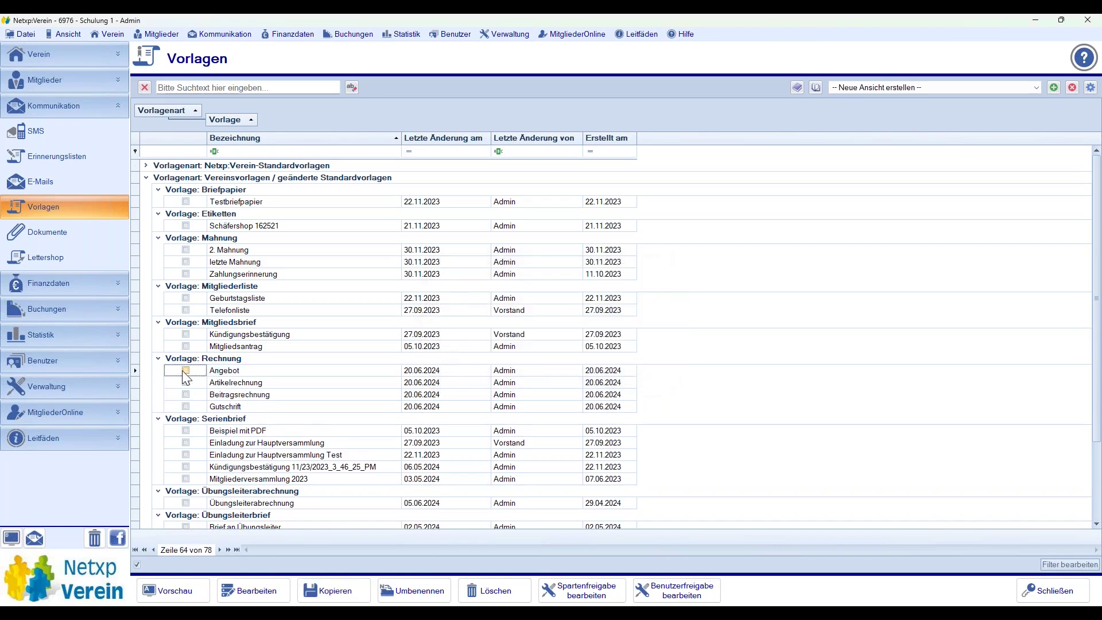
- Edit the Angebot template and remove the Zahlungsziel payment text from the table's footer
click(185, 370)
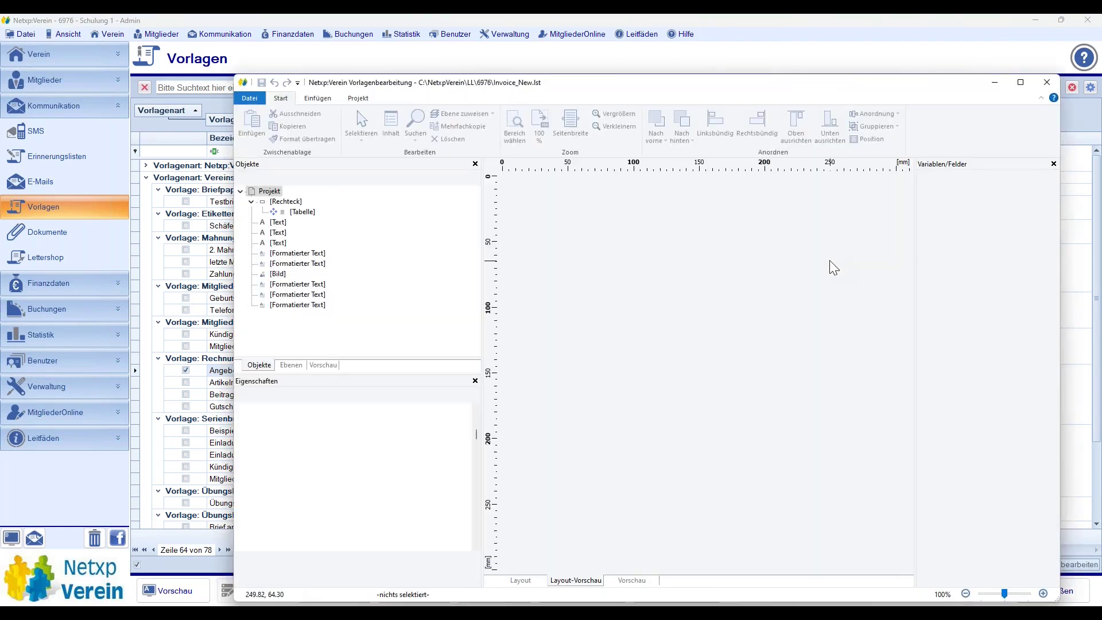
click(581, 427)
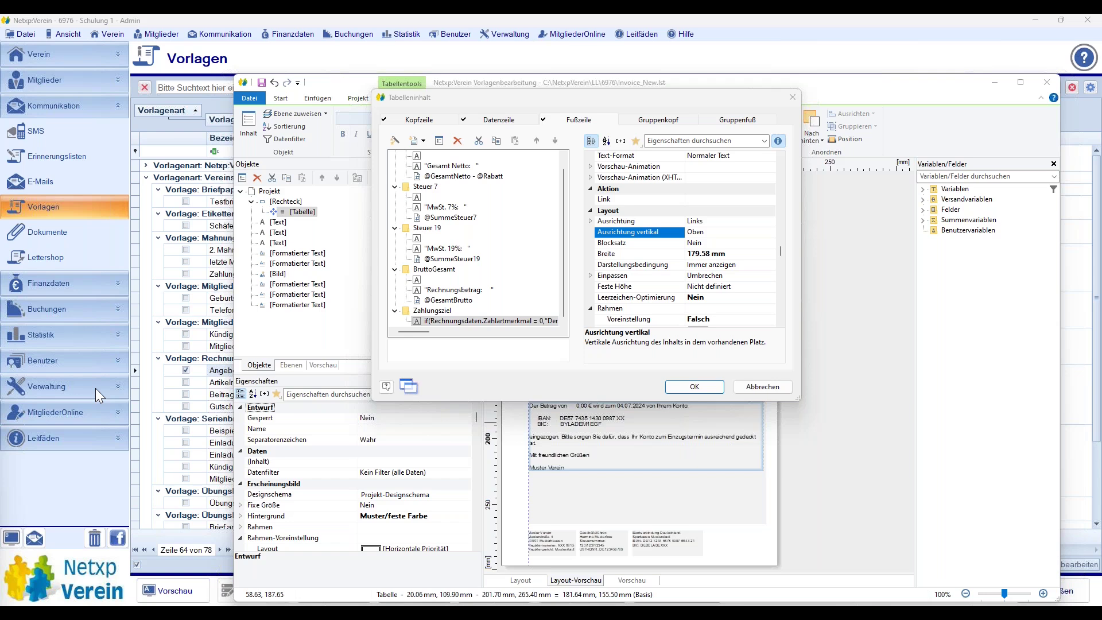
click(696, 387)
- Change the template's Rechnung heading to Angebot and save the template under the name Angebot
click(554, 315)
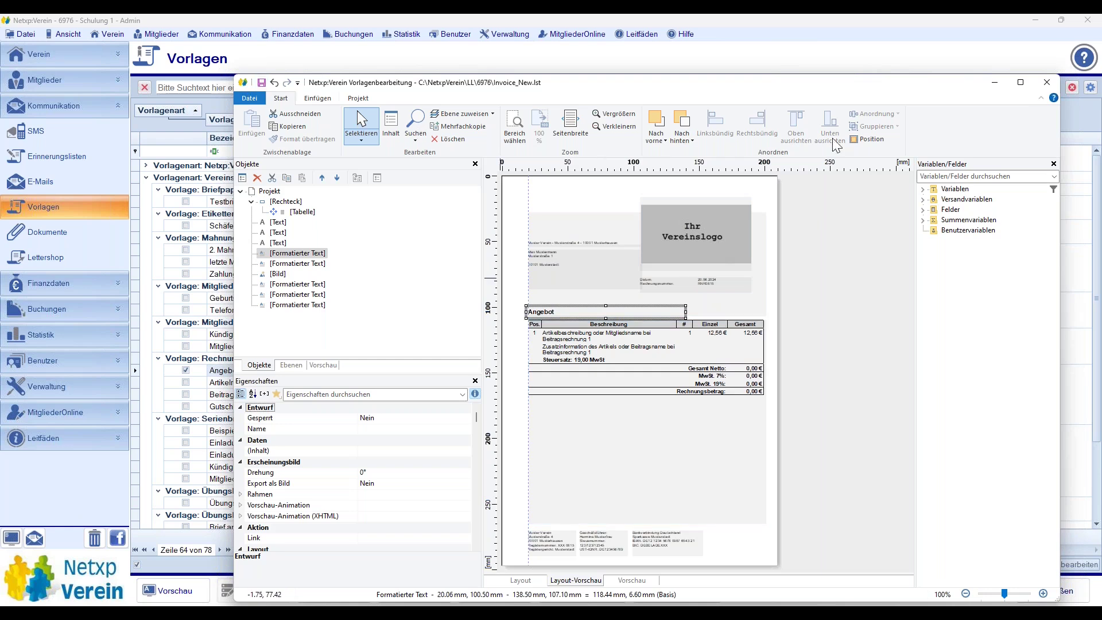
click(1046, 82)
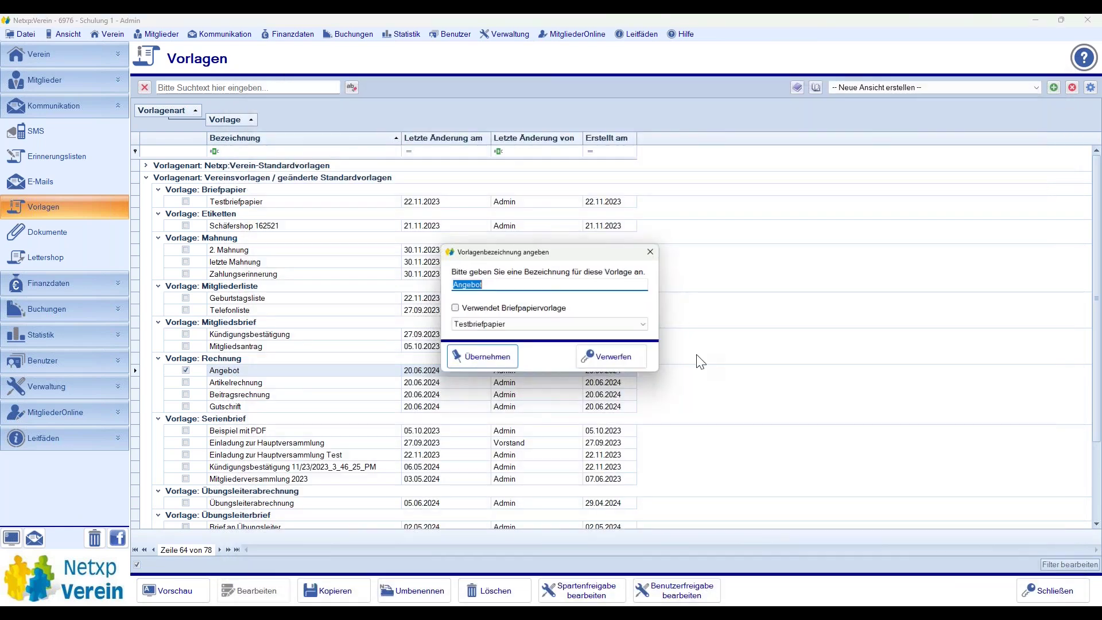
click(474, 360)
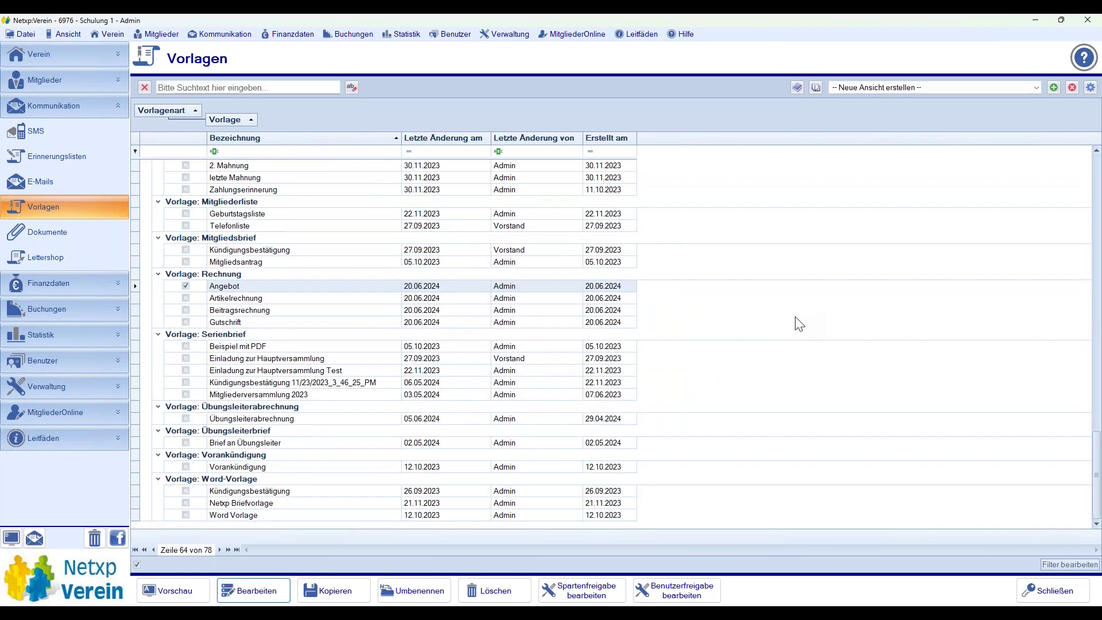
- Start a new invoice from the invoice overview and choose article 12 - Kunstrasenvermietung mit Flutlicht for an item
click(349, 33)
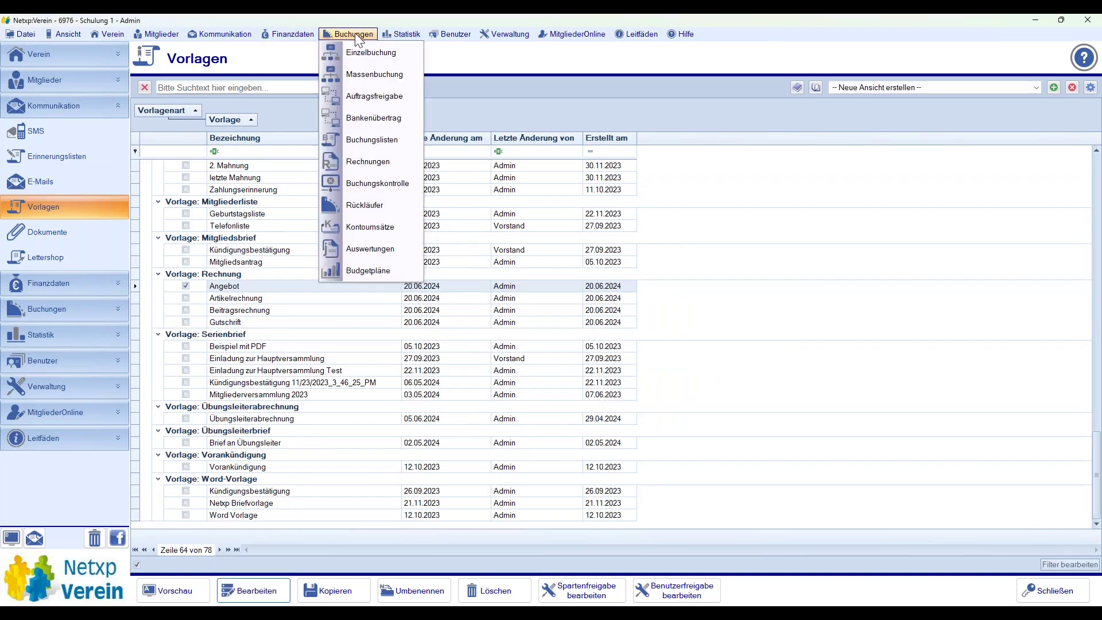
click(377, 162)
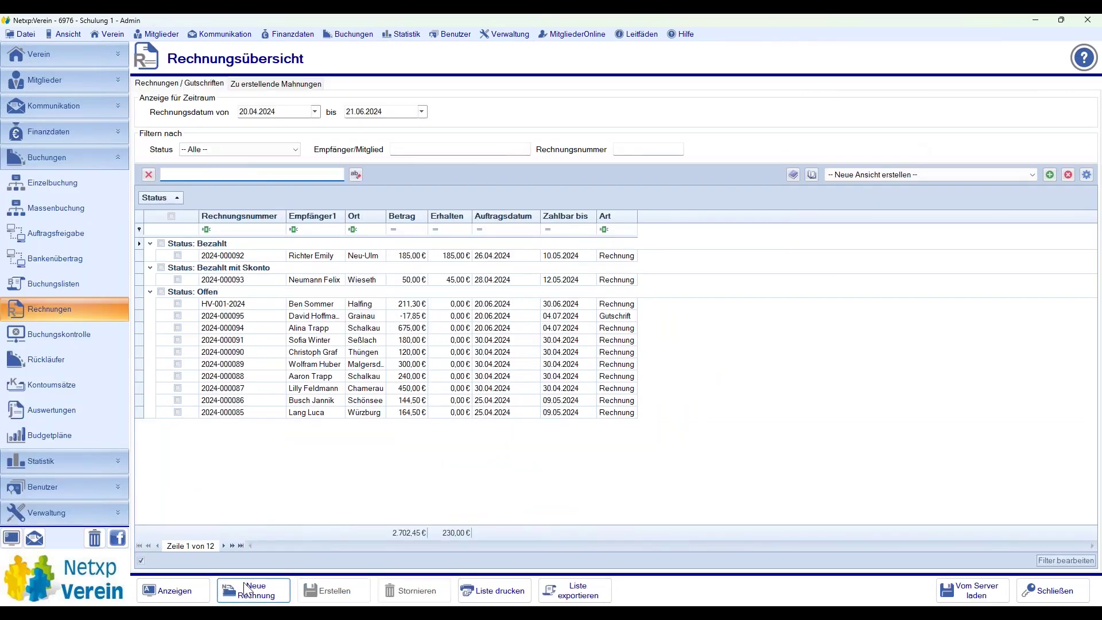
click(249, 593)
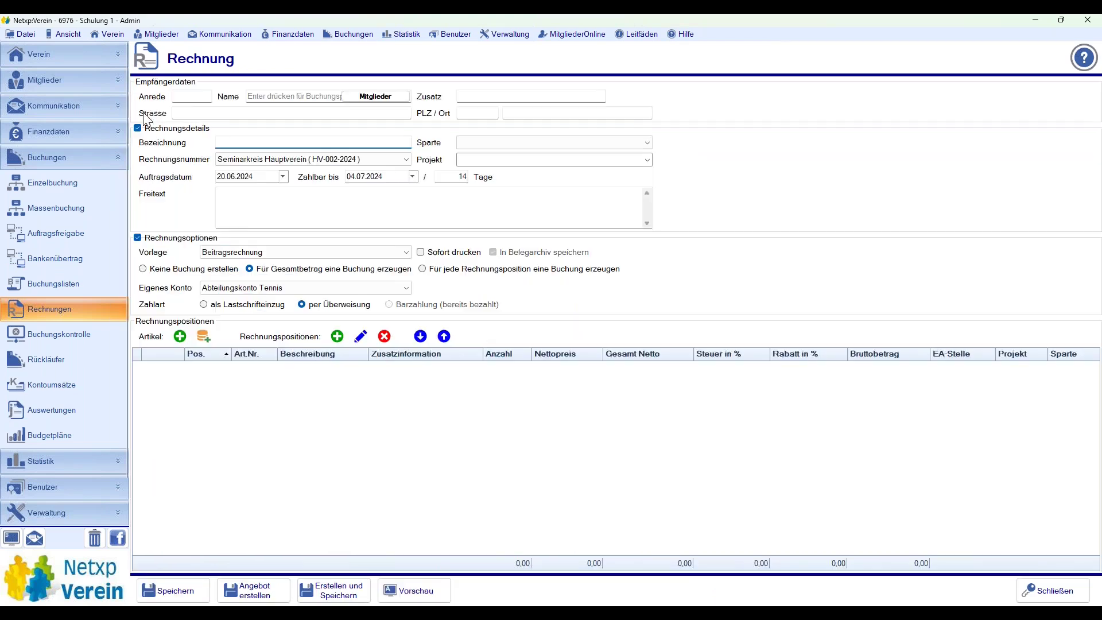
click(181, 336)
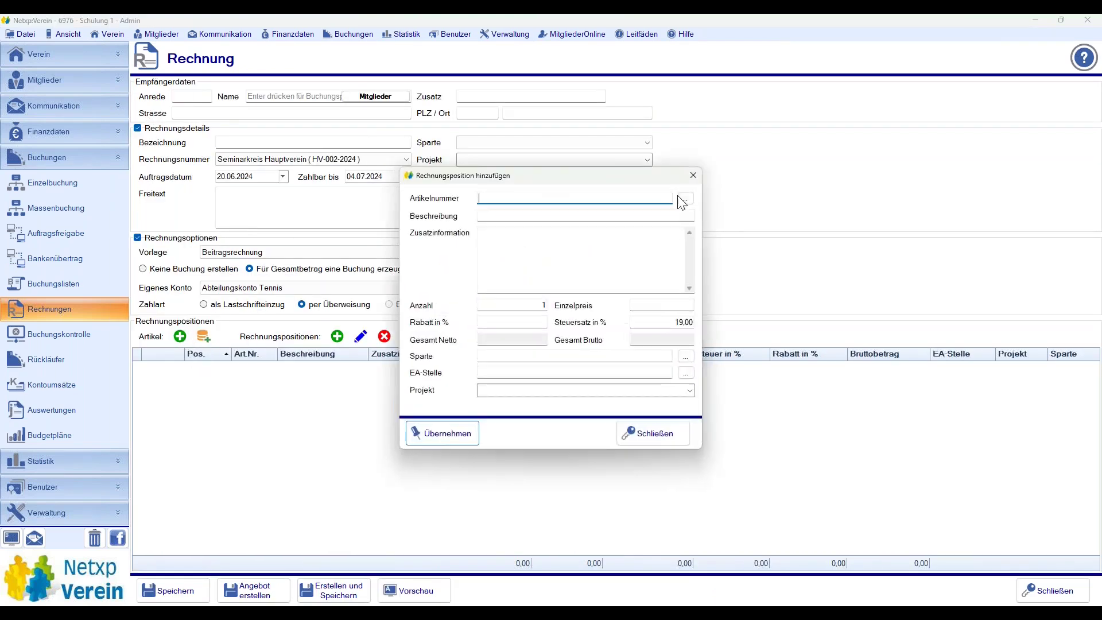
click(685, 199)
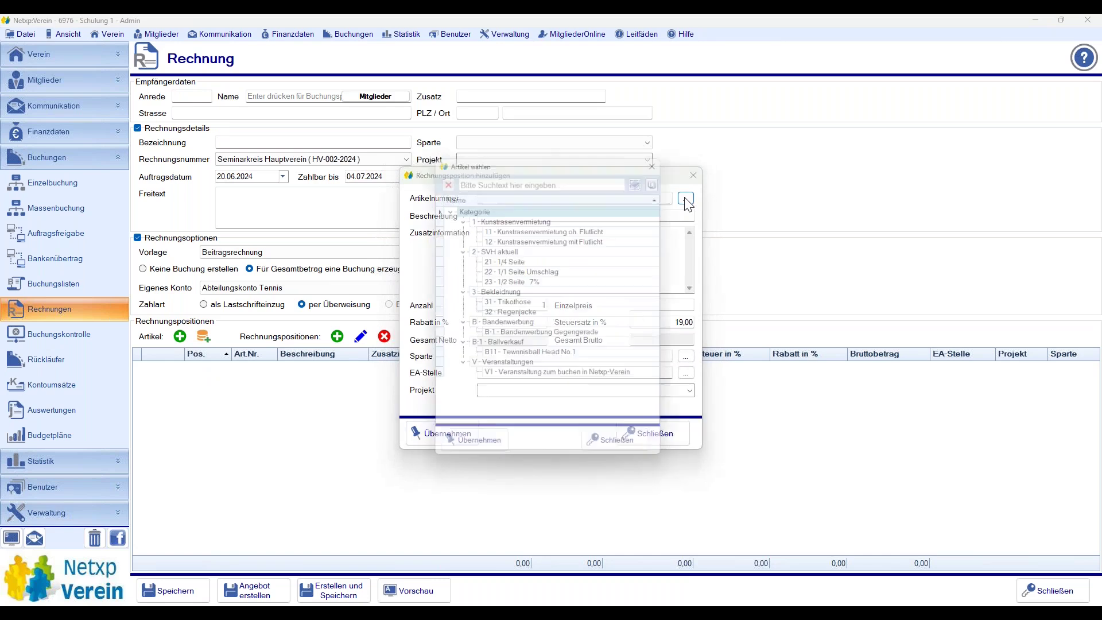
click(524, 239)
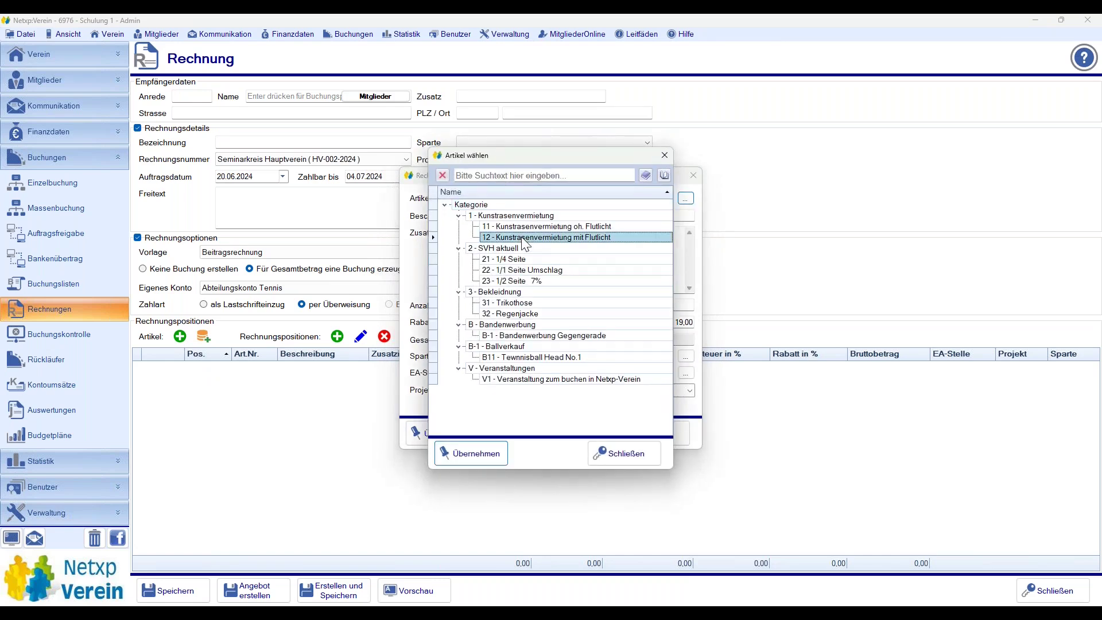
click(471, 454)
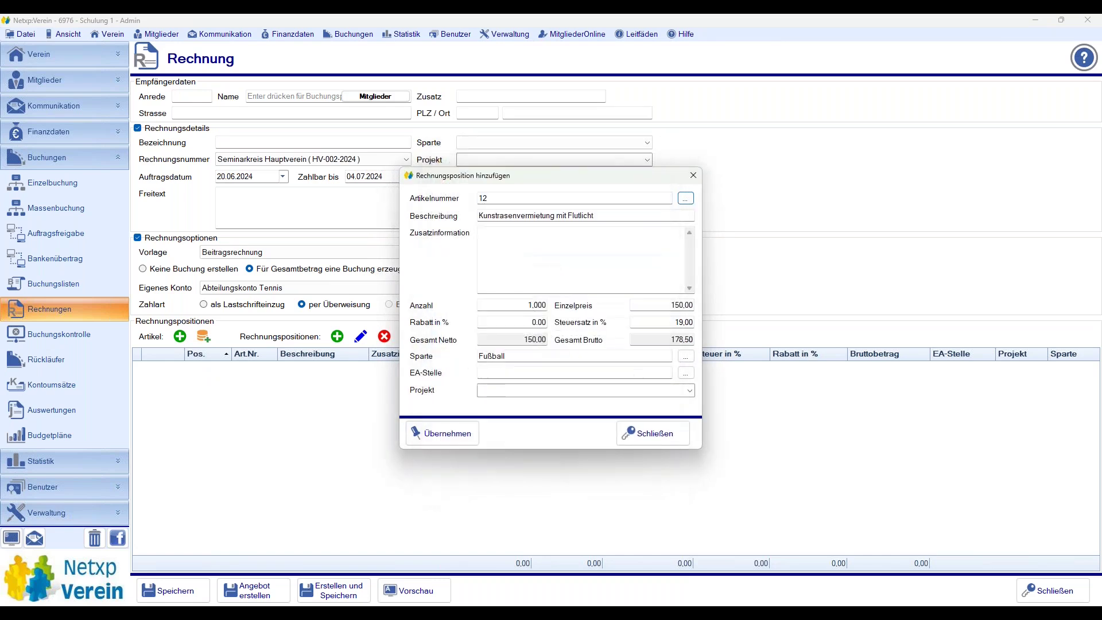
- Set the Kunstrasenvermietung item's quantity to 16 and its Sparte to Tennis, and add it to the invoice
click(512, 306)
text(16)
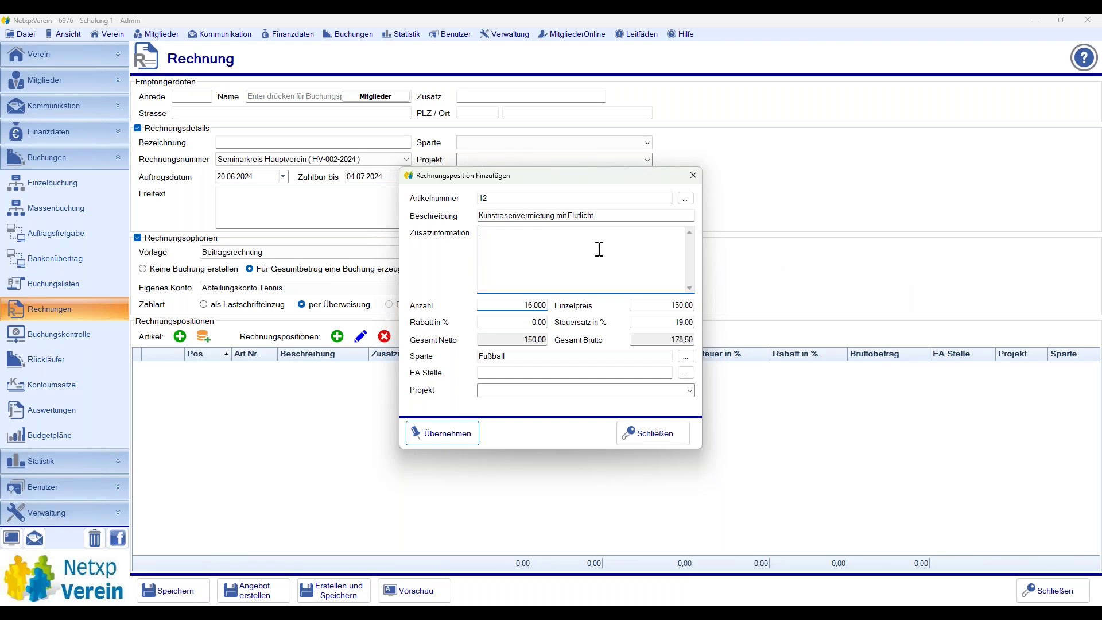
click(598, 249)
click(436, 438)
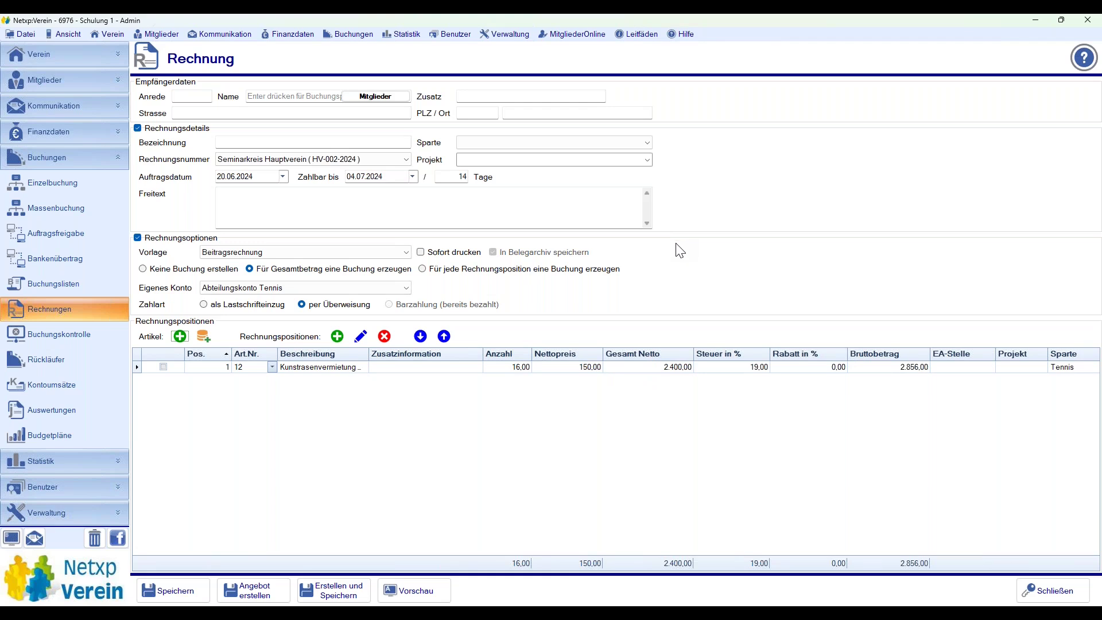
- Search the booking partners for "alli" and set the Allianz Generalvertretung supplier as the invoice recipient
click(269, 97)
text(alli)
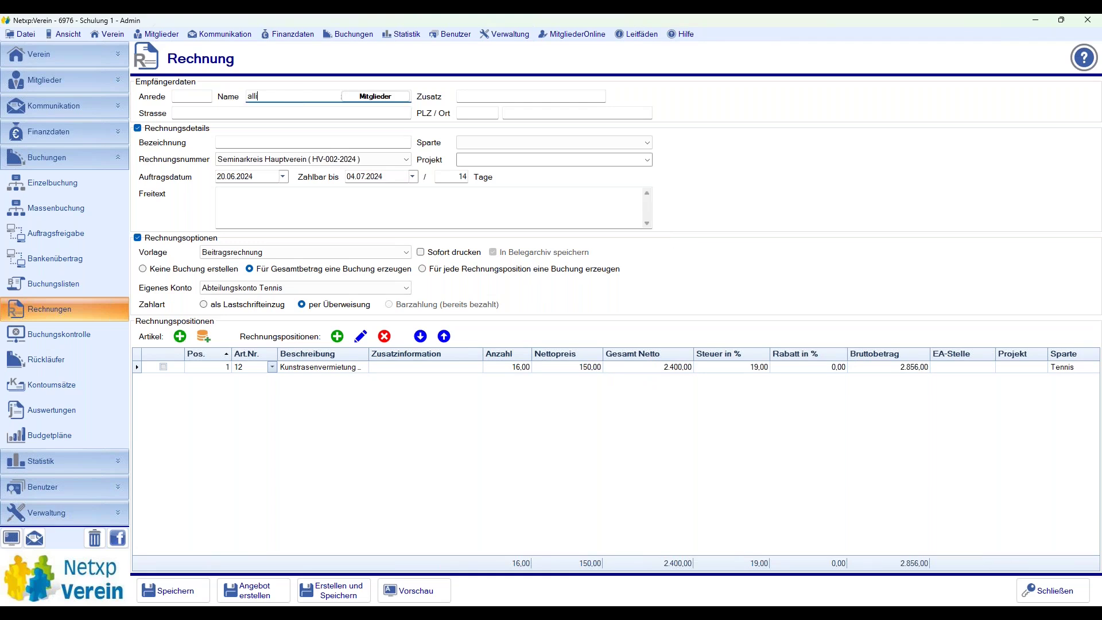
key(Return)
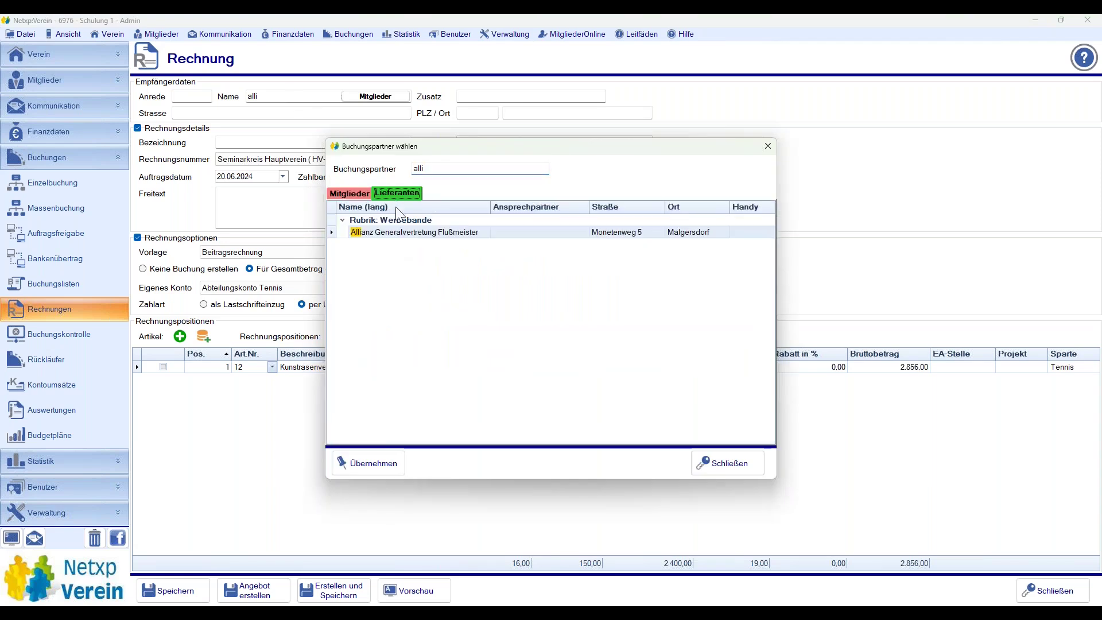
click(413, 232)
double_click(413, 233)
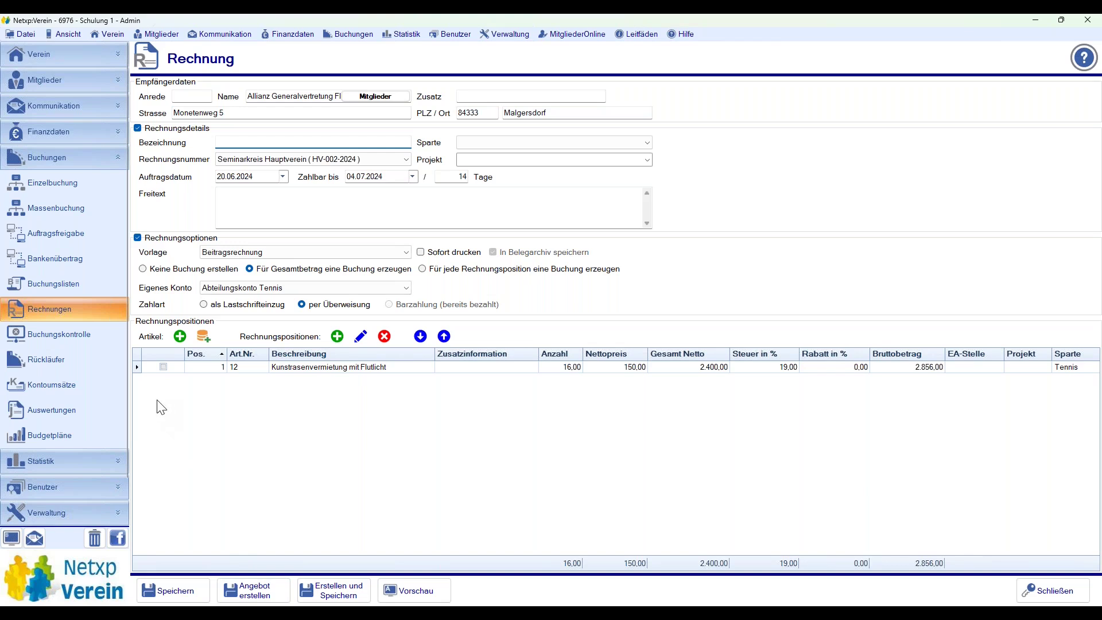
- Create an offer from the Kunstrasenvermietung entry, and open its document from the Angebot status group to check the heading
click(258, 598)
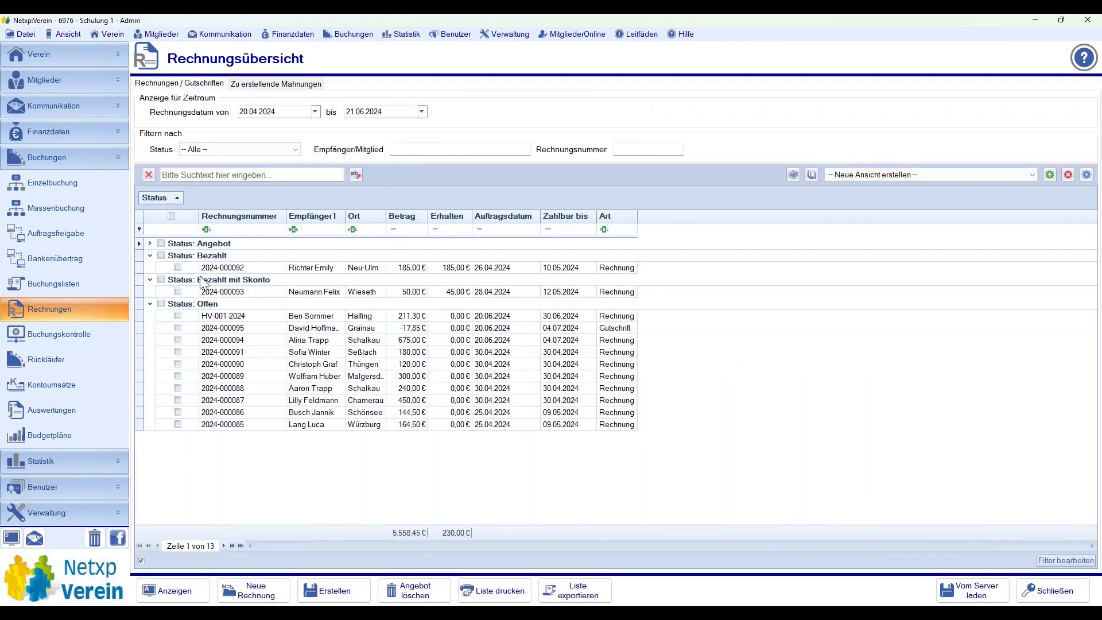
click(149, 243)
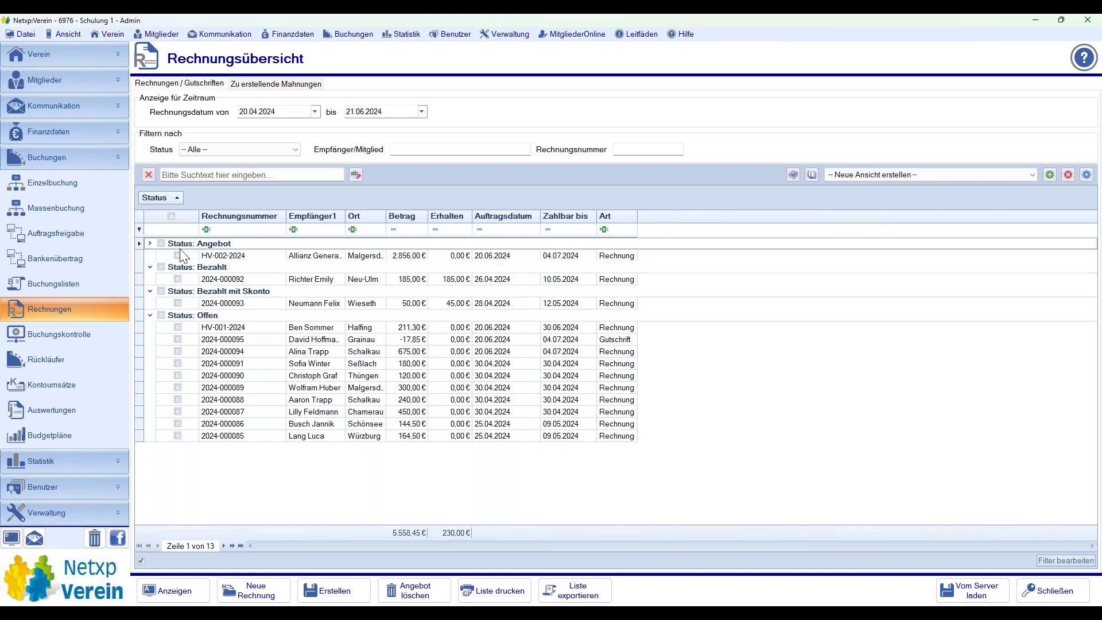
click(230, 256)
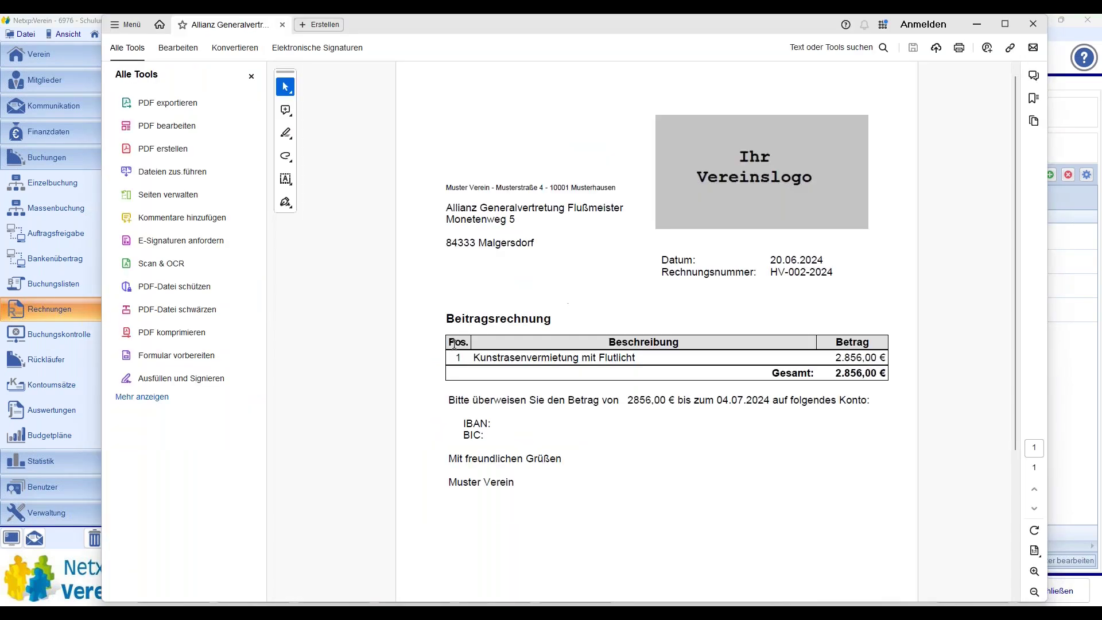
drag(454, 343, 569, 309)
click(986, 25)
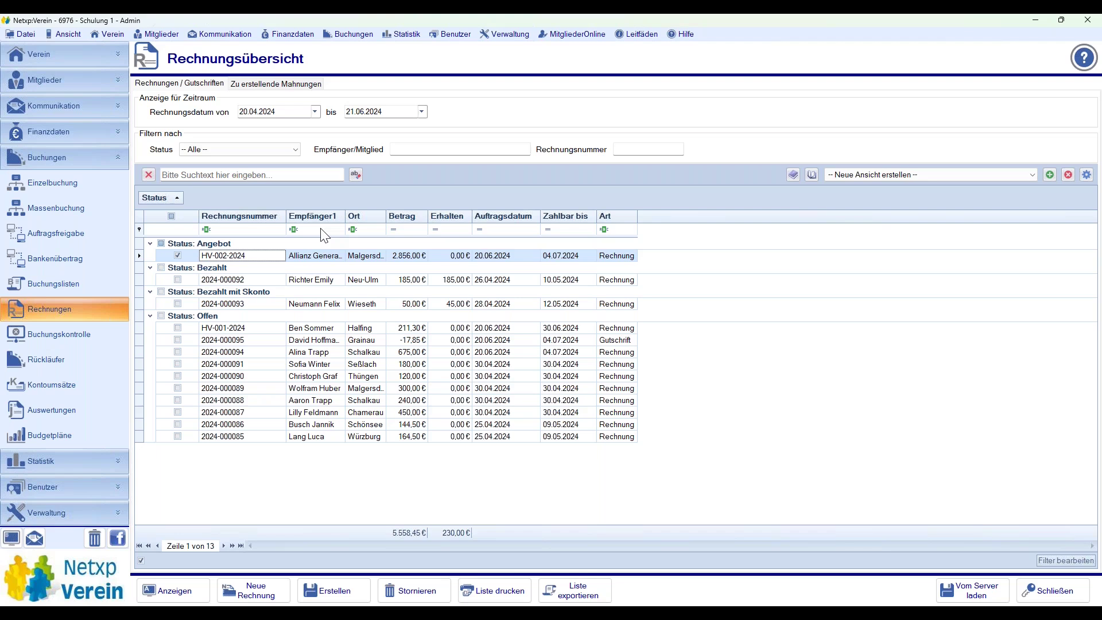
- Delete the Allianz offer's document and recreate it with the template Angebot
right_click(216, 262)
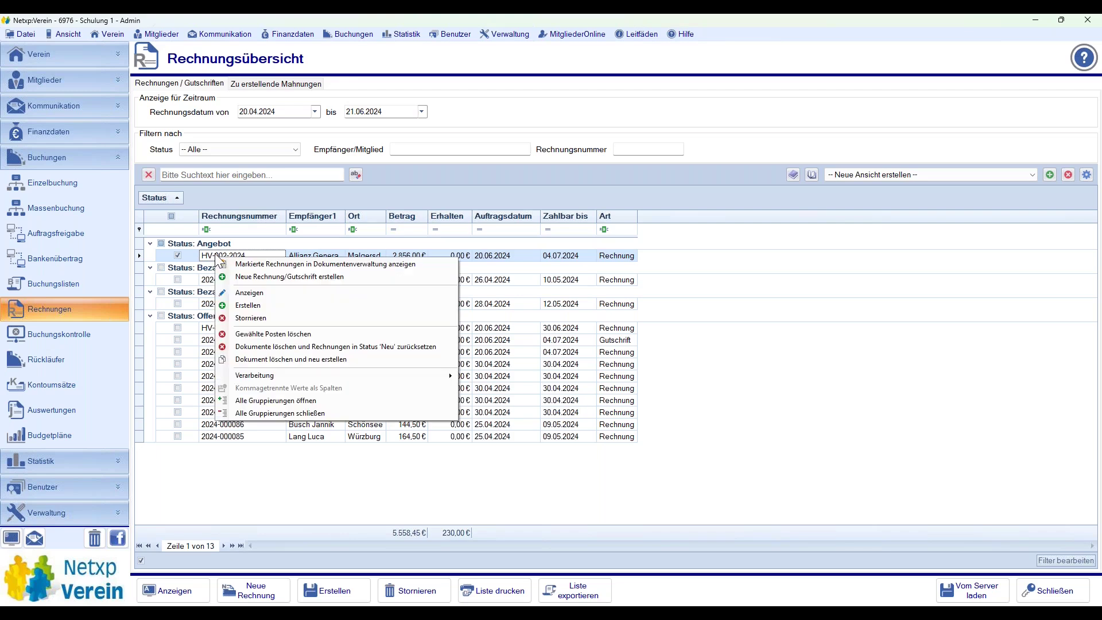
click(175, 254)
click(178, 255)
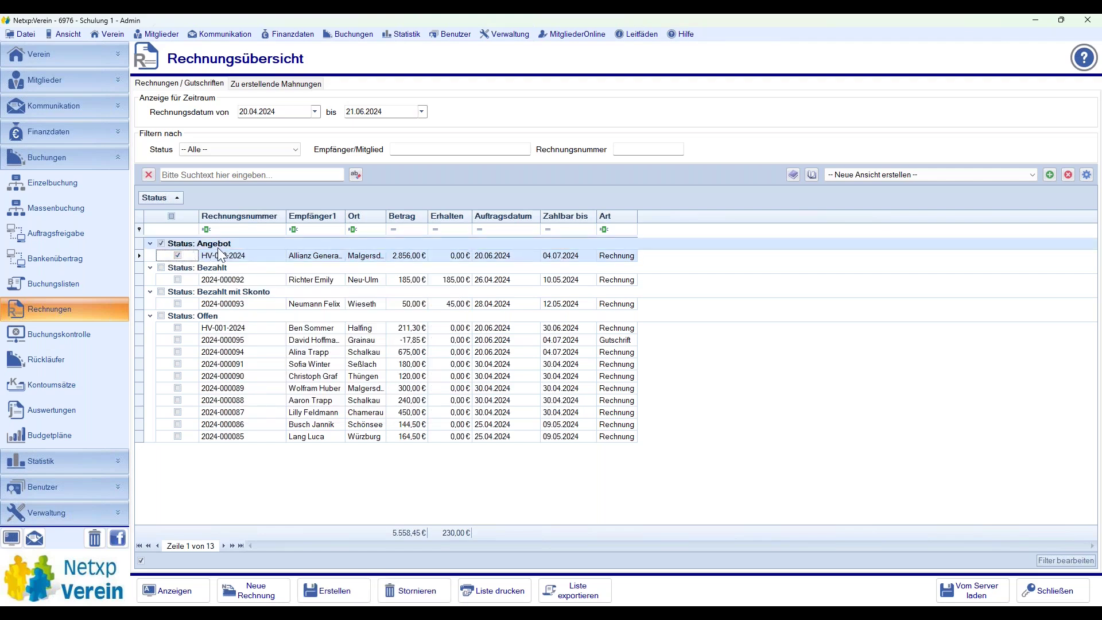
right_click(245, 256)
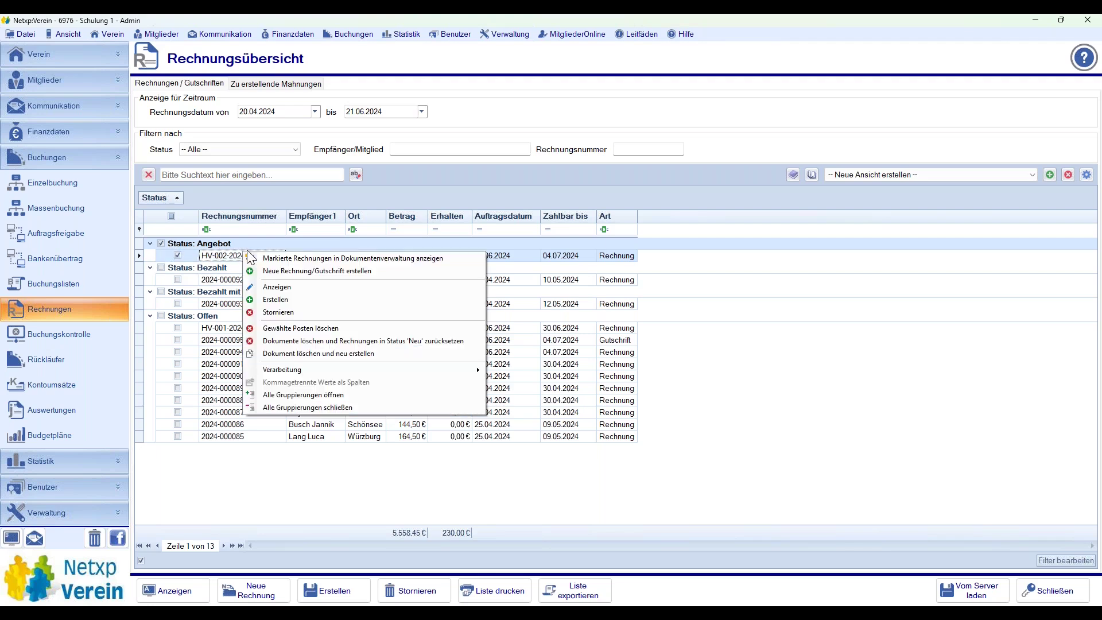
click(451, 355)
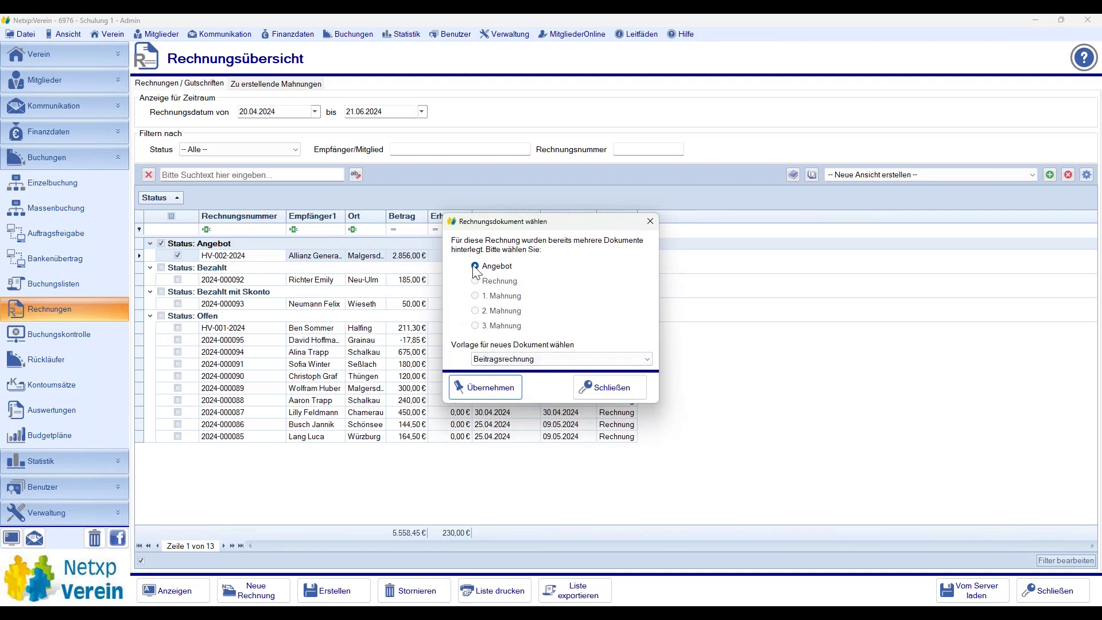
click(512, 357)
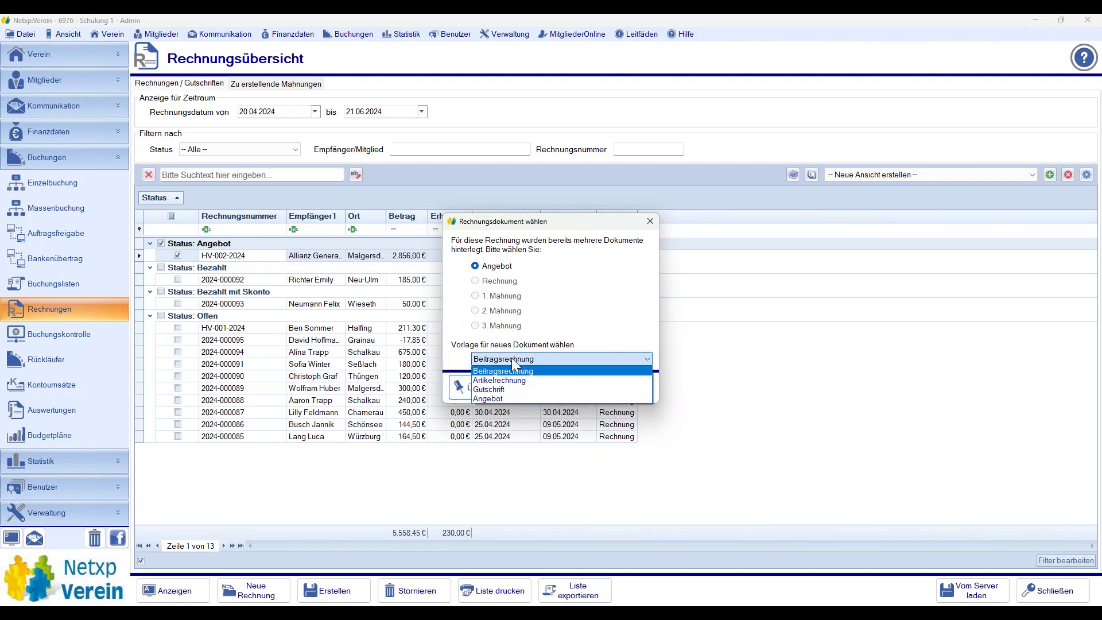
click(503, 397)
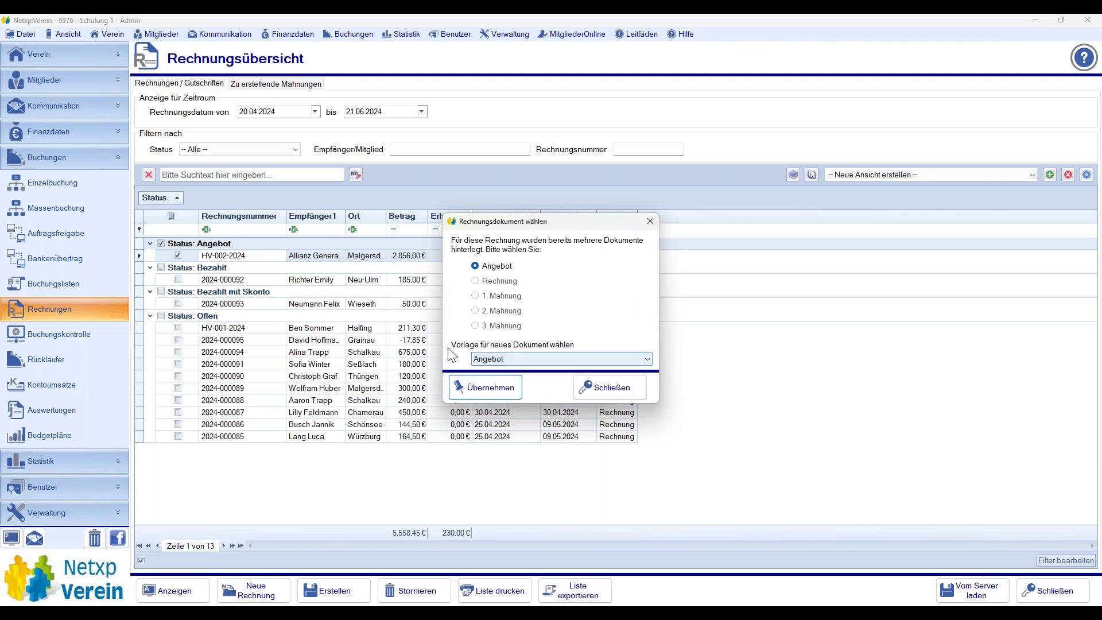
click(480, 388)
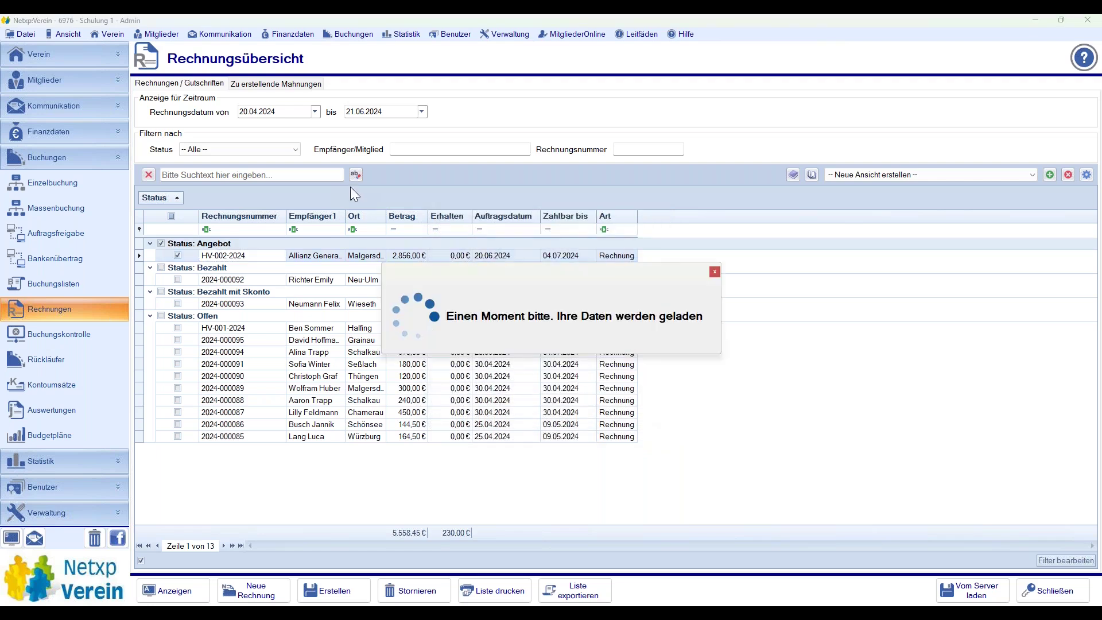
- Open the recreated Allianz offer document and check its heading
click(178, 255)
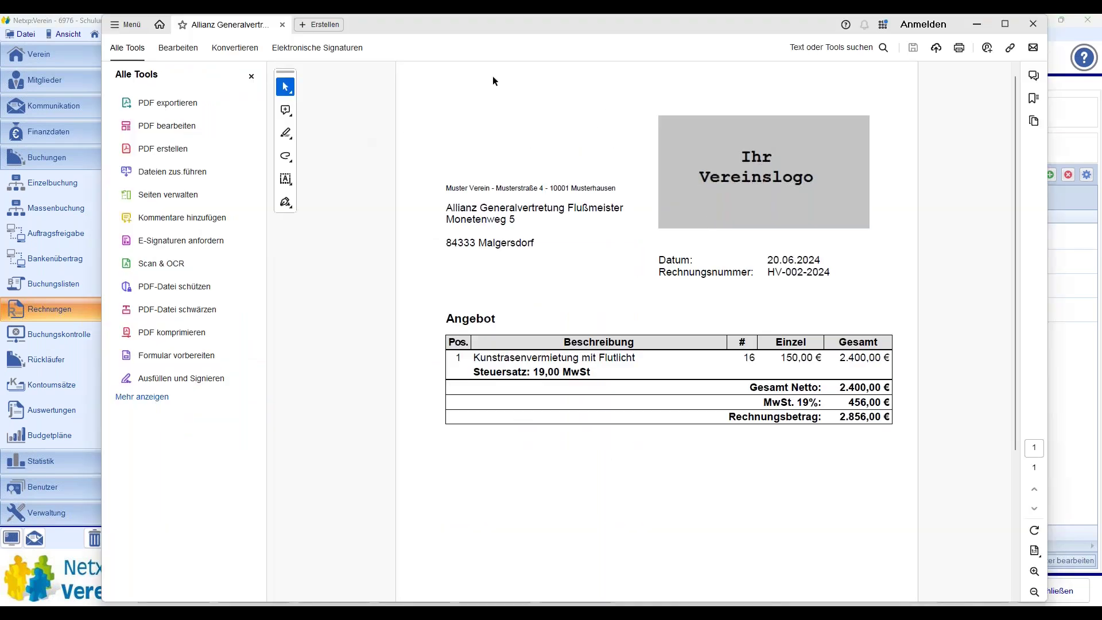
drag(438, 321, 511, 315)
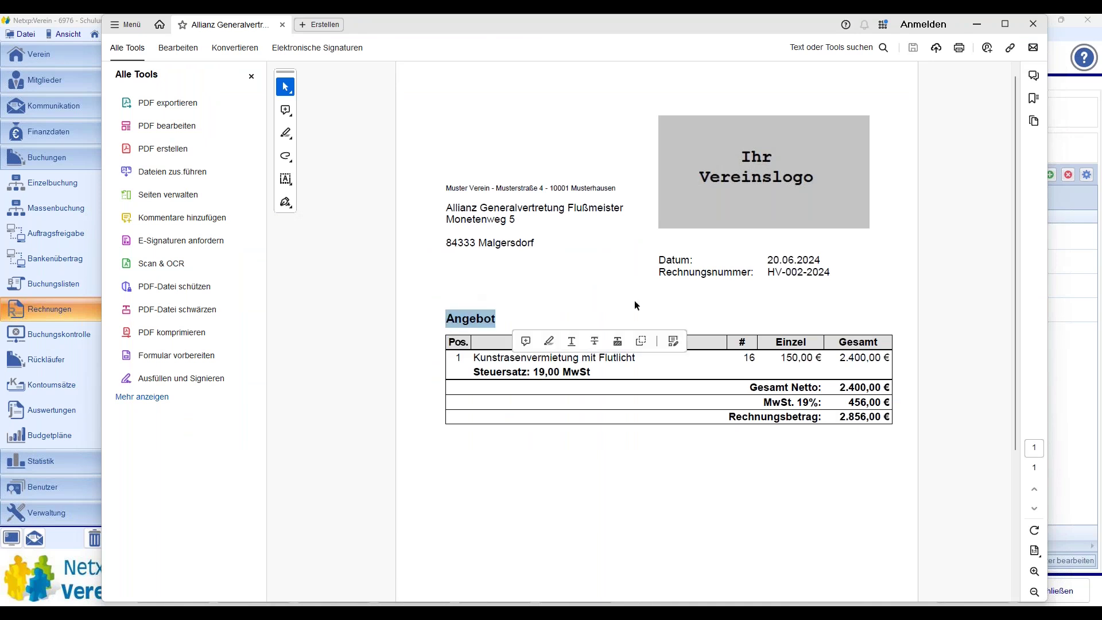
click(1032, 23)
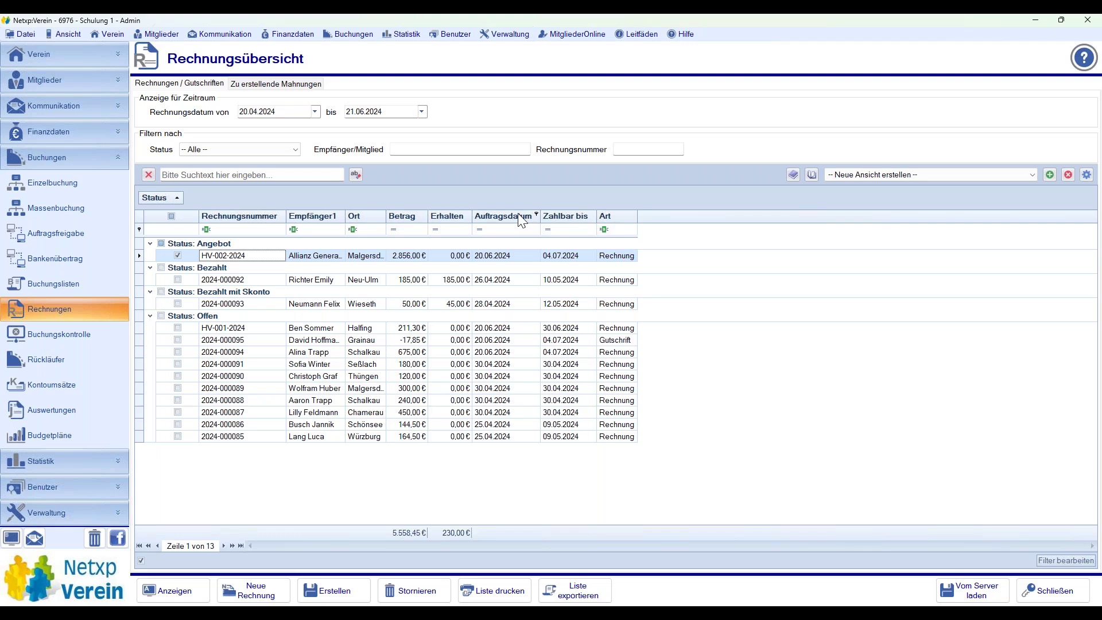
- Start creating the invoice from the Allianz offer and set its due date to 12.07.2024
click(177, 255)
click(177, 256)
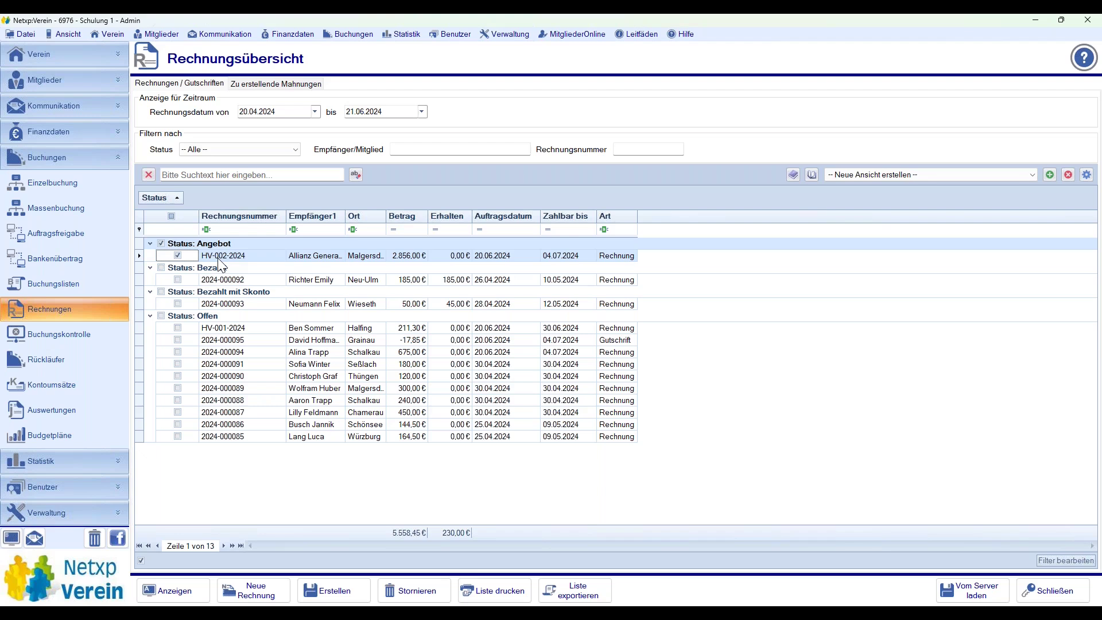
right_click(295, 257)
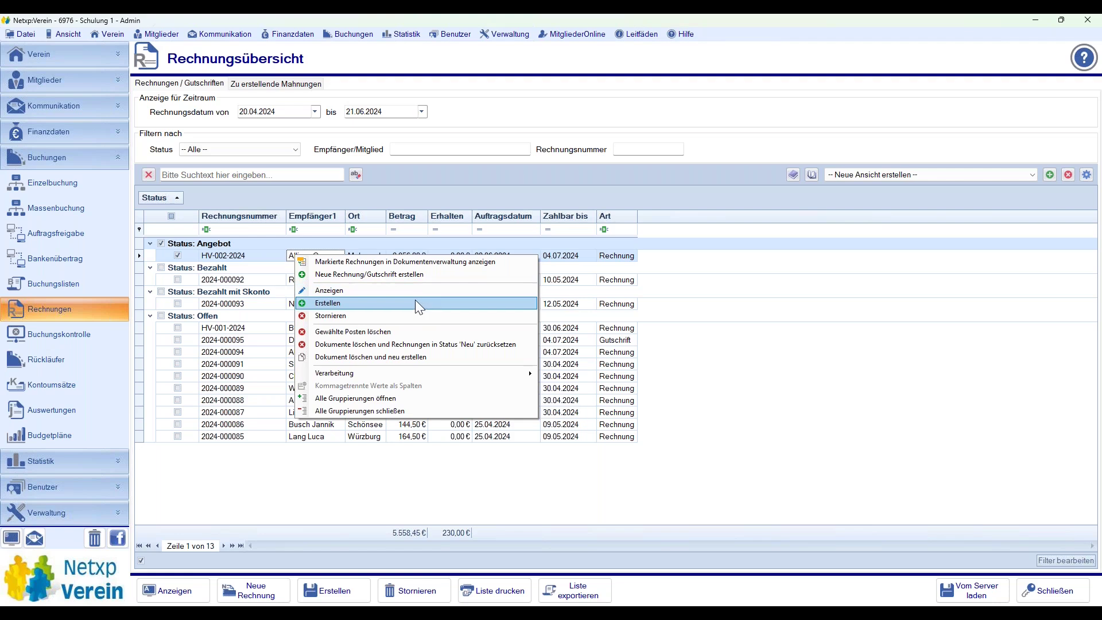
click(343, 302)
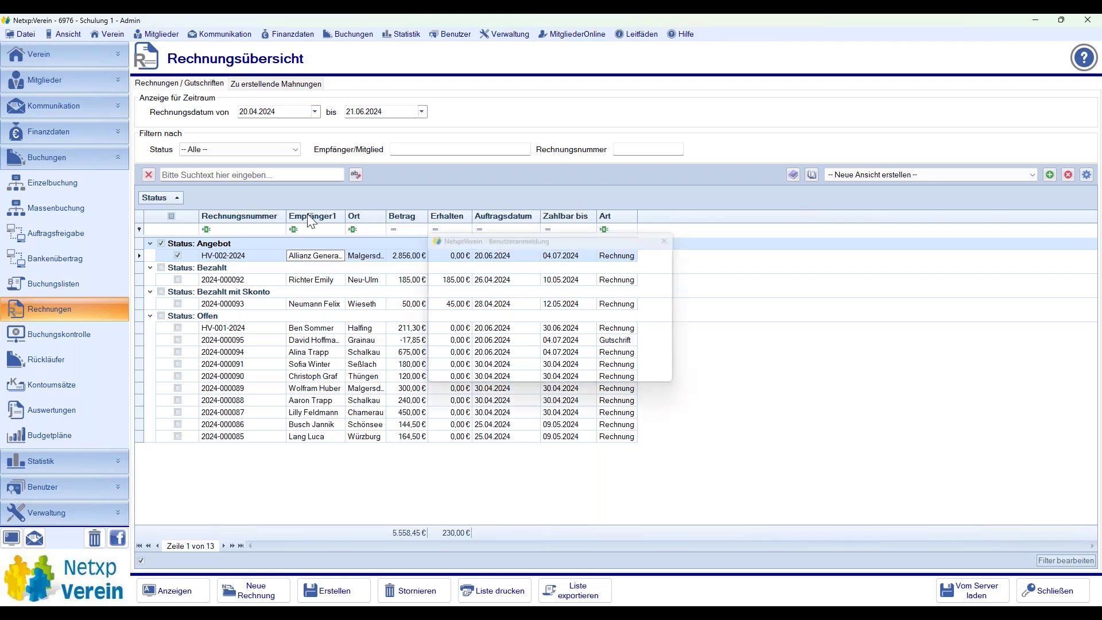
drag(485, 263, 420, 176)
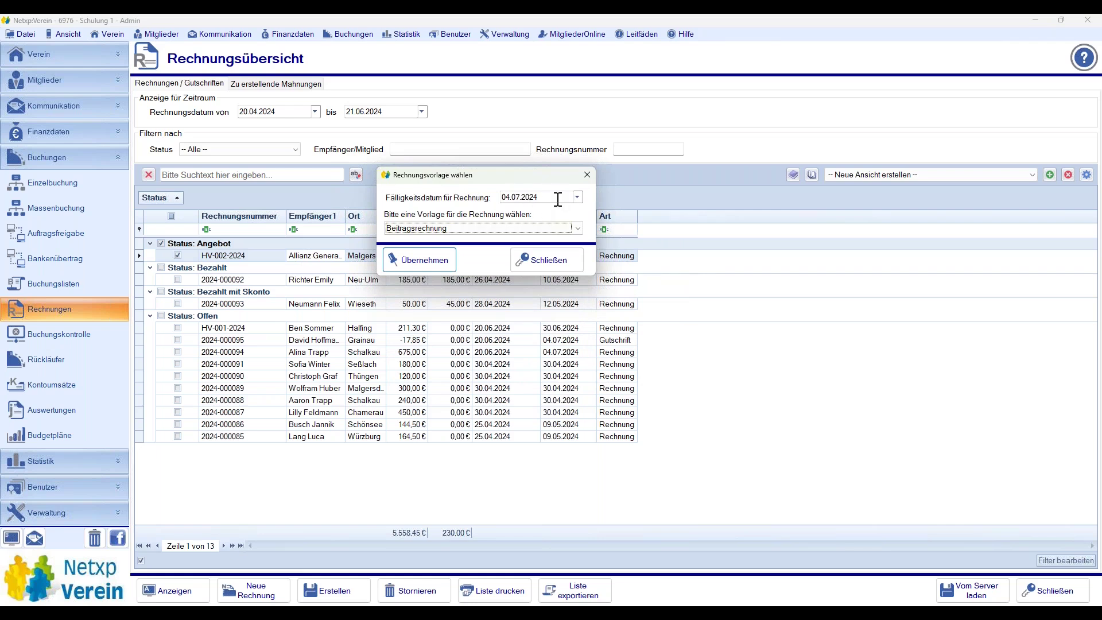
click(577, 197)
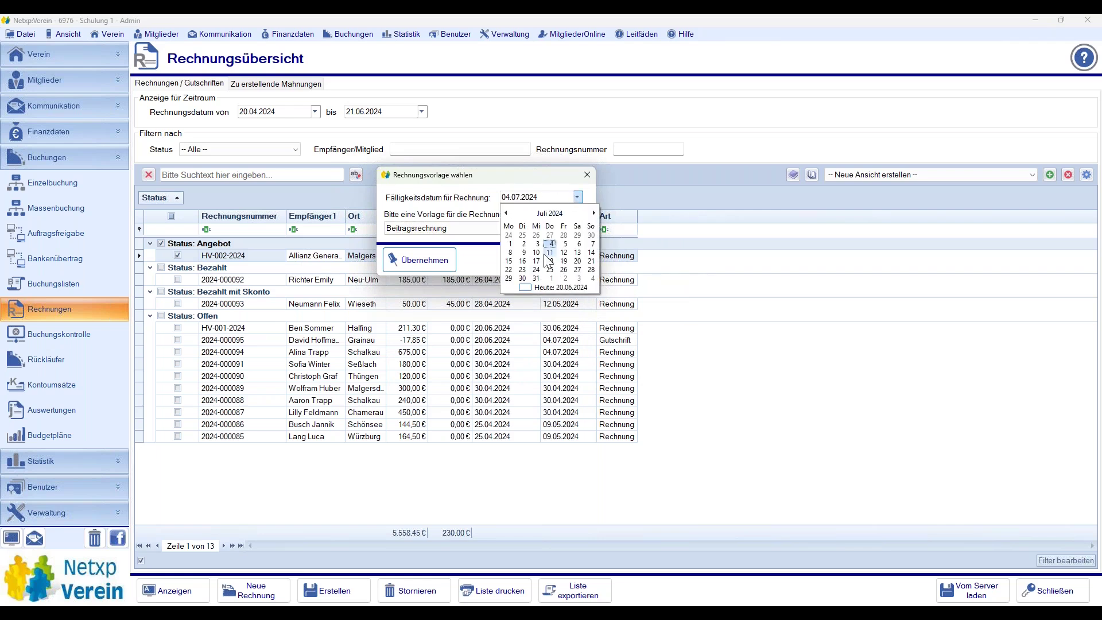
click(564, 252)
- Choose the template Artikelrechnung for the invoice and store it in the Hauptverein archive
click(447, 228)
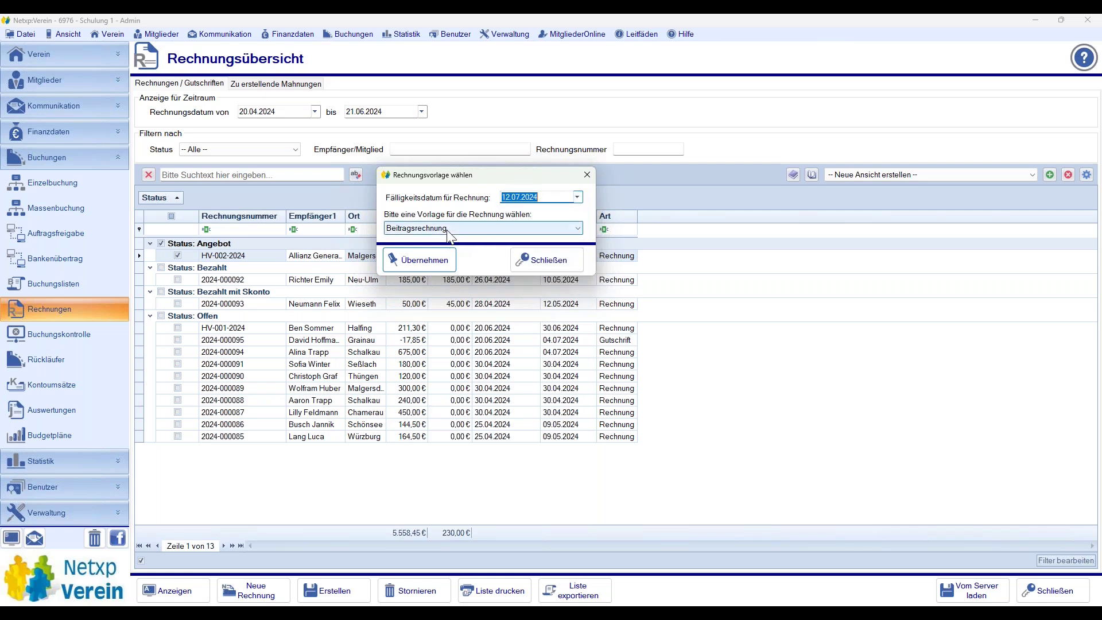
click(422, 248)
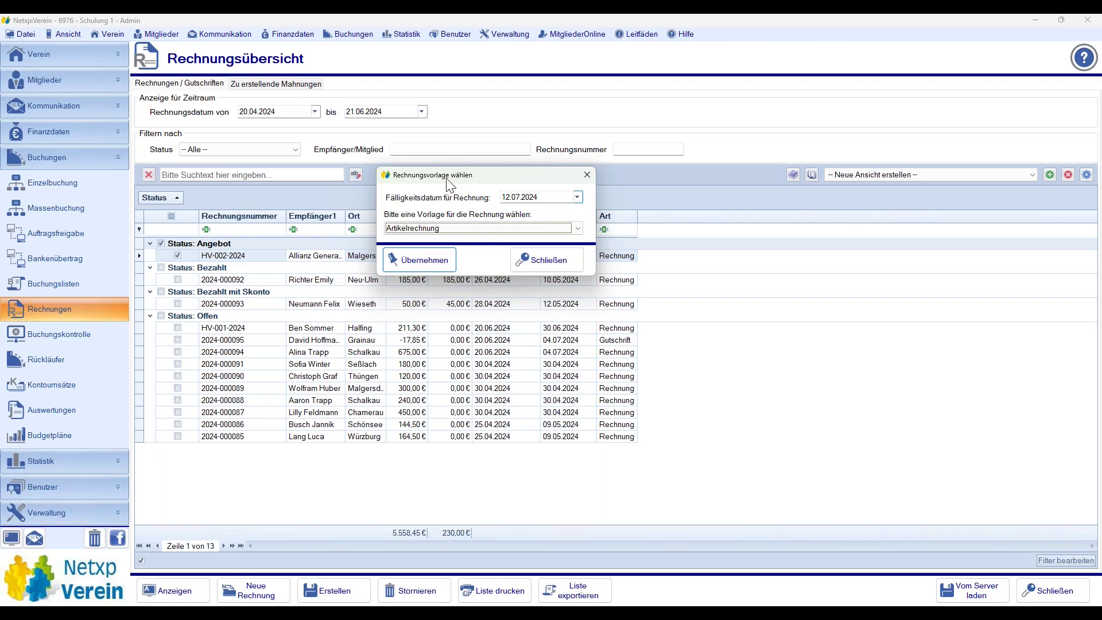
click(425, 261)
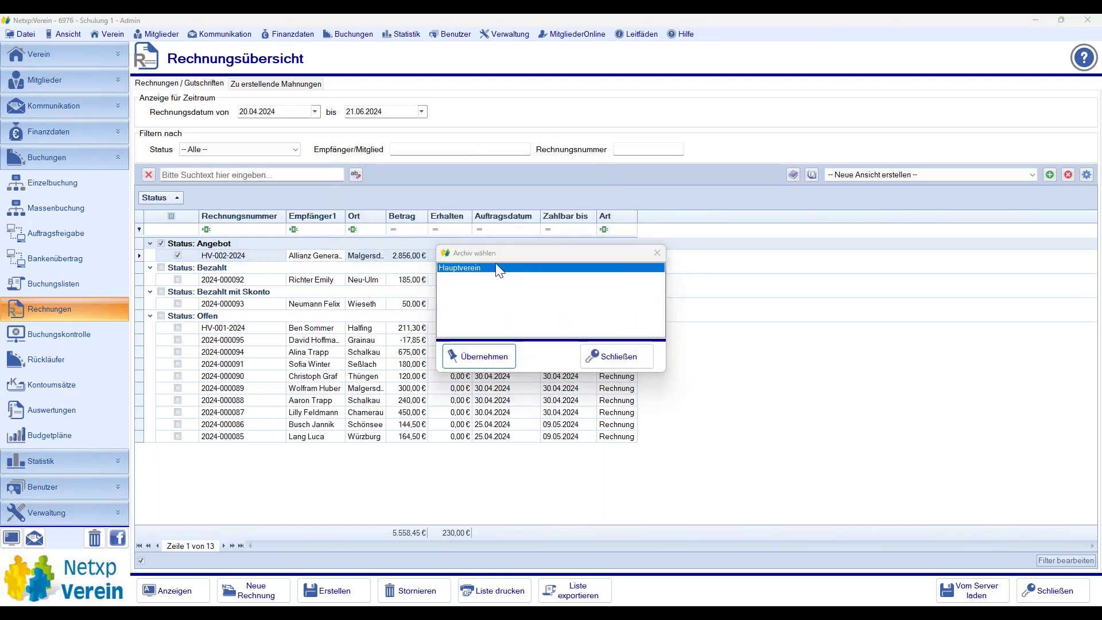
click(485, 357)
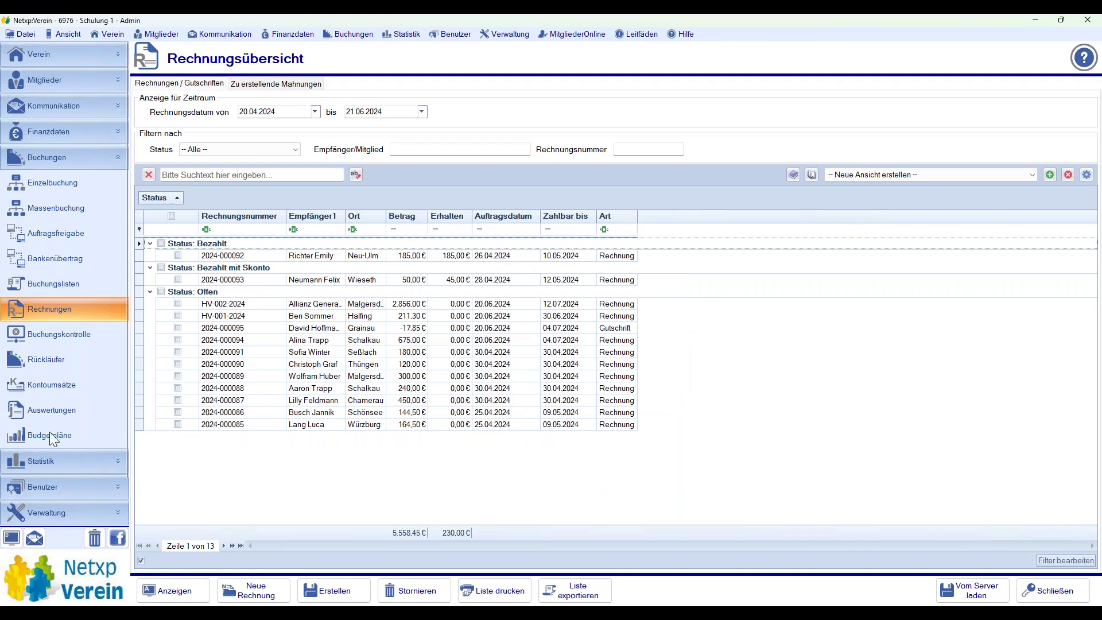
- Open the Angebot document stored with the Allianz invoice in the Offen group and review it
click(270, 306)
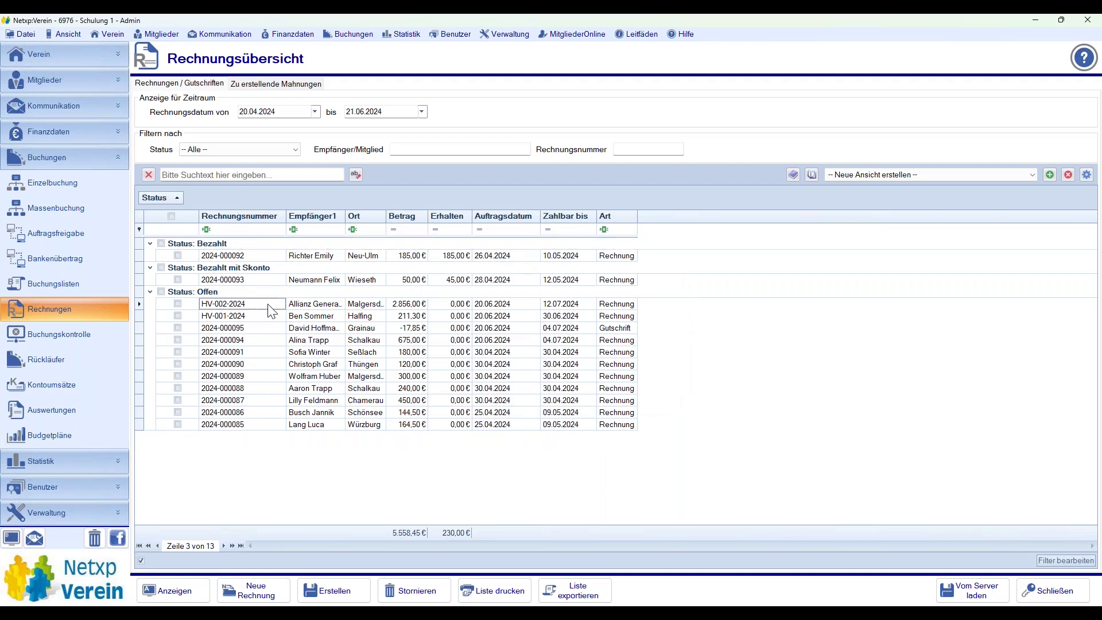
click(177, 304)
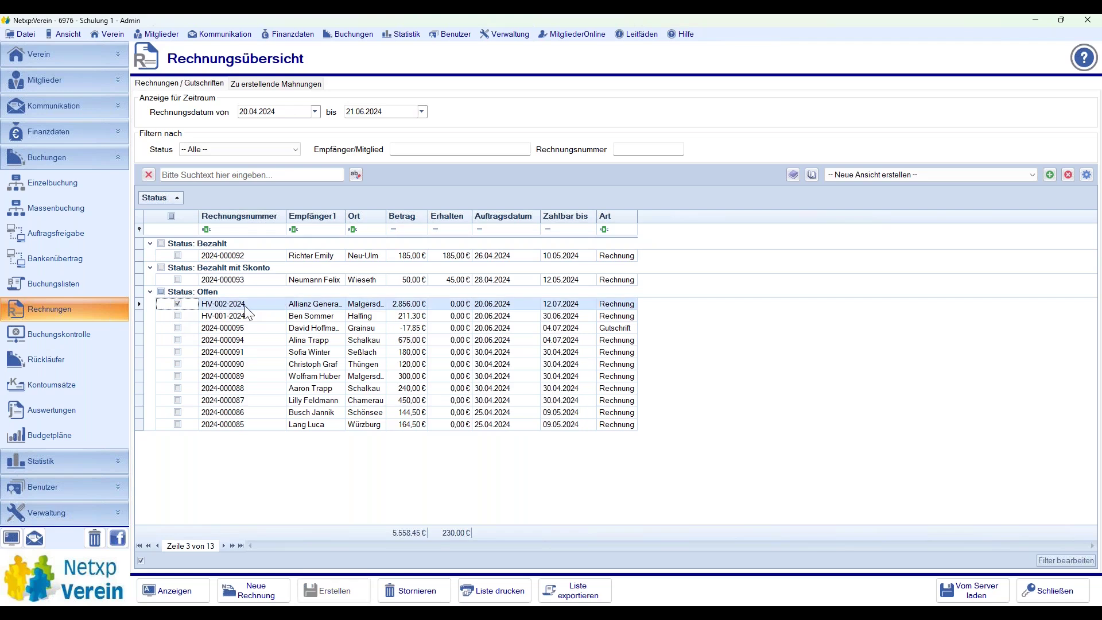
double_click(244, 305)
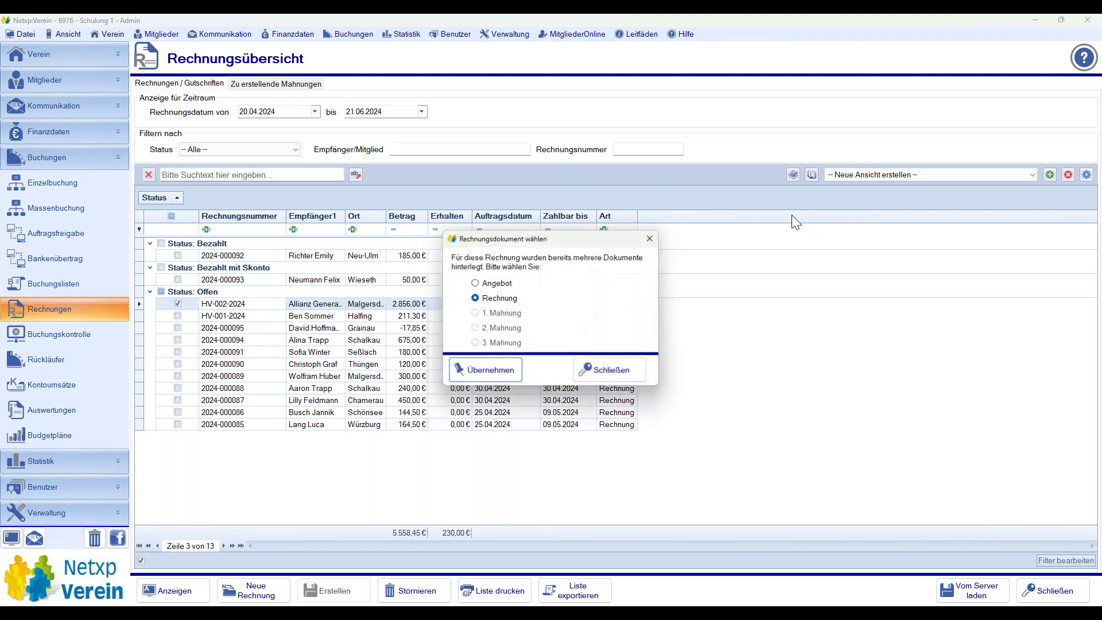
click(585, 370)
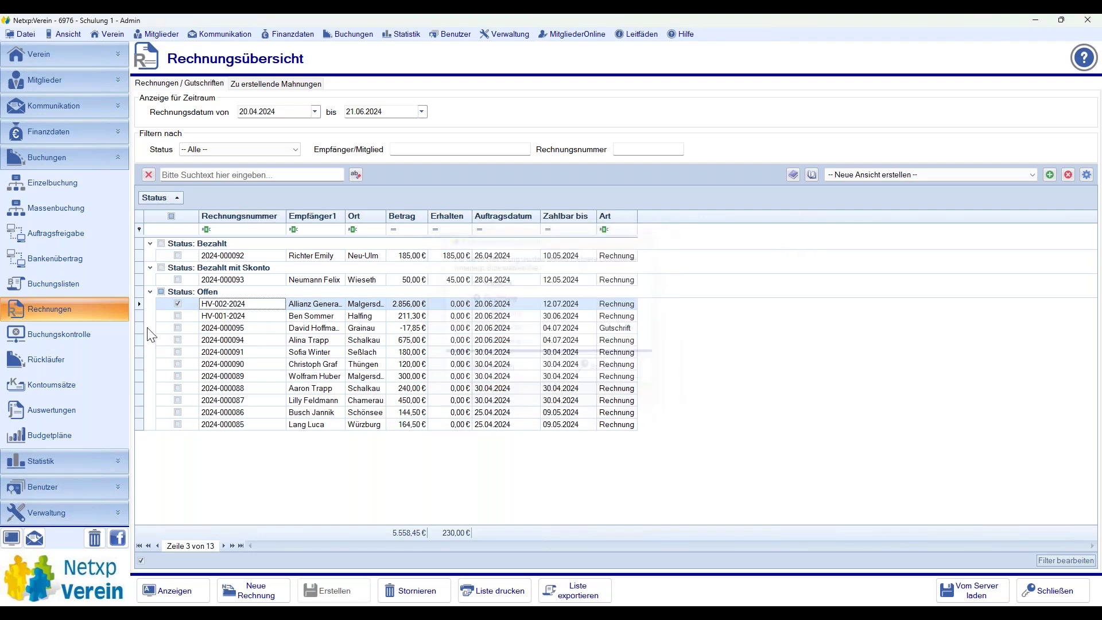
double_click(216, 306)
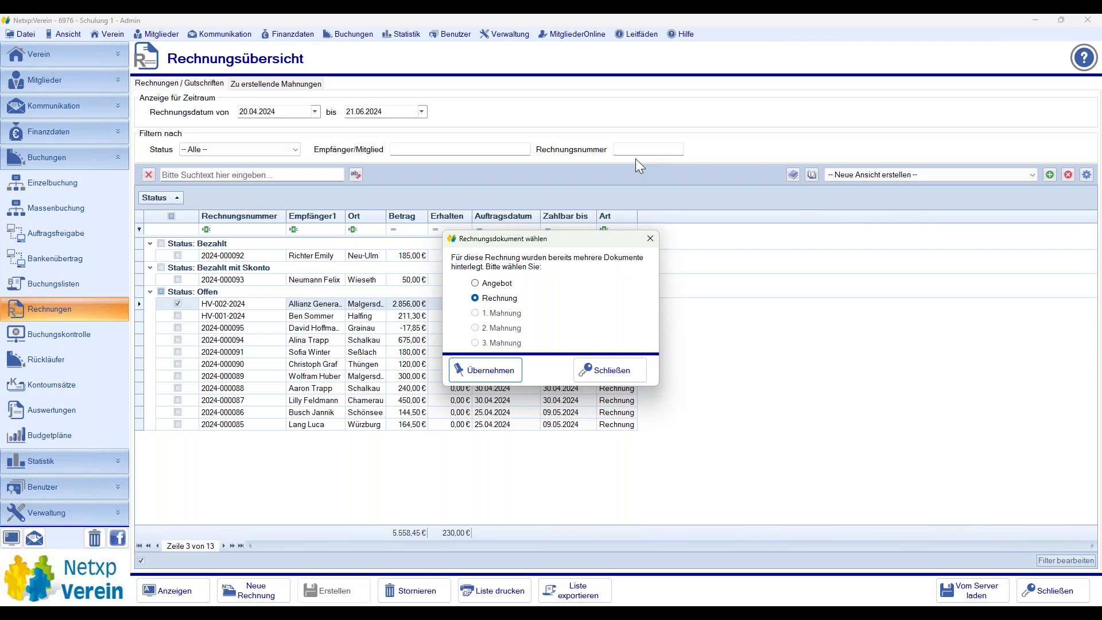
click(475, 283)
click(476, 371)
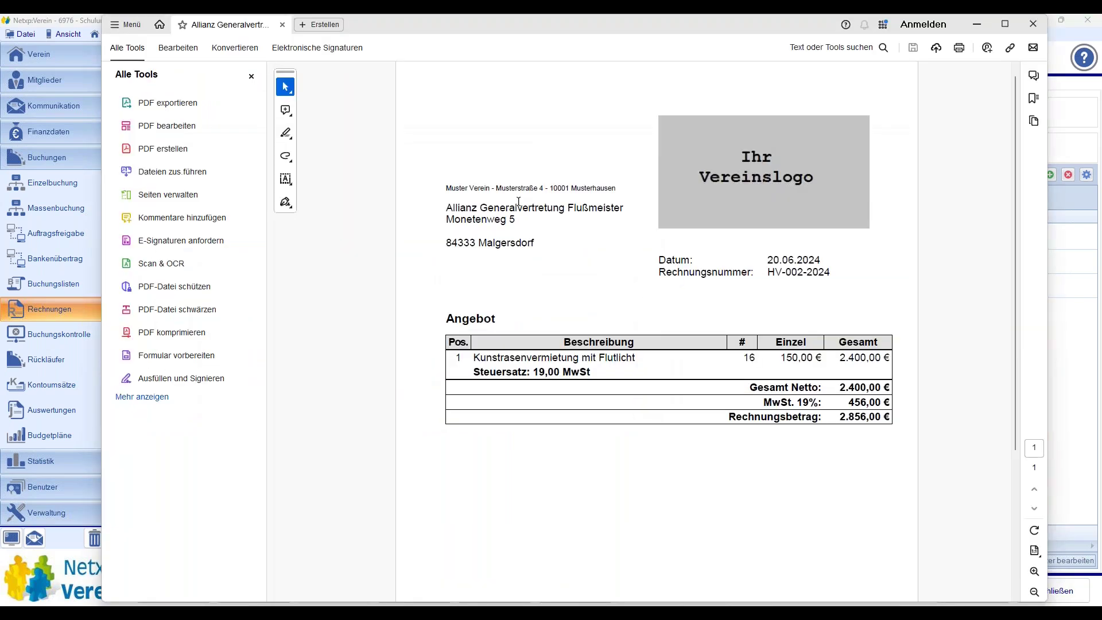
key(alt+F4)
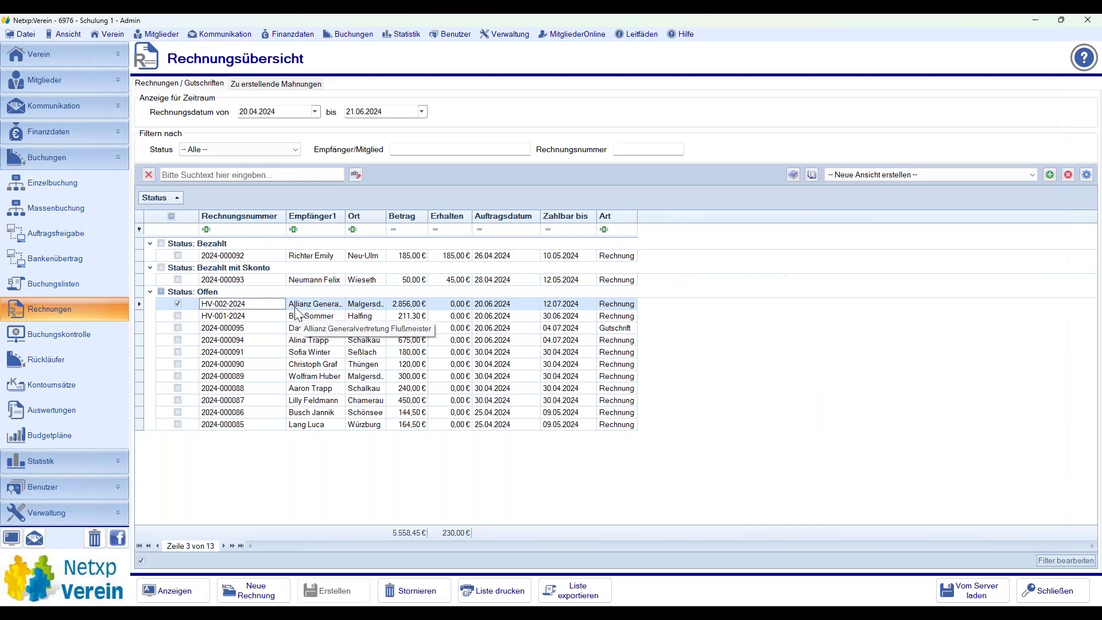
- Open the Rechnung document of the Allianz invoice and check its heading, amounts and due date
double_click(296, 304)
click(492, 370)
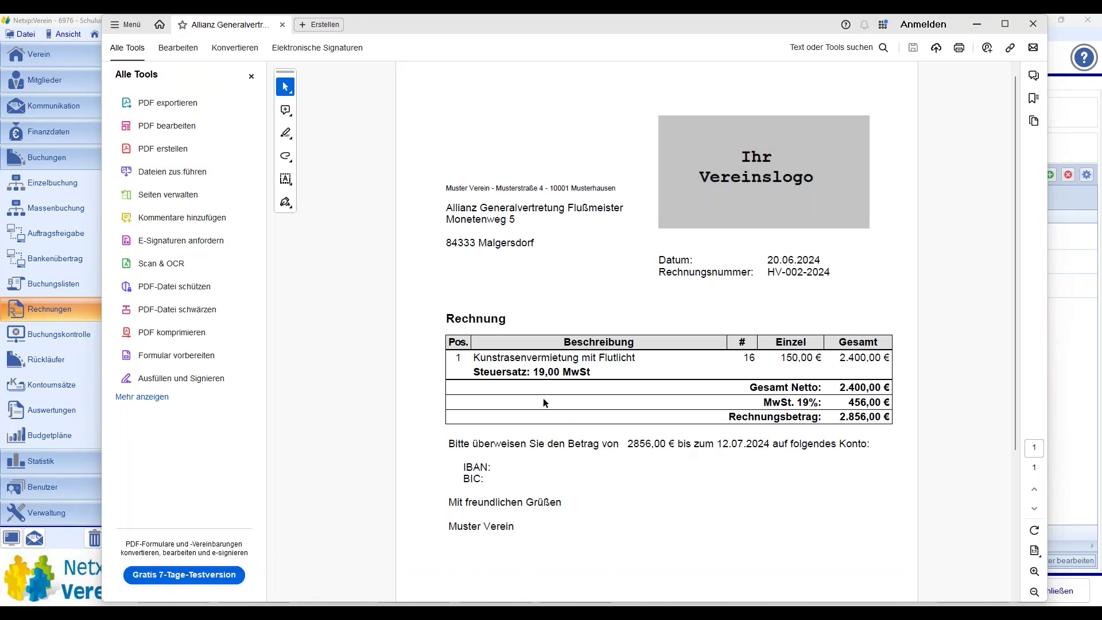
click(1031, 23)
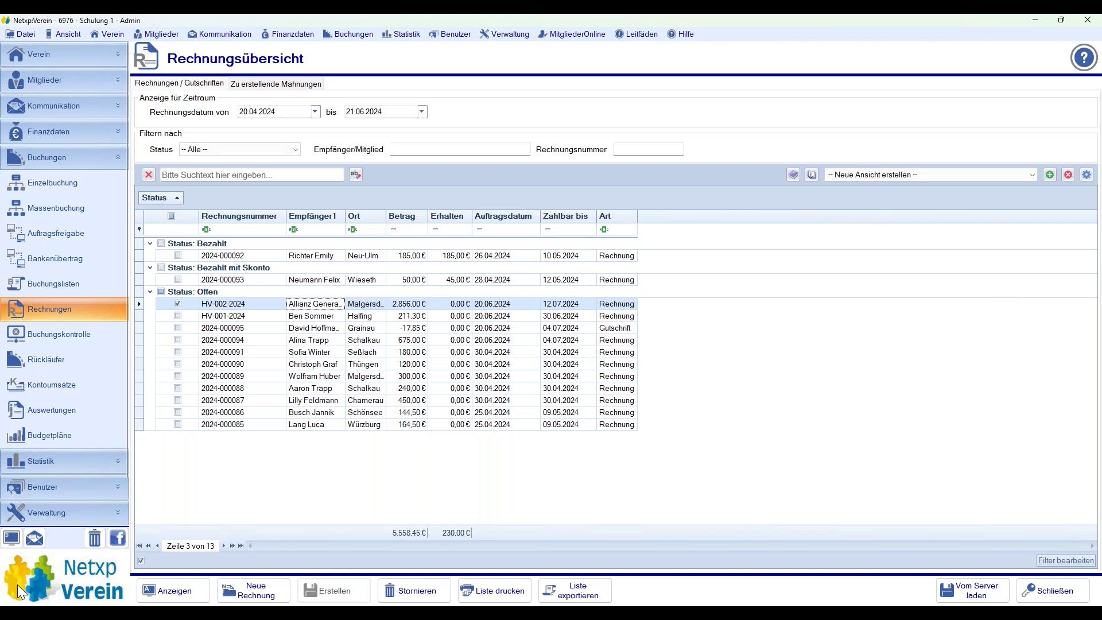
- Review the stored document choices and the available actions for the Allianz invoice
double_click(330, 299)
click(601, 377)
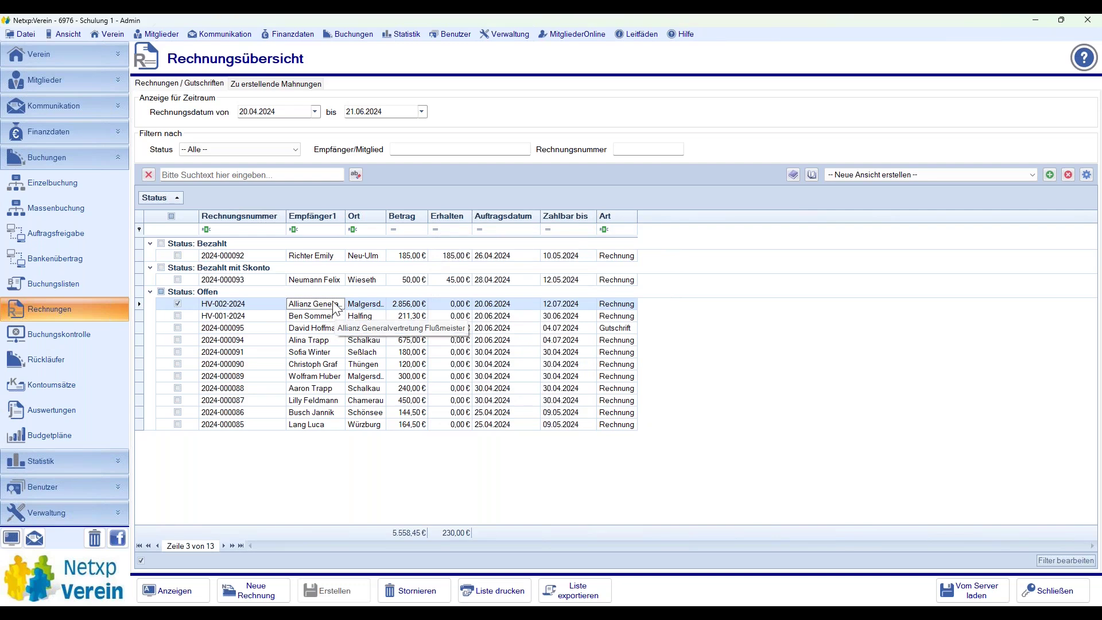
right_click(336, 307)
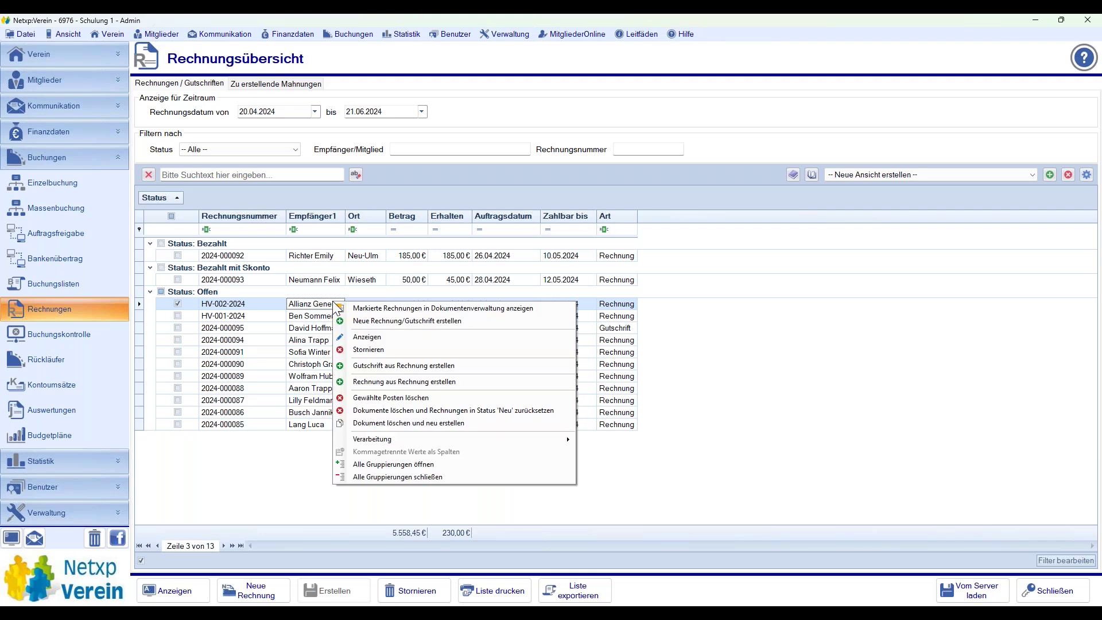
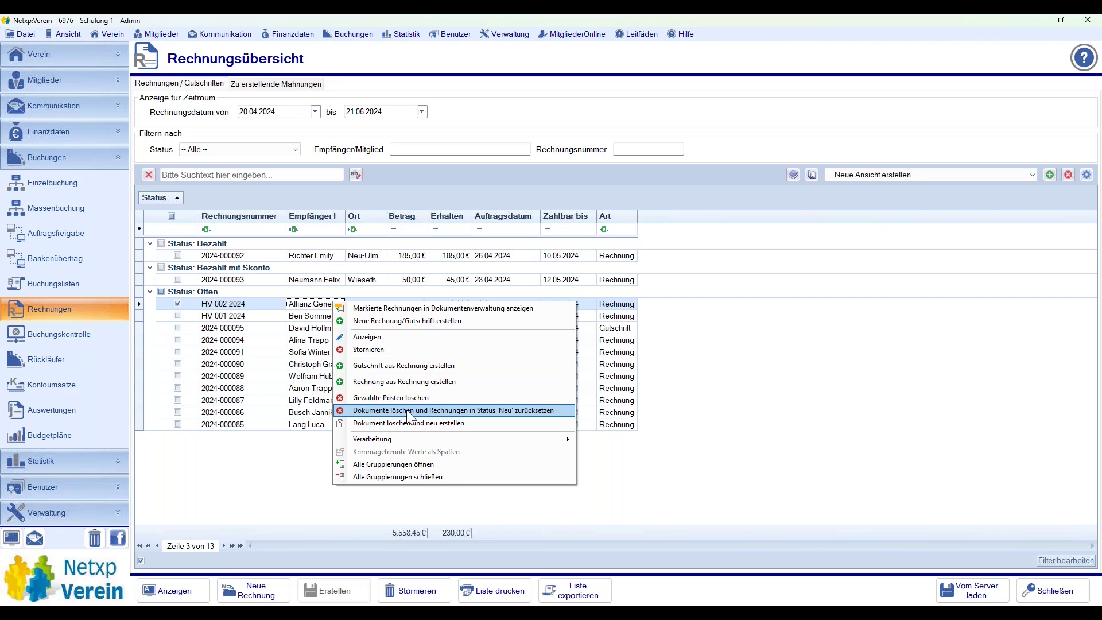
- Delete the Allianz invoice's documents, reset the invoice to status Neu and open it for editing
click(406, 410)
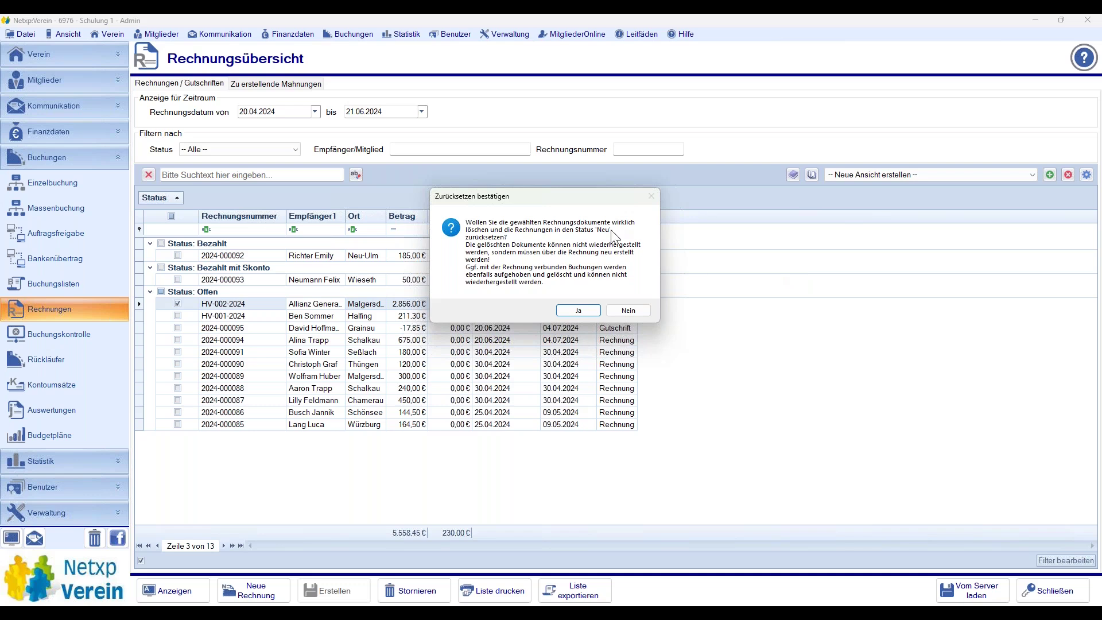
click(593, 310)
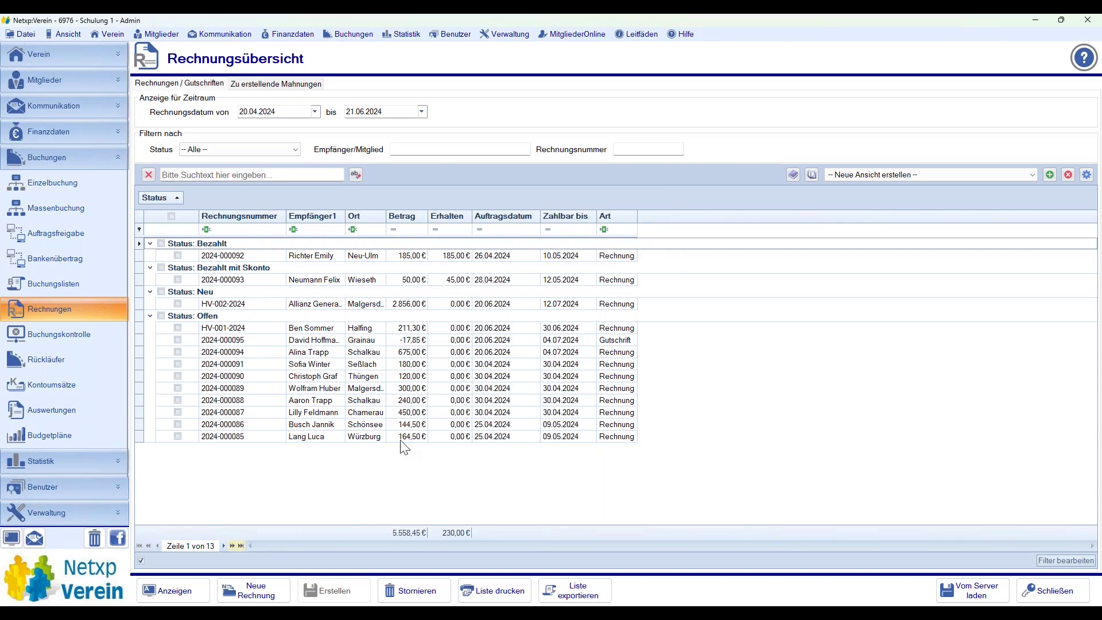
double_click(365, 303)
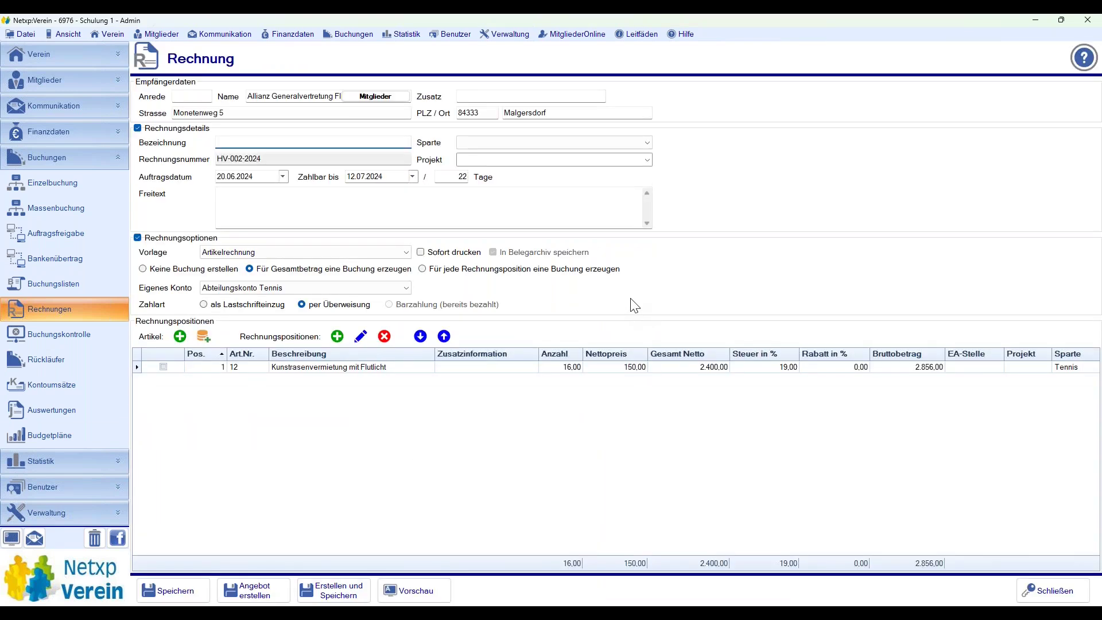
- Set the quantity of Kunstrasenvermietung mit Flutlicht to 14, create and save the invoice, and check the new document
click(562, 367)
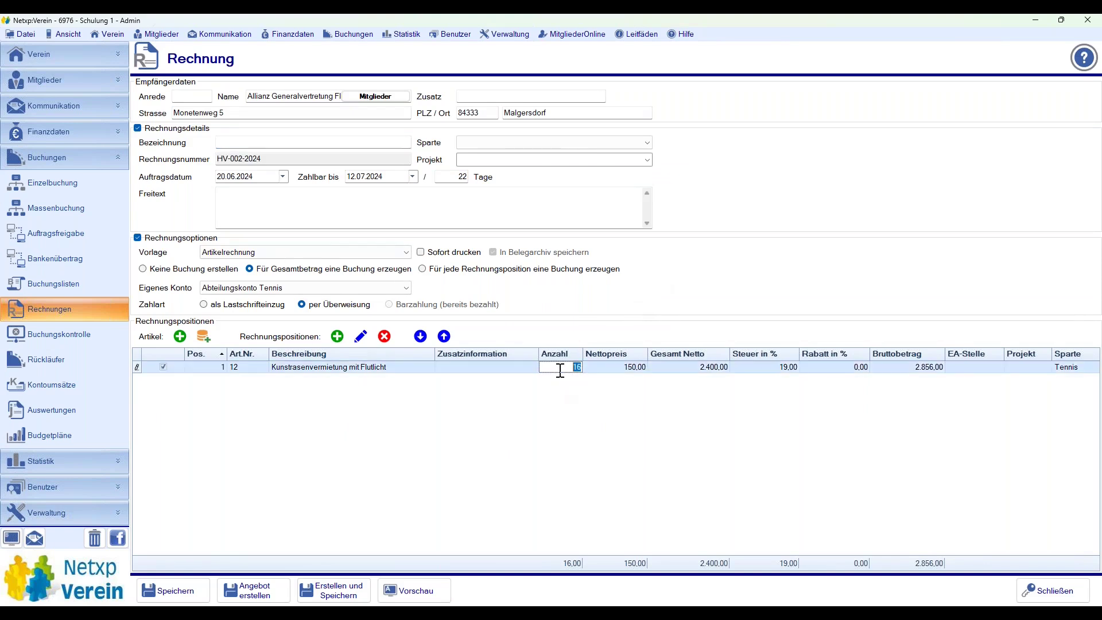
text(14)
key(Return)
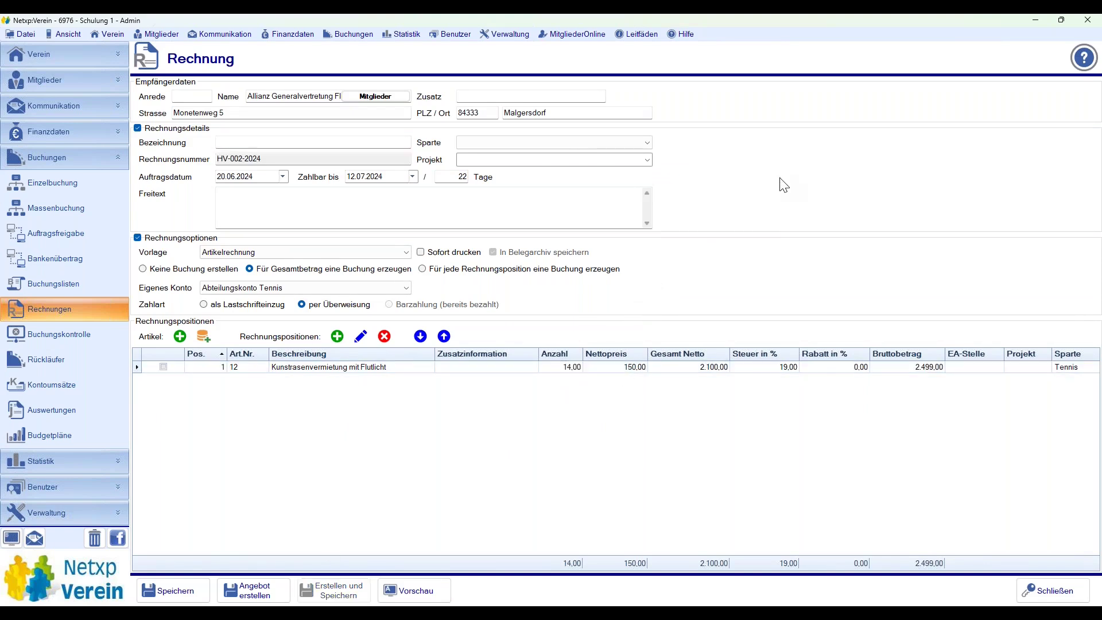
key(ctrl+s)
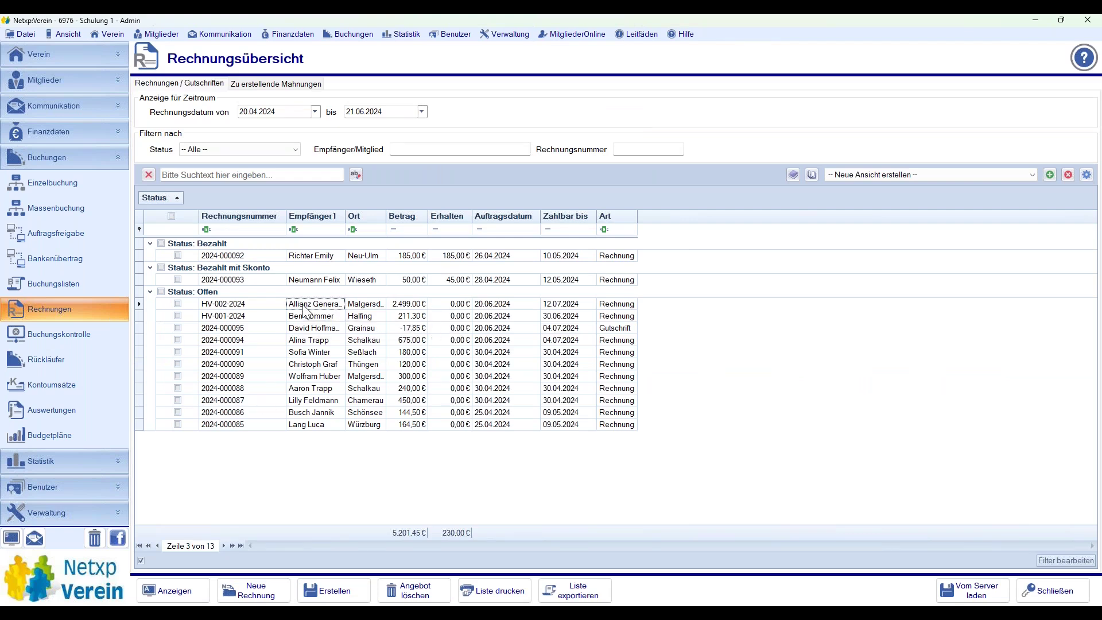
double_click(304, 308)
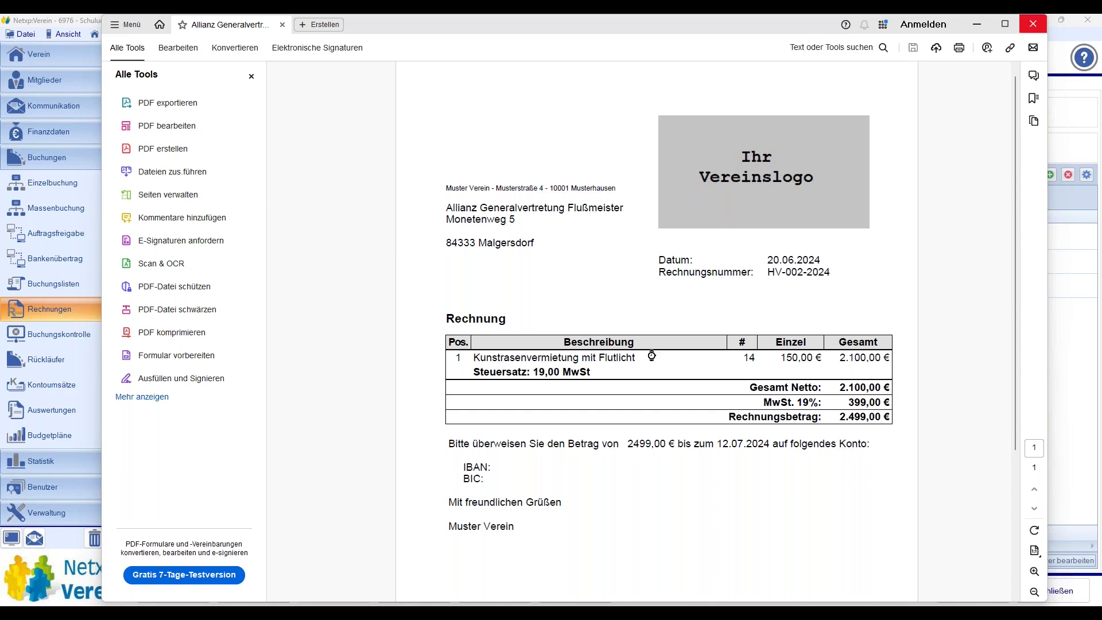
click(1032, 24)
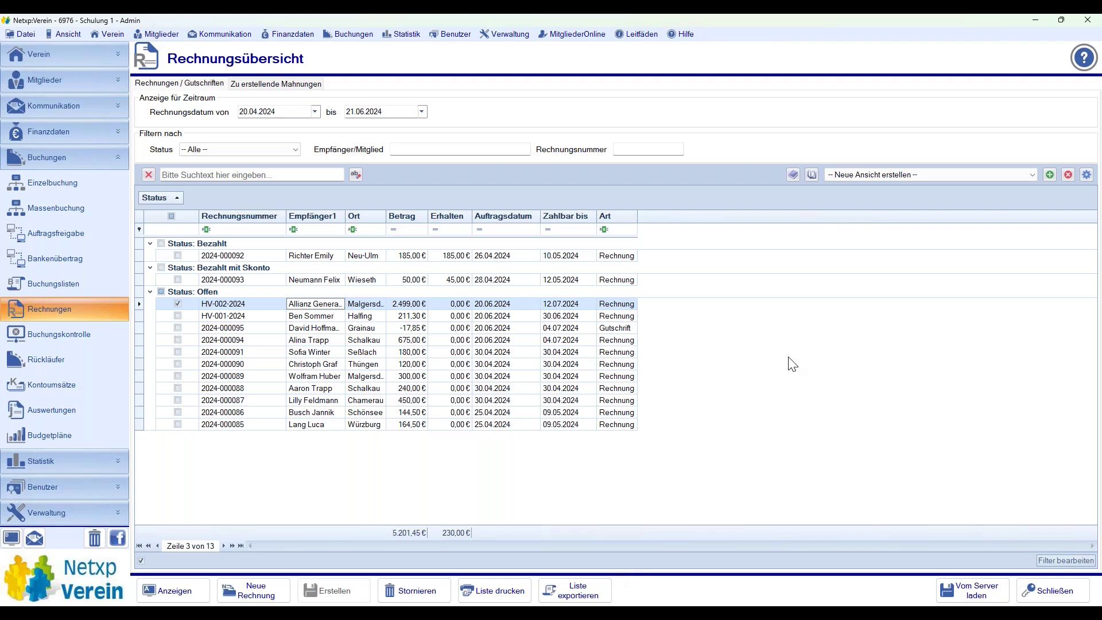
- Delete the Allianz invoice from the Offen group of the invoice overview
right_click(359, 304)
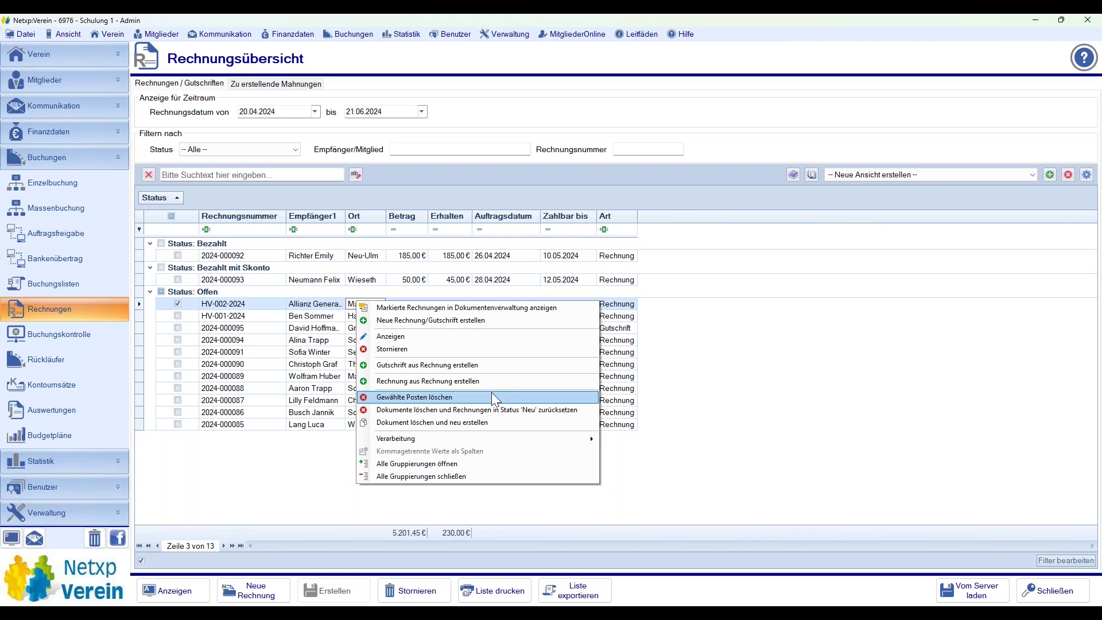
click(433, 397)
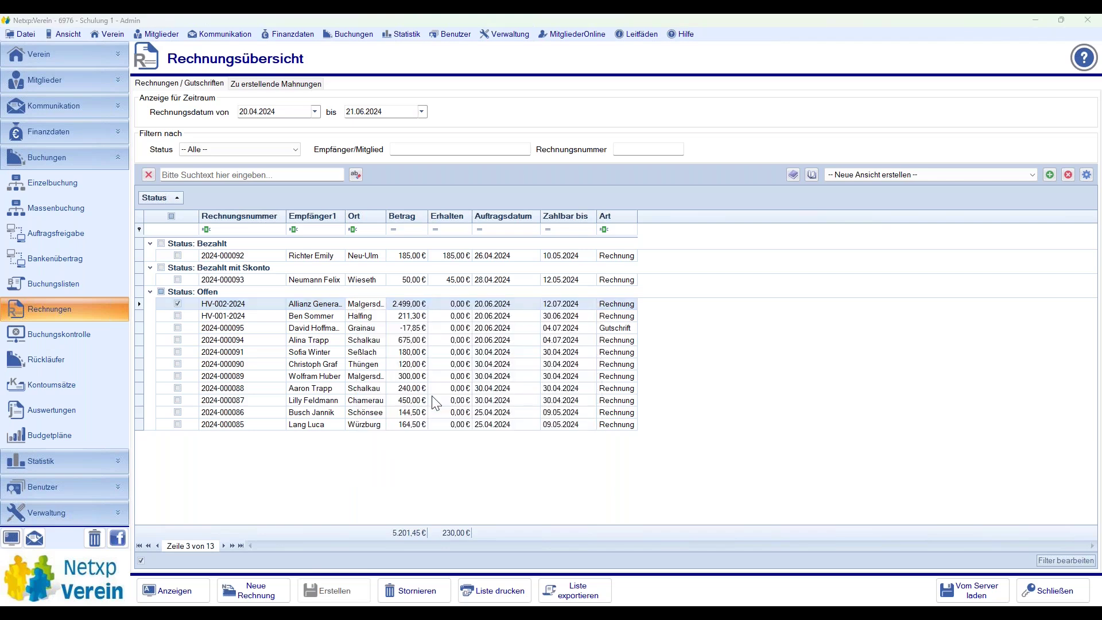
click(577, 361)
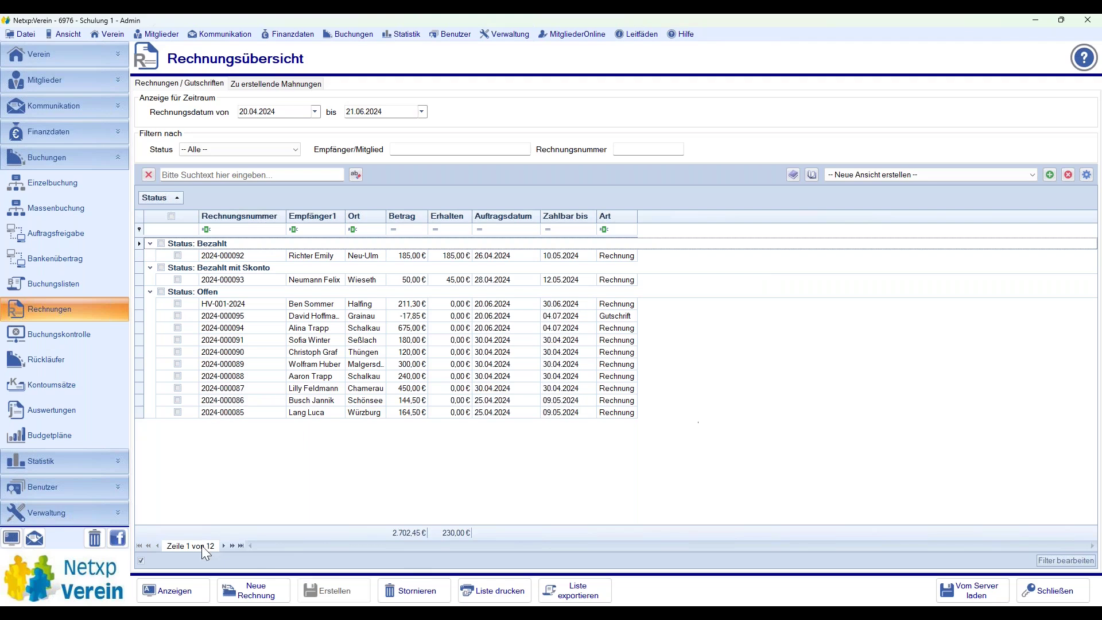
- Restore the deleted Allianz invoice from the Papierkorb under Rechnungen and select it in the invoice overview
click(94, 539)
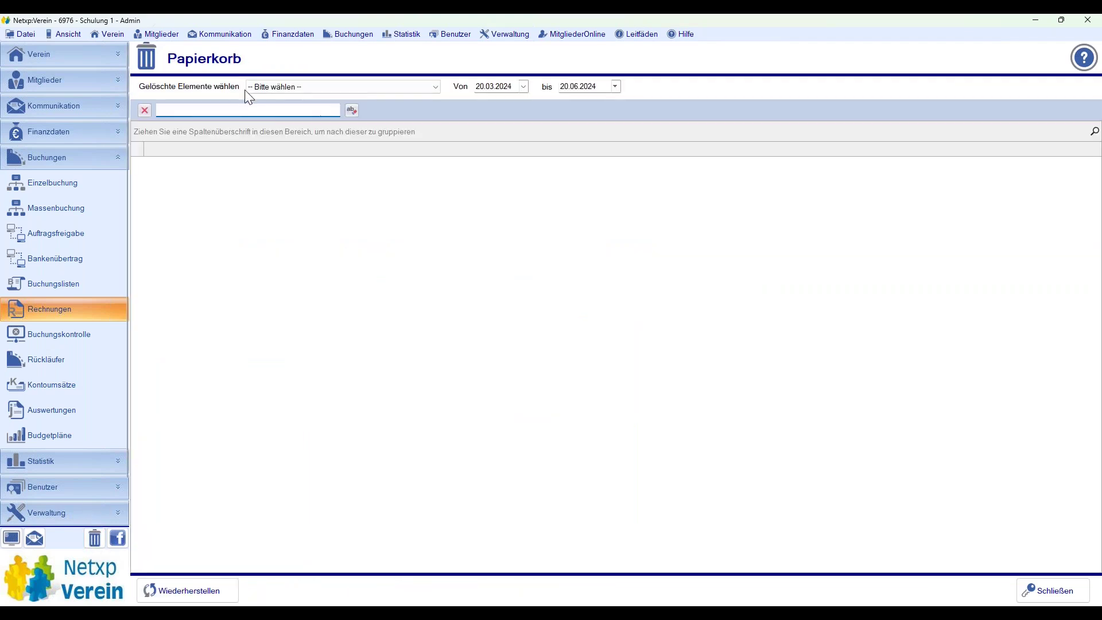
click(298, 86)
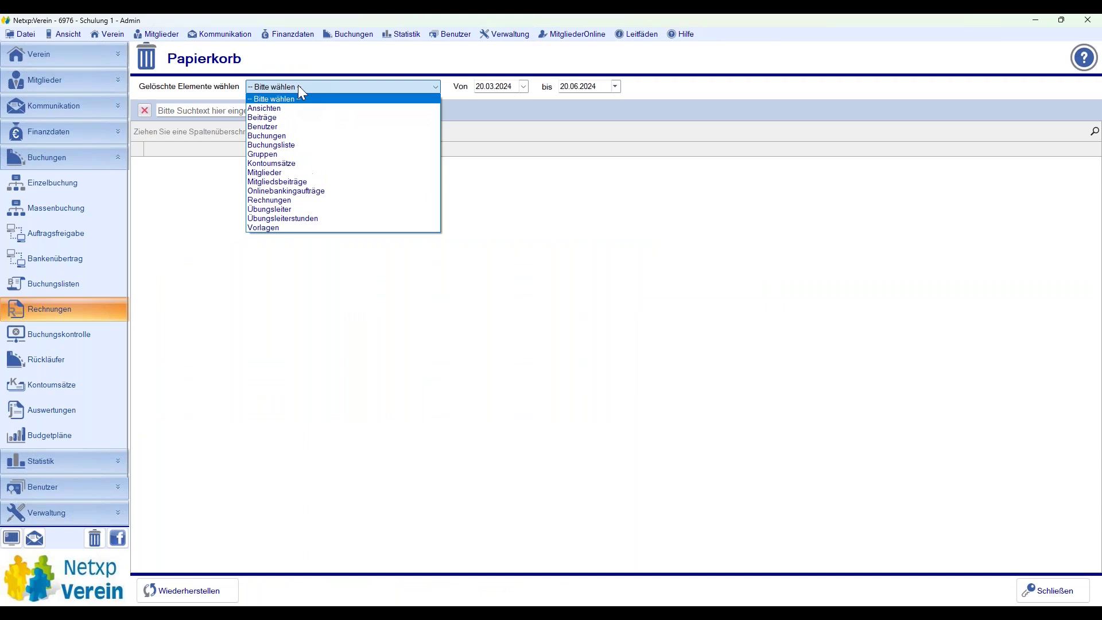
click(303, 201)
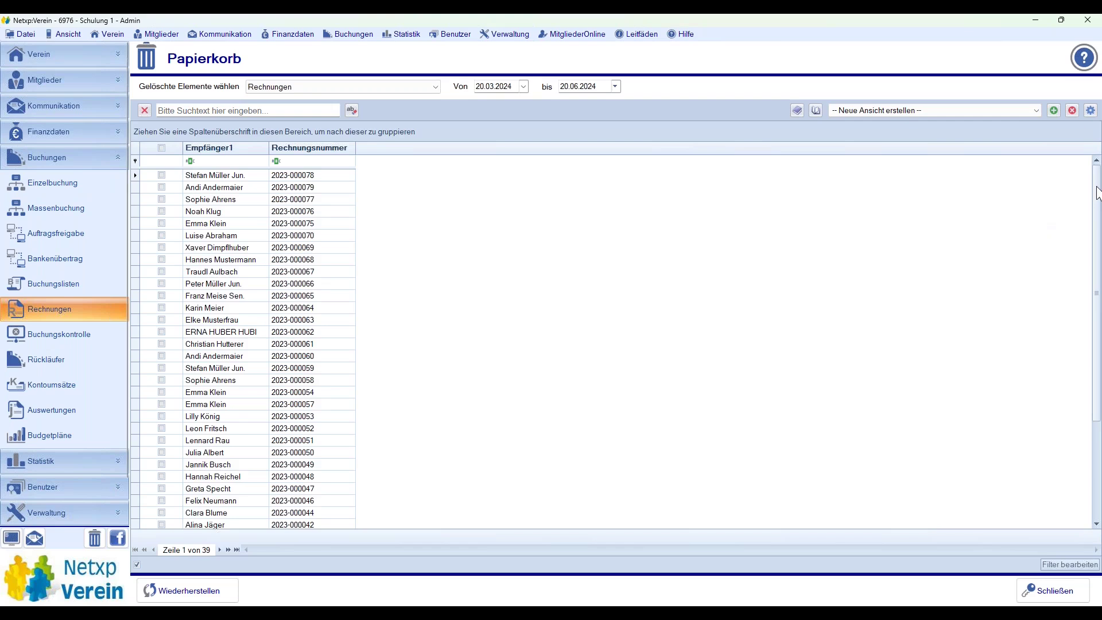
drag(1096, 293, 1096, 390)
click(161, 513)
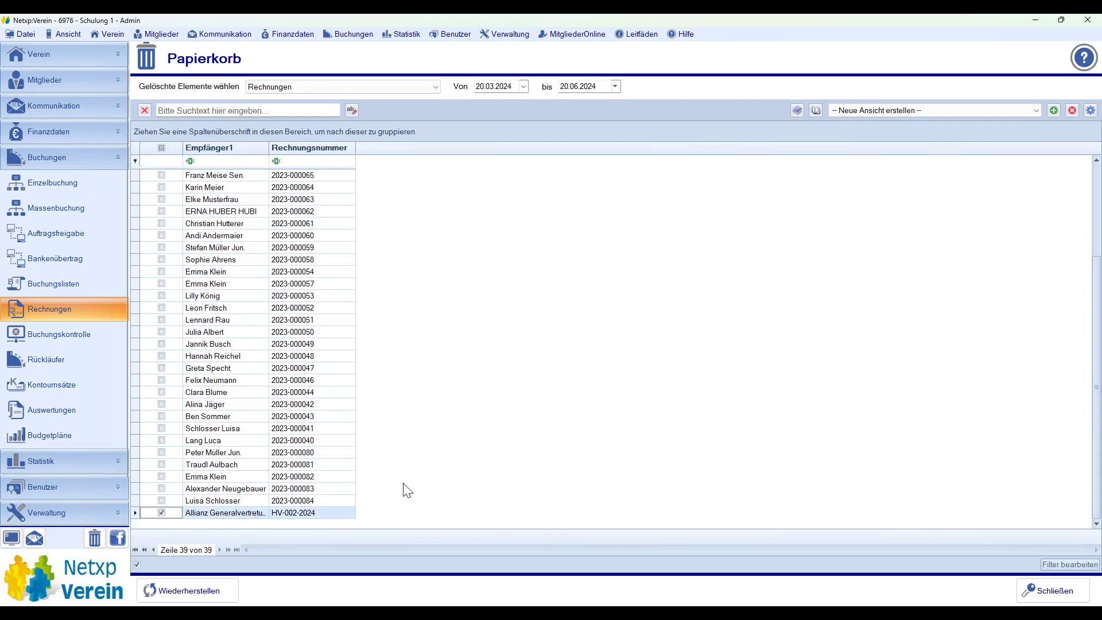
click(201, 590)
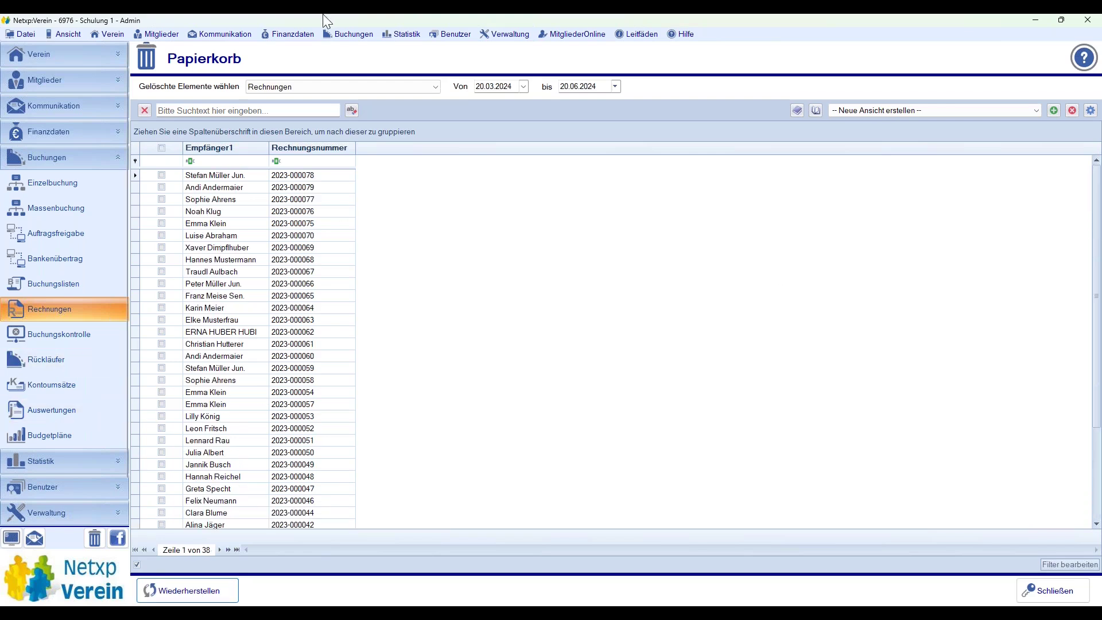
click(53, 308)
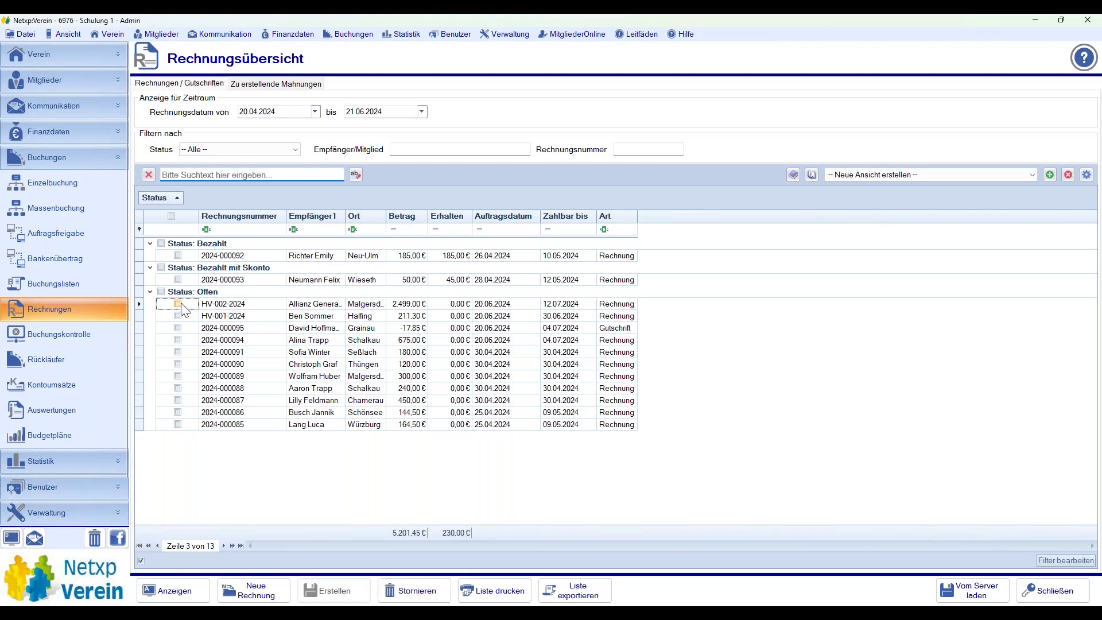
click(224, 304)
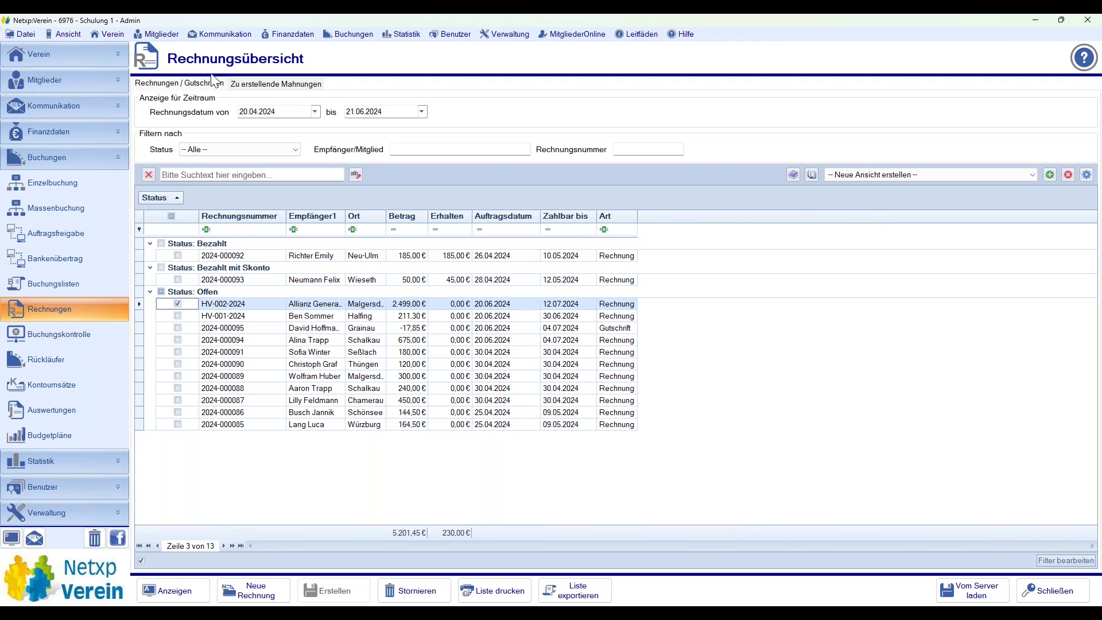
- In the Dokumentenverwaltung, delete both Allianz Angebot documents and the first of the two Allianz Einzelrechnung documents
click(237, 36)
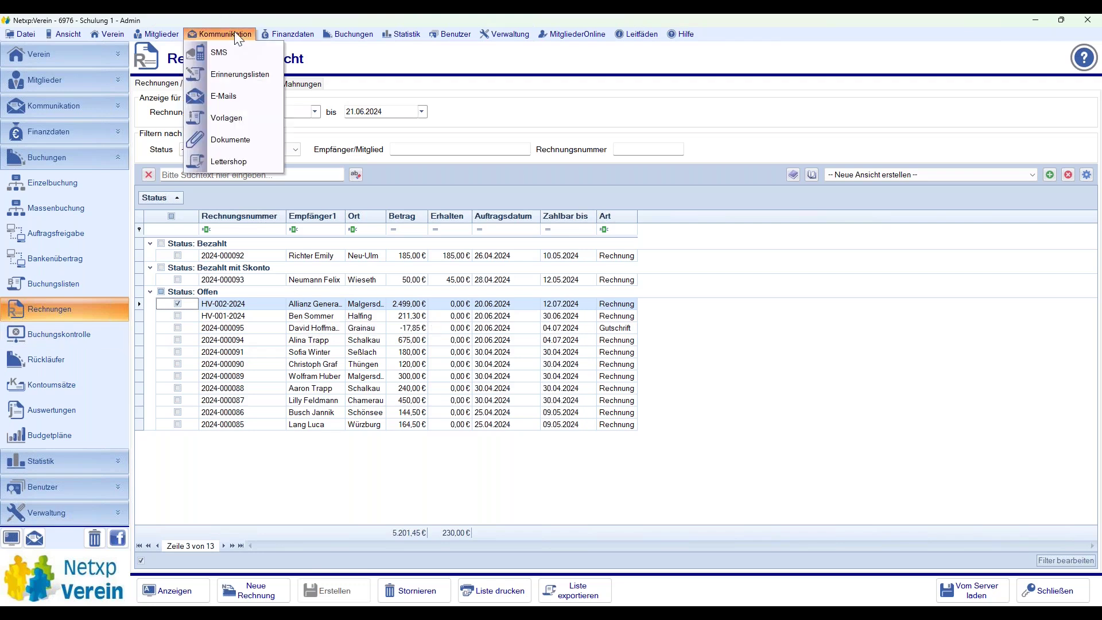
click(244, 138)
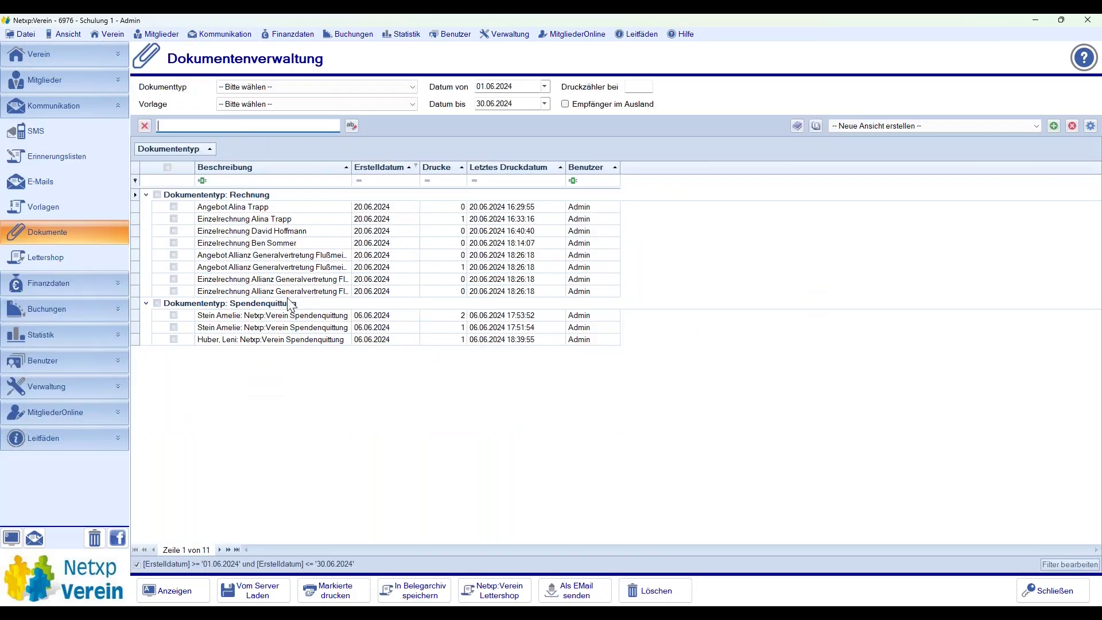
click(258, 291)
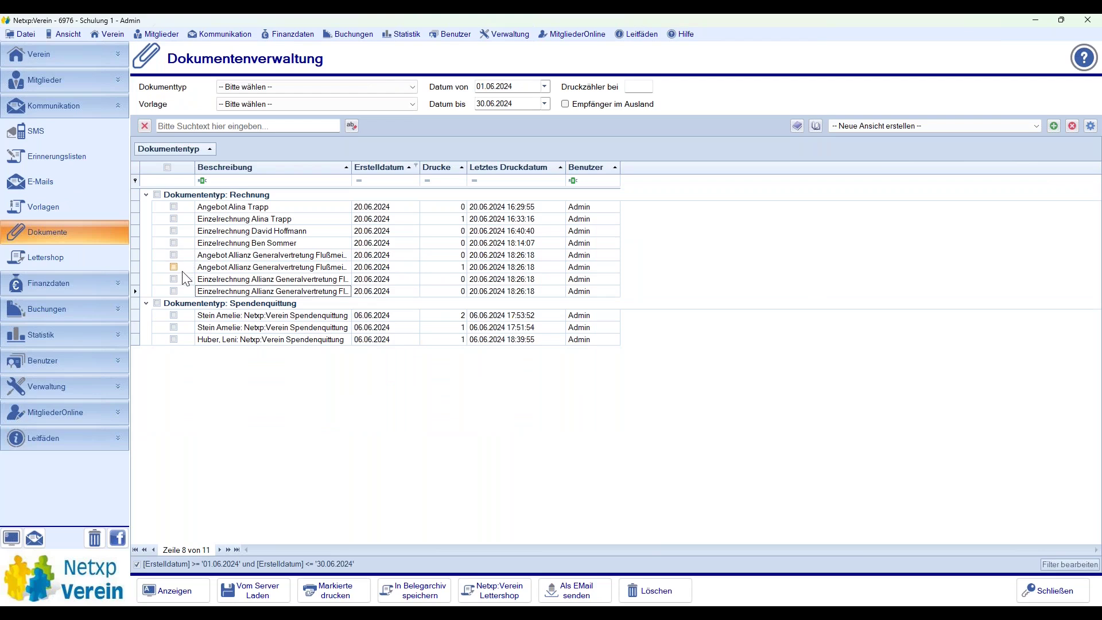
drag(178, 257, 253, 283)
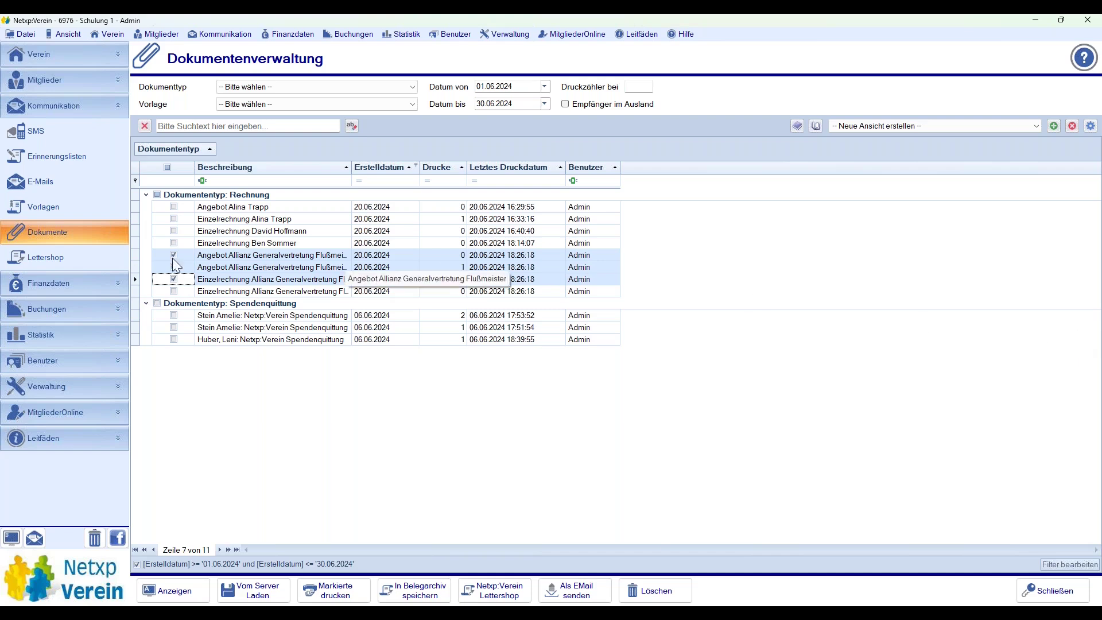
click(654, 590)
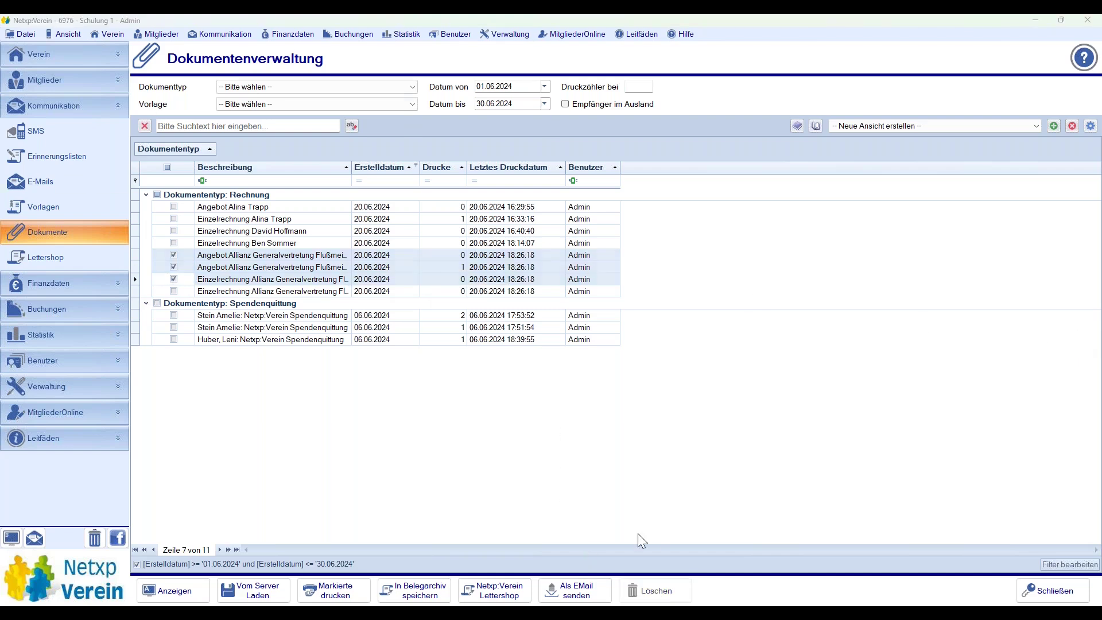
click(580, 357)
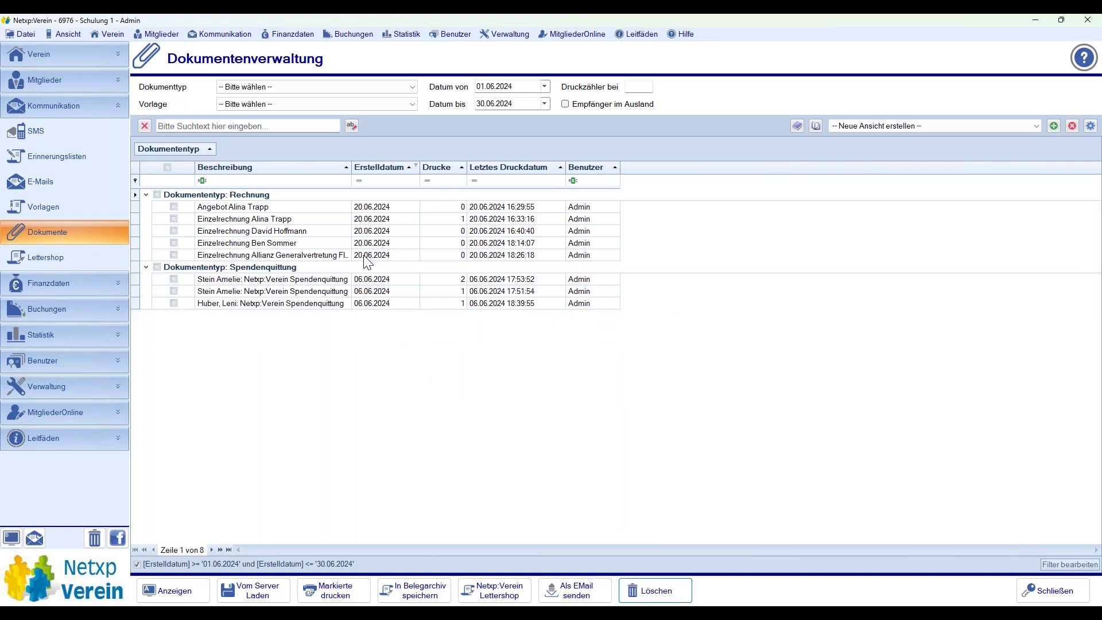
- Look at the e-mail sending option for the remaining Allianz Einzelrechnung and return to the invoice overview
click(174, 255)
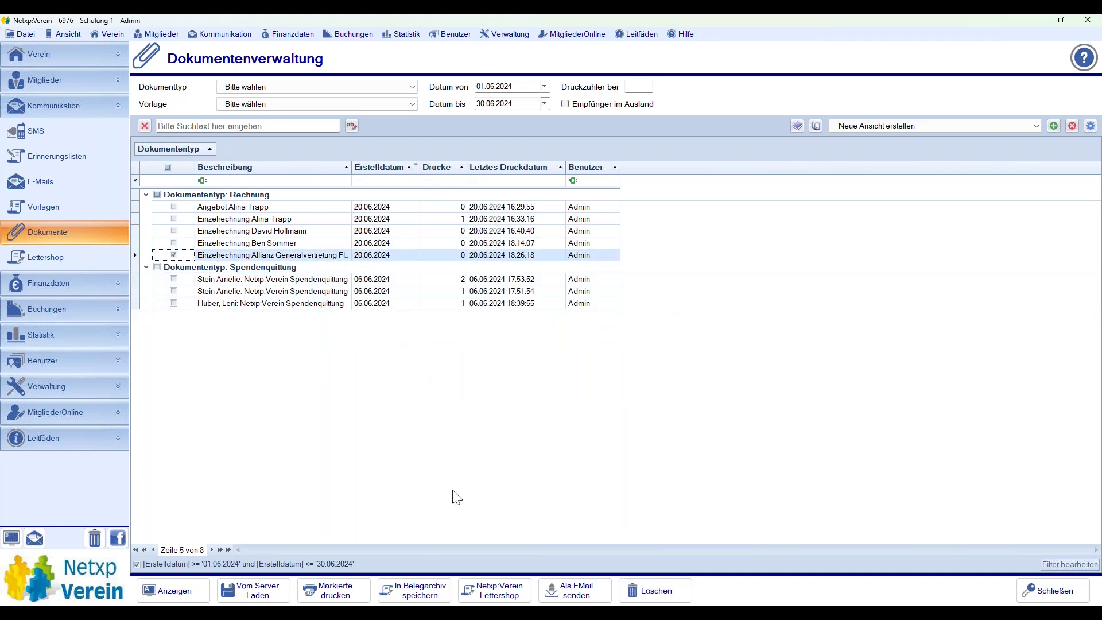
click(576, 595)
click(432, 396)
click(637, 358)
click(53, 305)
click(43, 306)
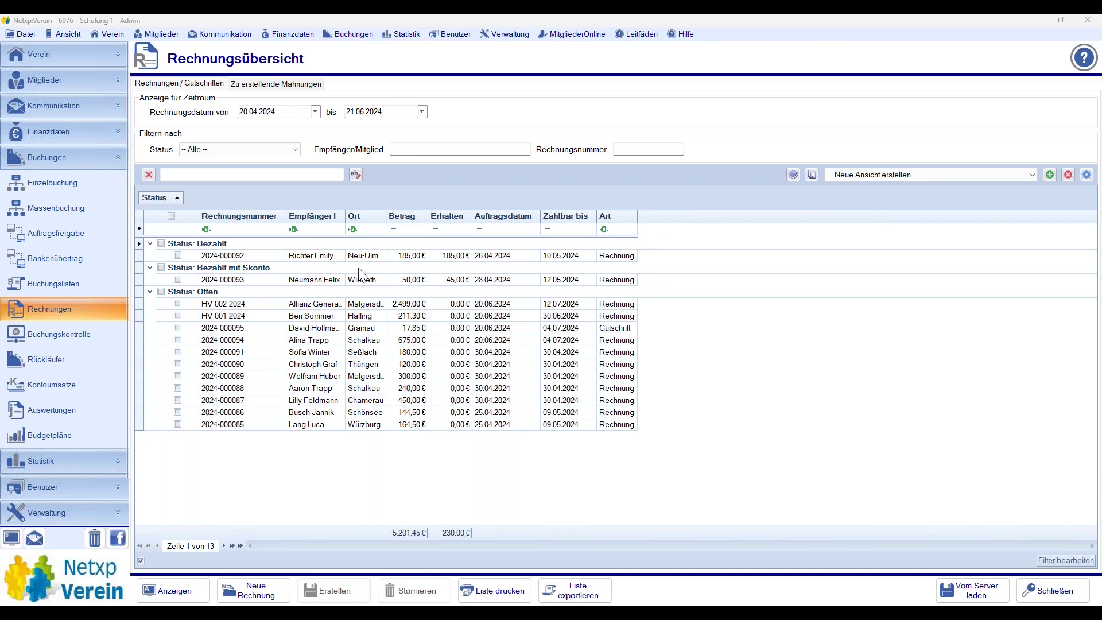
- View invoices for the period 20.04.2023 to 21.06.2023, look through the status filter options and reopen the overview
click(273, 112)
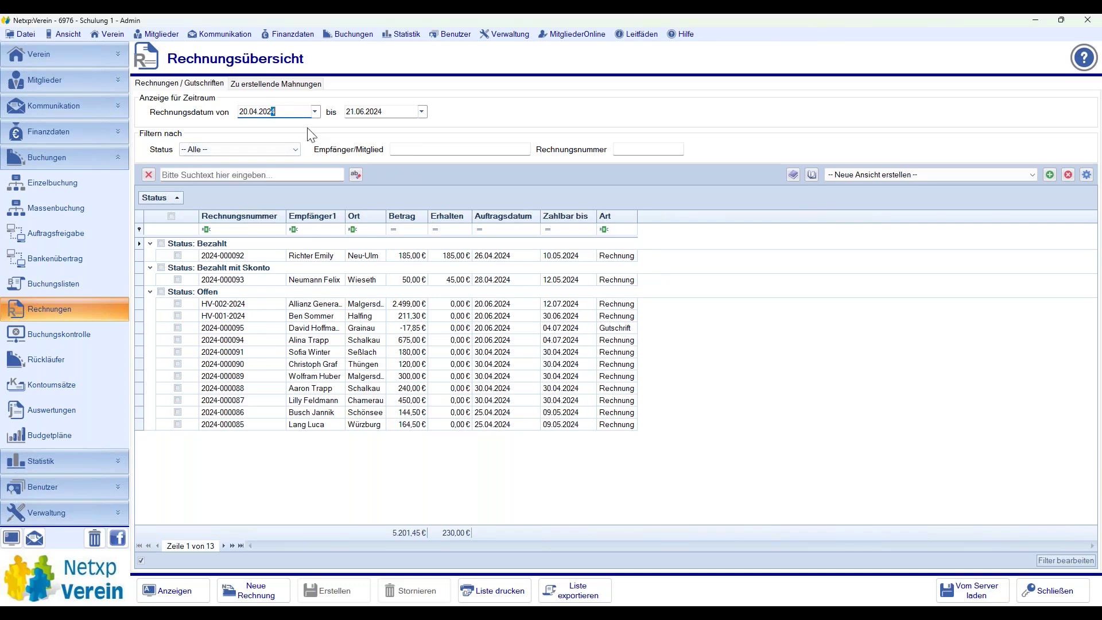
text(3)
click(383, 112)
key(BackSpace)
key(BackSpace)
text(23)
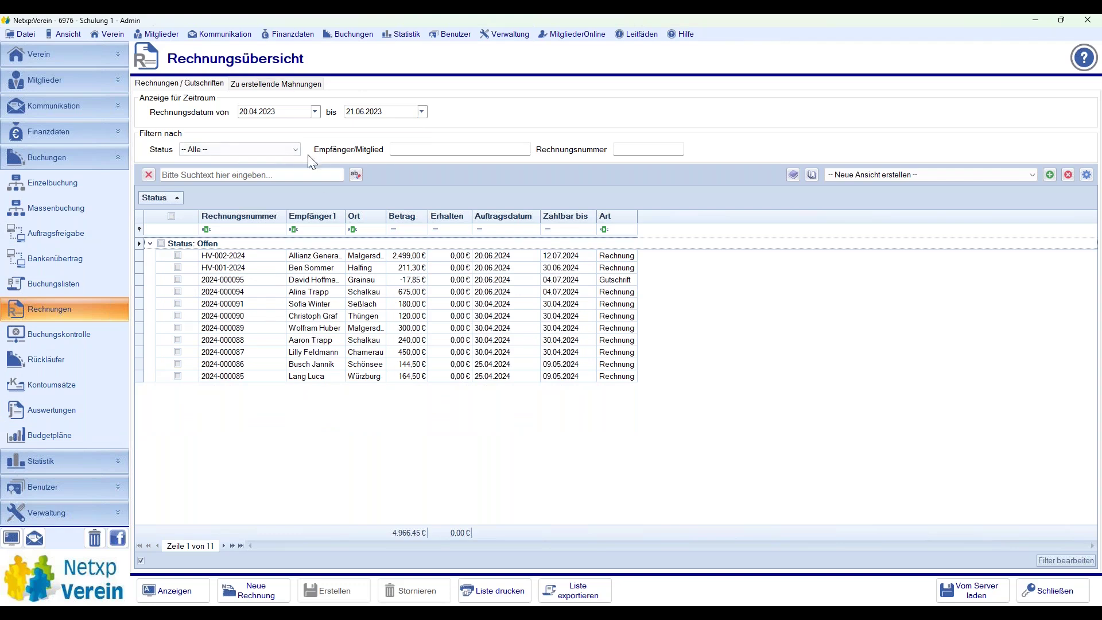
click(233, 149)
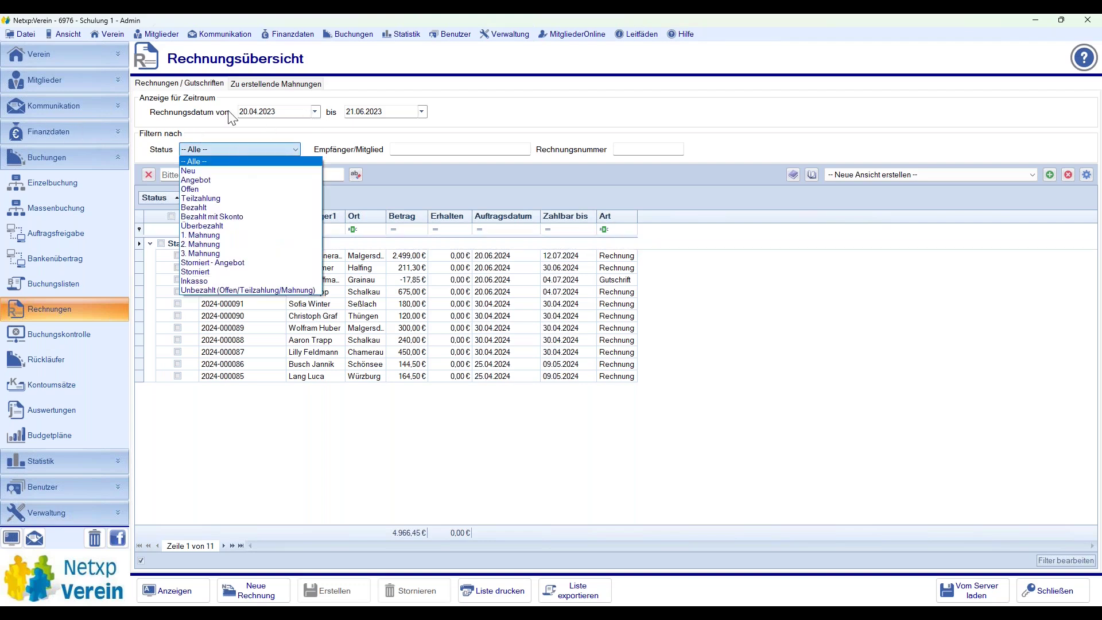
click(44, 304)
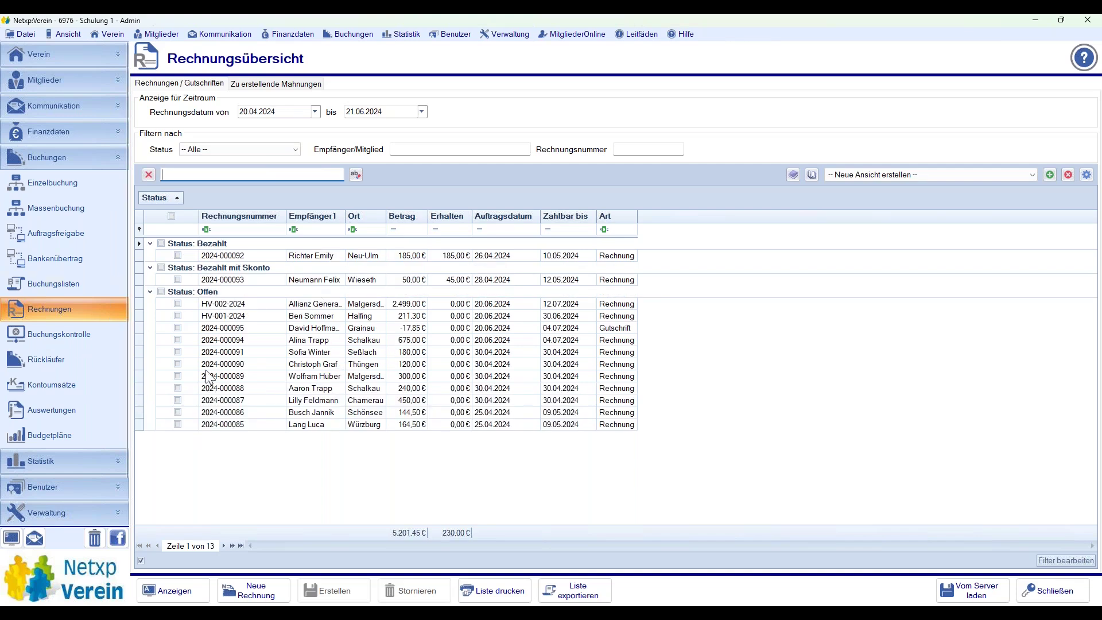
- Start a new invoice based on the open 120,00 € invoice from Thüngen and choose the template Artikelrechnung
click(178, 363)
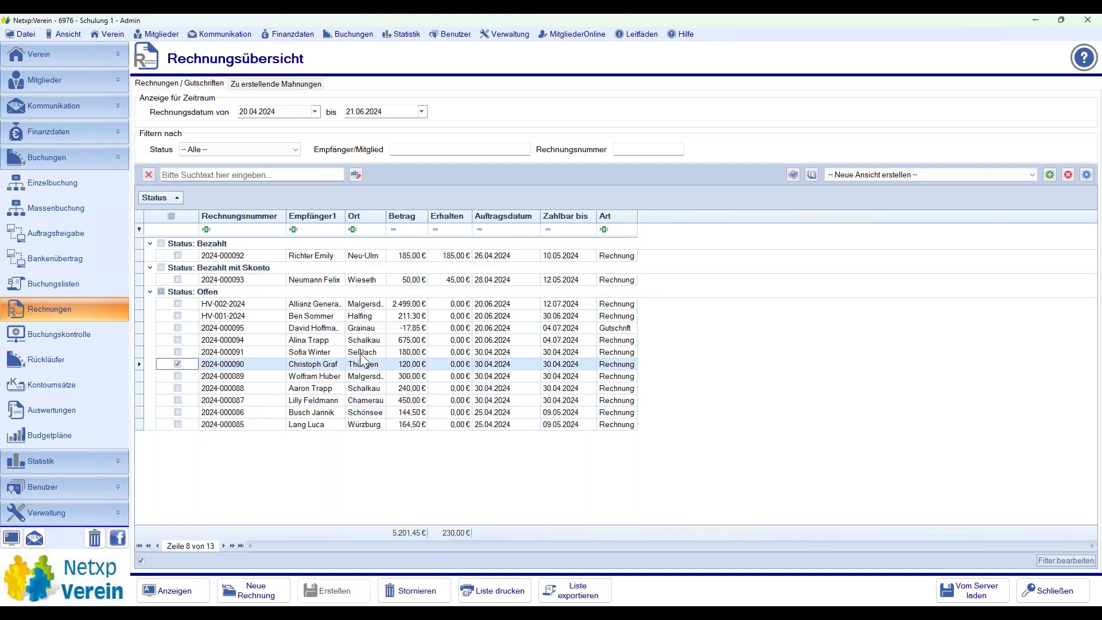
right_click(219, 370)
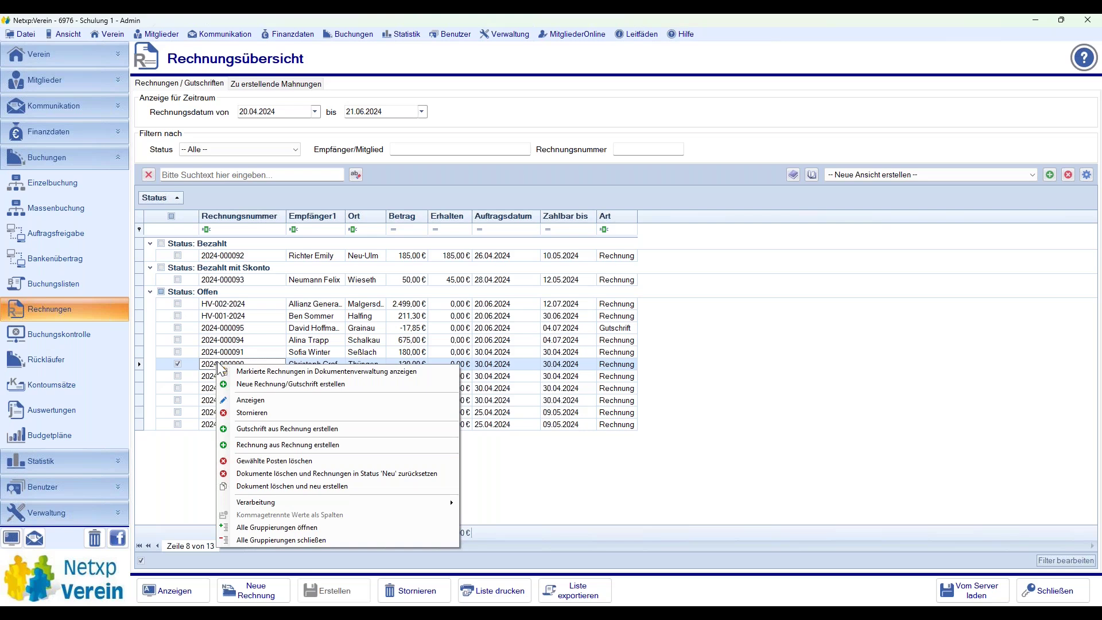
click(325, 445)
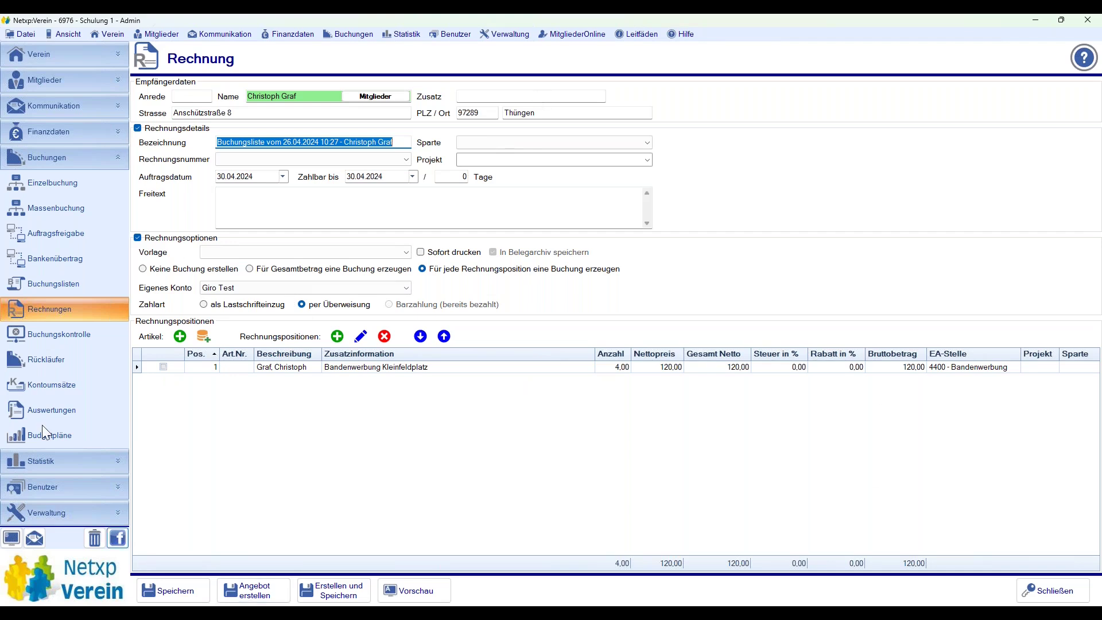
click(389, 252)
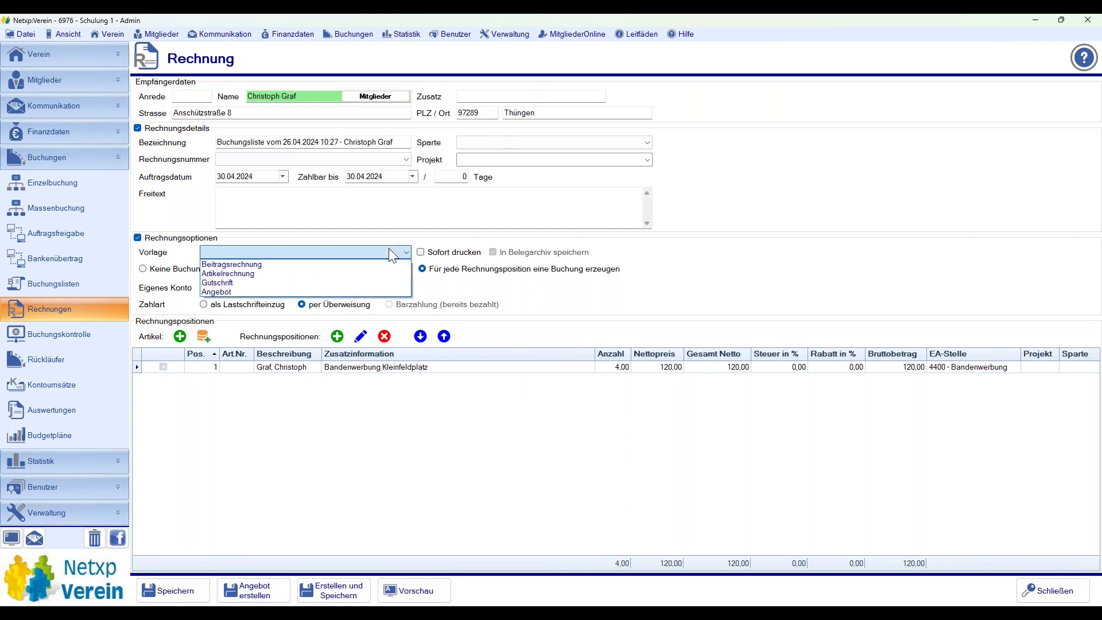
click(373, 272)
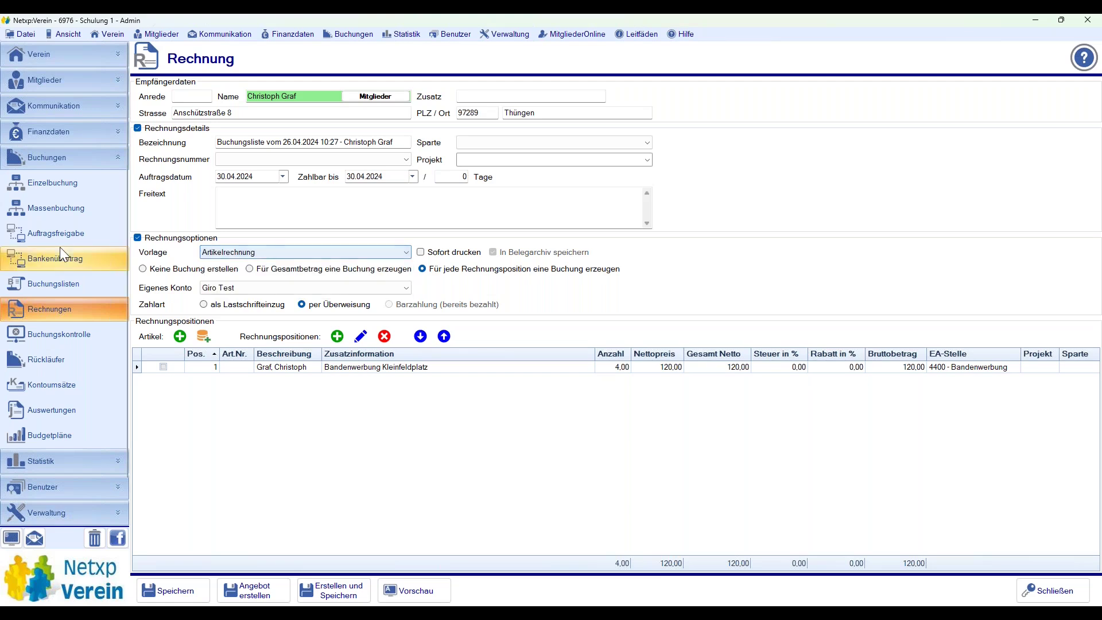
- Set the Auftragsdatum to 20.06.2024 and assign the invoice number from the Seminarkreis Hauptverein number range
click(283, 177)
click(283, 177)
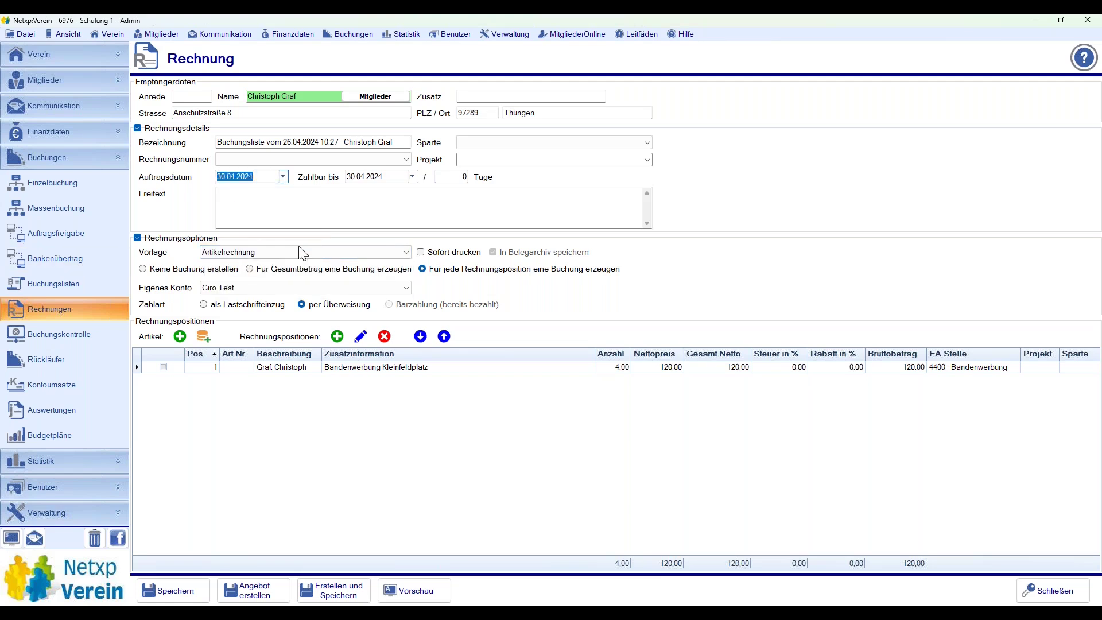
click(283, 177)
click(271, 267)
click(343, 593)
click(604, 359)
click(317, 160)
click(319, 172)
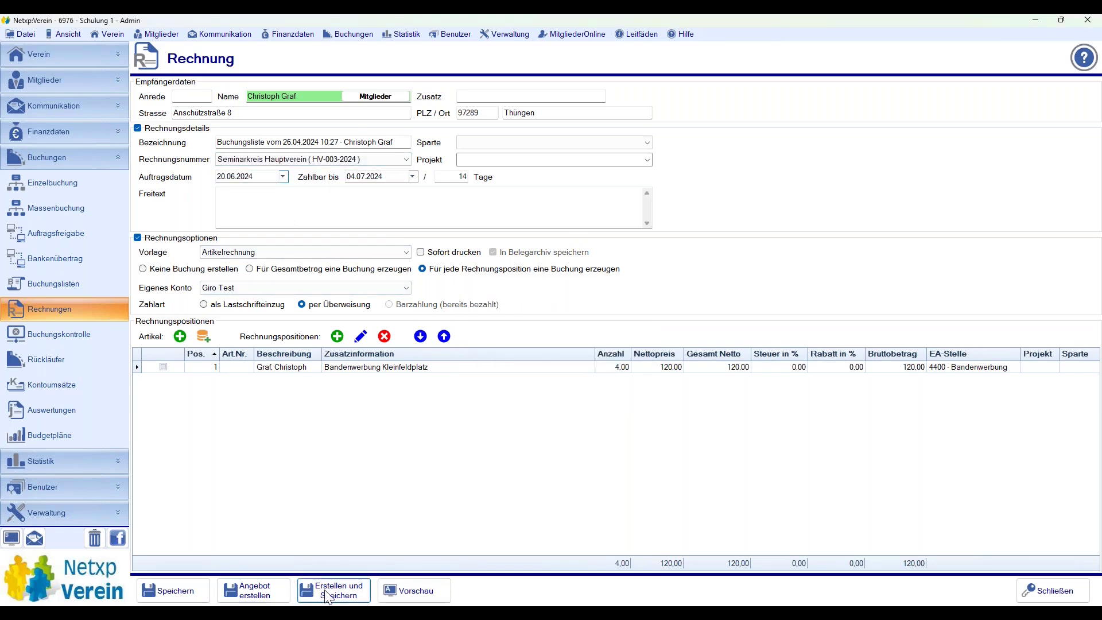
- Set the quantity of the Bandenwerbung Kleinfeldplatz position to 5, then create and save the invoice
click(620, 368)
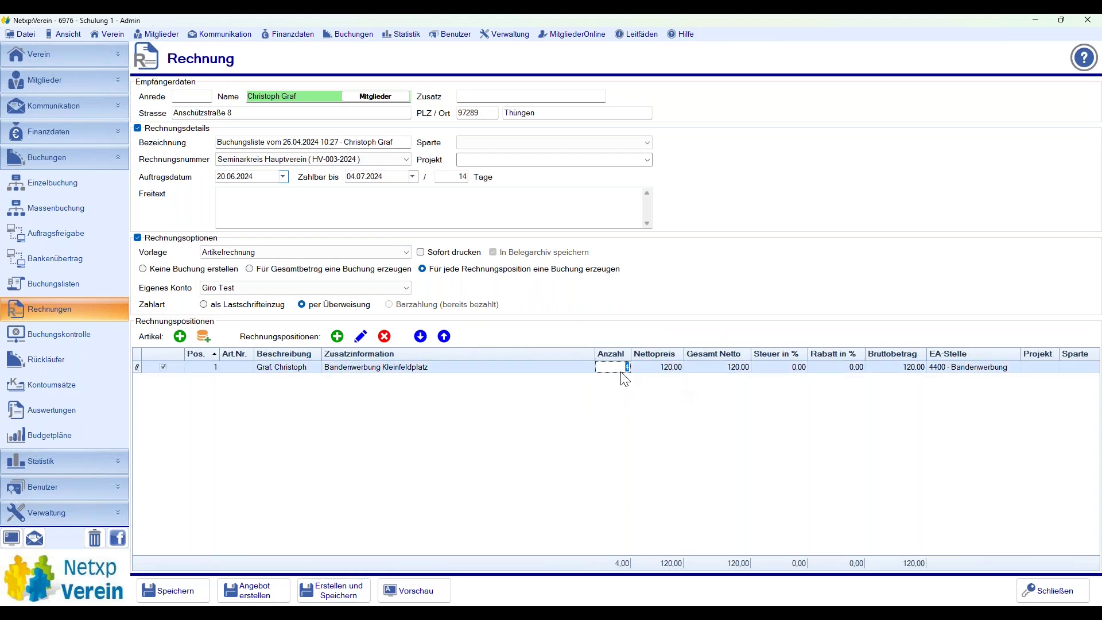
text(5)
key(Return)
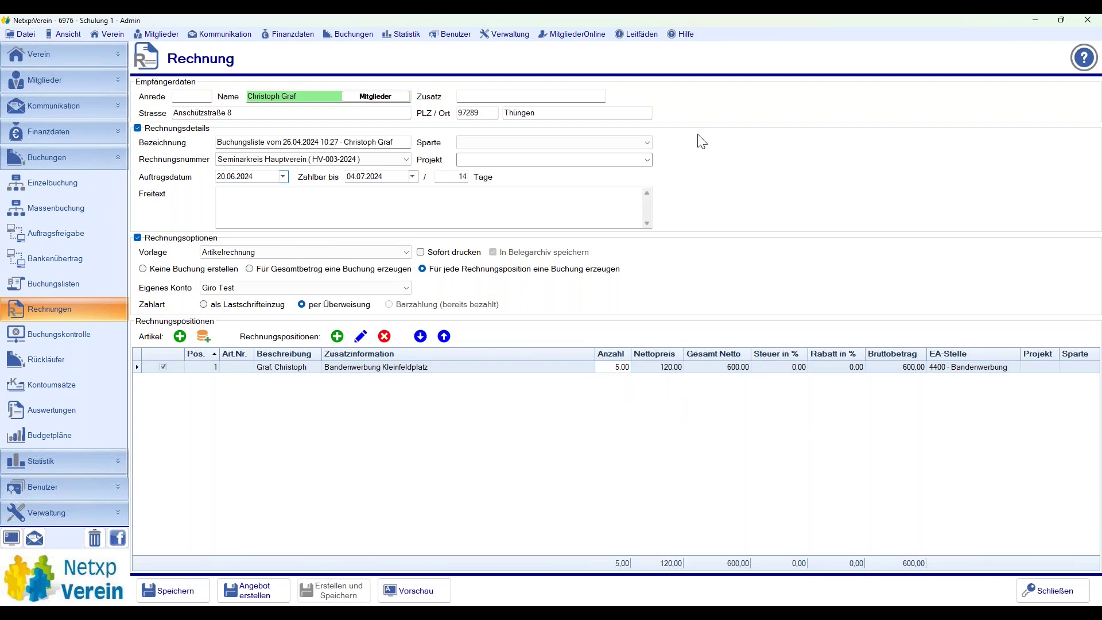
key(ctrl+s)
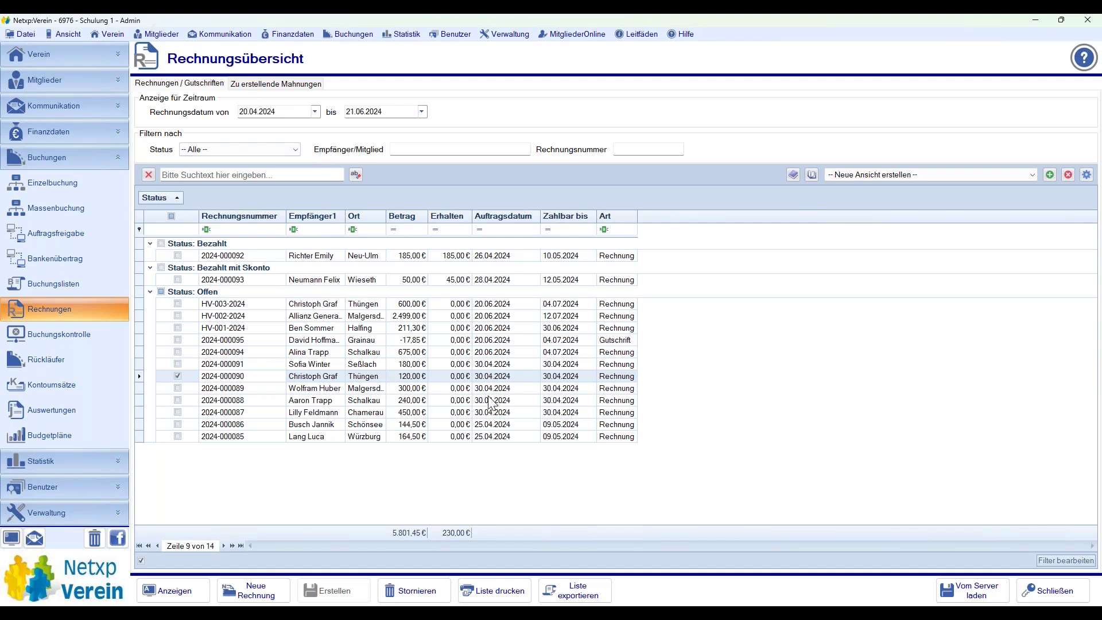
- Mark only the paid 185,00 € invoice from Neu-Ulm and start a Gutschrift from it
click(177, 256)
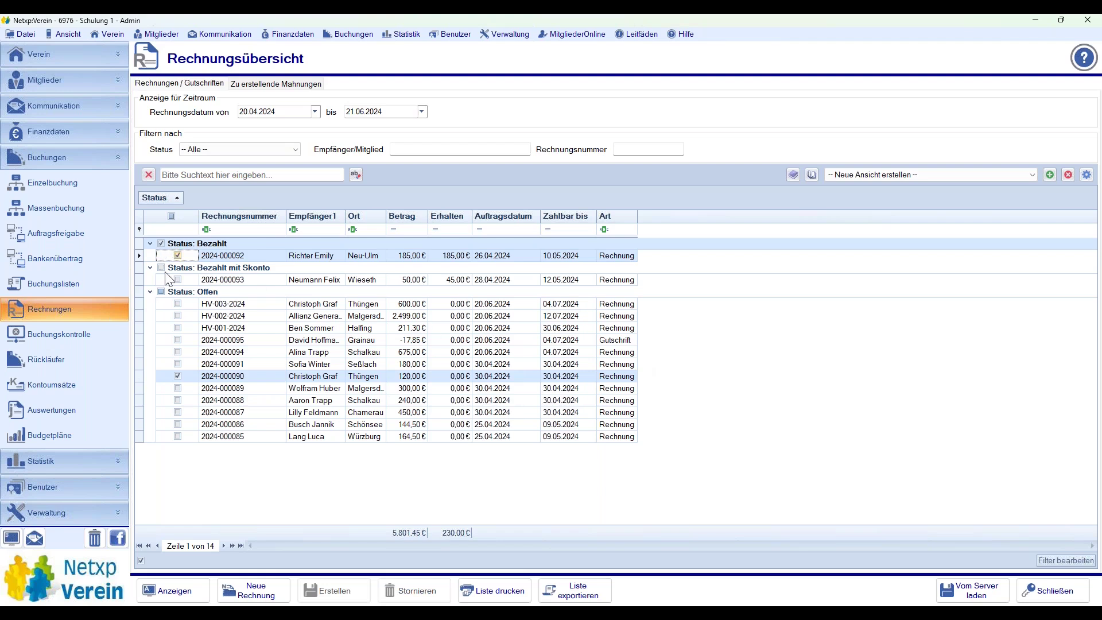
click(177, 376)
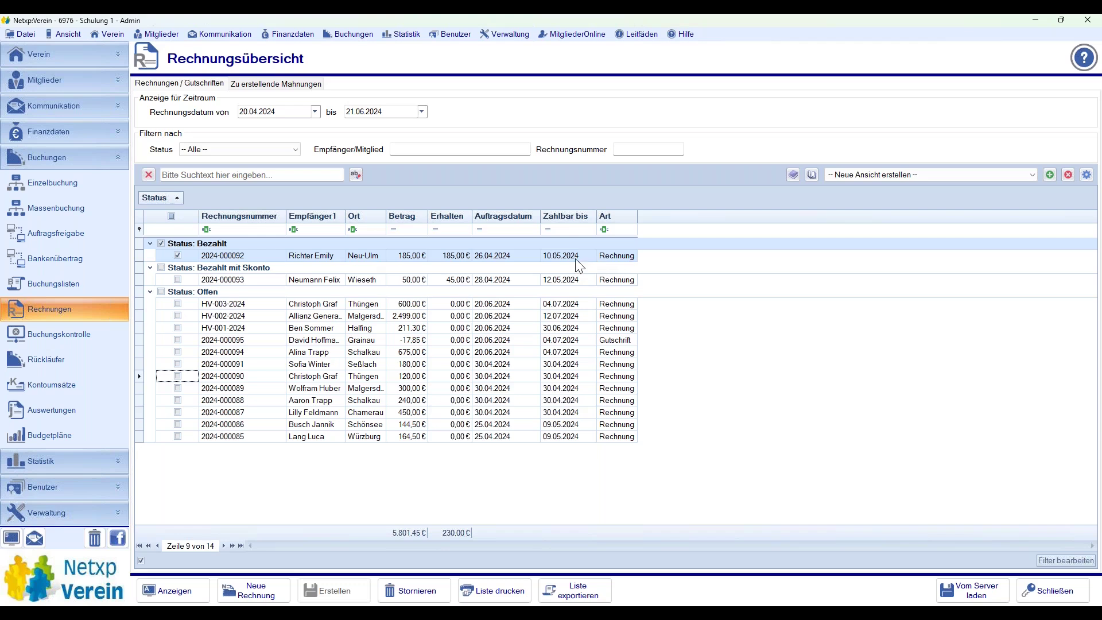
right_click(317, 256)
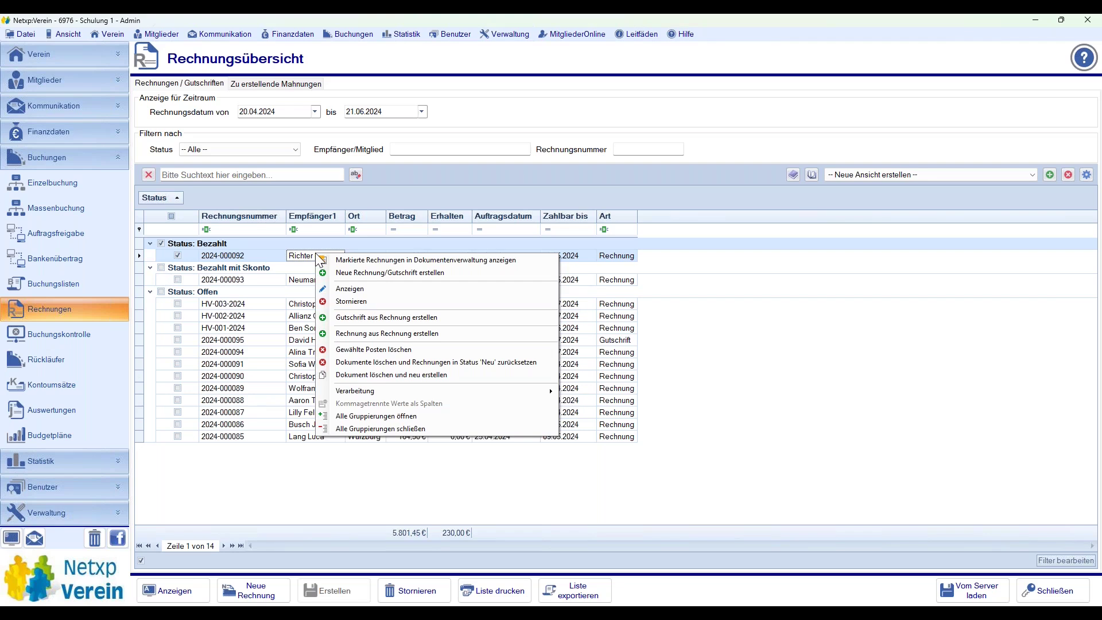
click(465, 315)
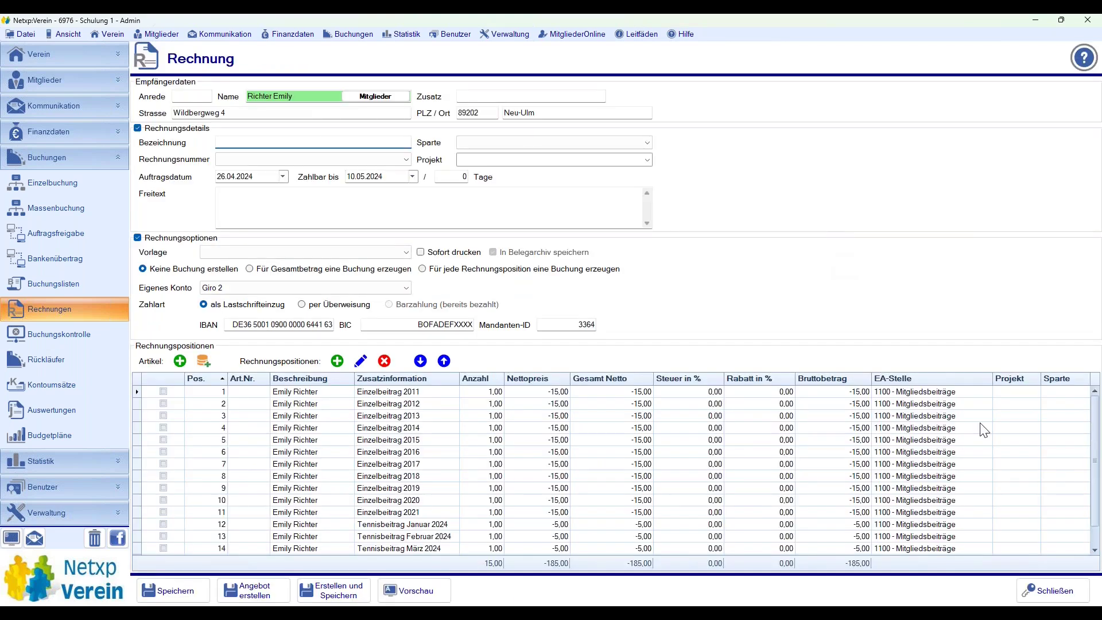
- Check the credit note's positions, choose the template Gutschrift and generate a booking for each Rechnungsposition
scroll(1094, 470, down, 1)
click(1095, 391)
click(370, 253)
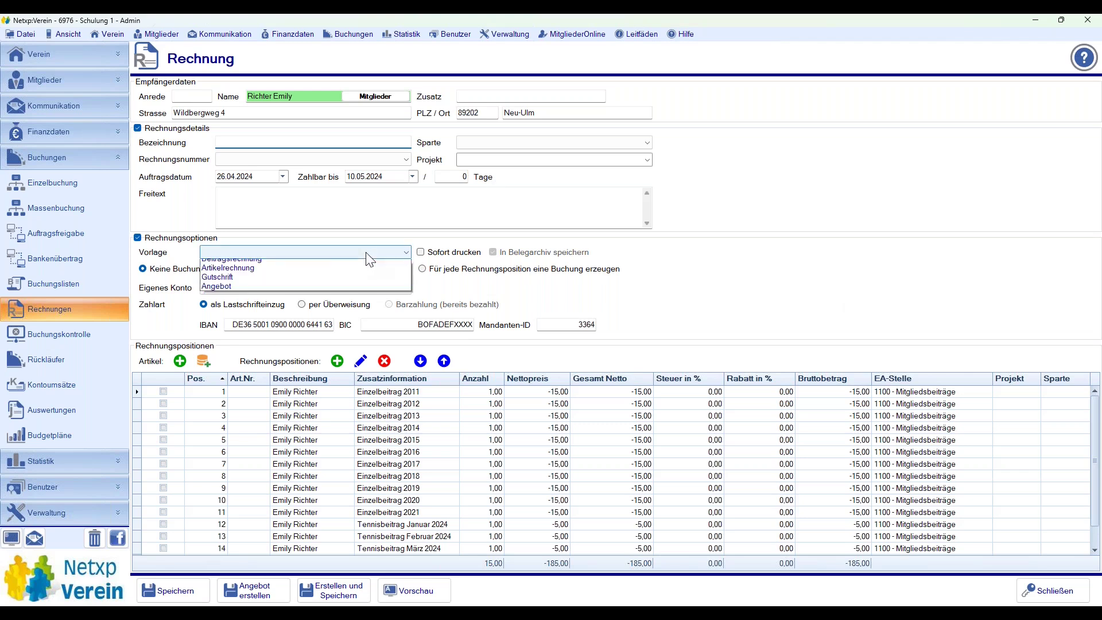
click(355, 283)
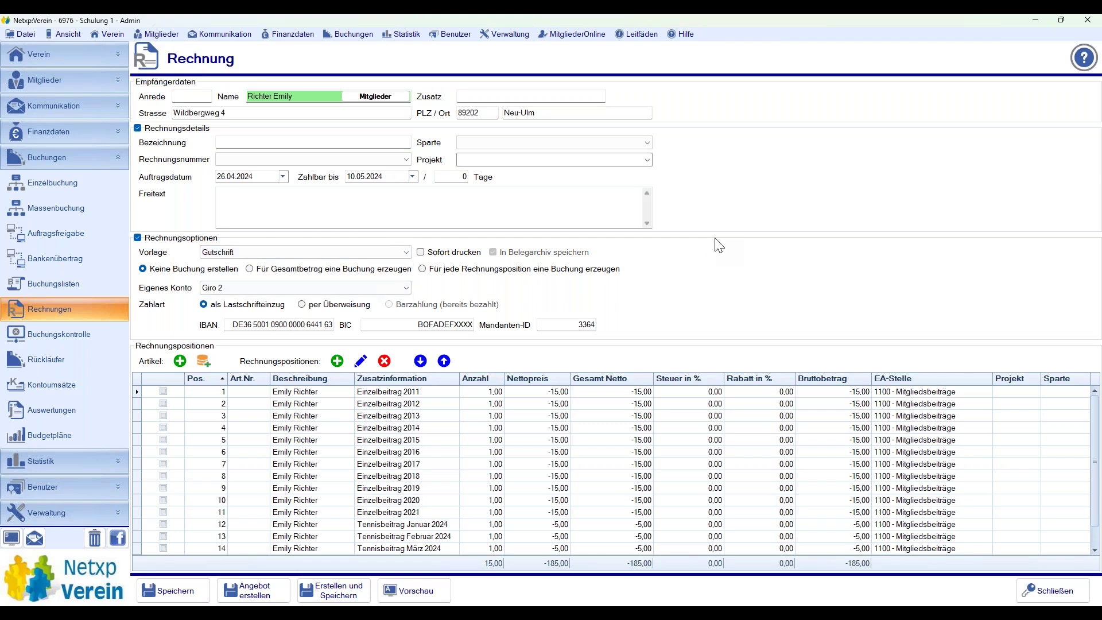
click(423, 269)
click(256, 252)
click(255, 250)
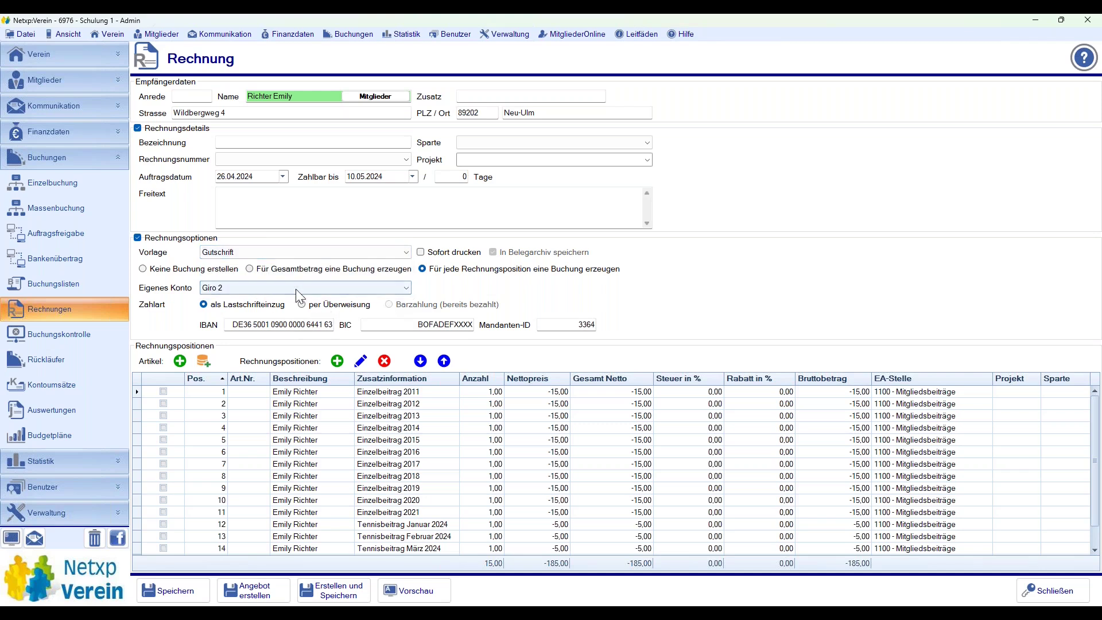
- Try Kioskkasse as the credit note's Eigenes Konto, and return it to Giro 2 with payment per Überweisung
click(295, 288)
click(256, 377)
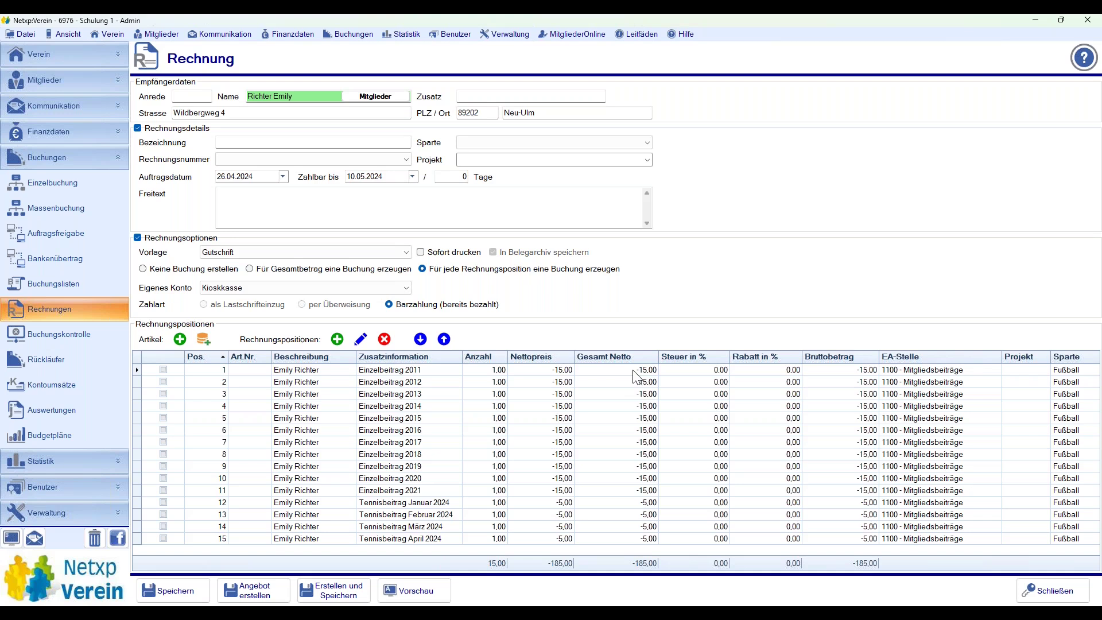
click(405, 288)
click(344, 336)
click(833, 265)
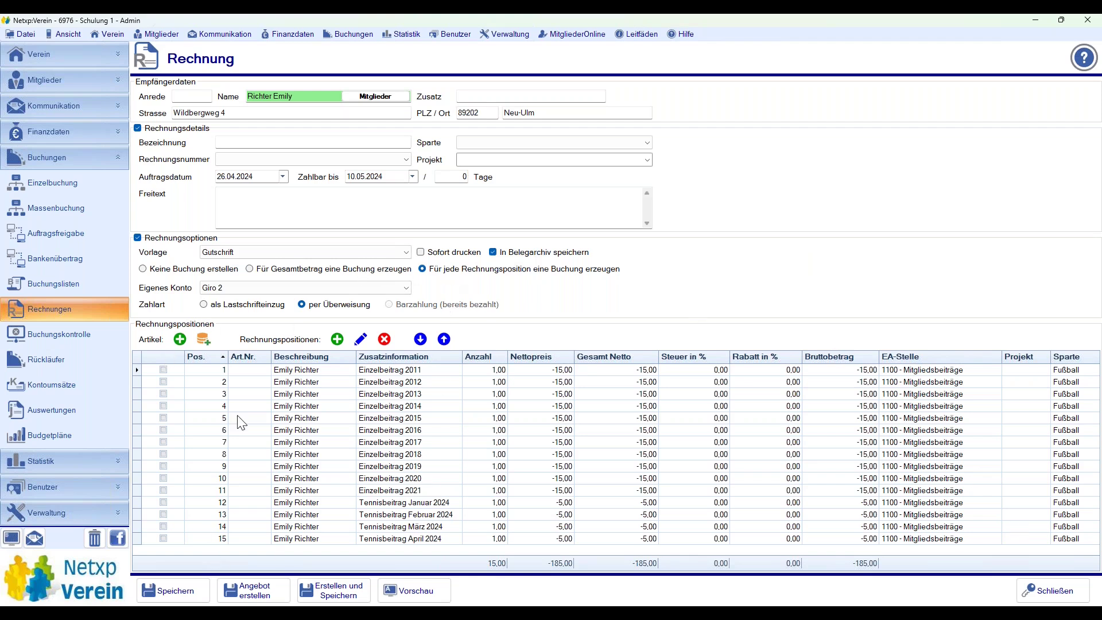
- Assign a number from the Seminarkreis Hauptverein range to the credit note, then create and save it
click(331, 589)
click(599, 359)
click(406, 159)
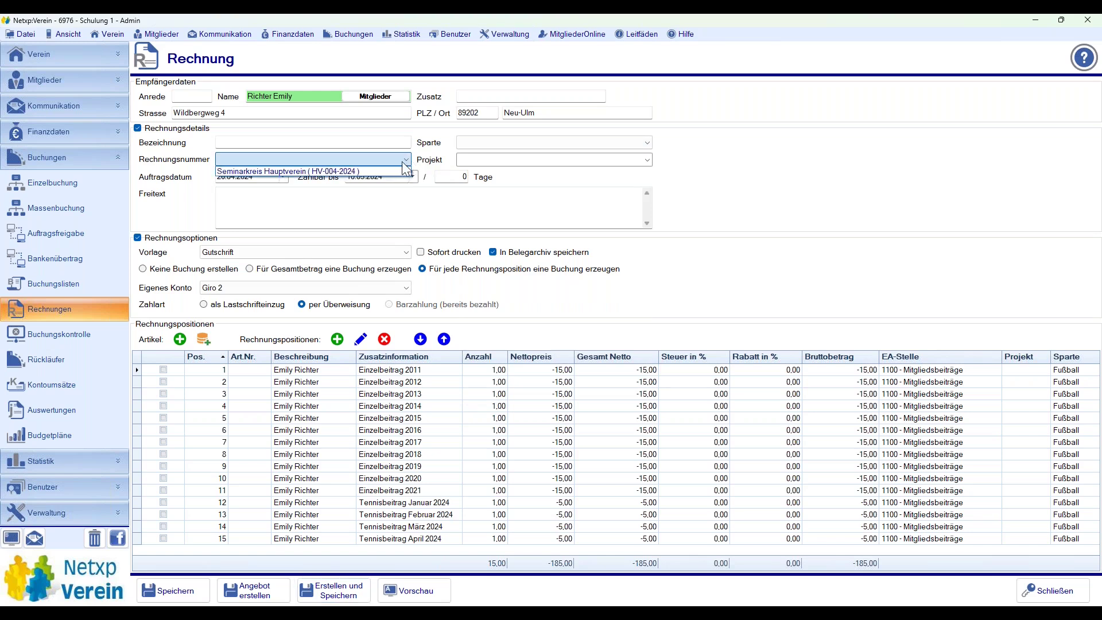
click(401, 171)
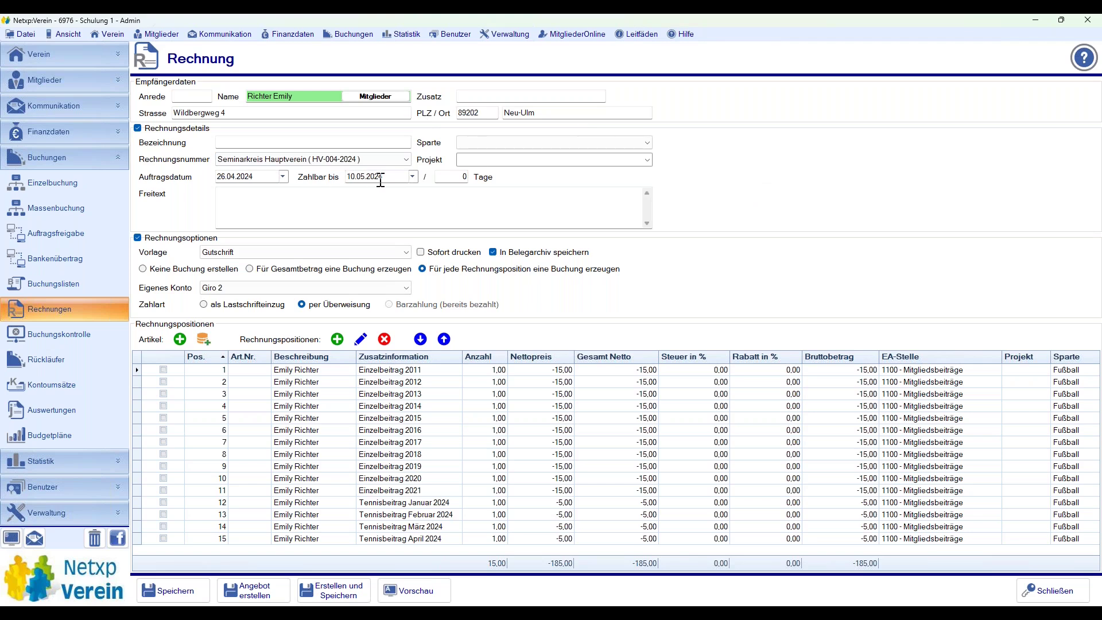
click(337, 589)
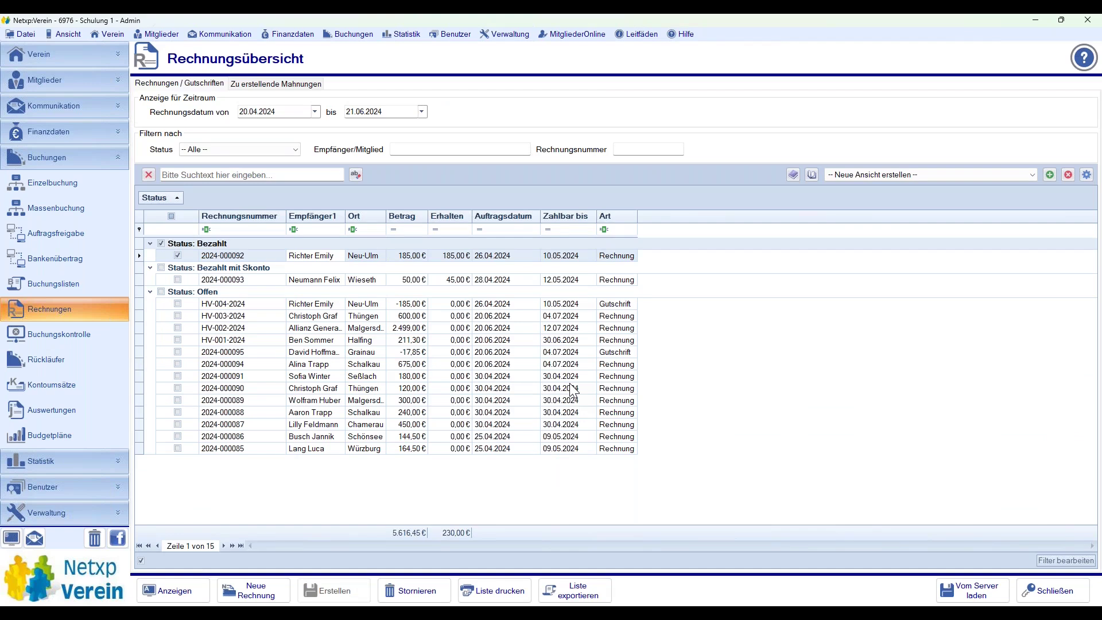
- Review the PDF of the new -185,00 € Gutschrift and examine the pending transfers in the Bankenübertrag
click(402, 306)
double_click(330, 306)
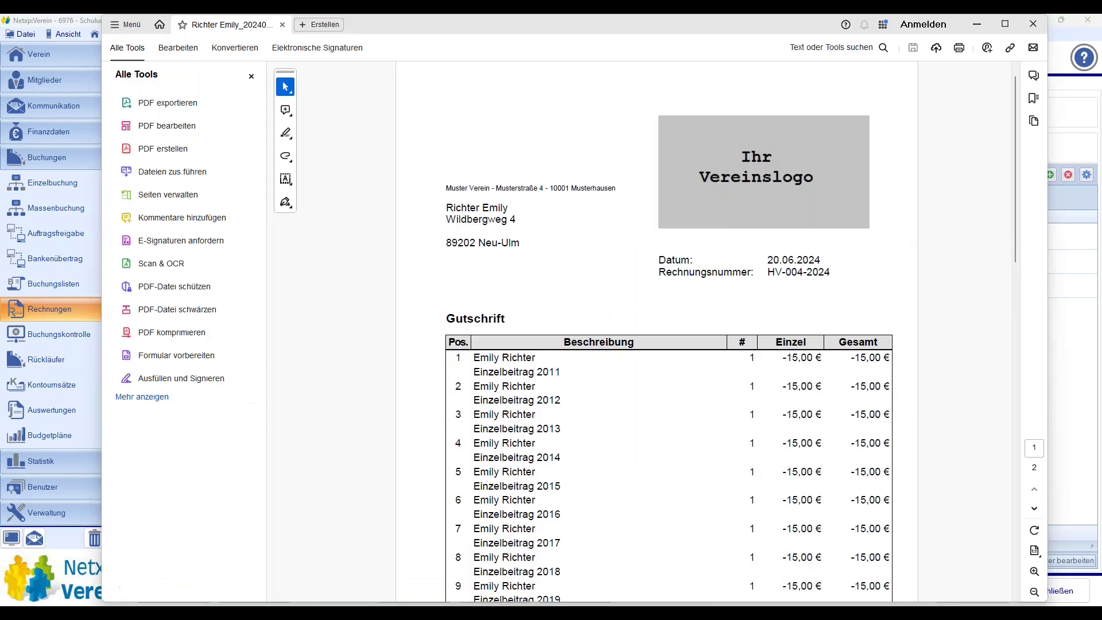
drag(447, 317, 504, 319)
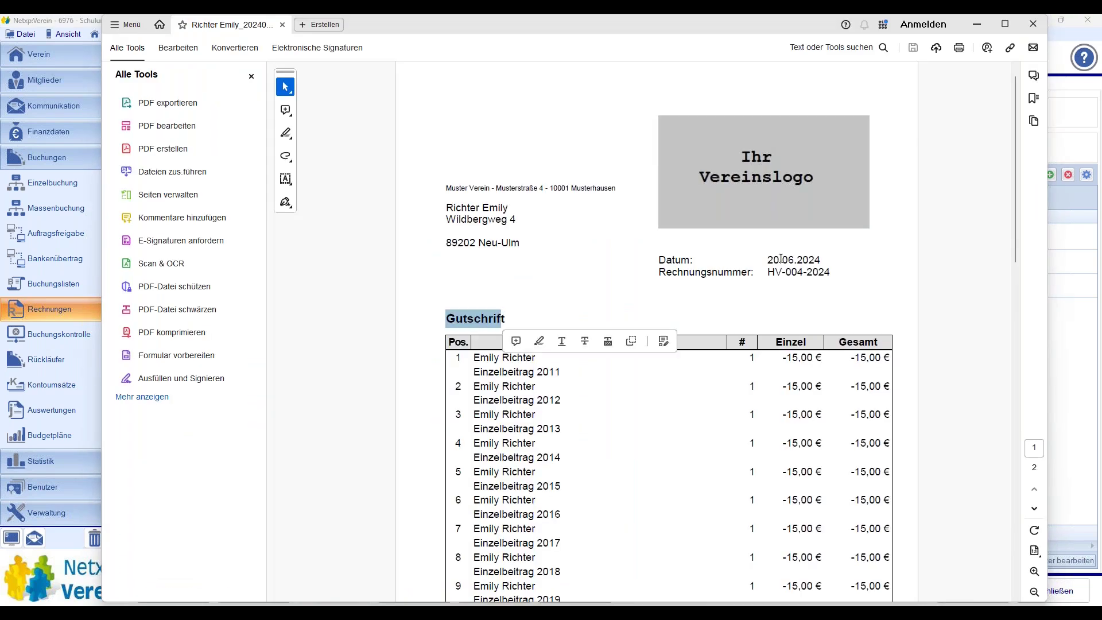
scroll(784, 257, down, 15)
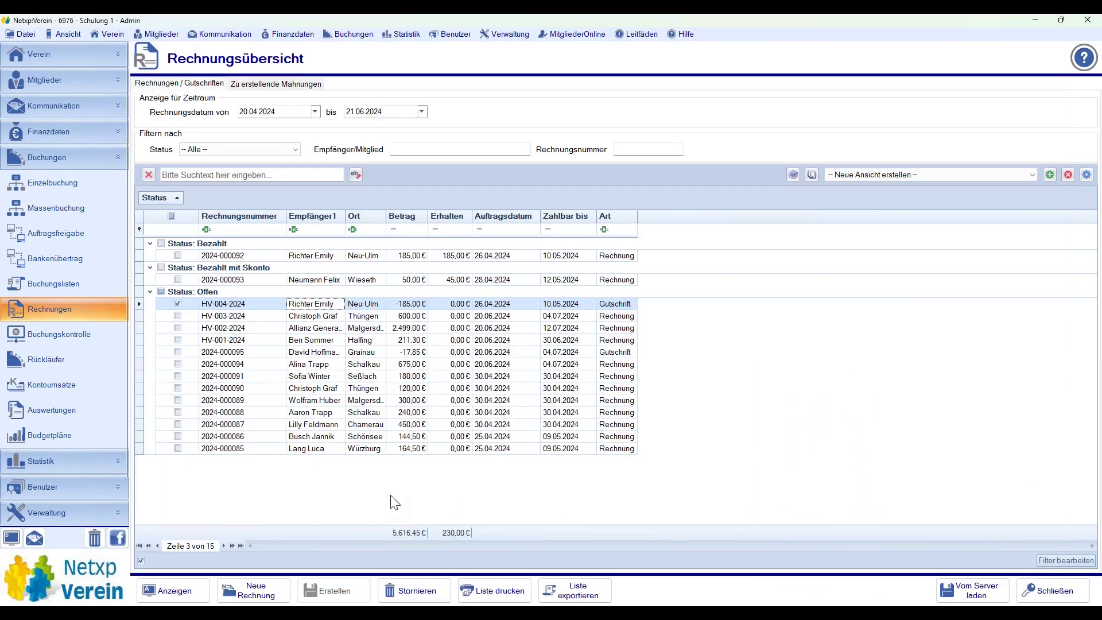
click(54, 260)
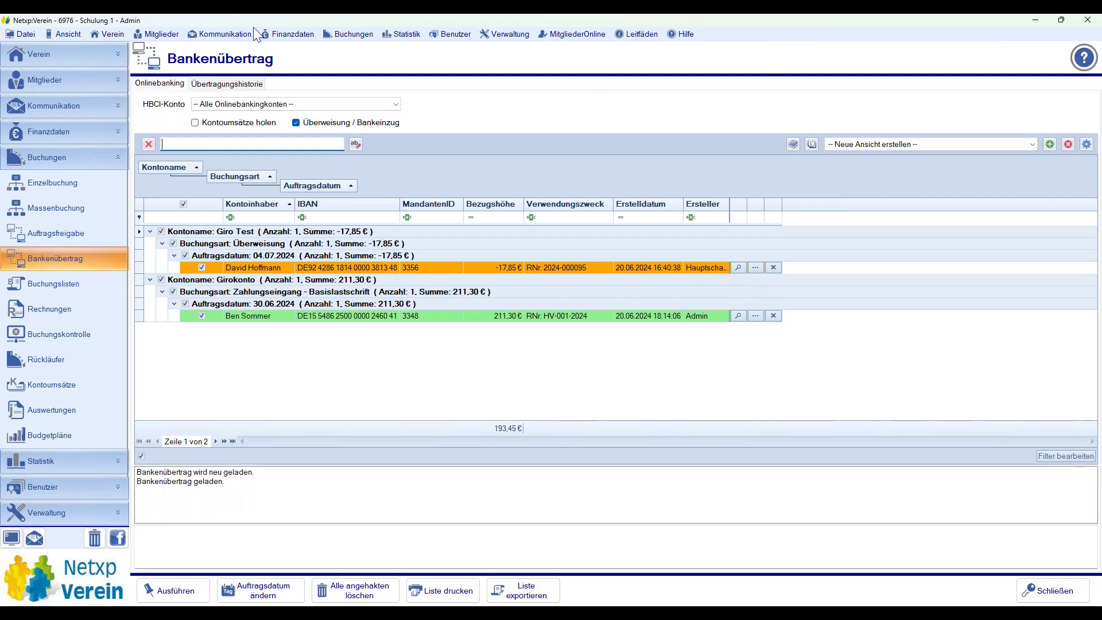
click(290, 34)
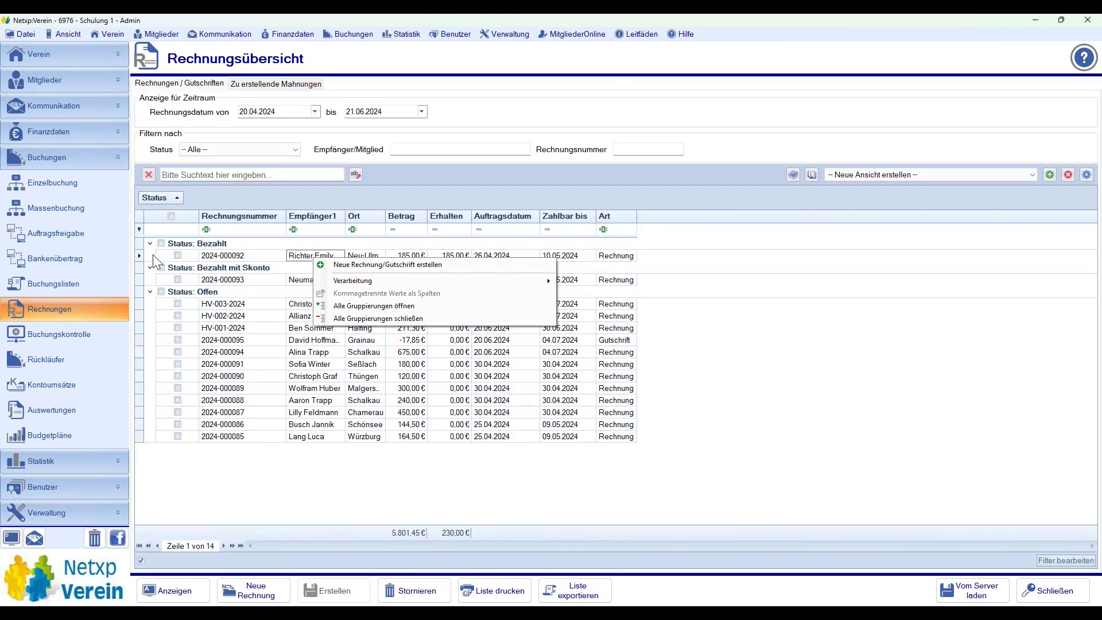
- Start another Gutschrift from the paid 185,00 € invoice in the Rechnungsübersicht
key(Escape)
right_click(213, 256)
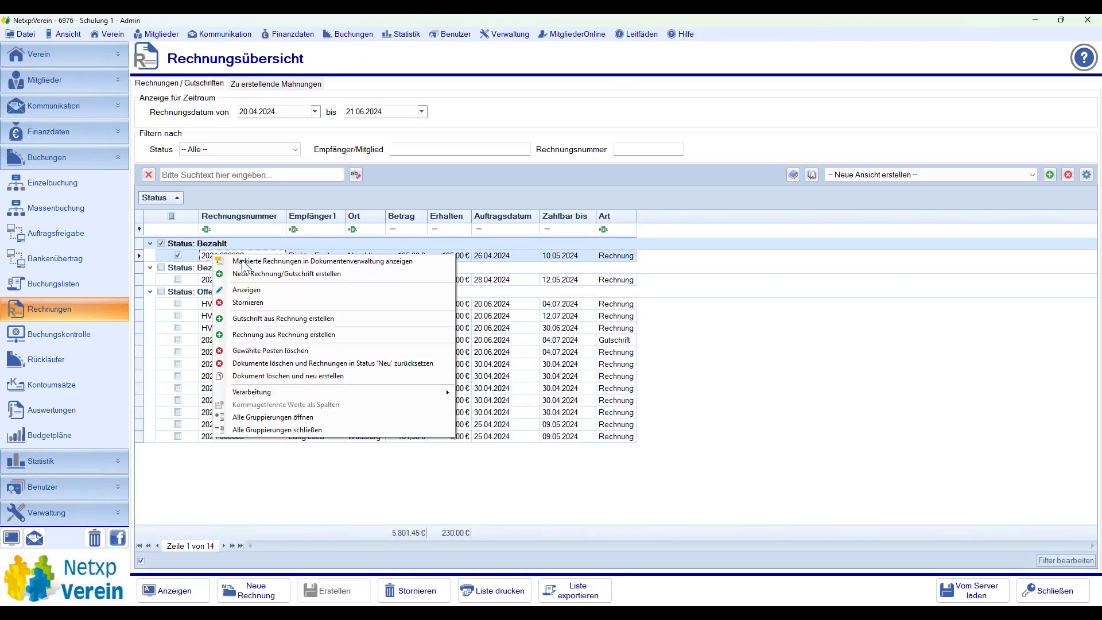
click(304, 318)
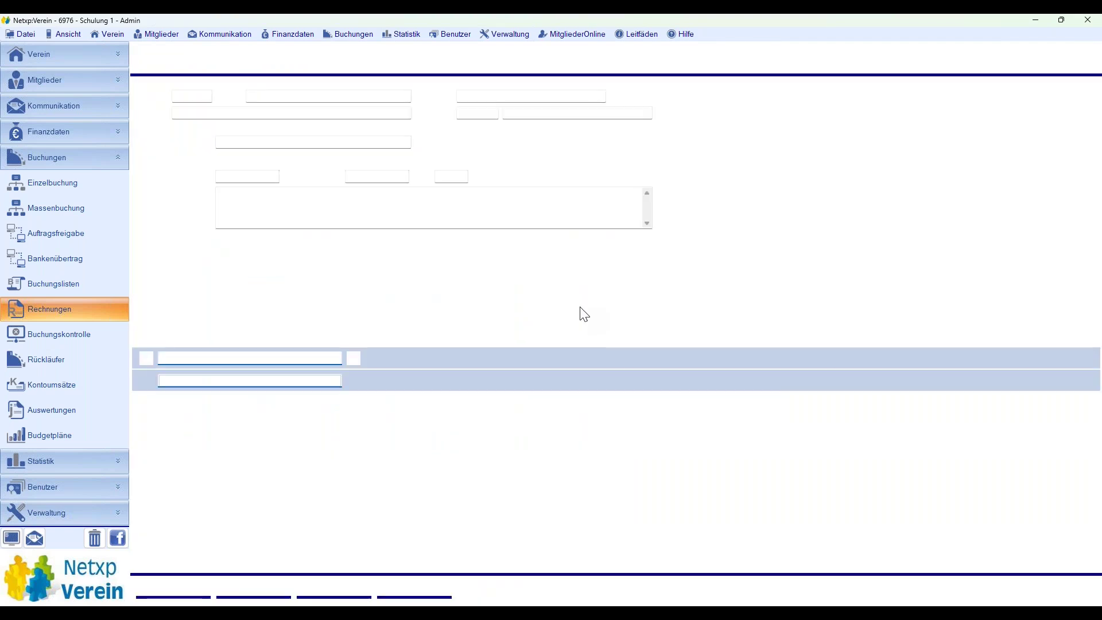
- Set the credit note's Eigenes Konto to Girokonto and its Zahlart to Lastschrifteinzug
click(230, 325)
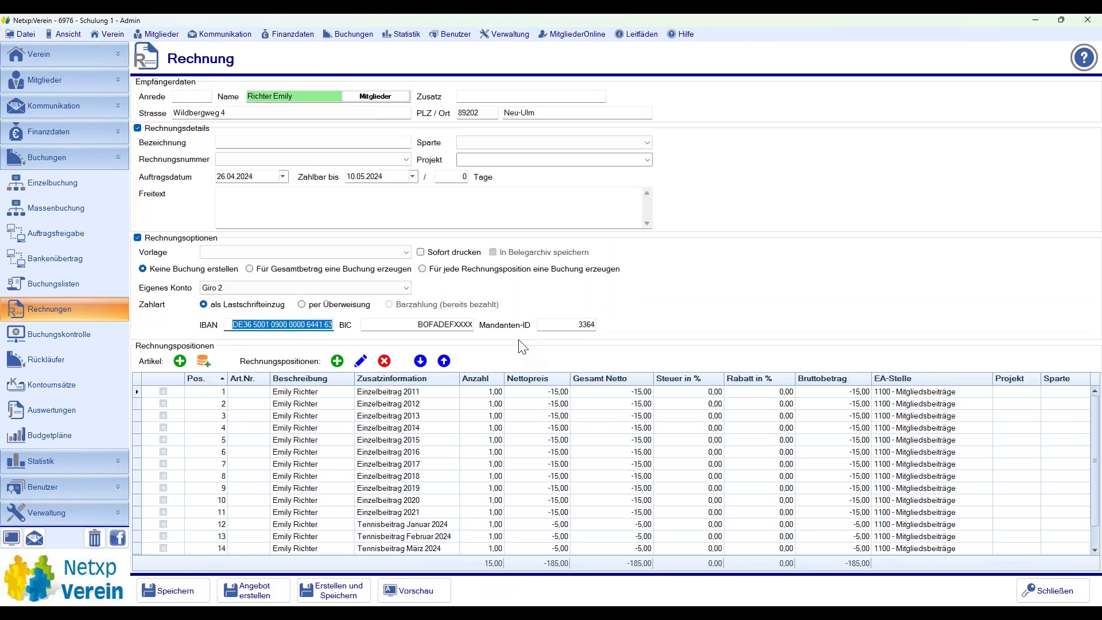
click(281, 288)
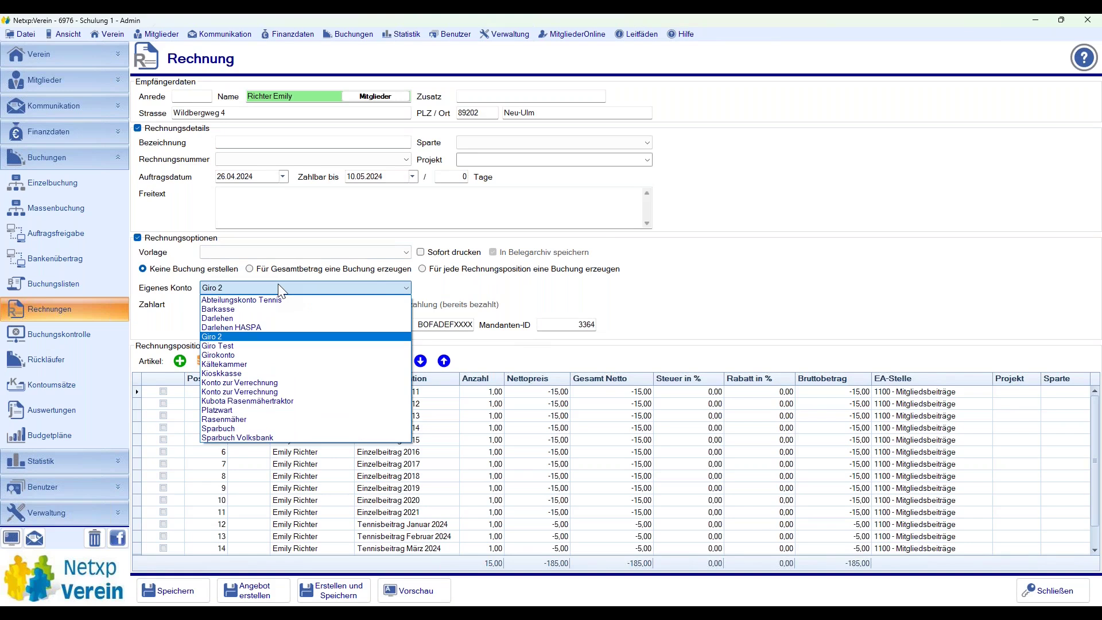
click(251, 356)
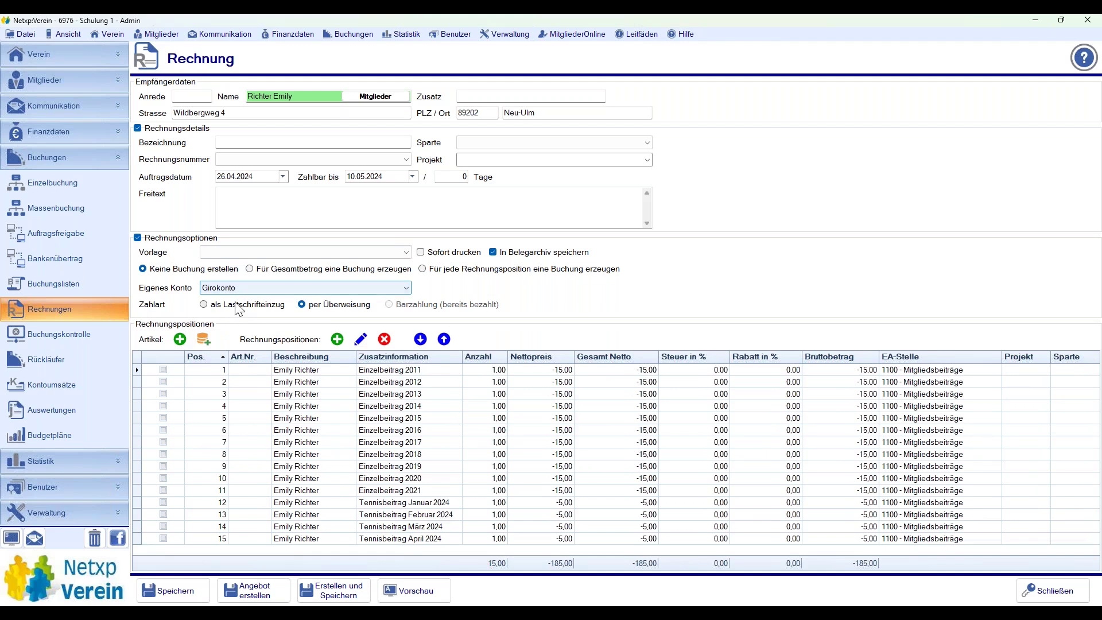
click(242, 304)
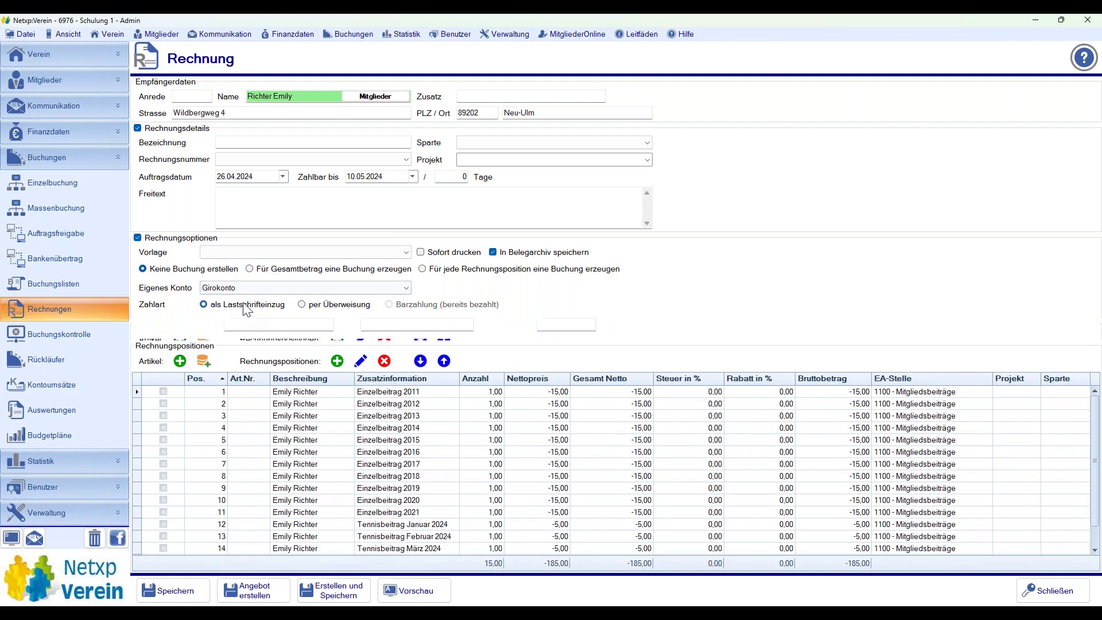
- Look through the template choices and positions, and set the credit note to generate one booking for the Gesamtbetrag
click(288, 252)
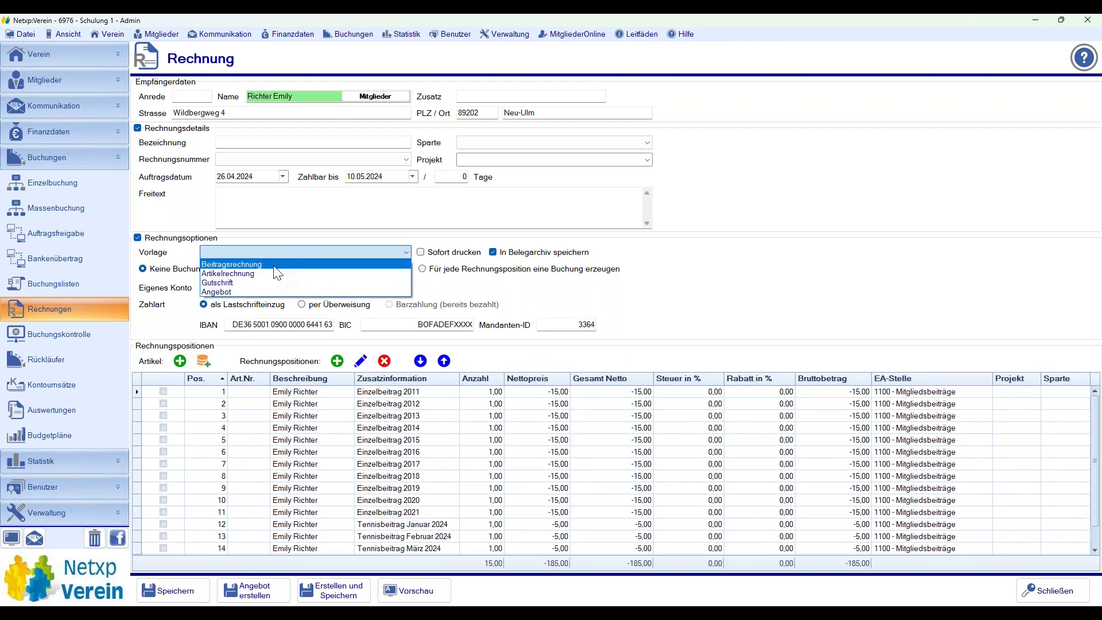
click(827, 232)
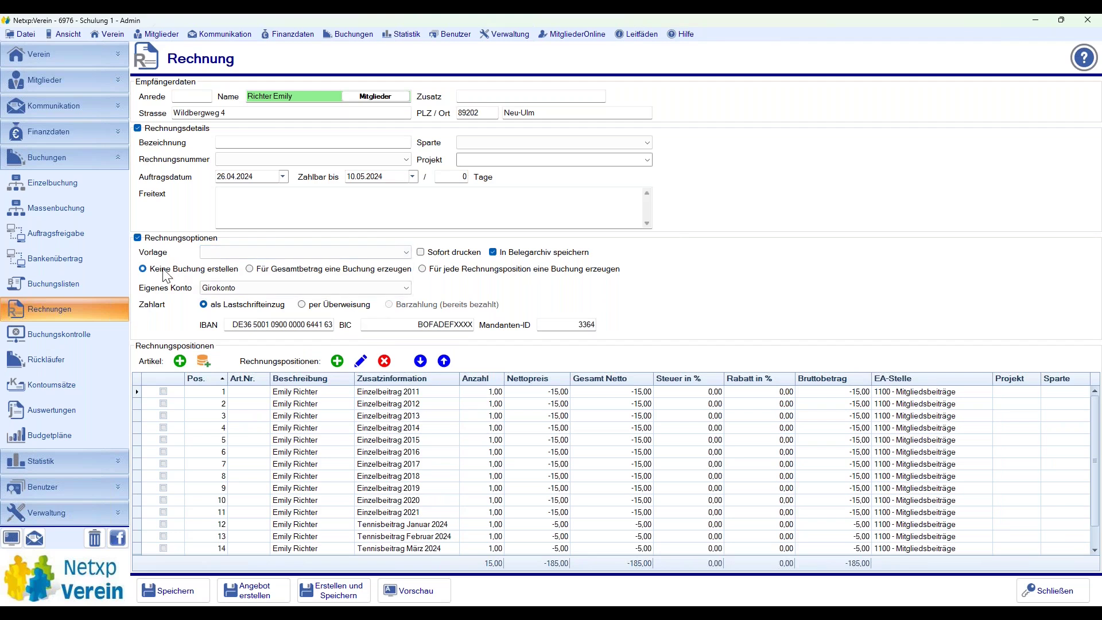
click(424, 269)
scroll(888, 414, down, 1)
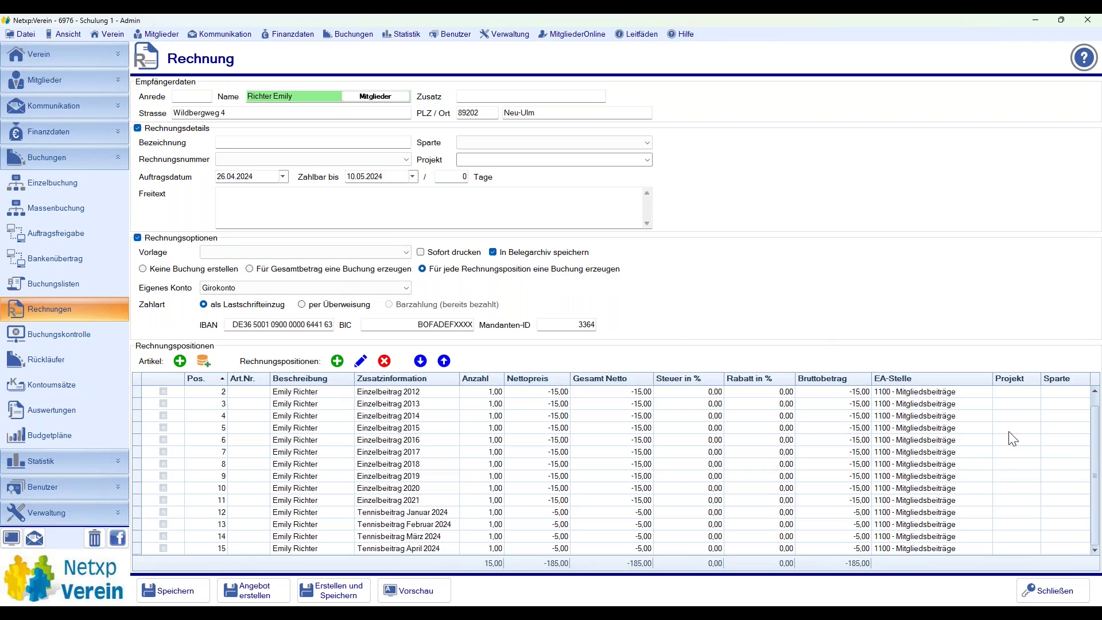
scroll(1019, 492, up, 1)
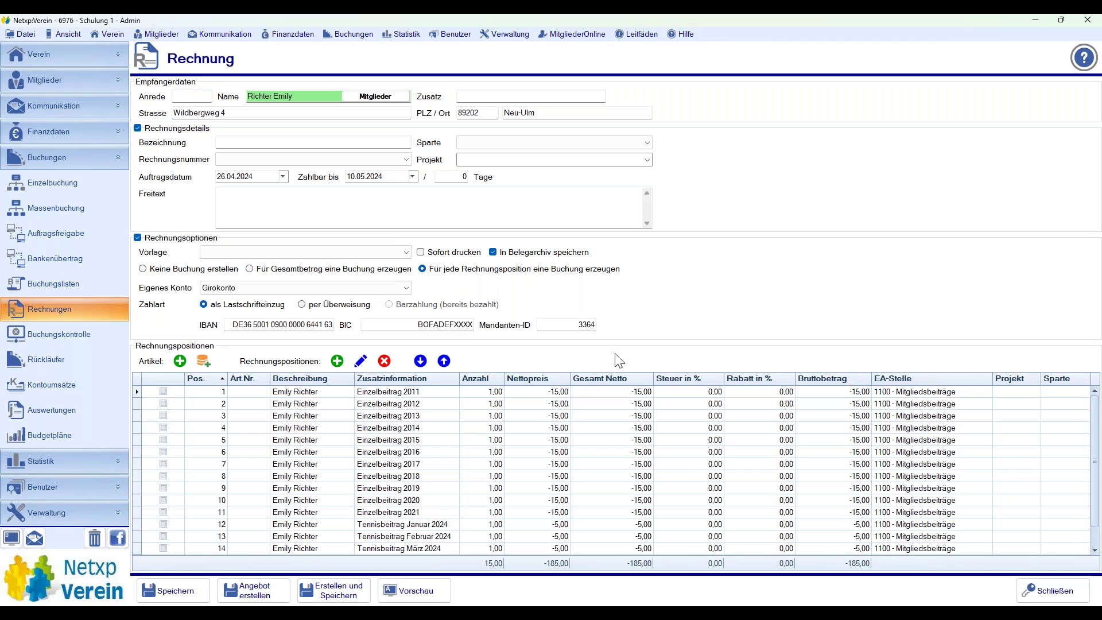
click(337, 268)
- Assign the credit note a number from the Seminarkreis Hauptverein range and choose the template Gutschrift
click(299, 160)
click(296, 170)
click(287, 253)
click(262, 282)
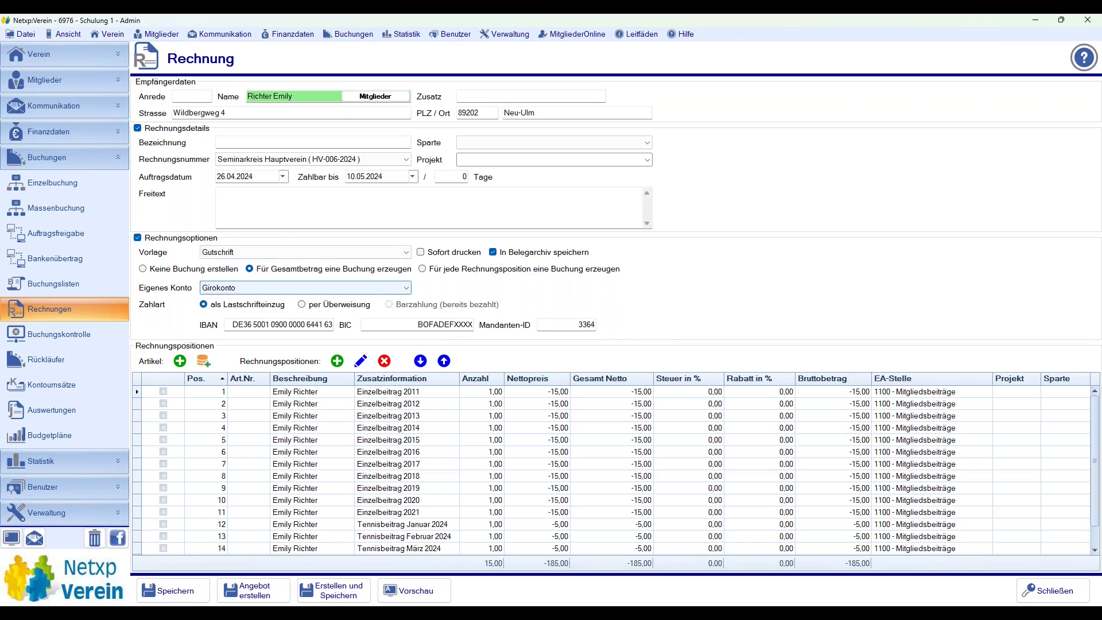
- Create and save the Girokonto credit note and open the Bankenübertrag to check its transfer
key(ctrl+s)
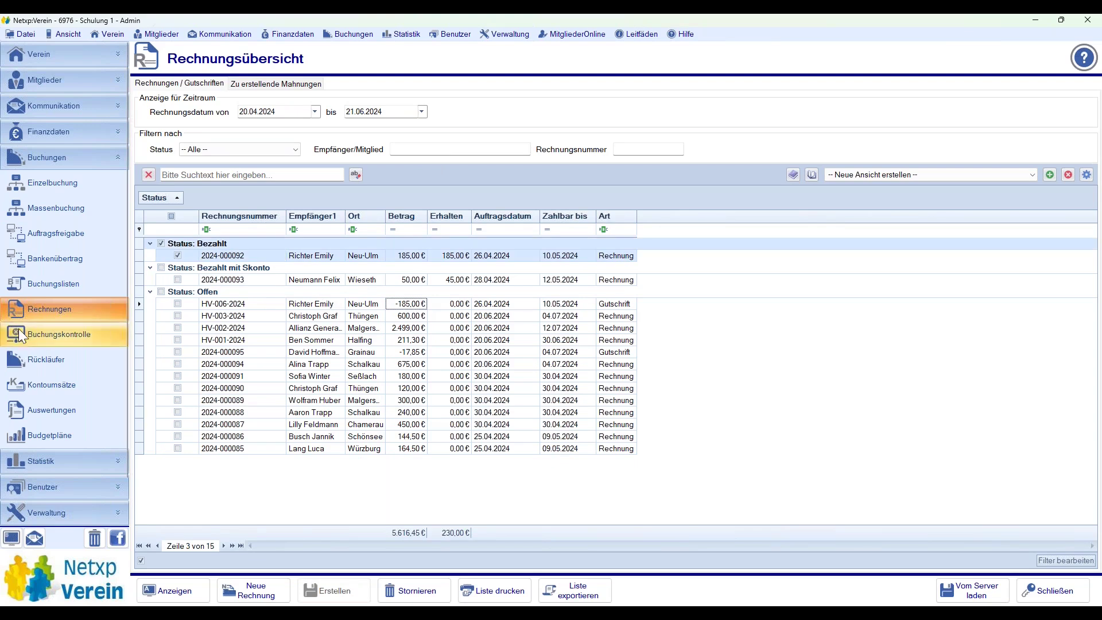
click(41, 260)
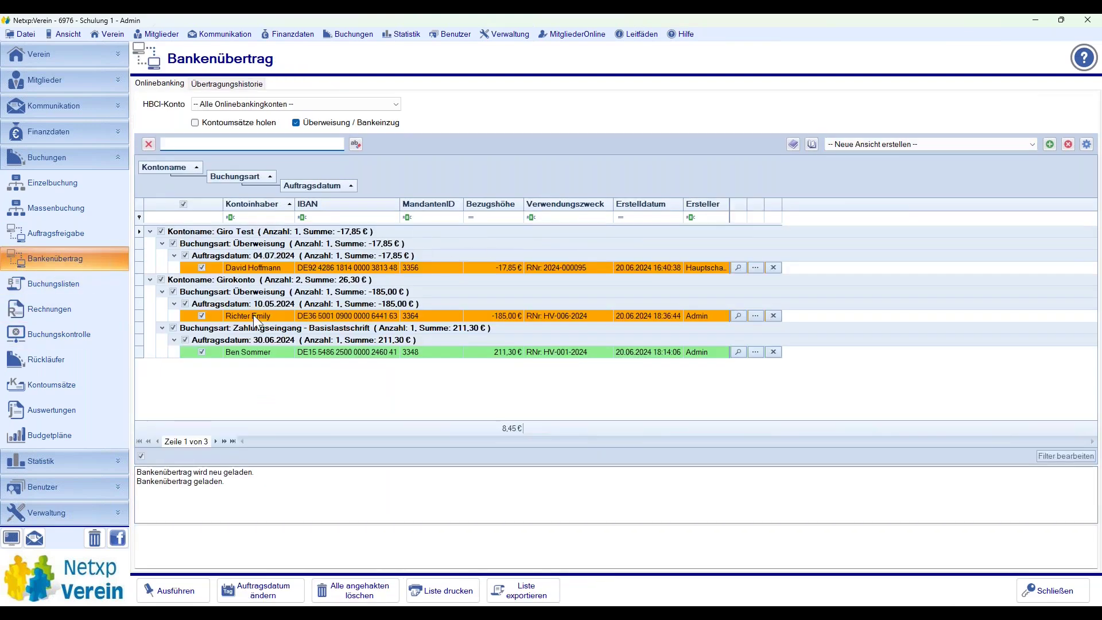
- Check the credit note's Überweisung in the Bankenübertrag and start a new invoice from the Rechnungsübersicht
click(253, 316)
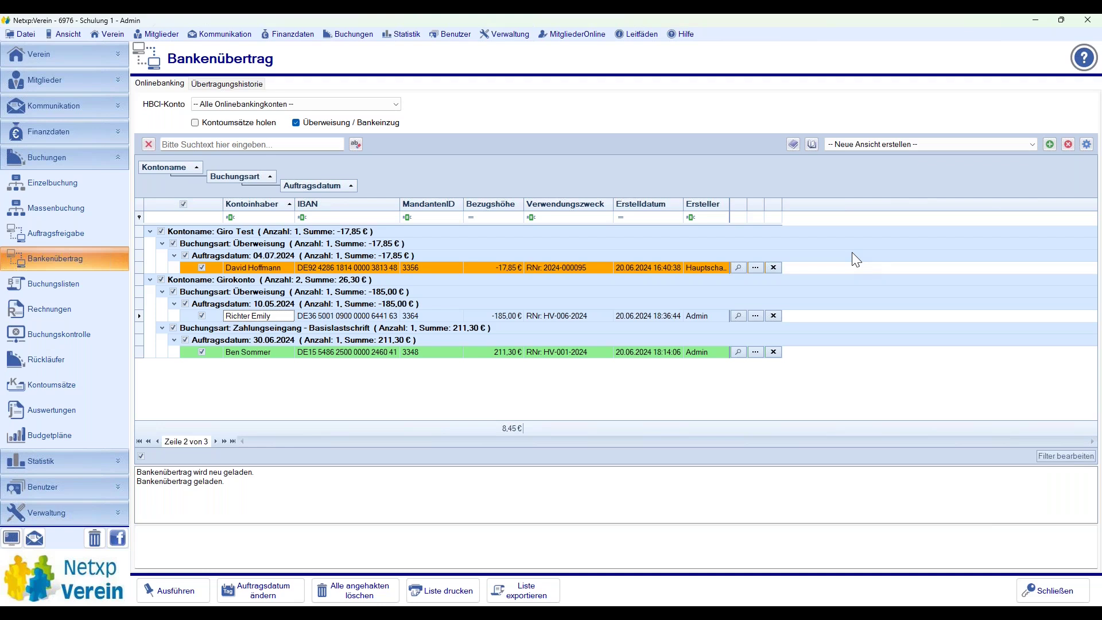
click(50, 309)
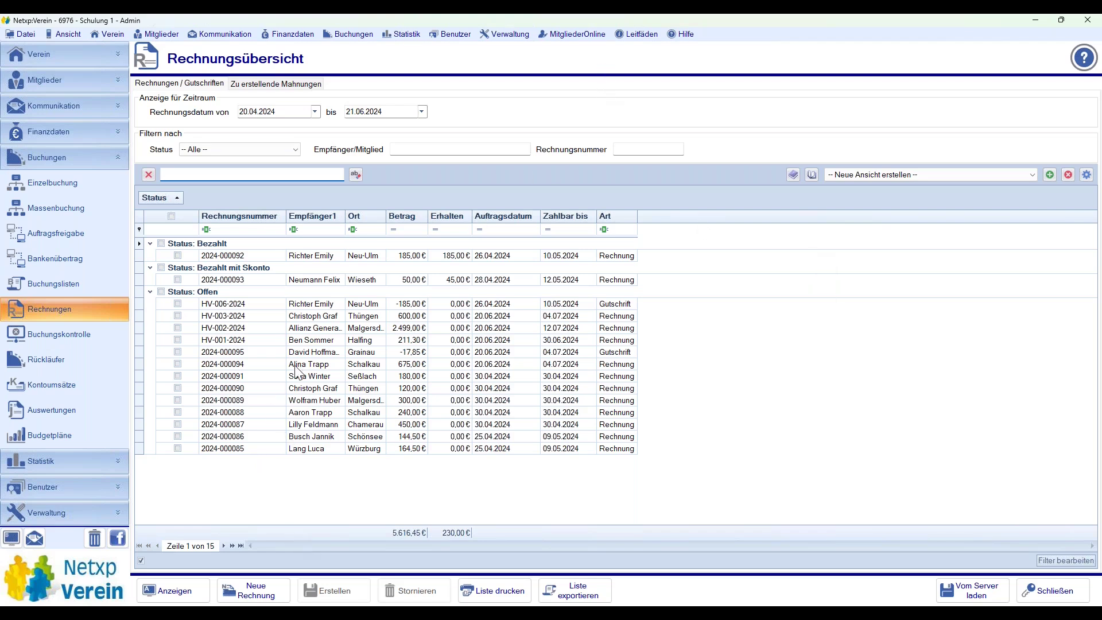
right_click(222, 471)
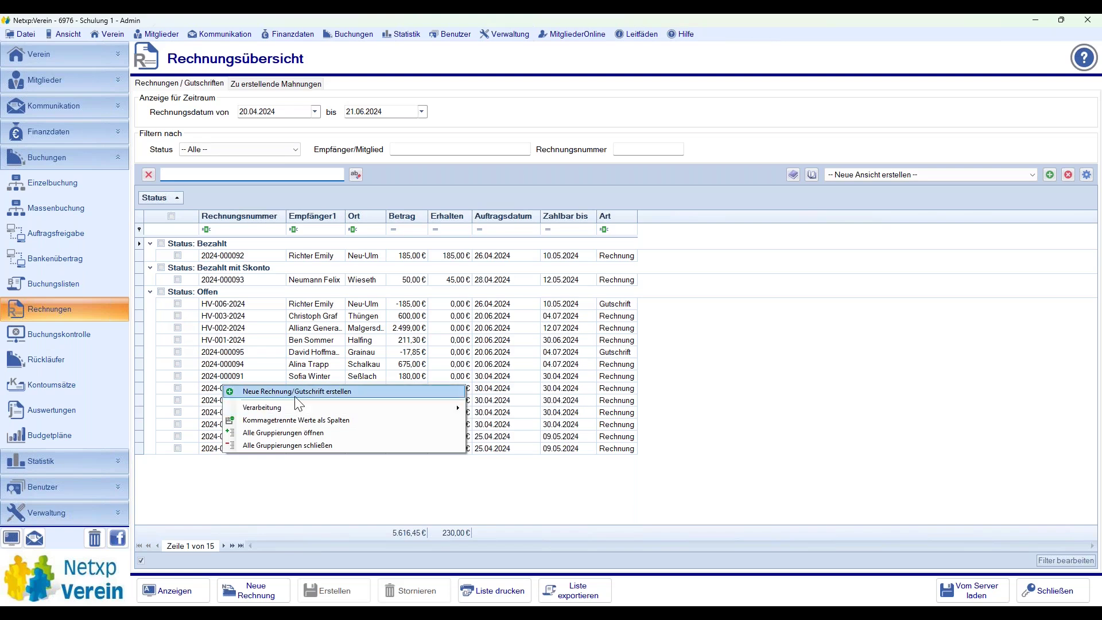
click(290, 531)
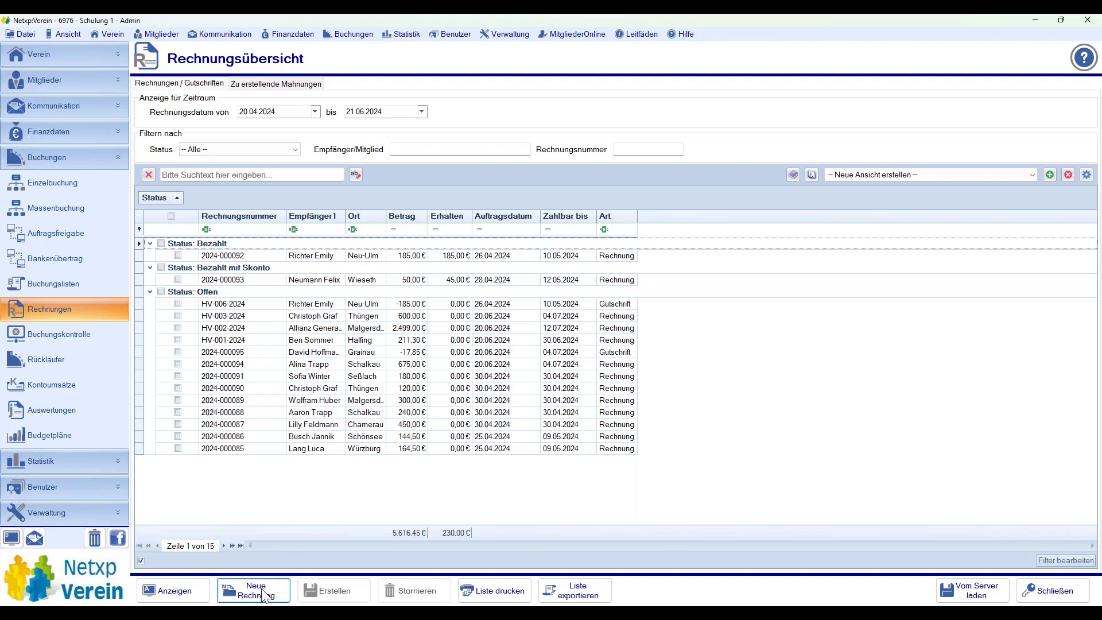
click(264, 597)
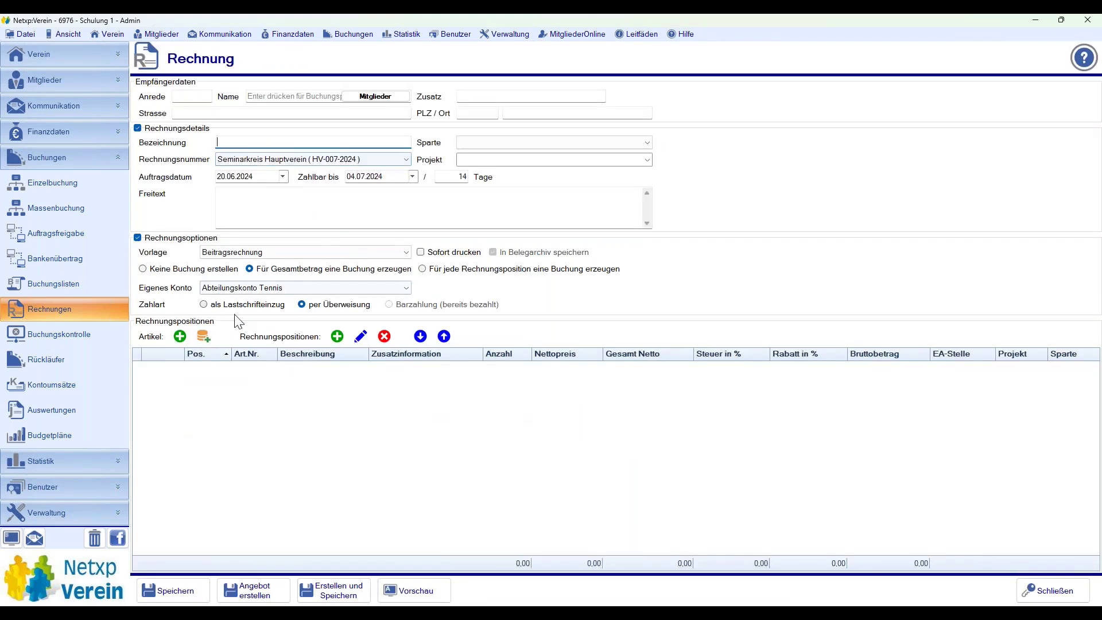
- Add an invoice position described as Gutschriftposten with a Nettopreis of -150,00
click(336, 336)
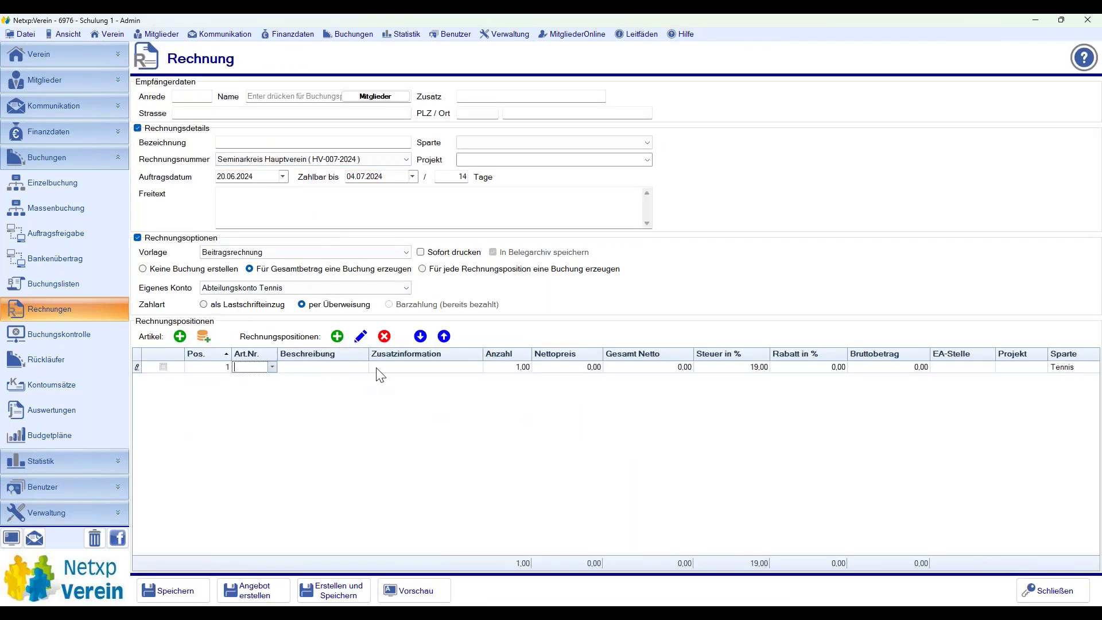
click(338, 367)
text(Gutschrif)
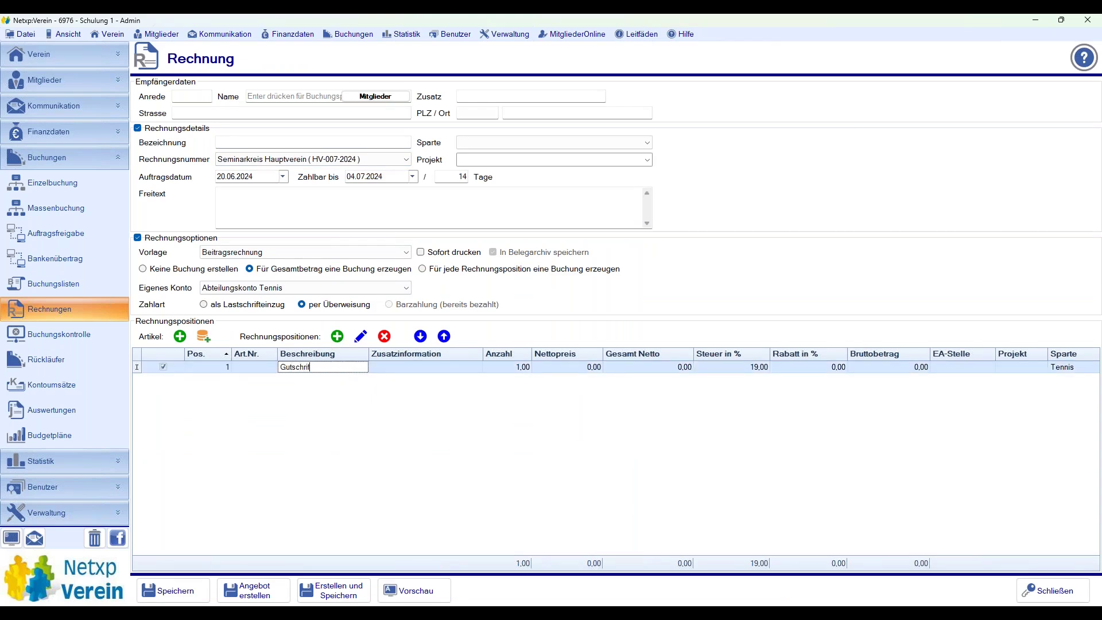
text(tposten)
click(581, 367)
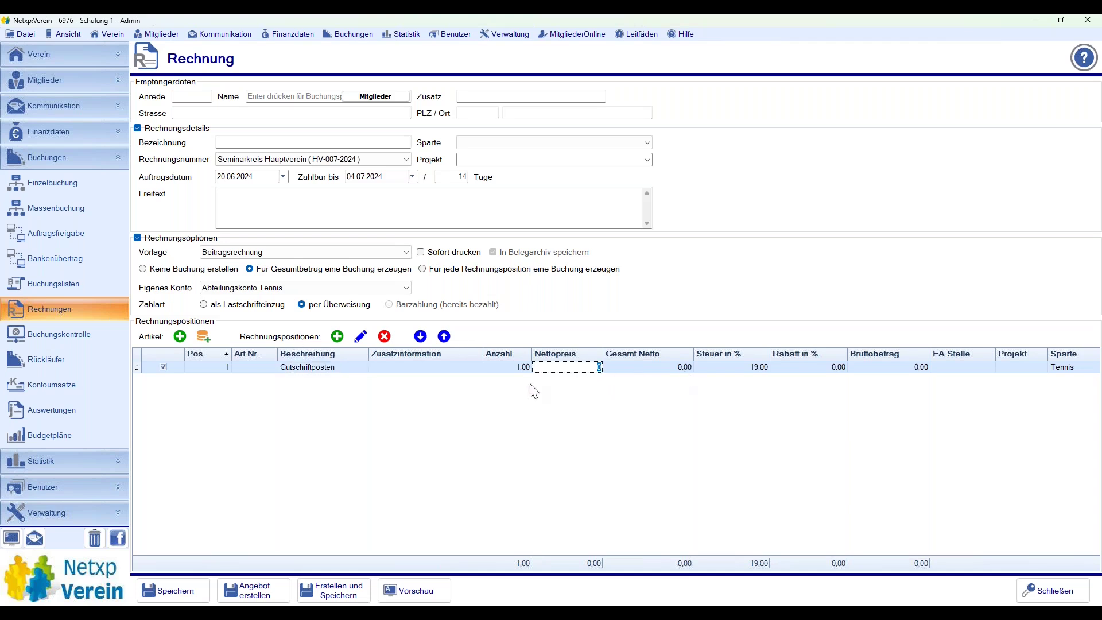
key(BackSpace)
click(646, 370)
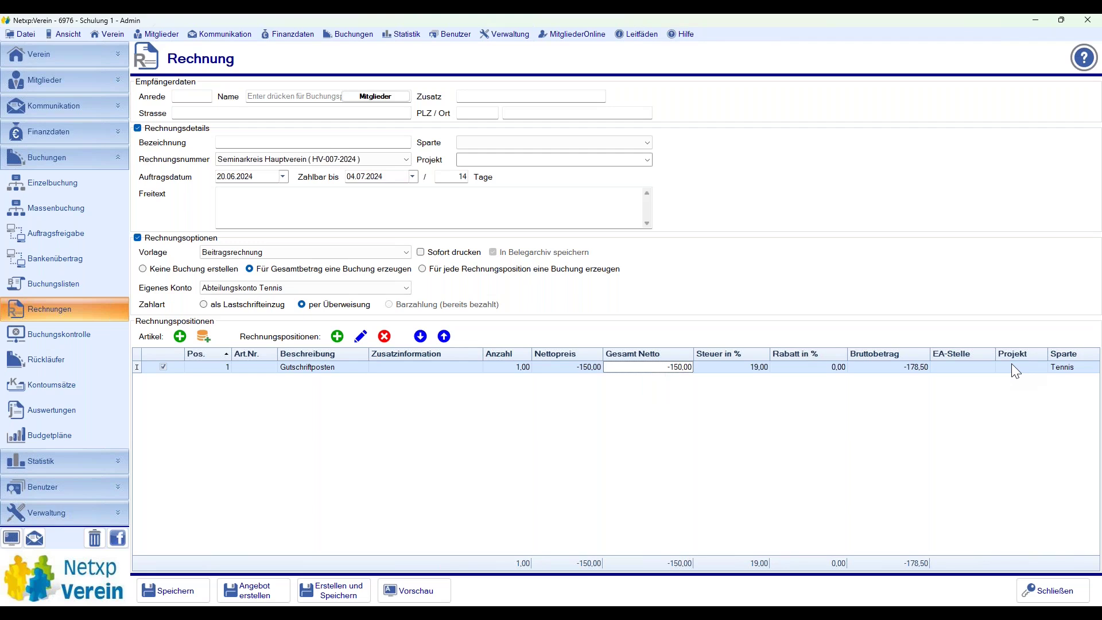
- Choose the template Gutschrift and take over the member in the fifth row of the member list as the recipient
click(342, 253)
click(315, 285)
click(370, 96)
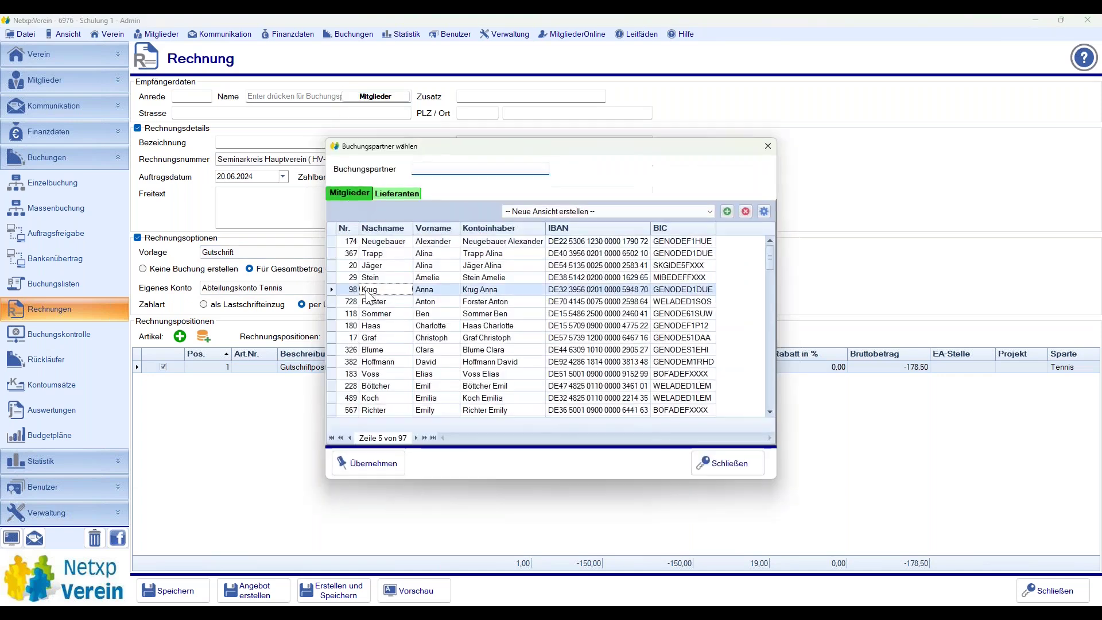
double_click(401, 289)
click(381, 363)
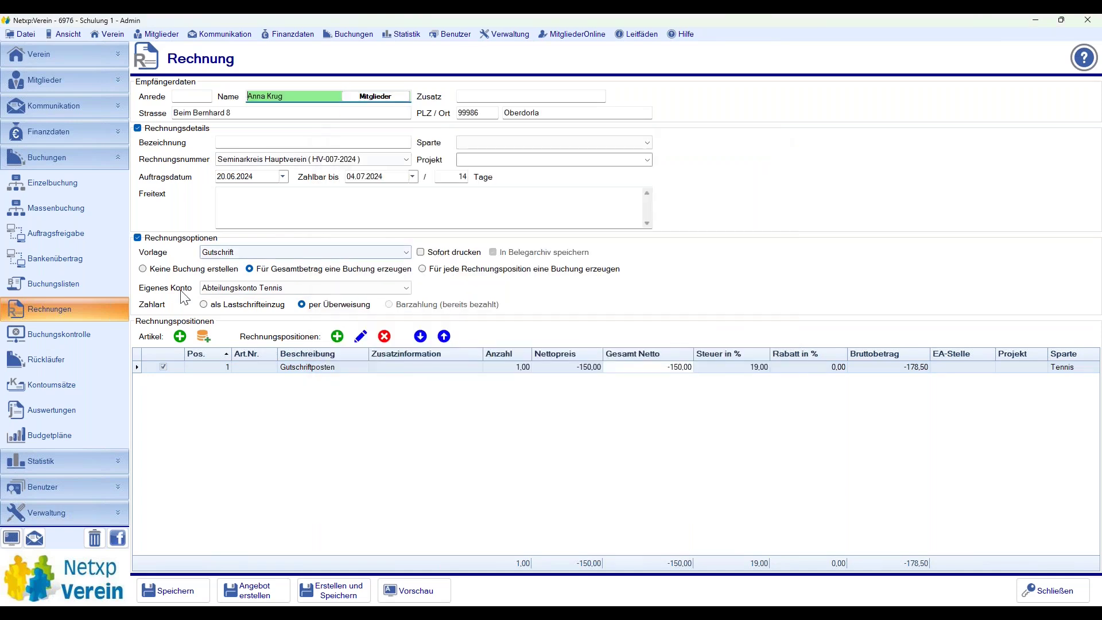
- Set the Zahlart to Lastschrifteinzug, then create and save the credit note
click(225, 304)
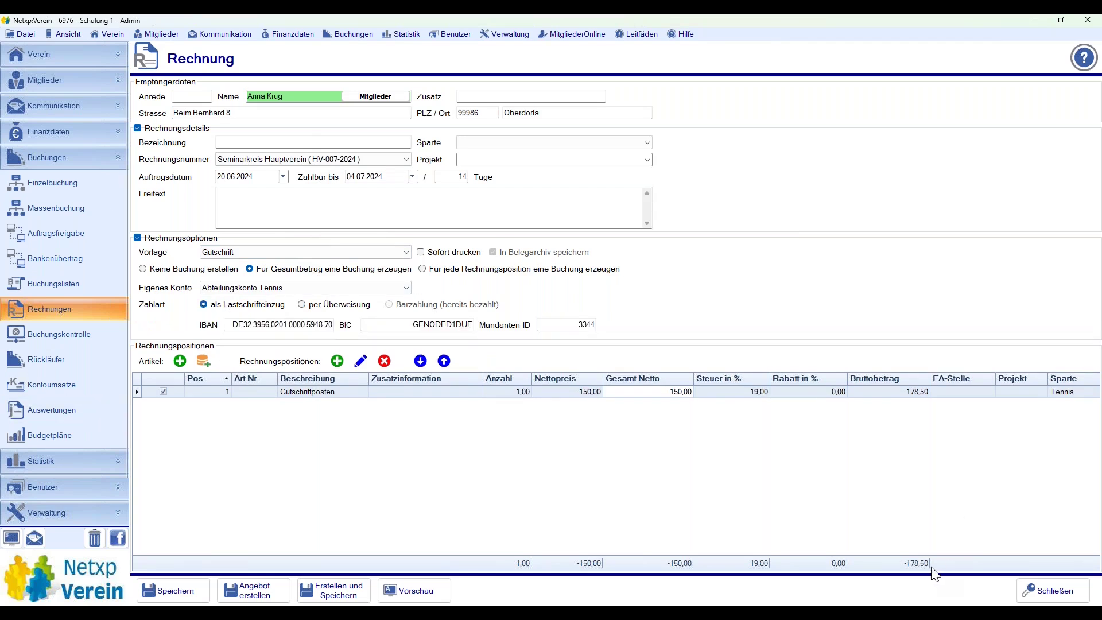
click(319, 596)
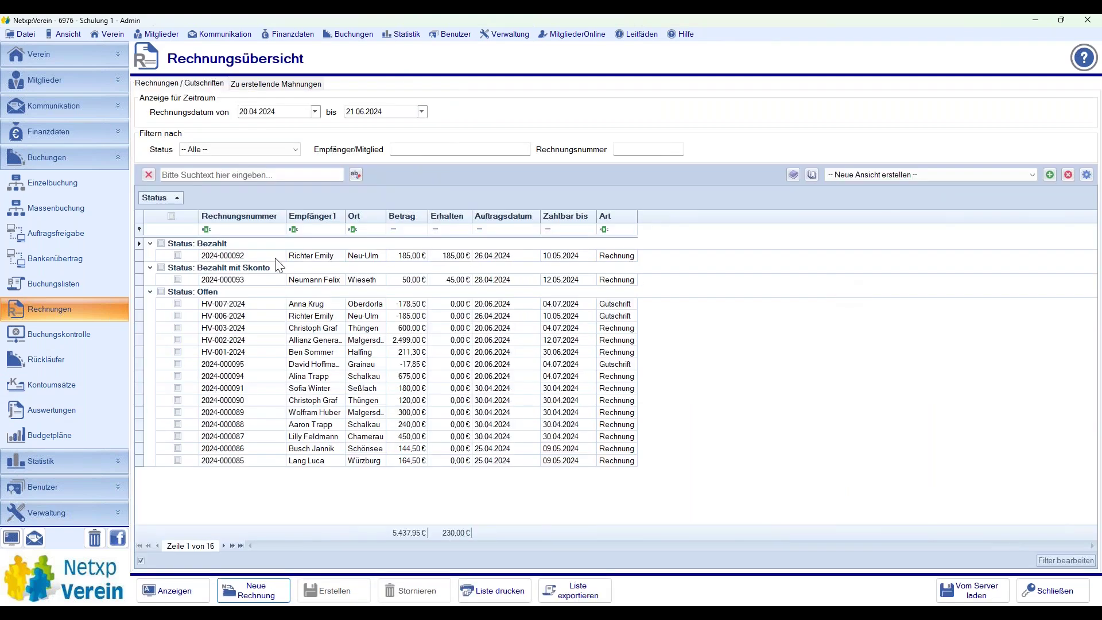
click(370, 304)
click(178, 303)
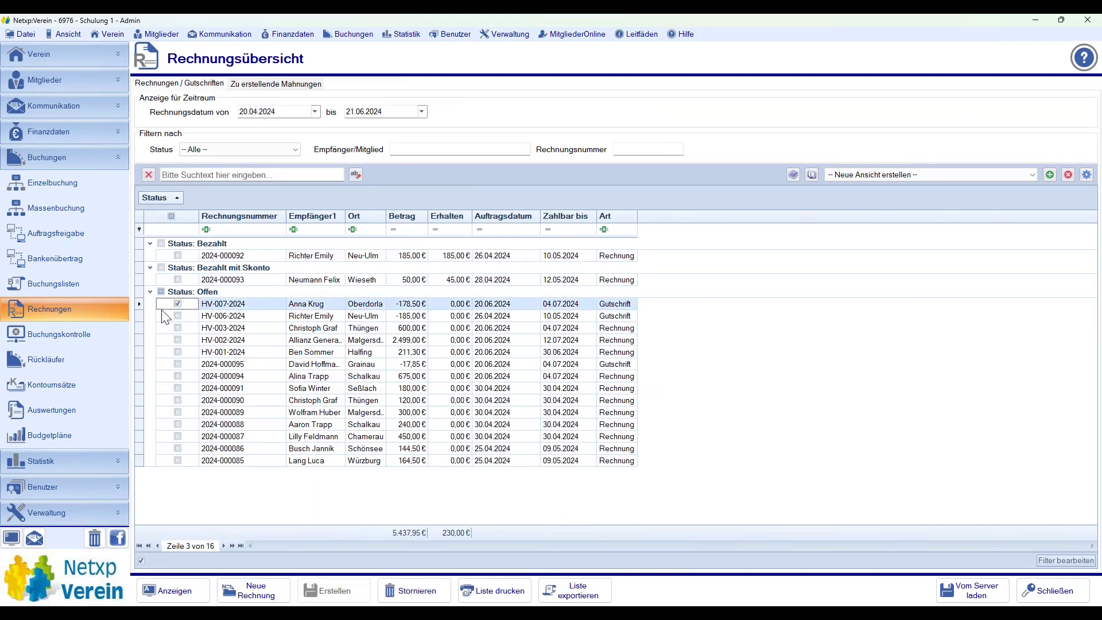
click(178, 304)
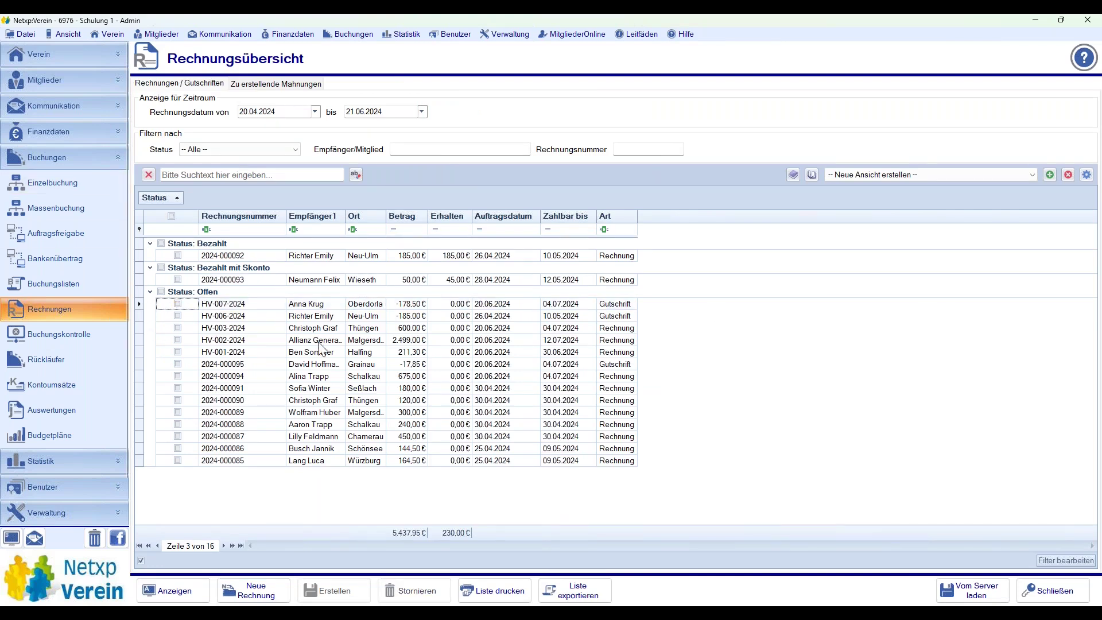
- Look through the generated invoice documents in the Dokumentenverwaltung and return to the Rechnungsübersicht
click(213, 34)
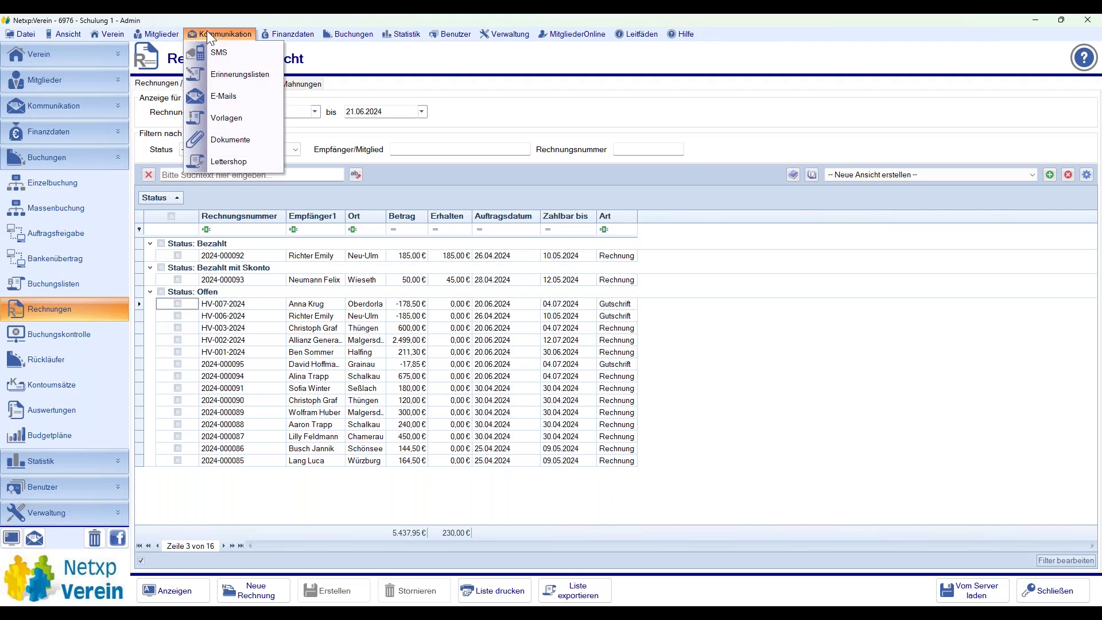
click(250, 142)
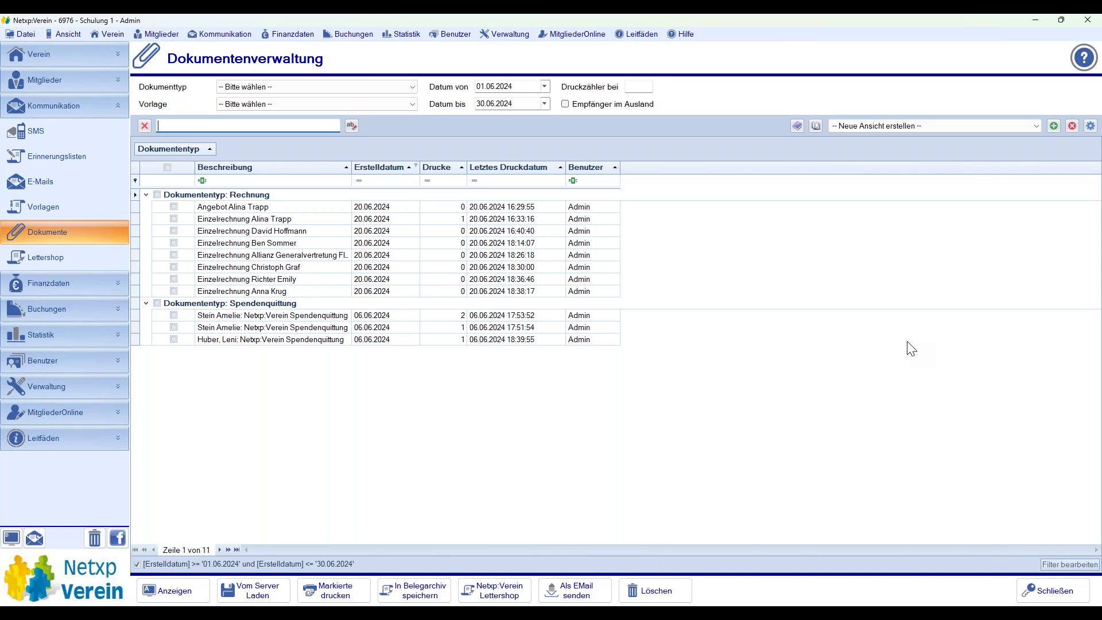
click(36, 310)
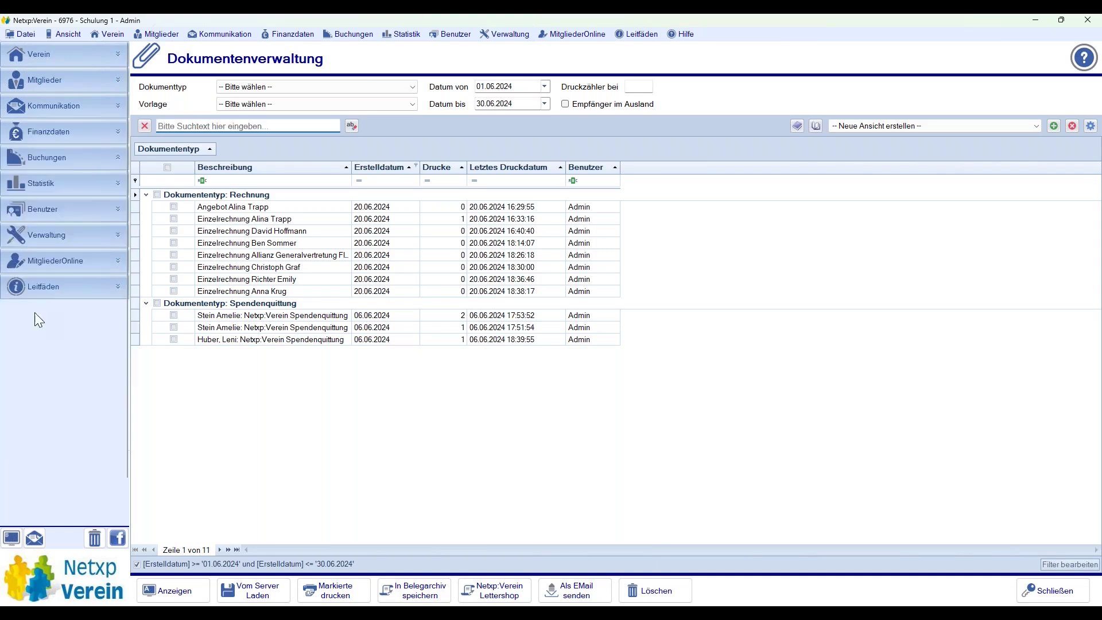
click(61, 313)
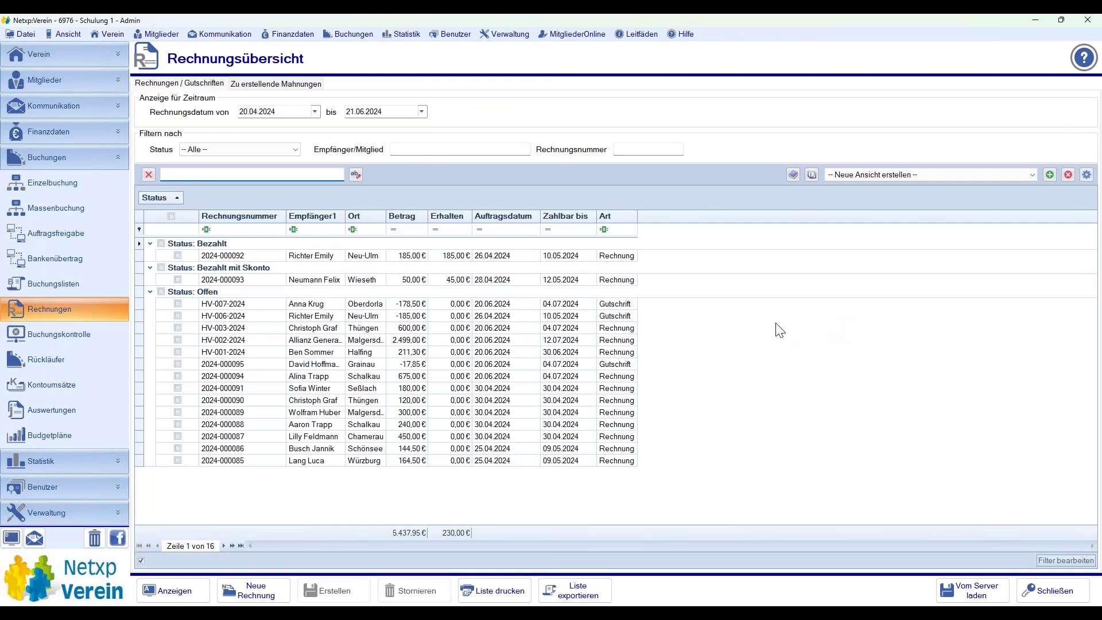
- Display the document belonging to the new -178,50 € credit note from its invoice entry, and close the document view again
click(162, 299)
right_click(213, 329)
key(Return)
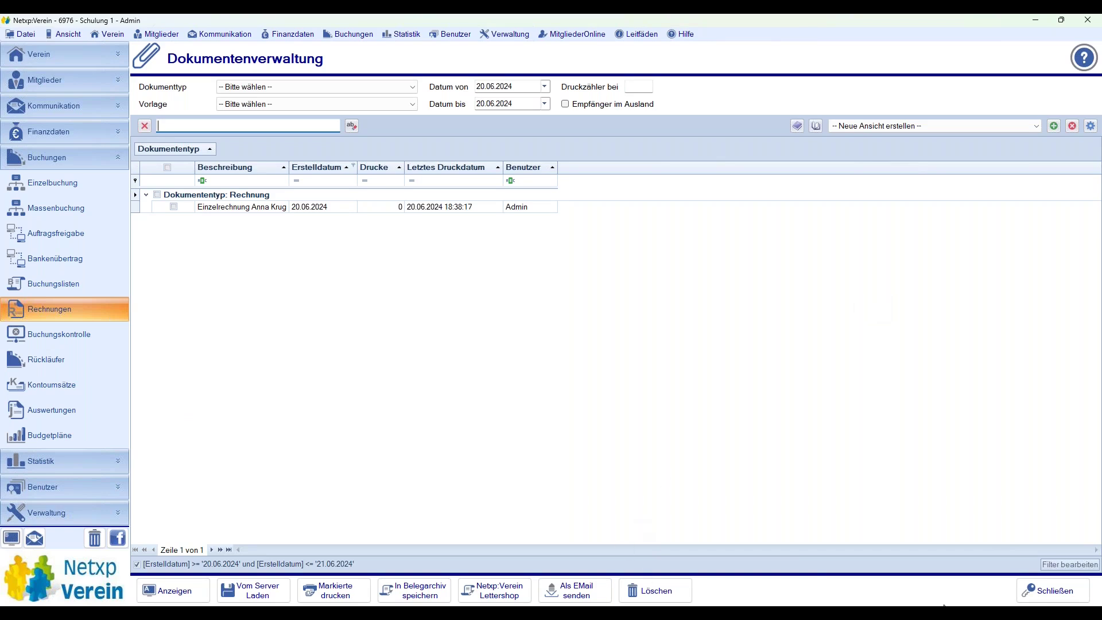
click(1038, 592)
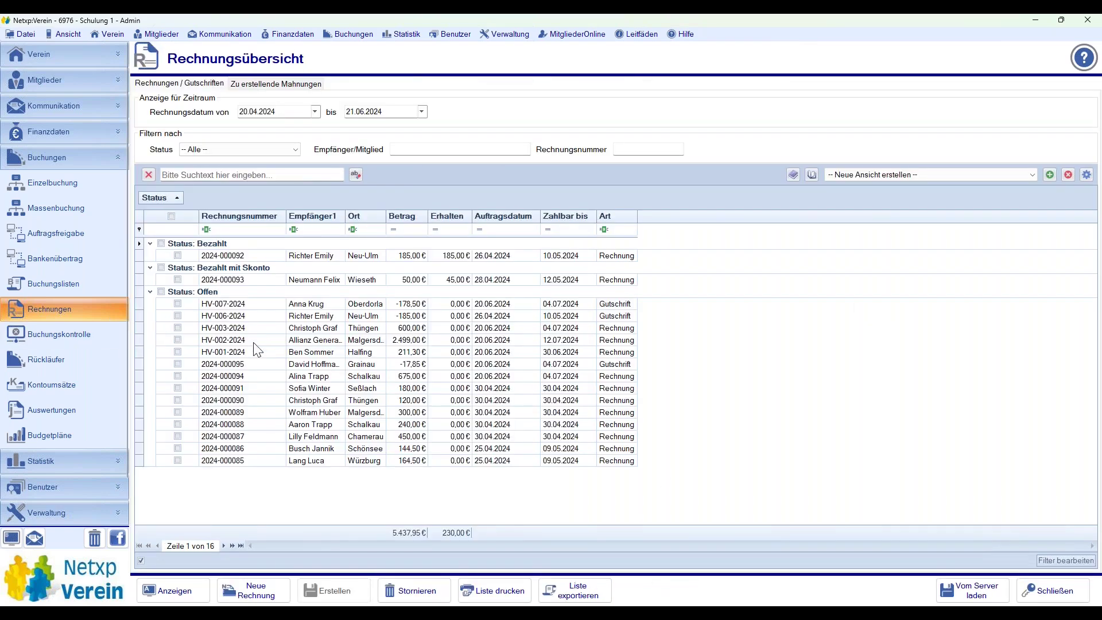
- Derive a new invoice from the open 120,00 € invoice dated 30.04.2024
click(251, 597)
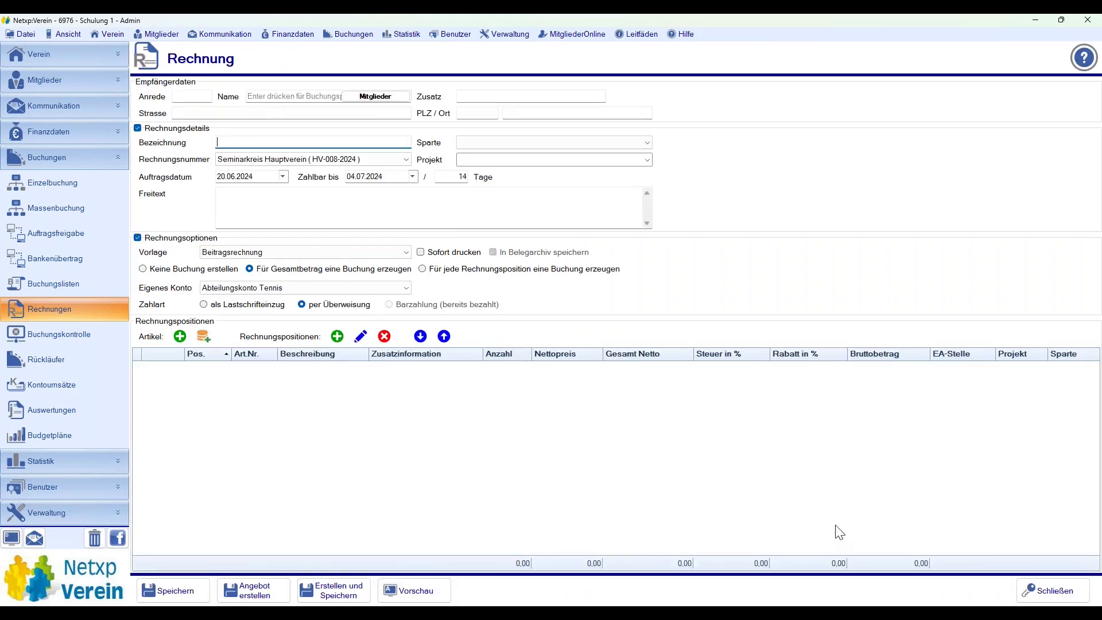
click(1051, 591)
click(195, 401)
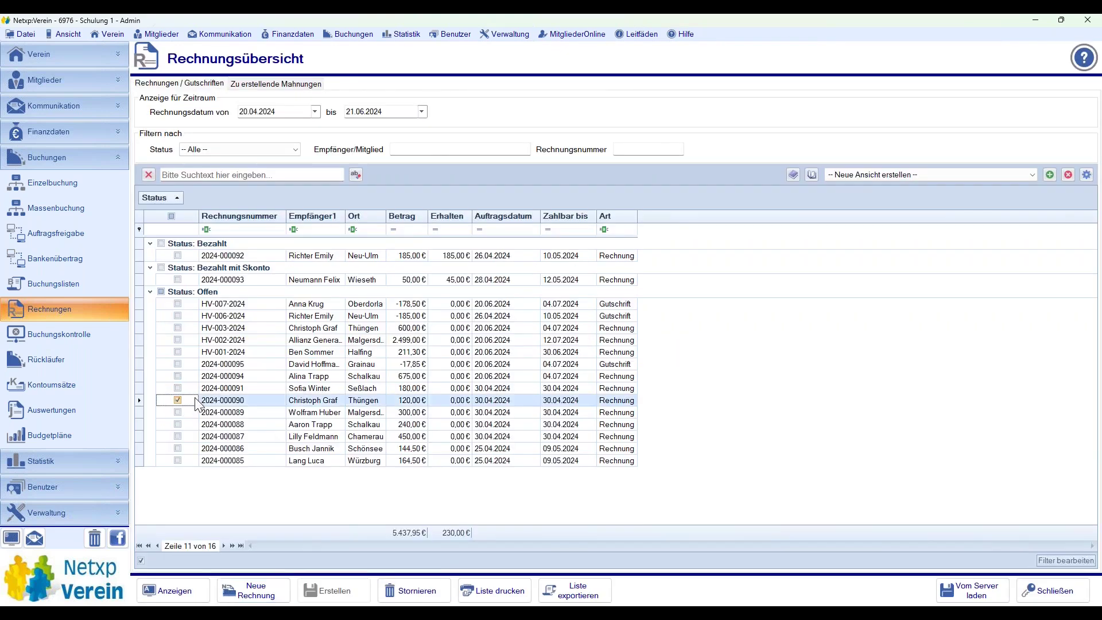
right_click(195, 401)
click(262, 477)
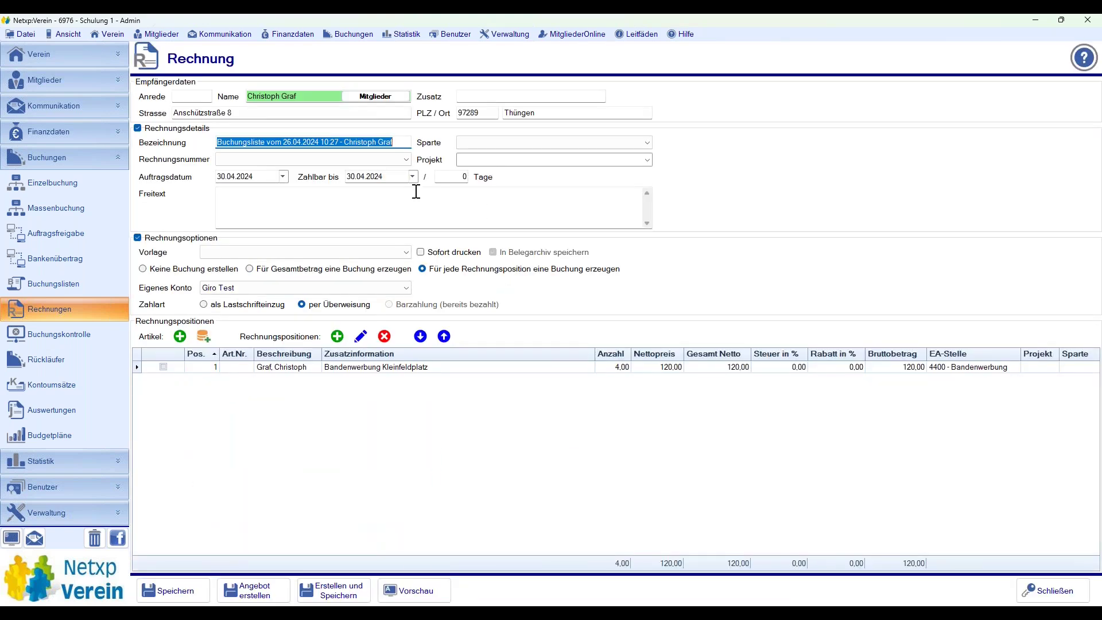
- Assign the derived invoice a number from the Seminarkreis Hauptverein range and add an empty second position
click(409, 161)
click(294, 168)
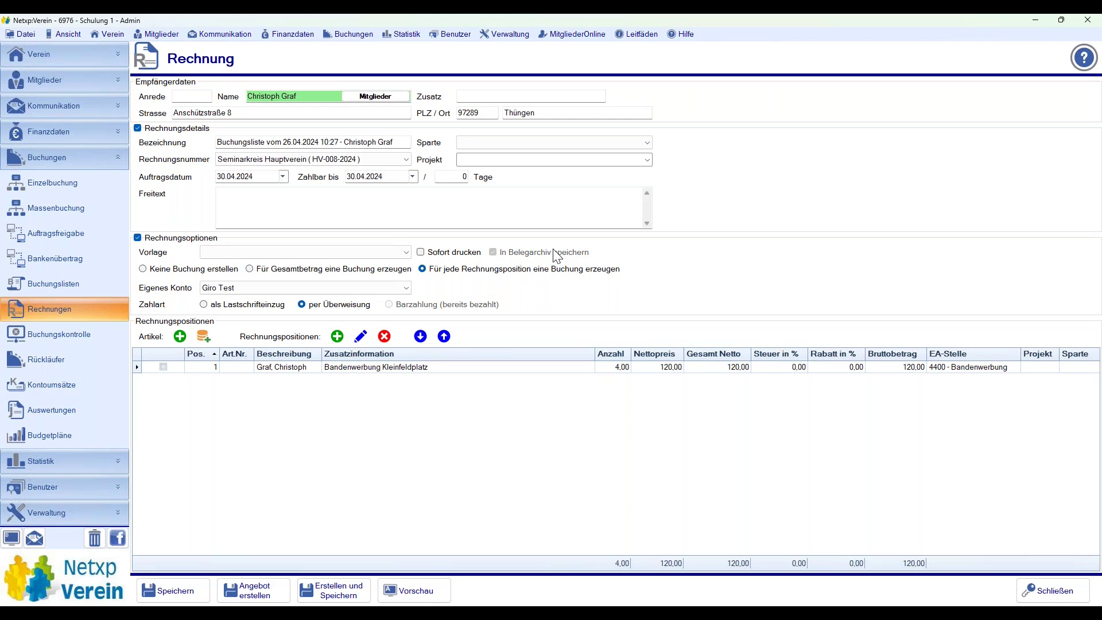
click(361, 337)
click(337, 338)
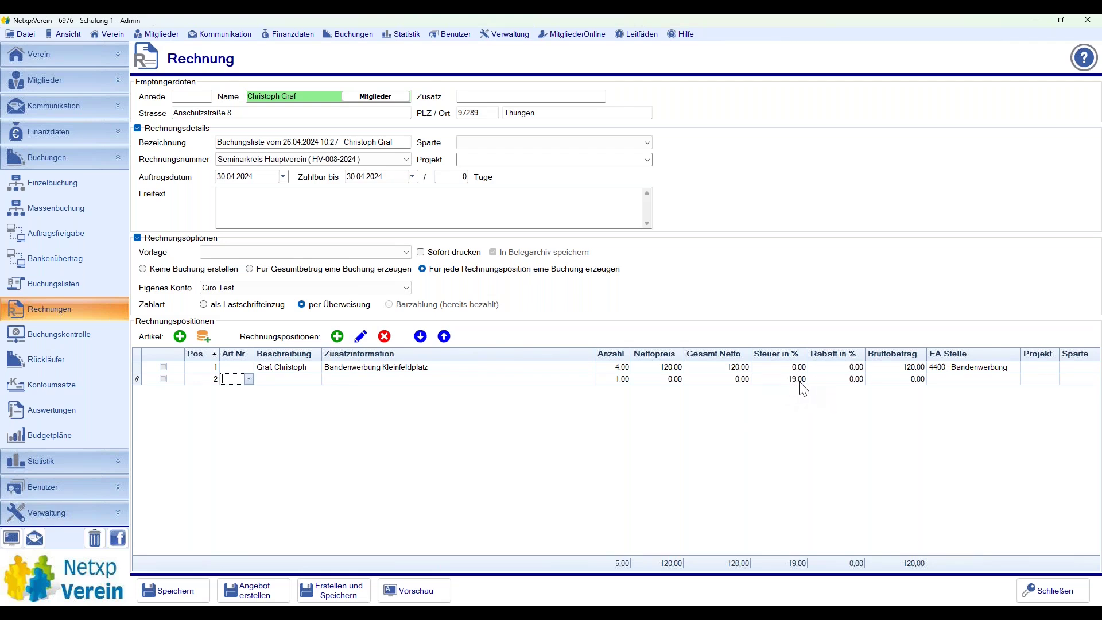
- Examine the Erweitert settings for the Verein in the Optionen, including those for Finanzen and Mitglieder
click(505, 34)
click(515, 142)
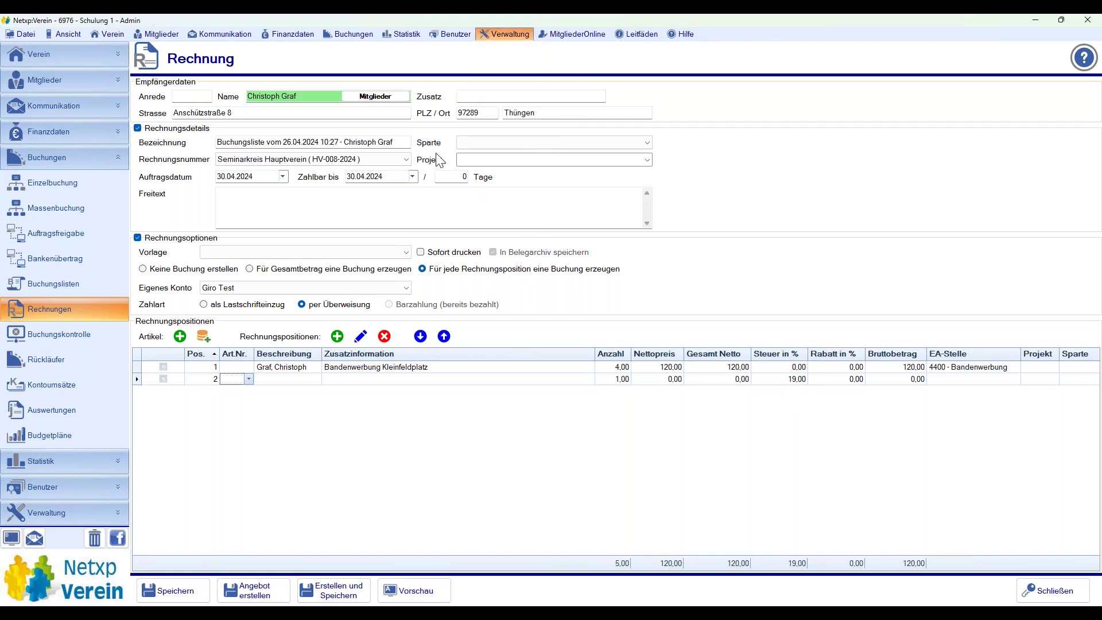
click(194, 100)
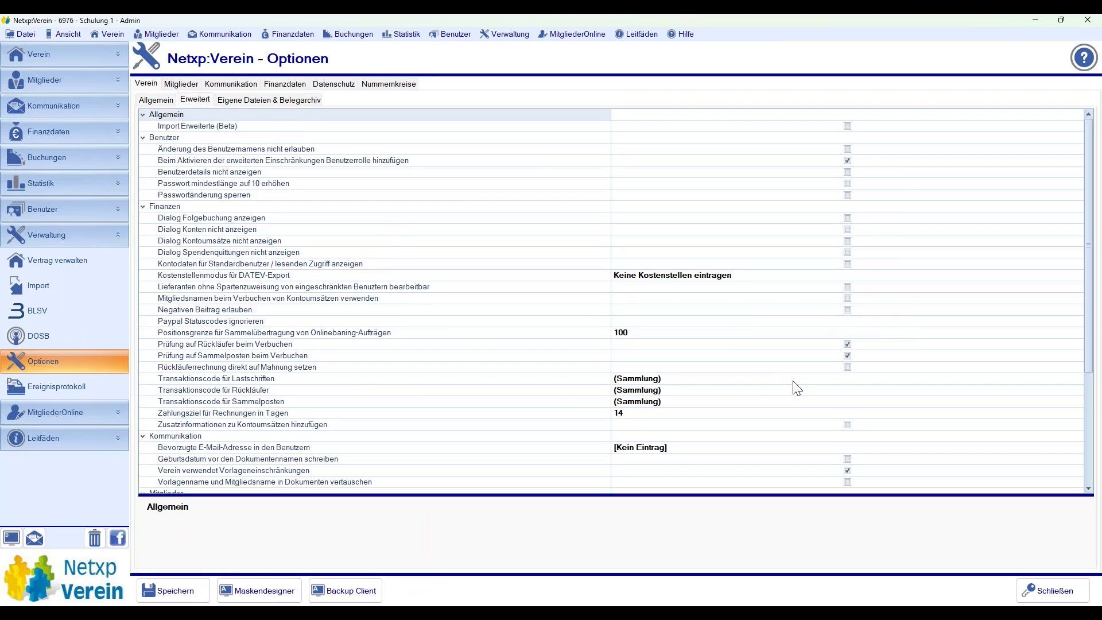
scroll(797, 388, down, 5)
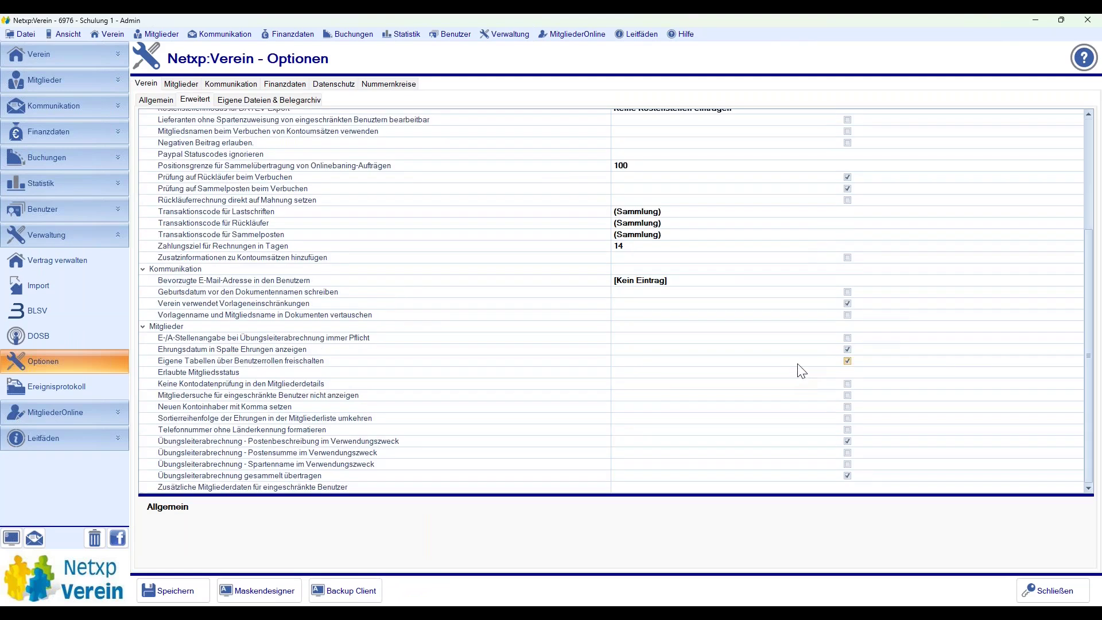
scroll(787, 363, up, 5)
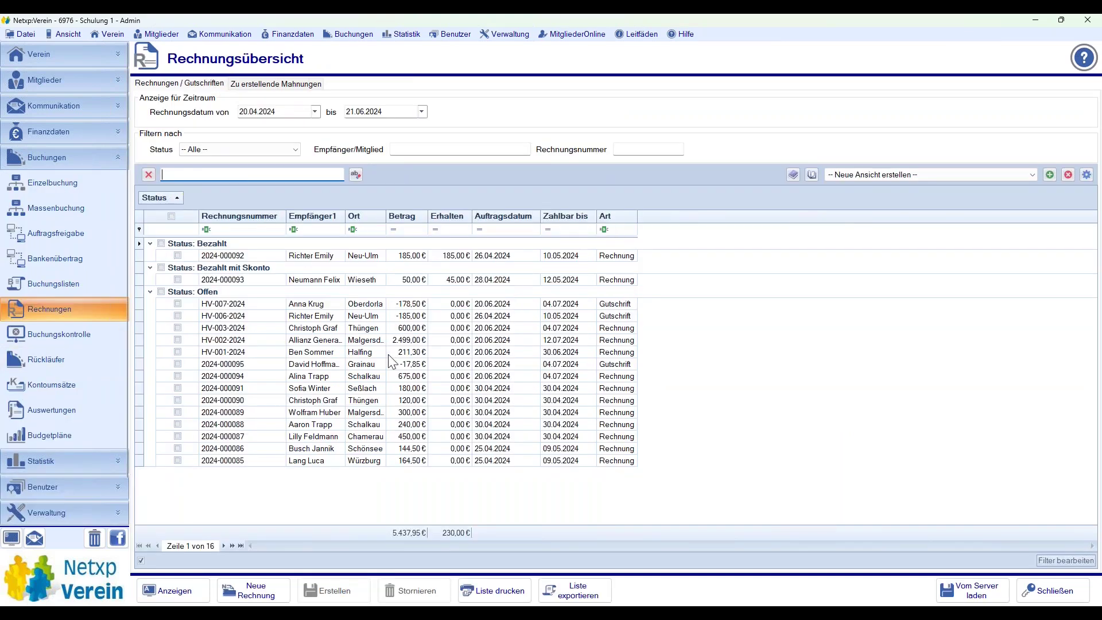
- Start a new invoice and search for the recipient among the members by surname
double_click(180, 338)
click(315, 96)
text(sommer)
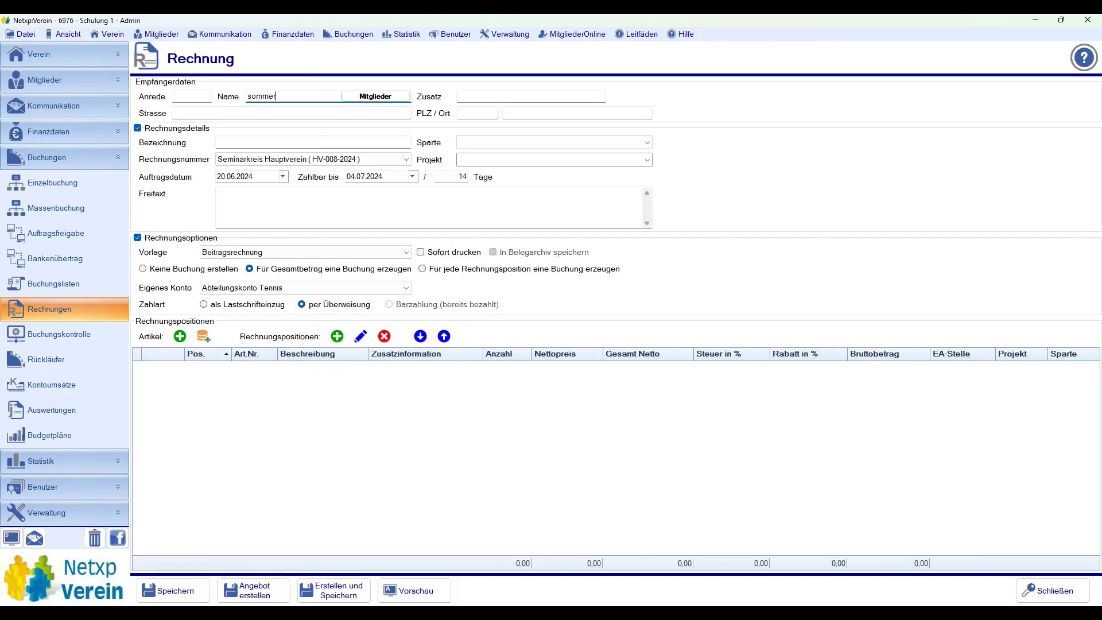
key(Return)
key(Return)
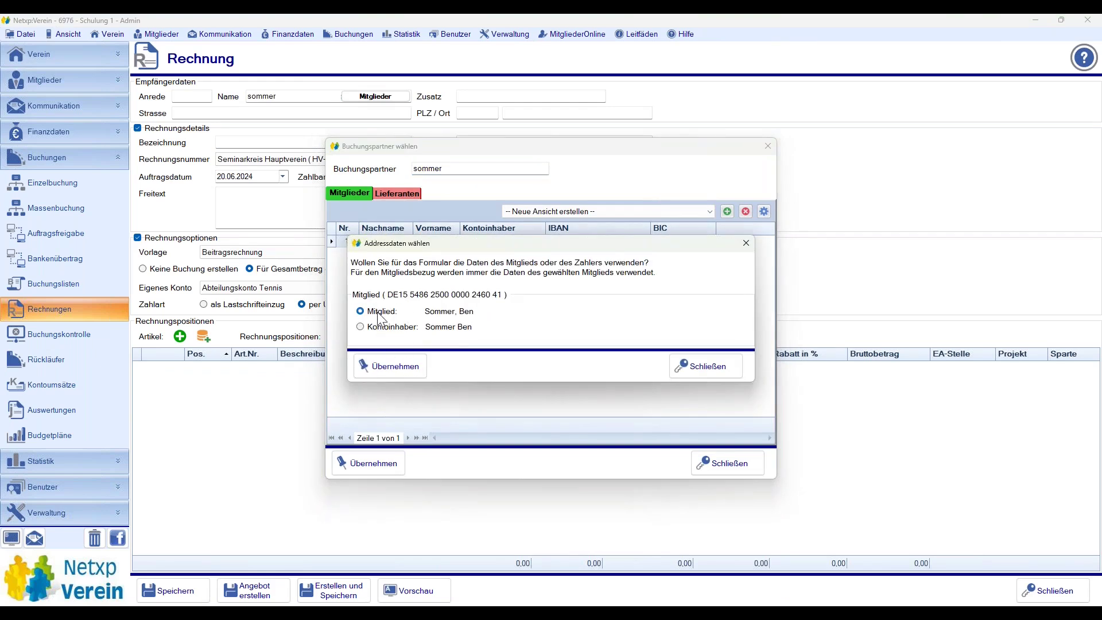
click(384, 328)
click(380, 313)
click(671, 367)
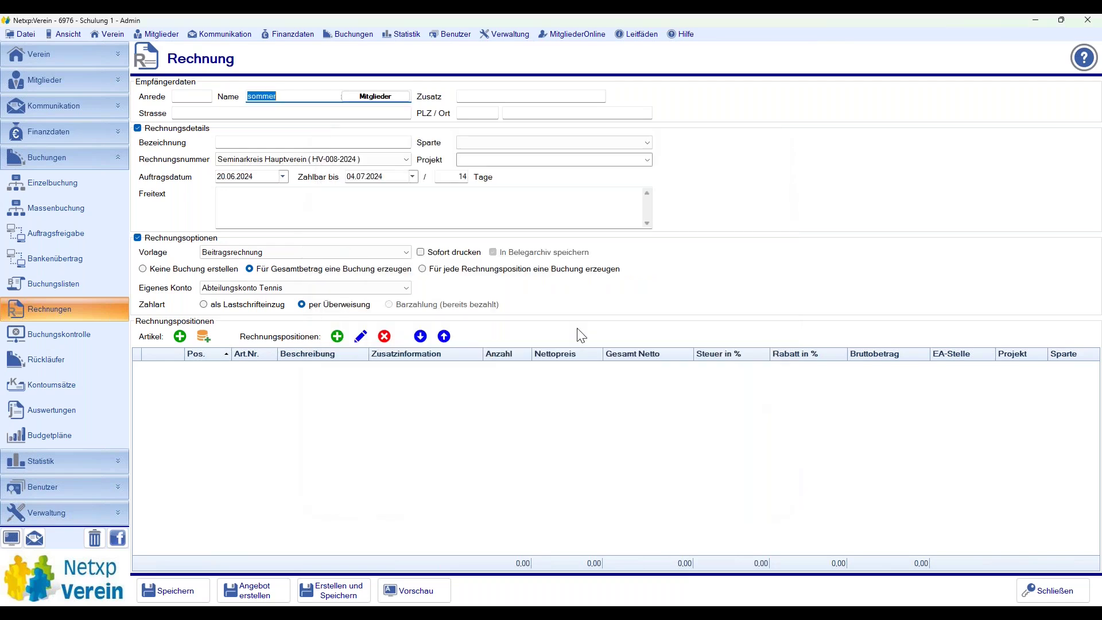
- Select the found member as the invoice recipient and take over the address data of the Mitglied
click(375, 96)
double_click(407, 241)
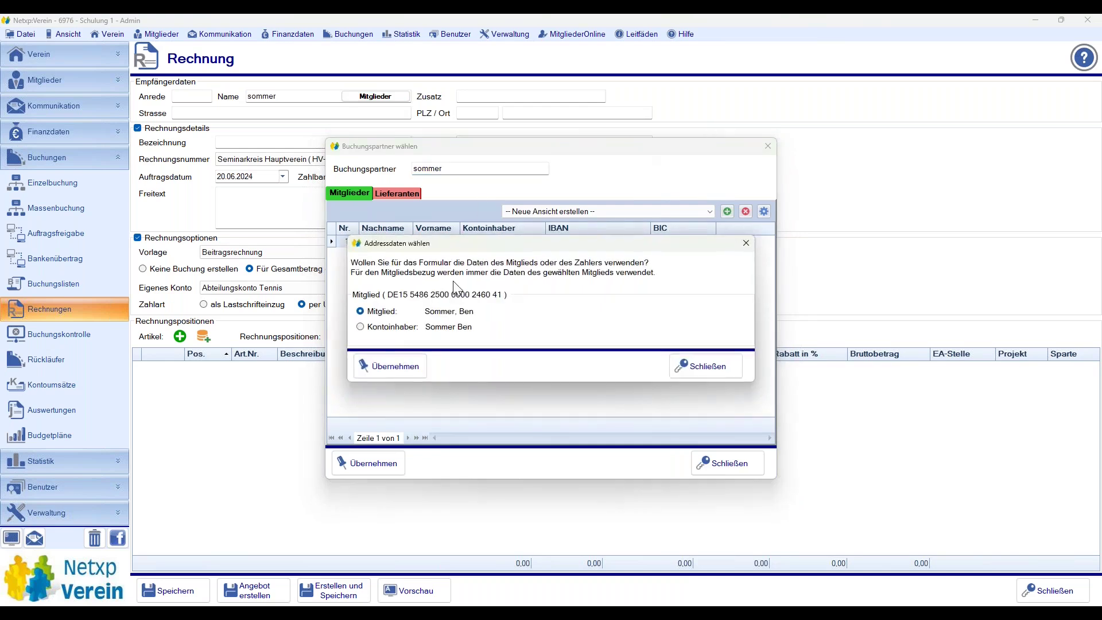
click(383, 368)
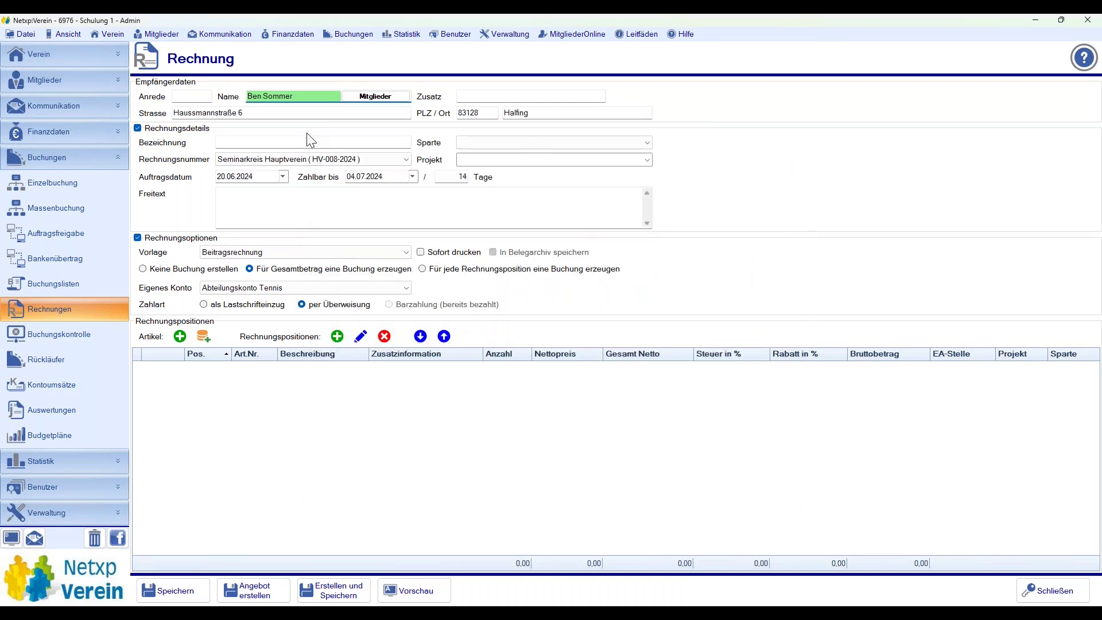
- Add the Familie Mitgliedsart column to the Mitgliederliste, placing it after Jahre im Verein
click(310, 141)
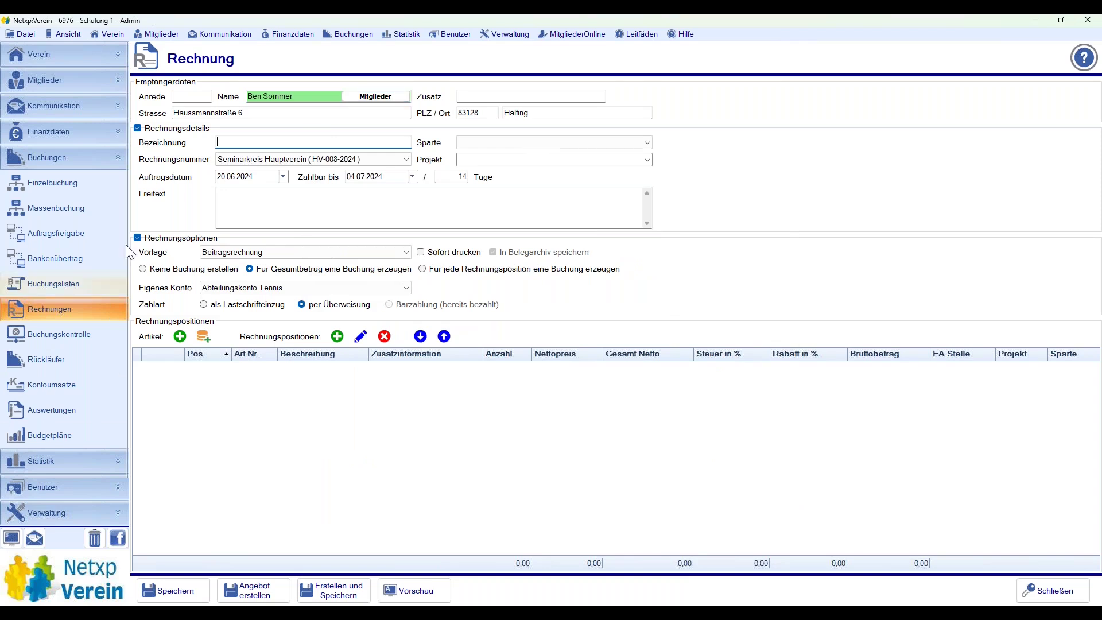
click(59, 84)
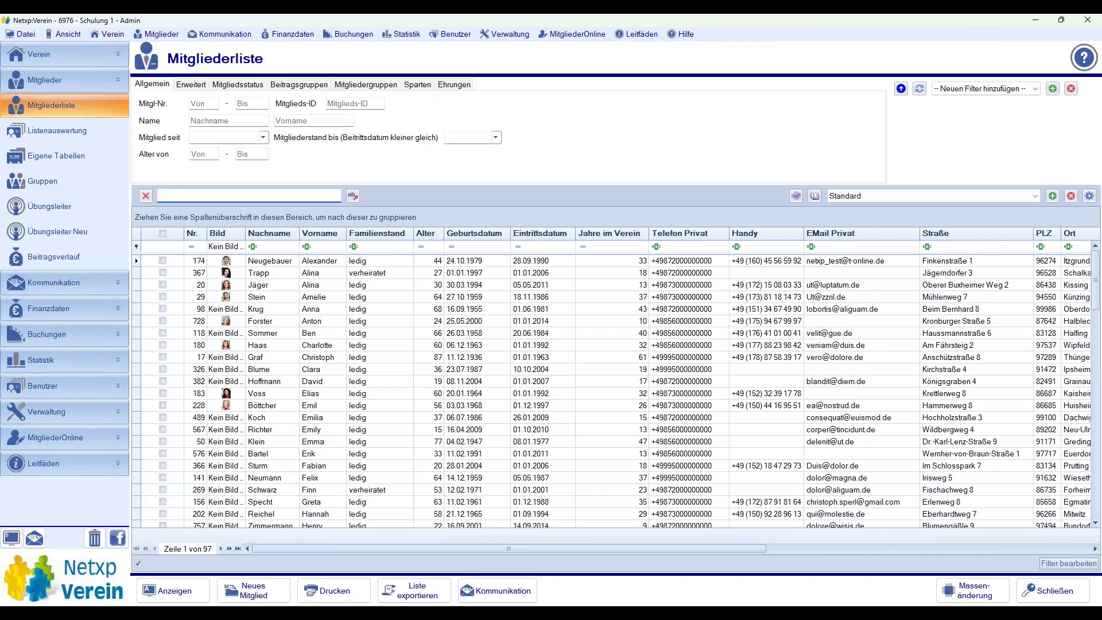
click(1088, 195)
text(famili)
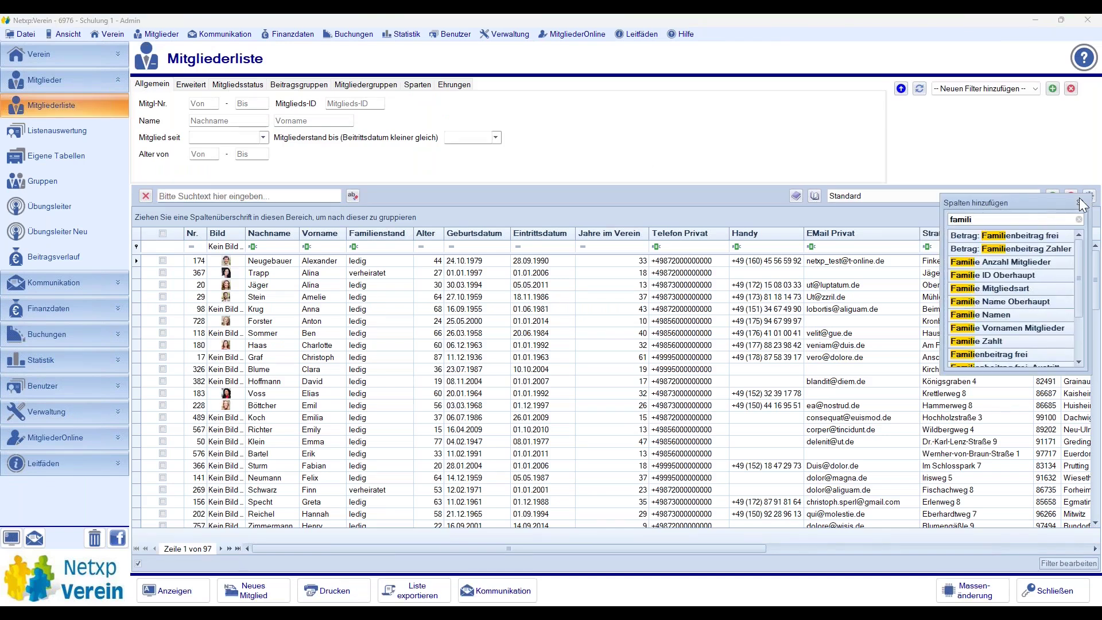
drag(1000, 310, 670, 255)
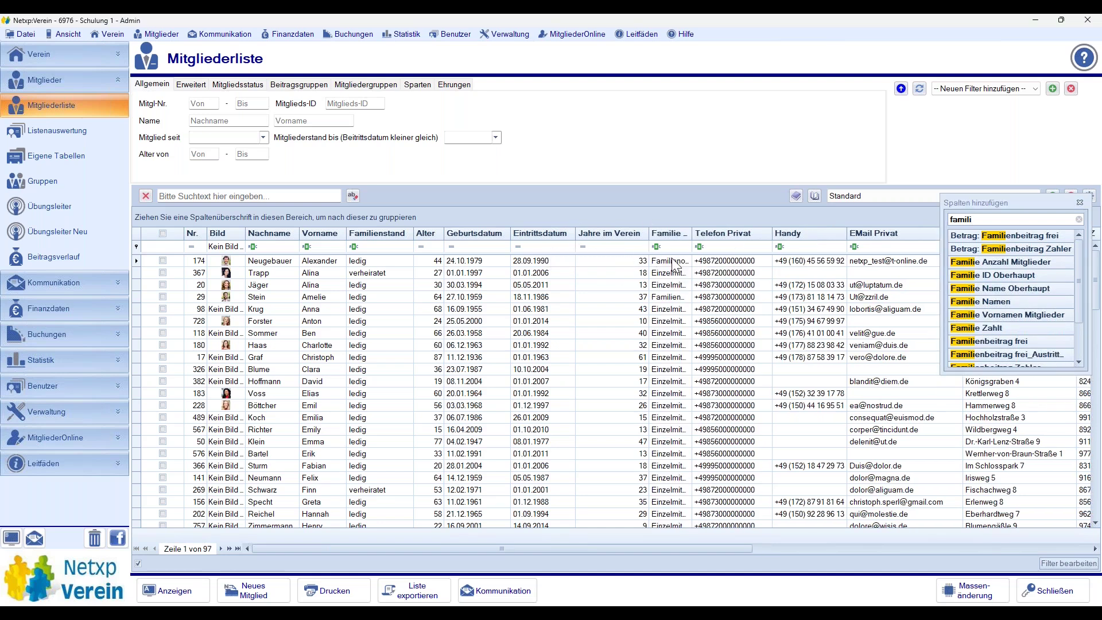
- Examine the Familien details of the first listed member and the Kontodaten of the Familienmitglied assigned to that family
double_click(669, 263)
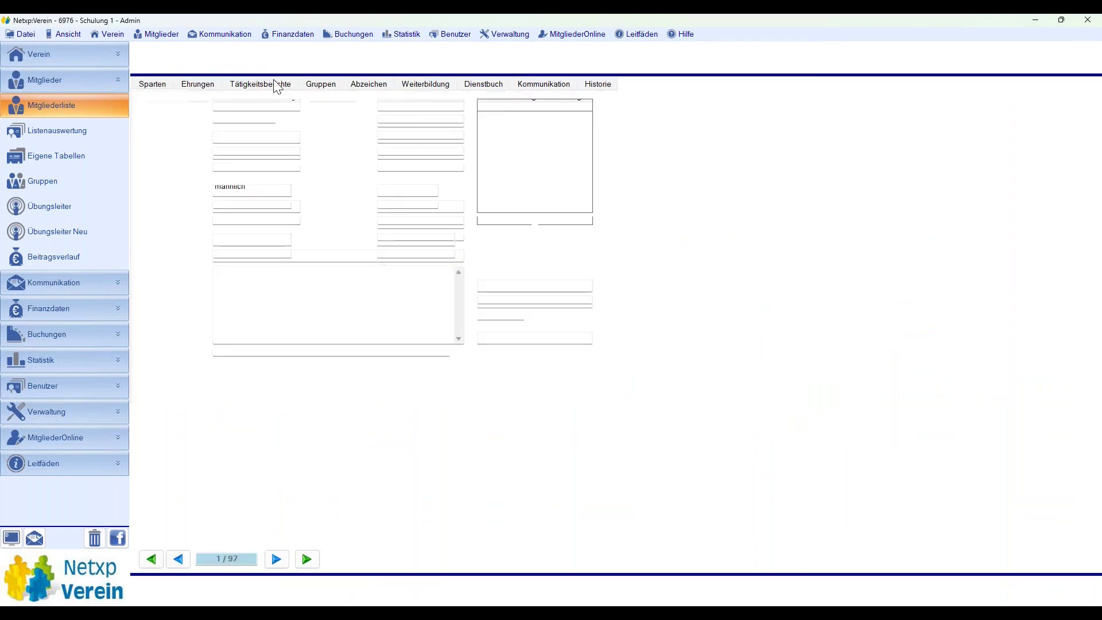
click(390, 86)
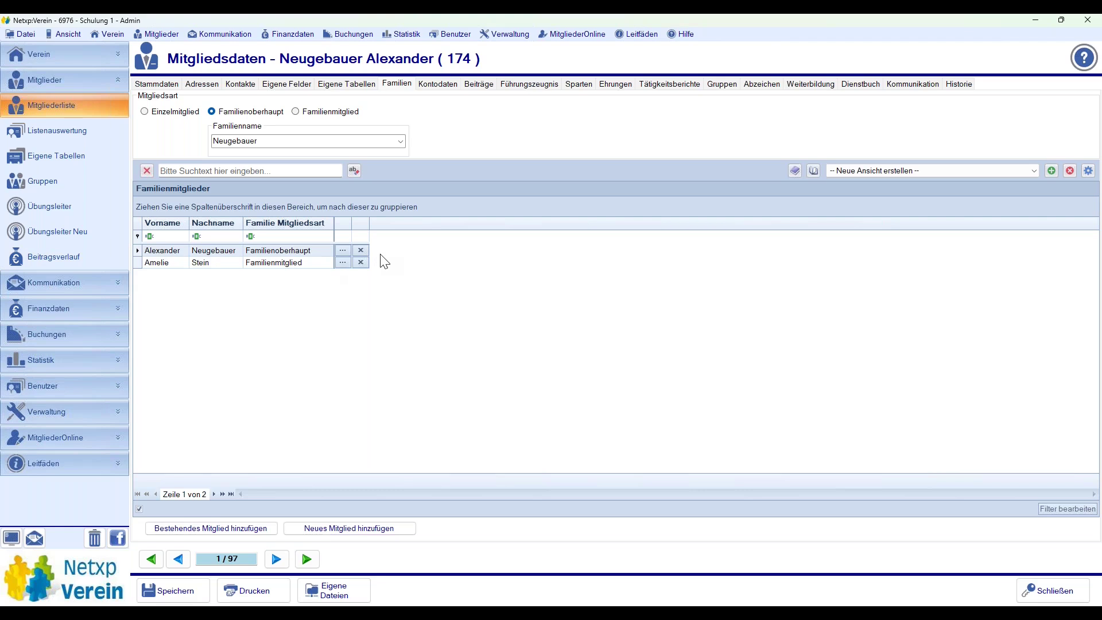
click(63, 325)
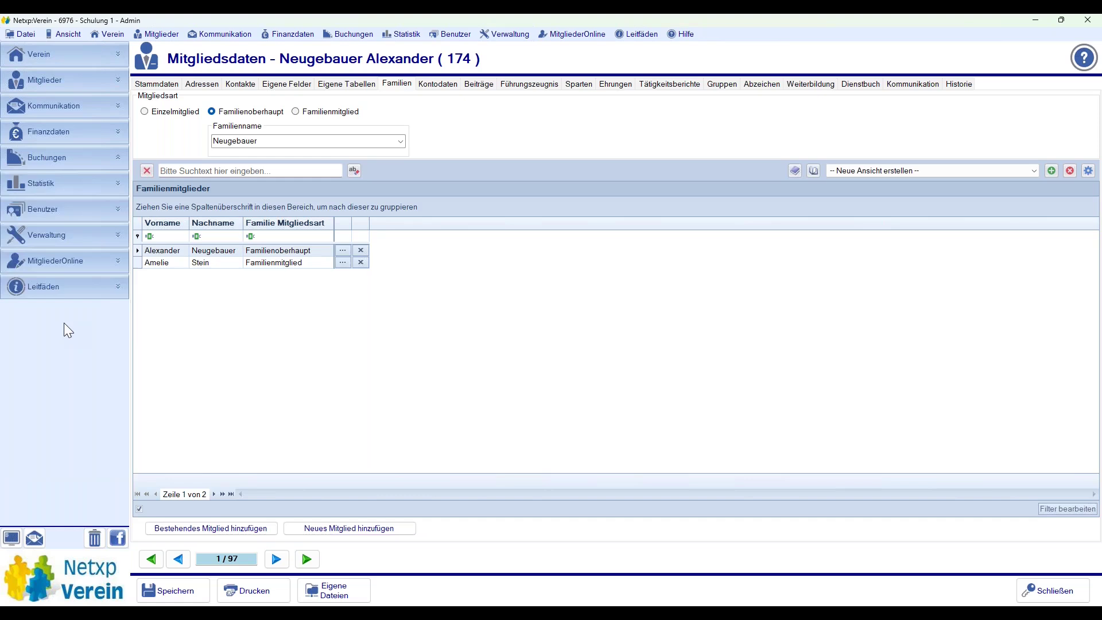
click(59, 311)
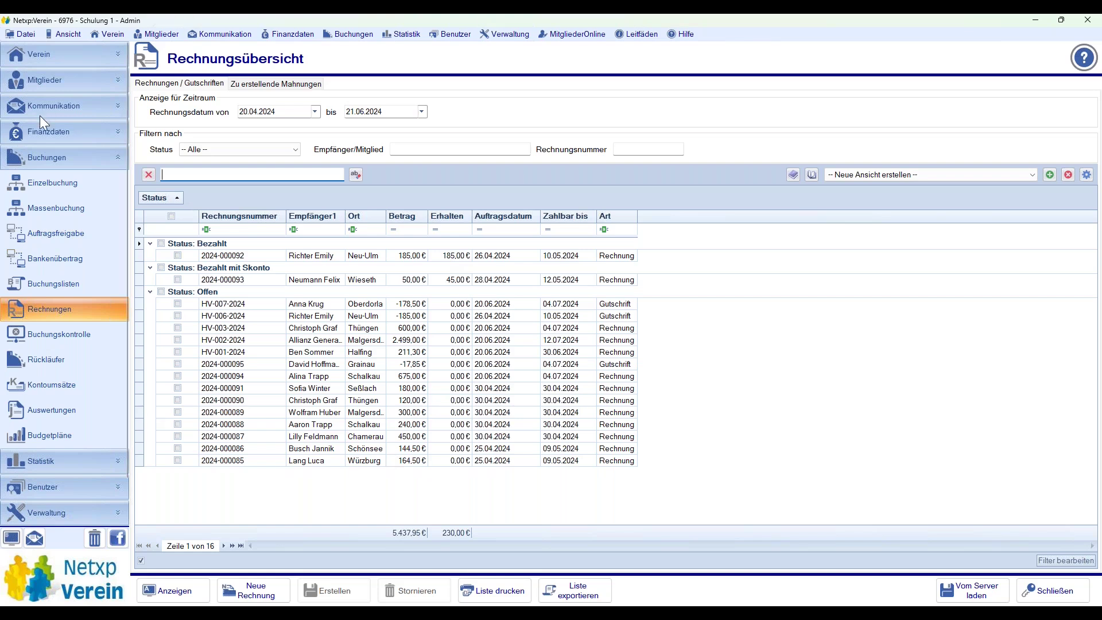
click(75, 87)
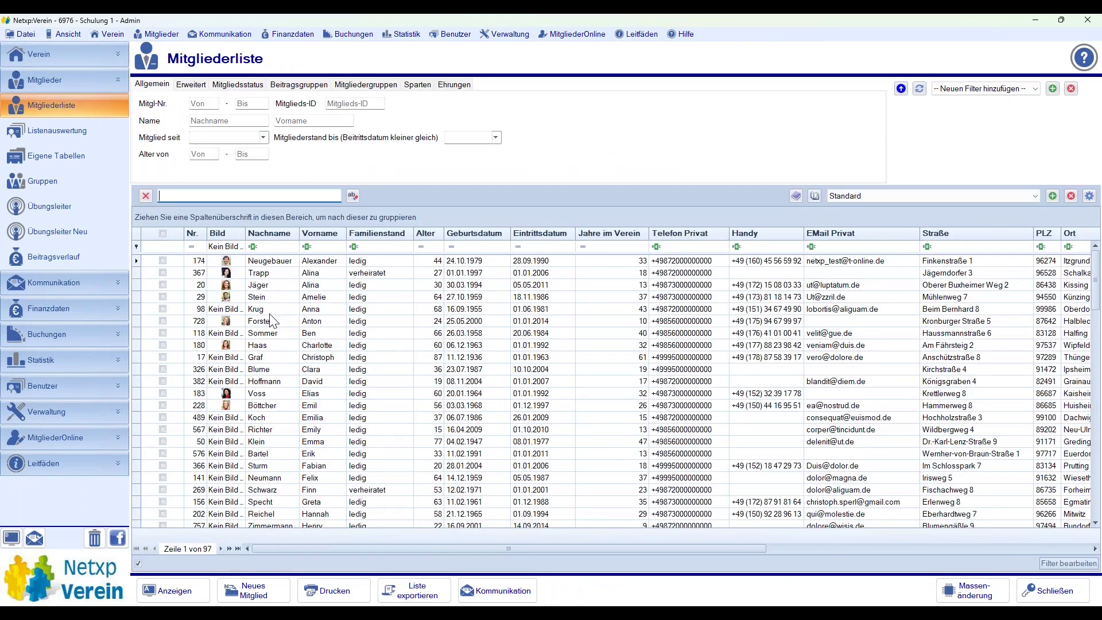
double_click(274, 299)
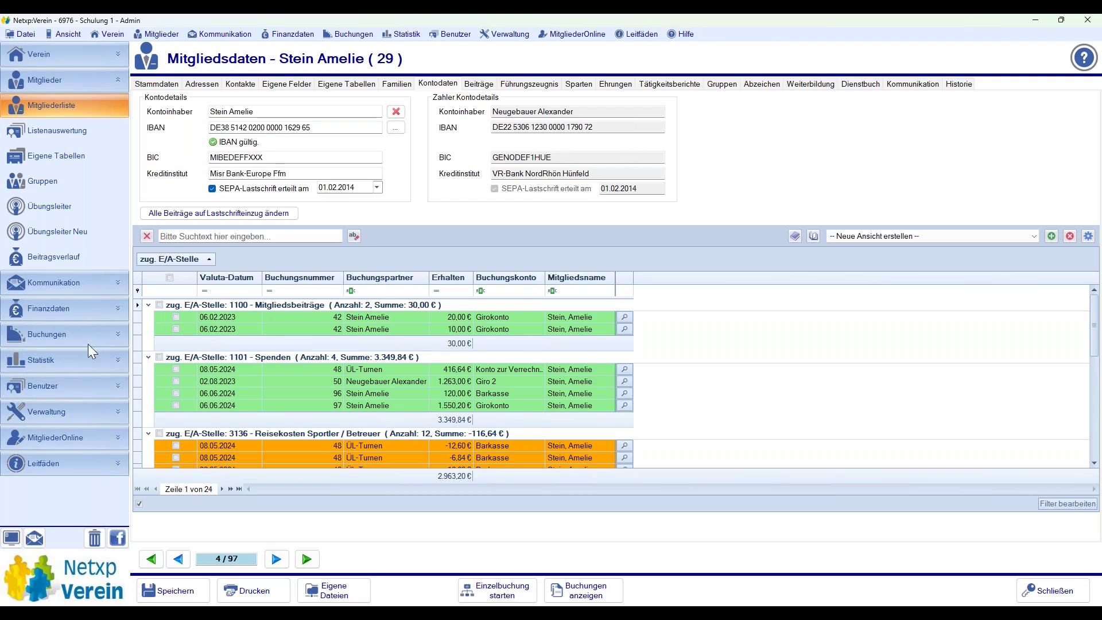
- Start a new invoice and search the members for the Familienmitglied by surname
click(46, 331)
click(40, 308)
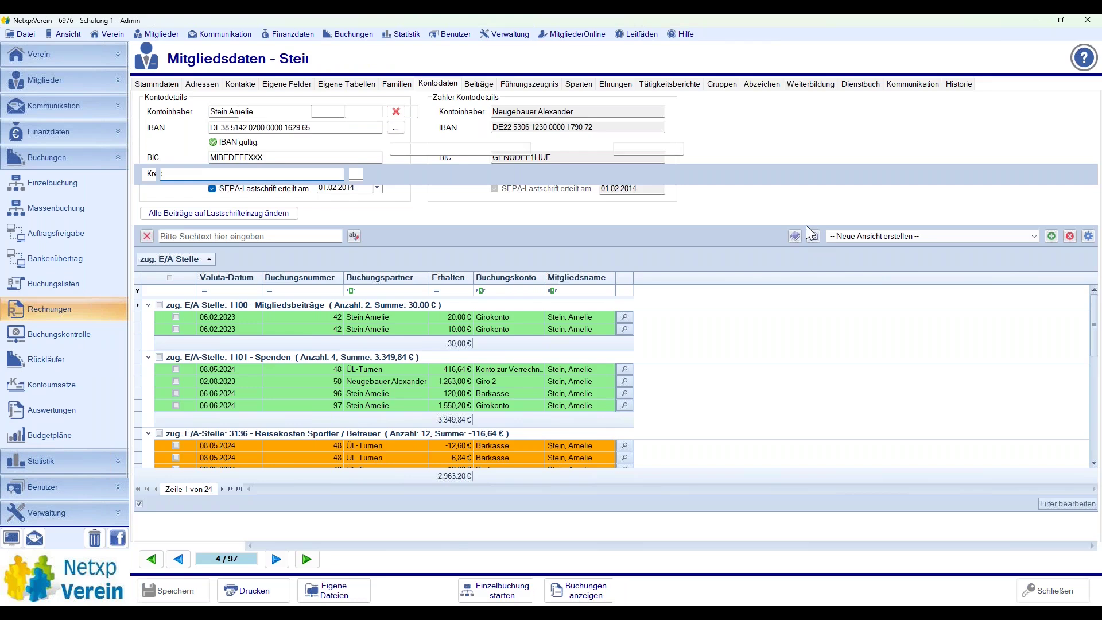
click(252, 590)
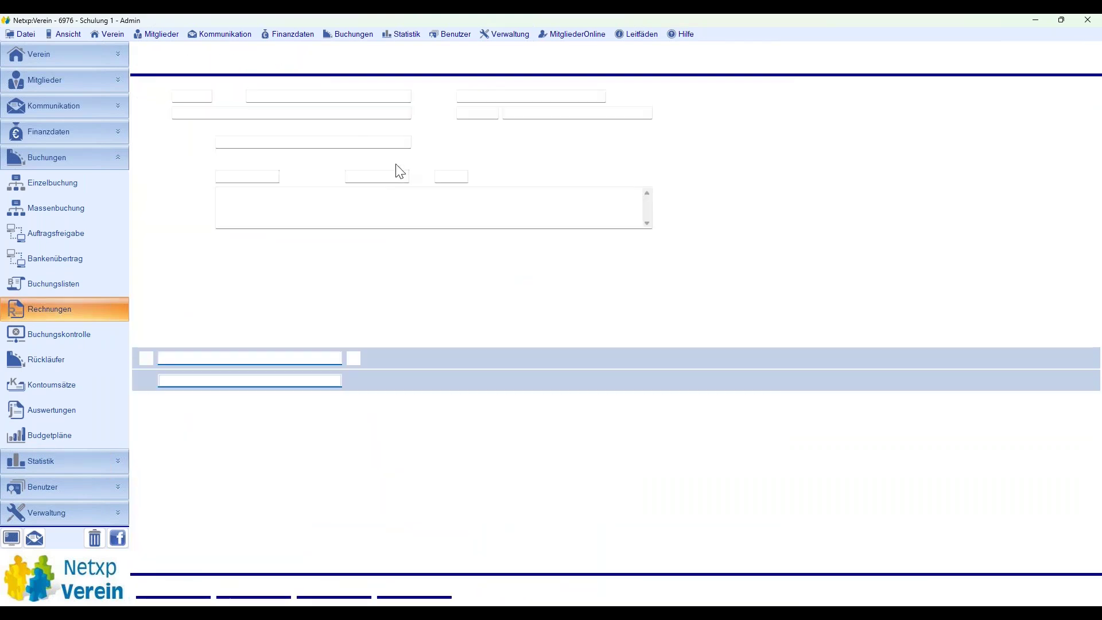
text(stein)
key(Return)
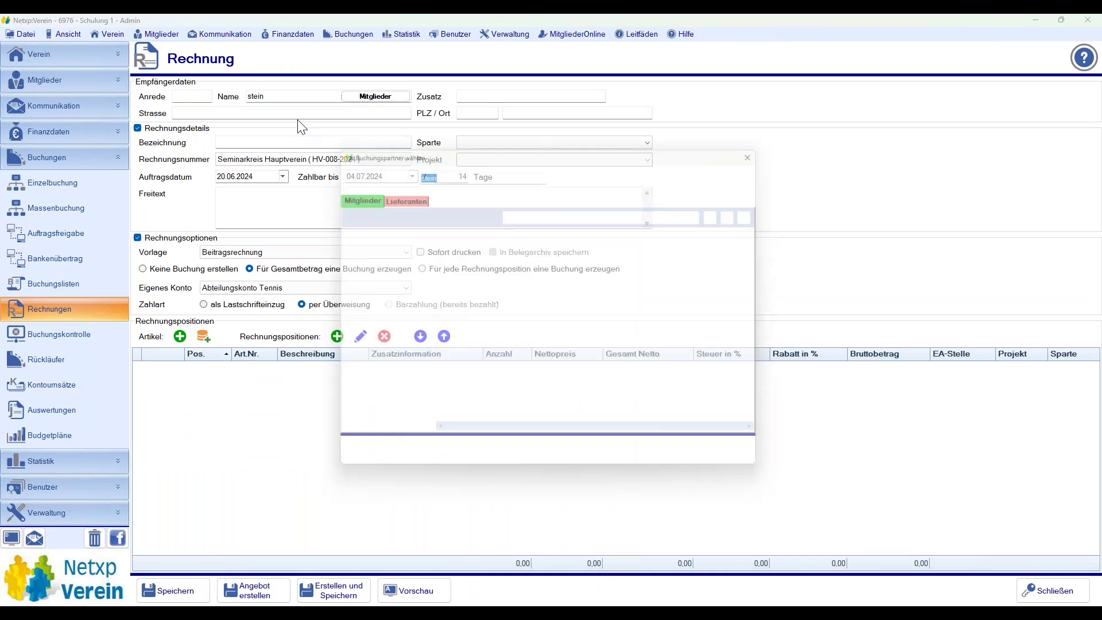
- Select the found Familienmitglied and take over the Mitglied address data of the Zahler as invoice recipient
key(Return)
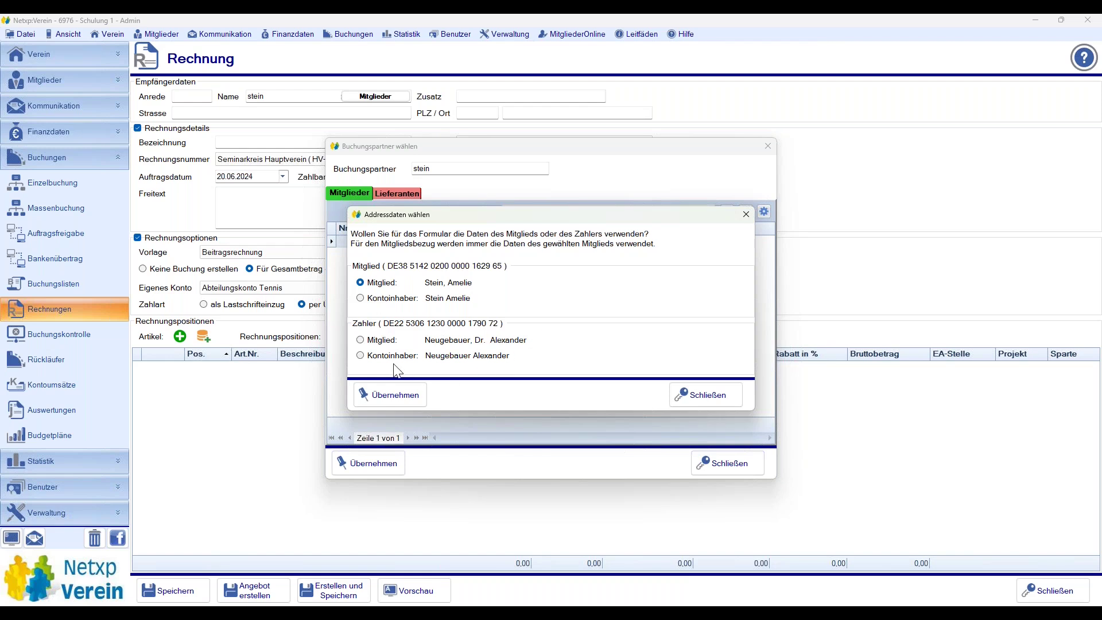
click(370, 344)
click(382, 394)
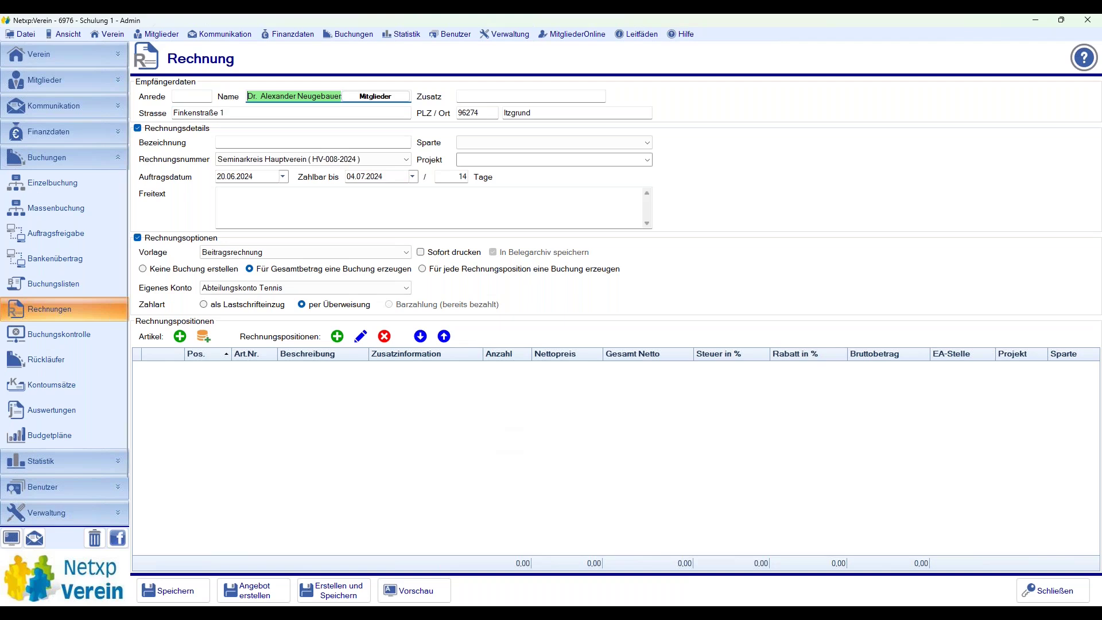
- Delete the Familienmitglied's own bank details in the Kontodaten and save the member record
click(71, 70)
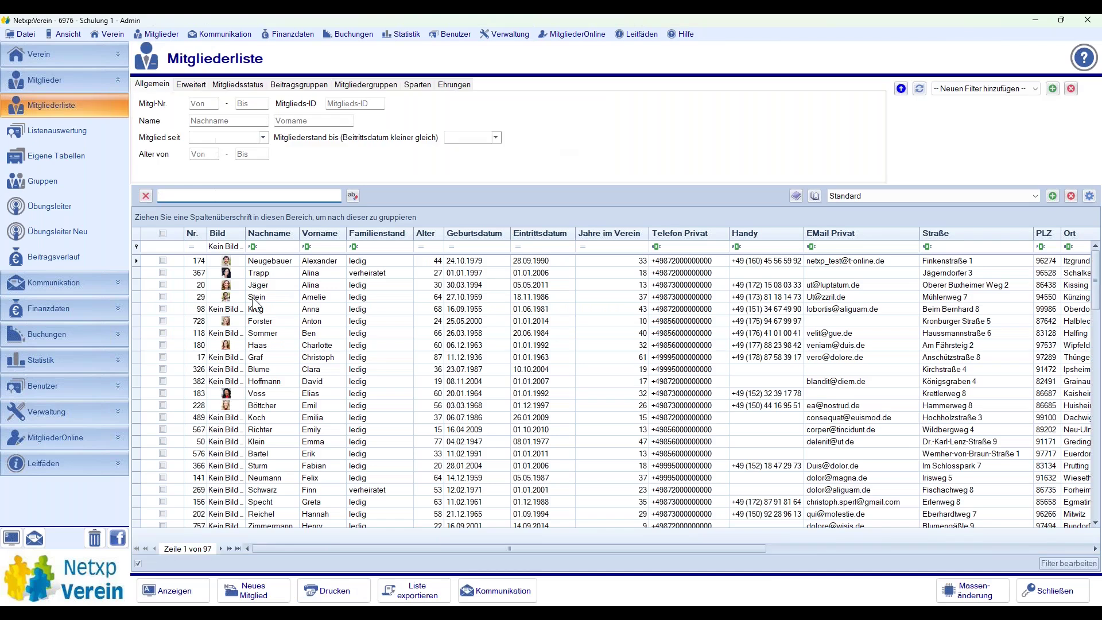
click(285, 299)
double_click(285, 297)
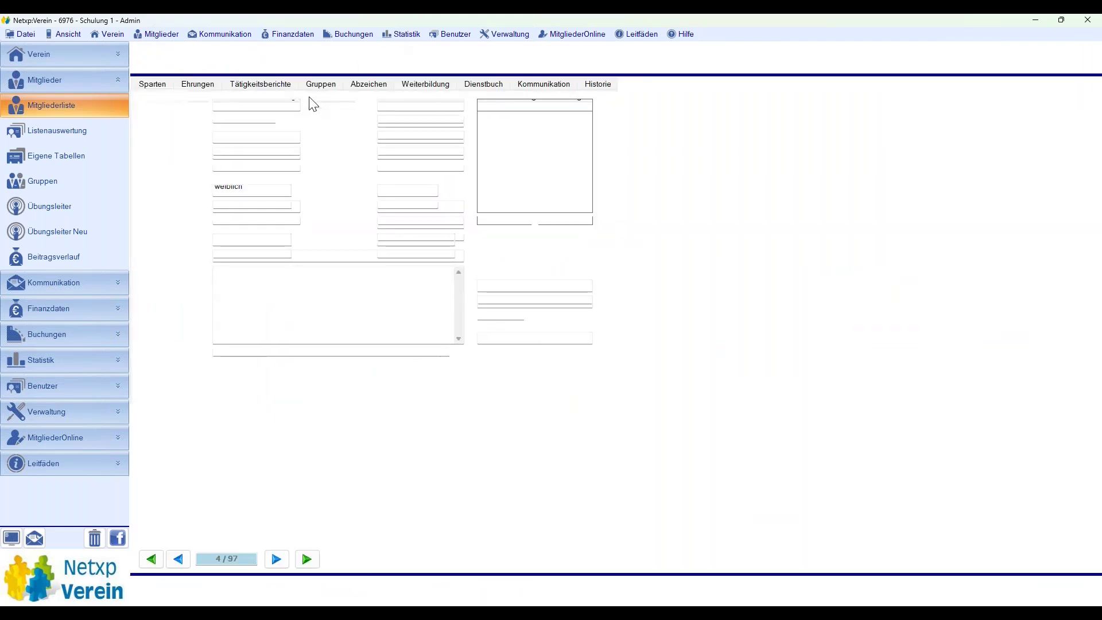
click(436, 85)
click(396, 112)
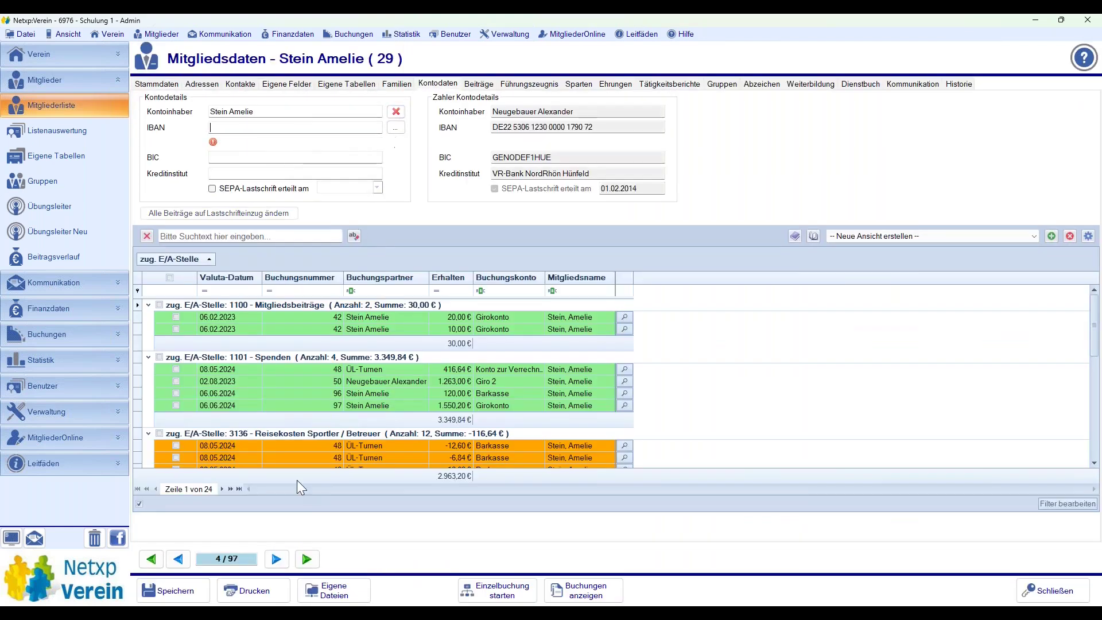
click(172, 590)
- Start another new invoice and search for the same Familienmitglied by surname as recipient
click(347, 34)
click(360, 49)
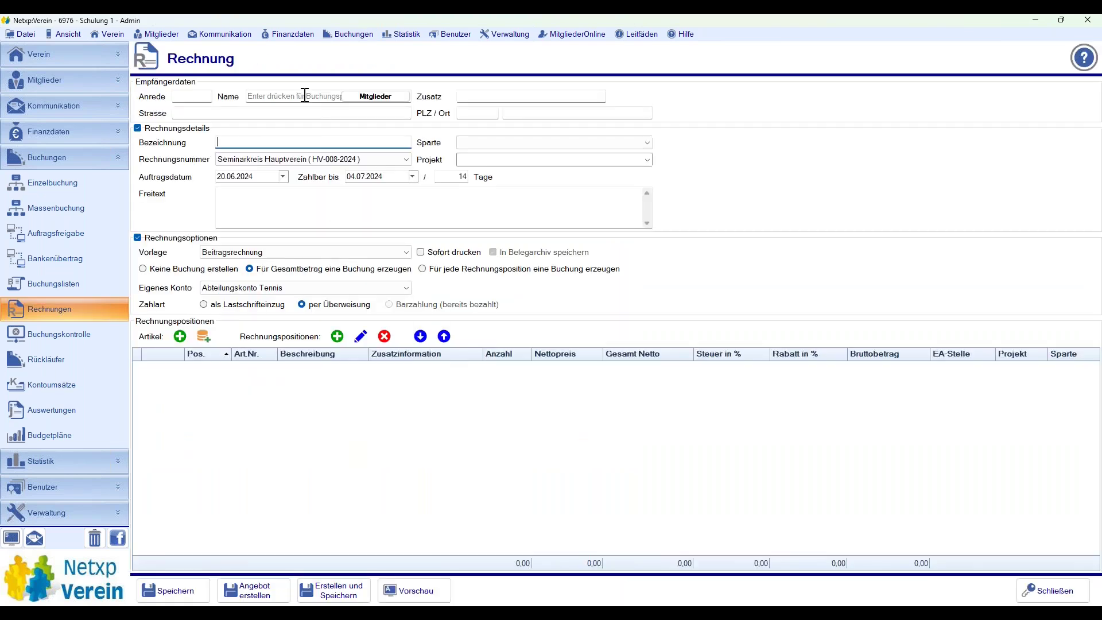
click(304, 96)
text(stein)
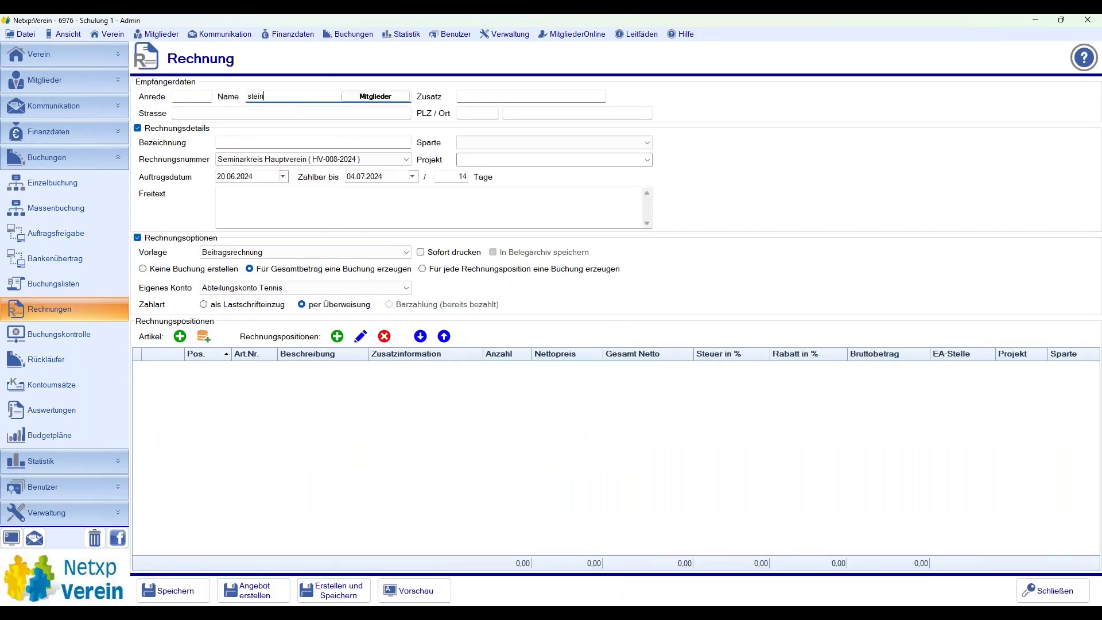
key(Return)
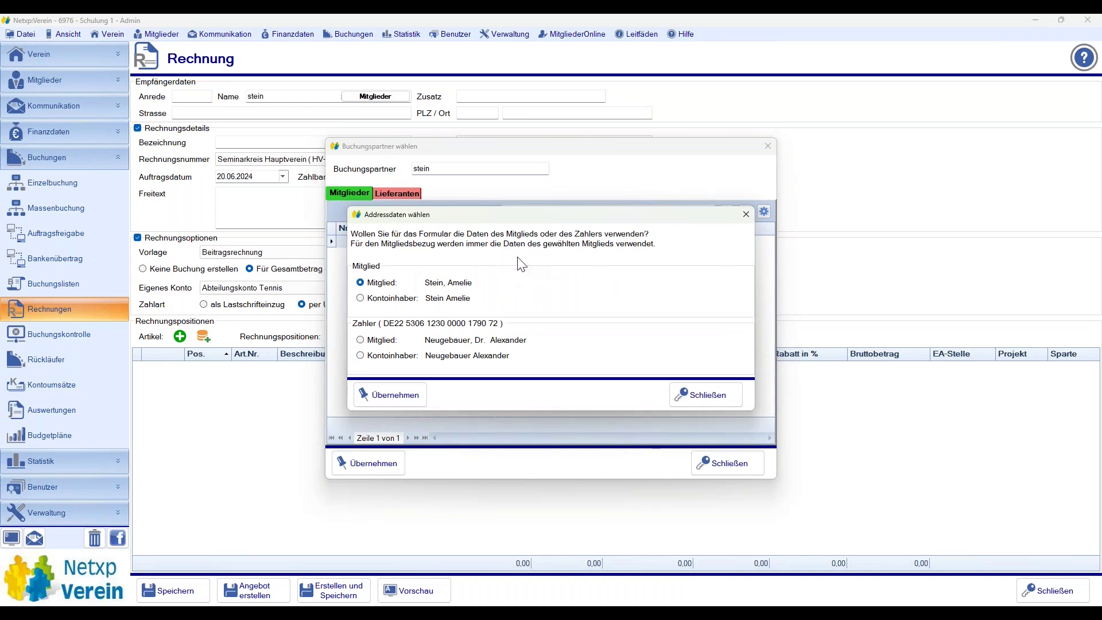
- Use the Zahler's Mitglied data for the invoice address and set the Zahlart to als Lastschrifteinzug
click(393, 299)
click(388, 343)
click(383, 396)
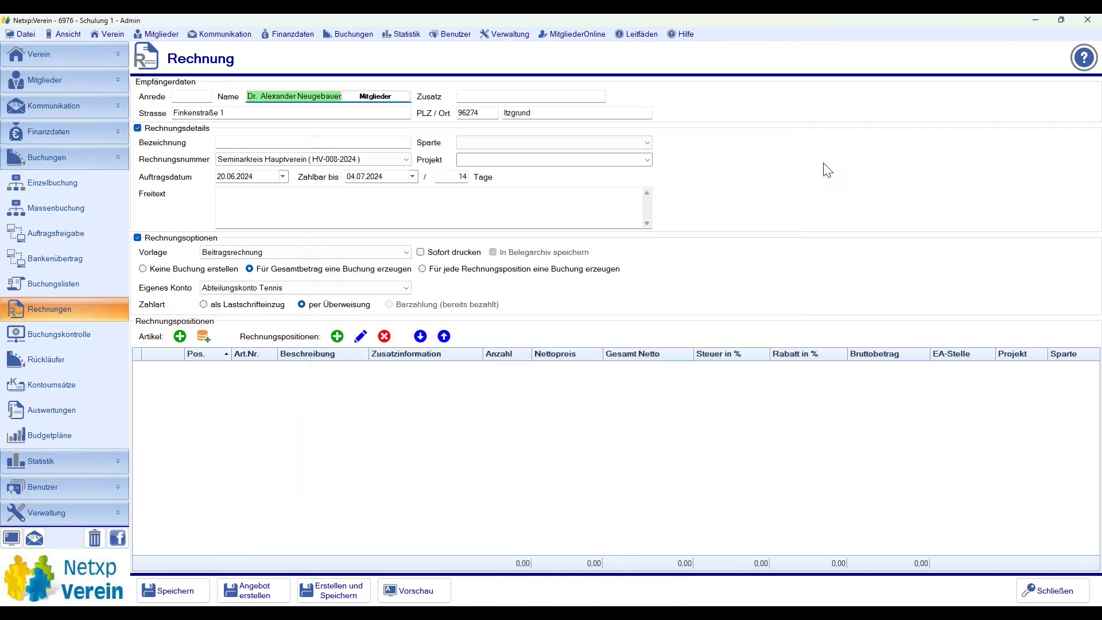
click(217, 305)
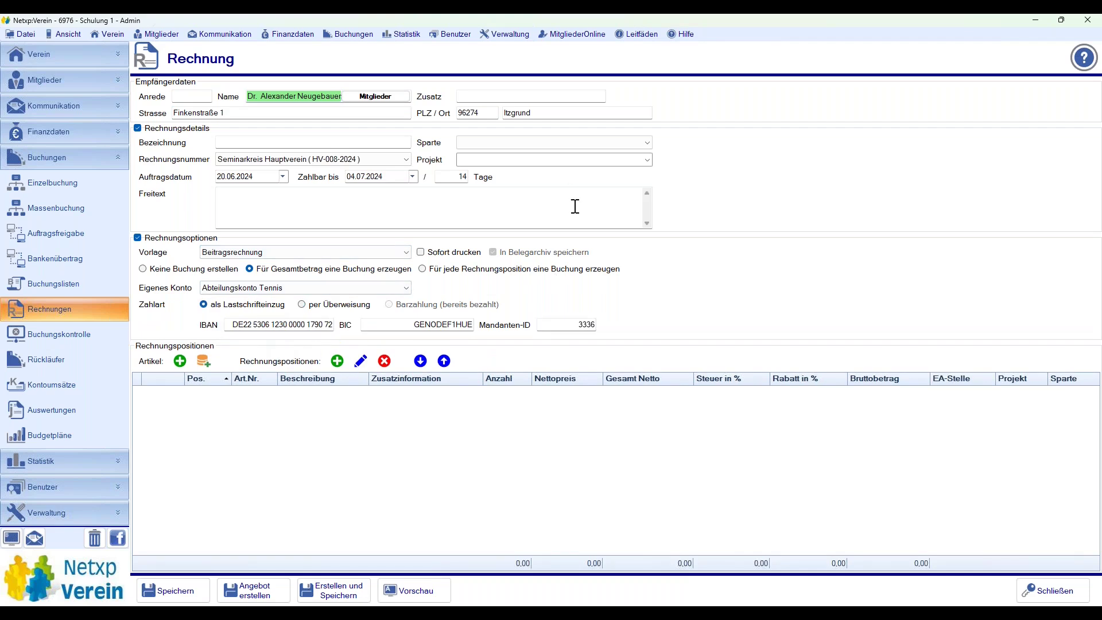